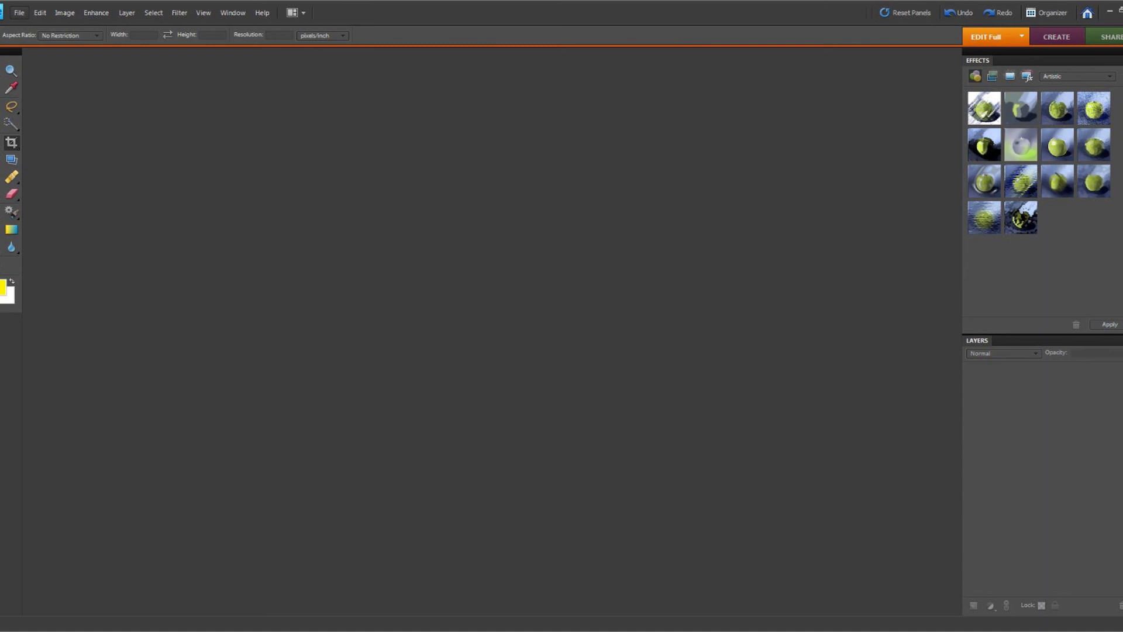
# Step: Create a new blank transparent image 3000 pixels wide and 2000 pixels high
pyautogui.click(20, 13)
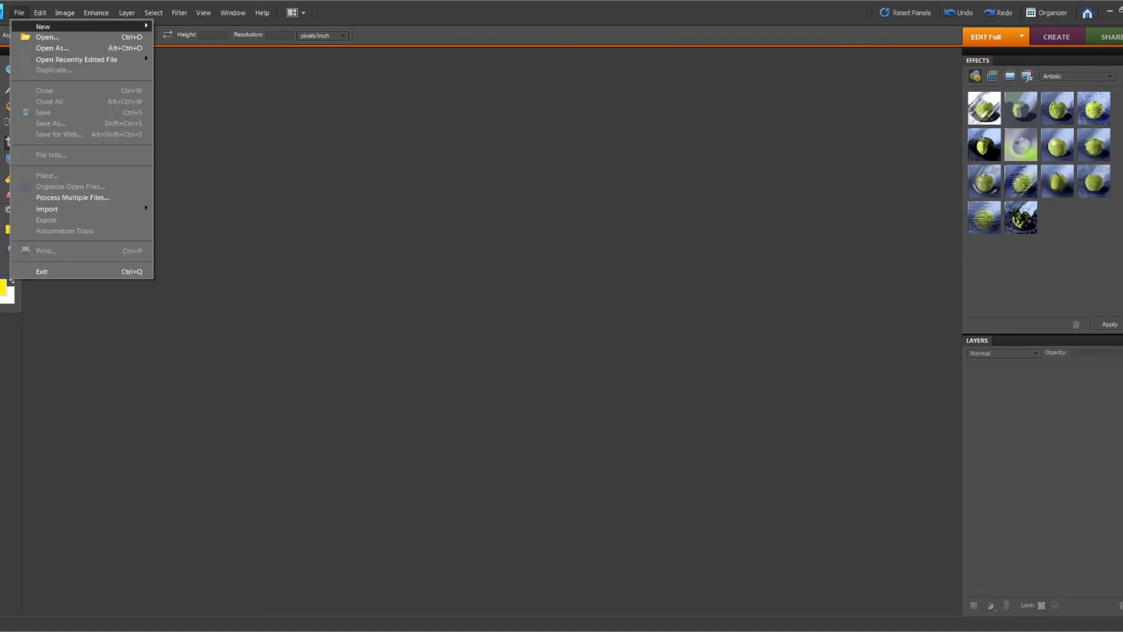
pyautogui.moveTo(44, 26)
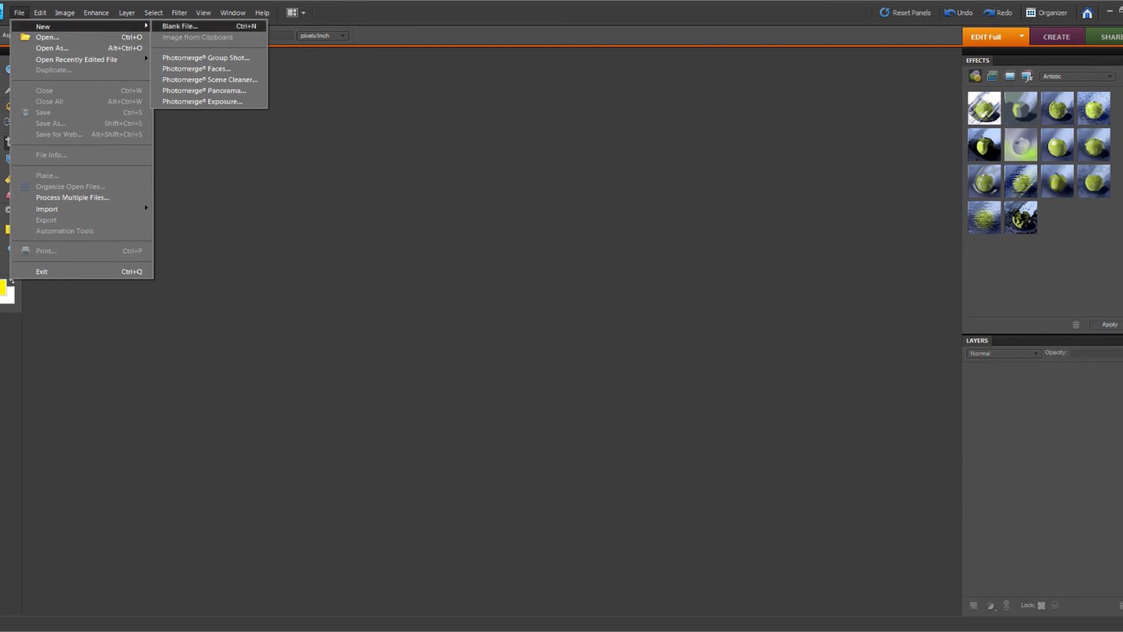
pyautogui.click(179, 26)
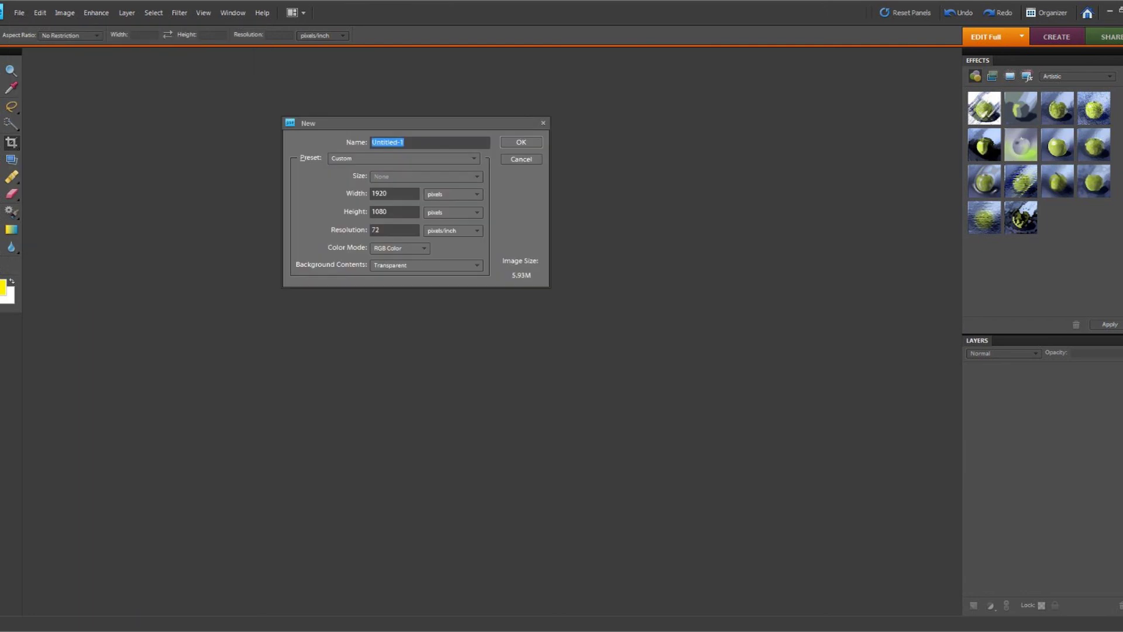
pyautogui.moveTo(389, 194); pyautogui.dragTo(362, 194)
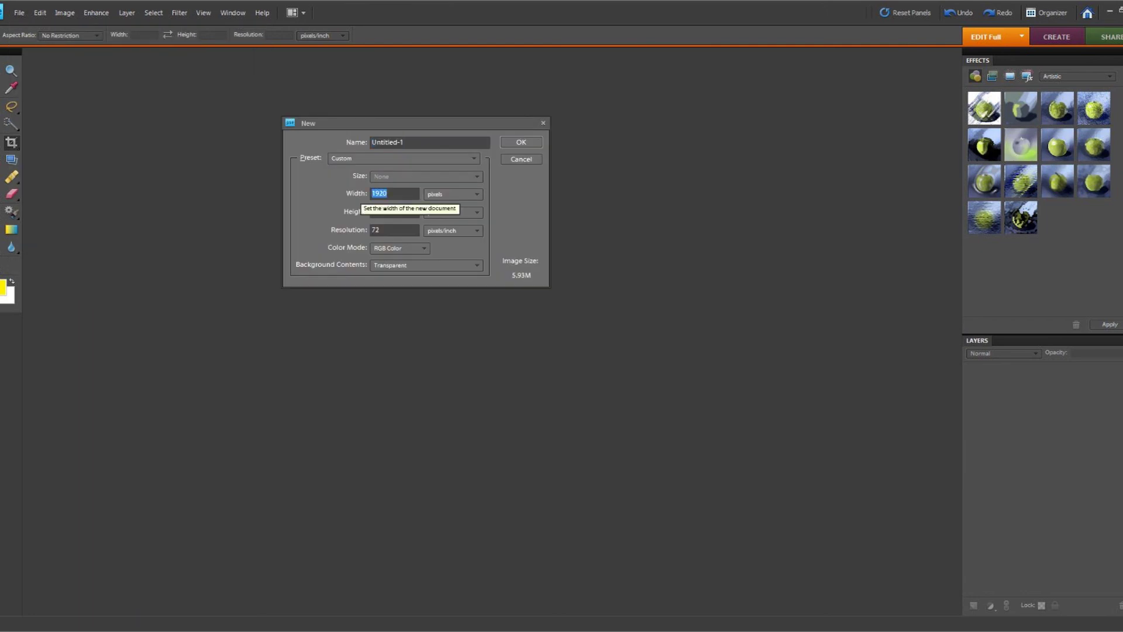
pyautogui.write('2')
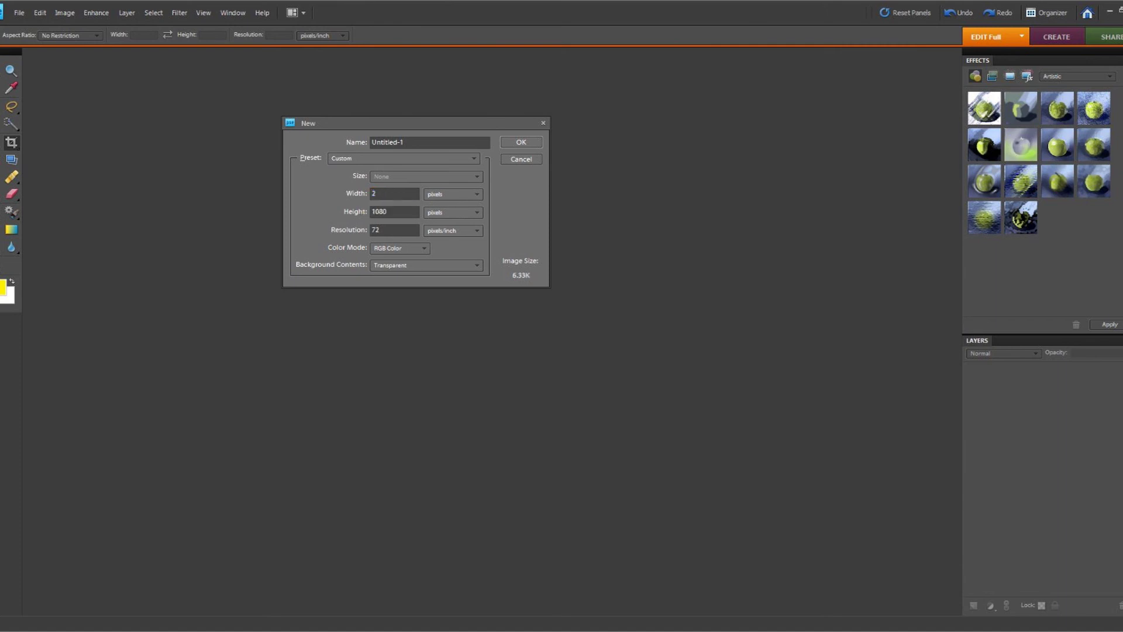
pyautogui.press('BackSpace')
pyautogui.write('3000')
pyautogui.press('Tab')
pyautogui.write('2000')
pyautogui.press('Return')
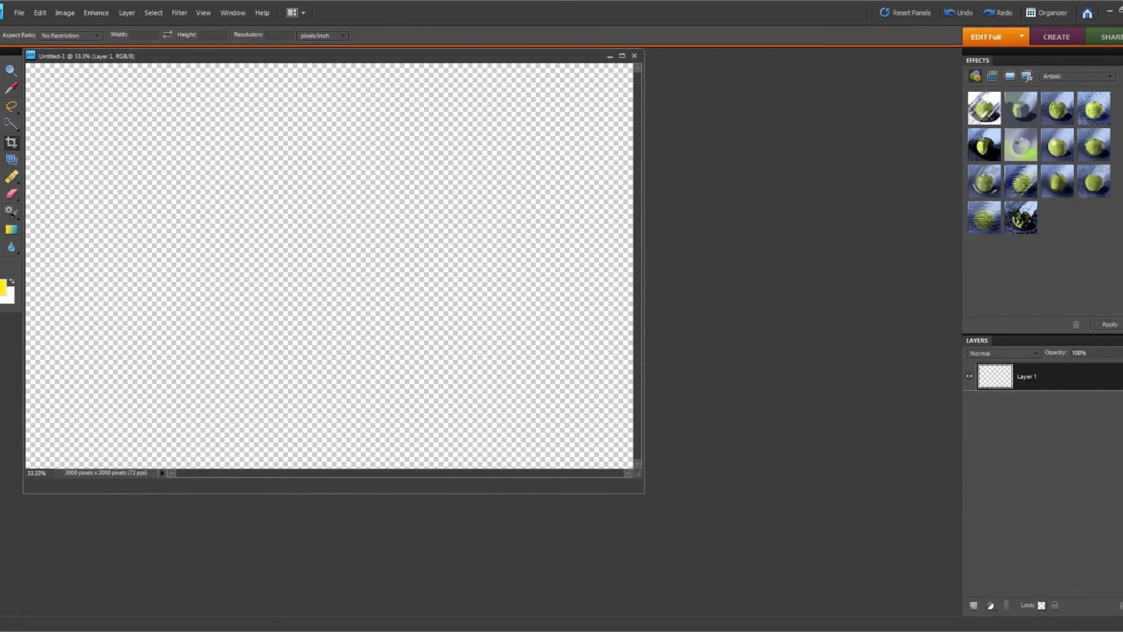
# Step: Choose the Brush tool and set the foreground color to pale peach, ffe1b3
pyautogui.click(1, 212)
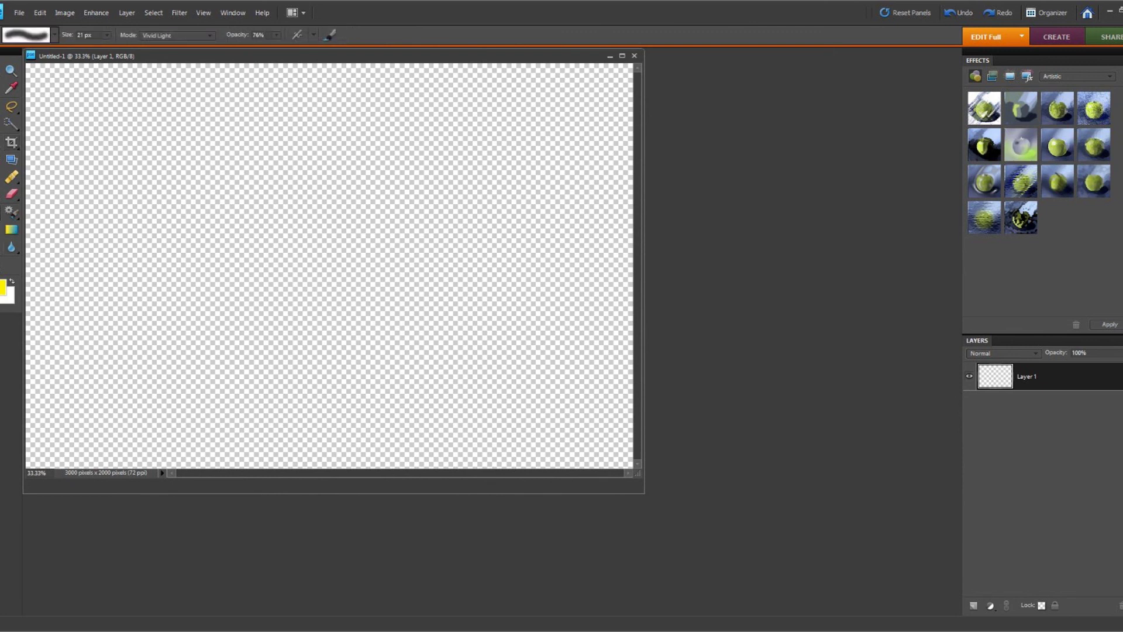
pyautogui.click(2, 287)
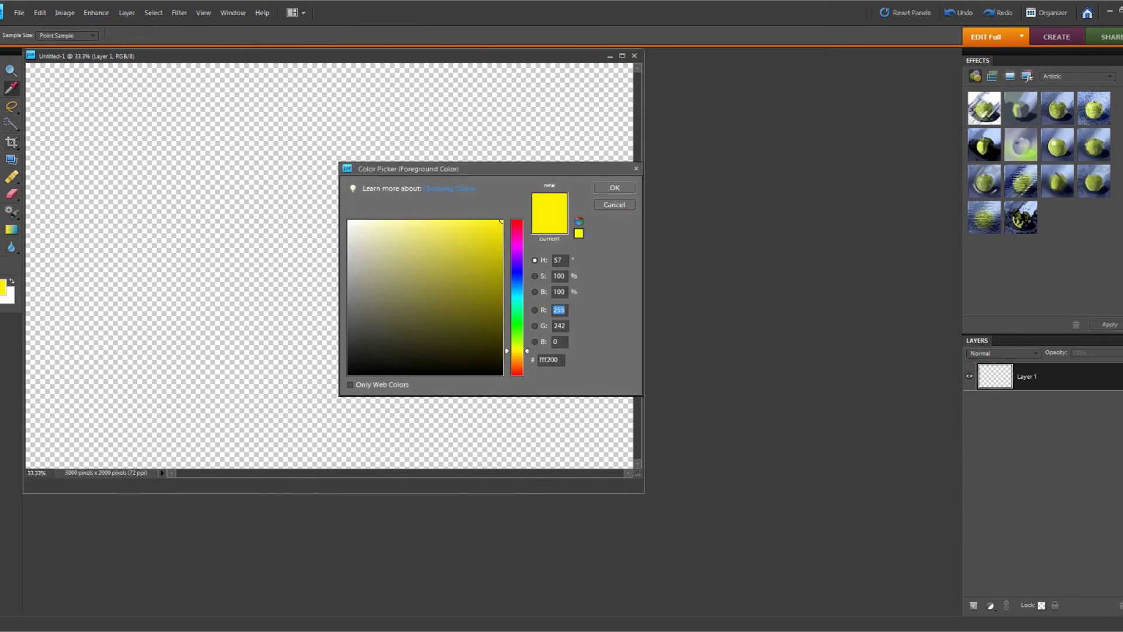
pyautogui.moveTo(518, 351); pyautogui.dragTo(517, 360)
pyautogui.moveTo(462, 221); pyautogui.dragTo(394, 221)
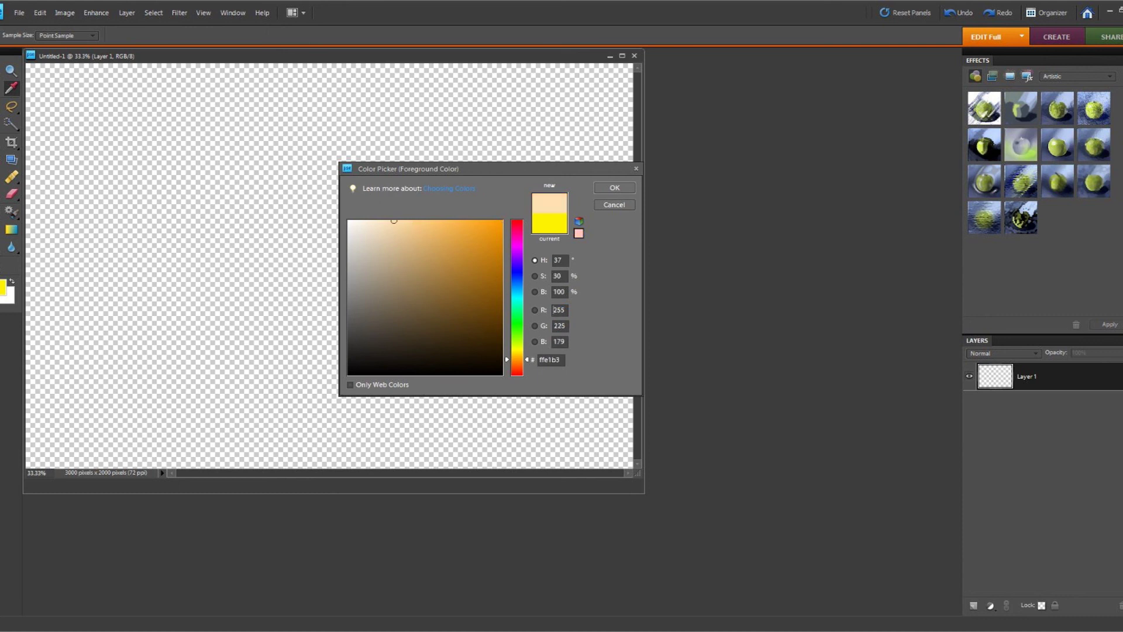
pyautogui.press('Return')
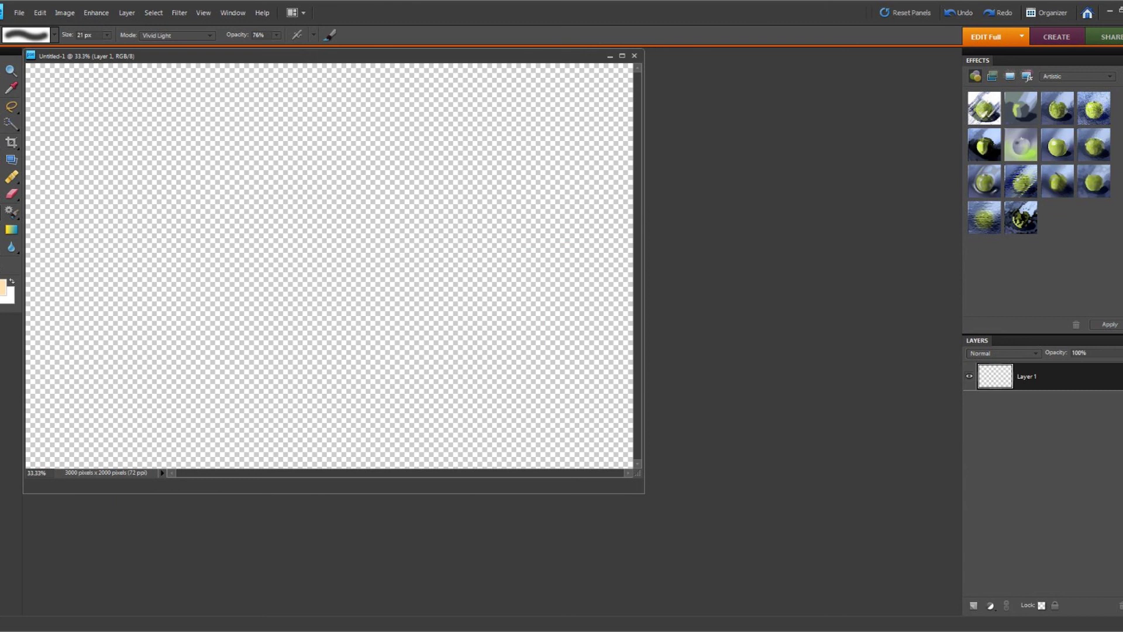
# Step: Pick the hard round 19 px preset brush and enlarge it to 2181 px
pyautogui.click(54, 35)
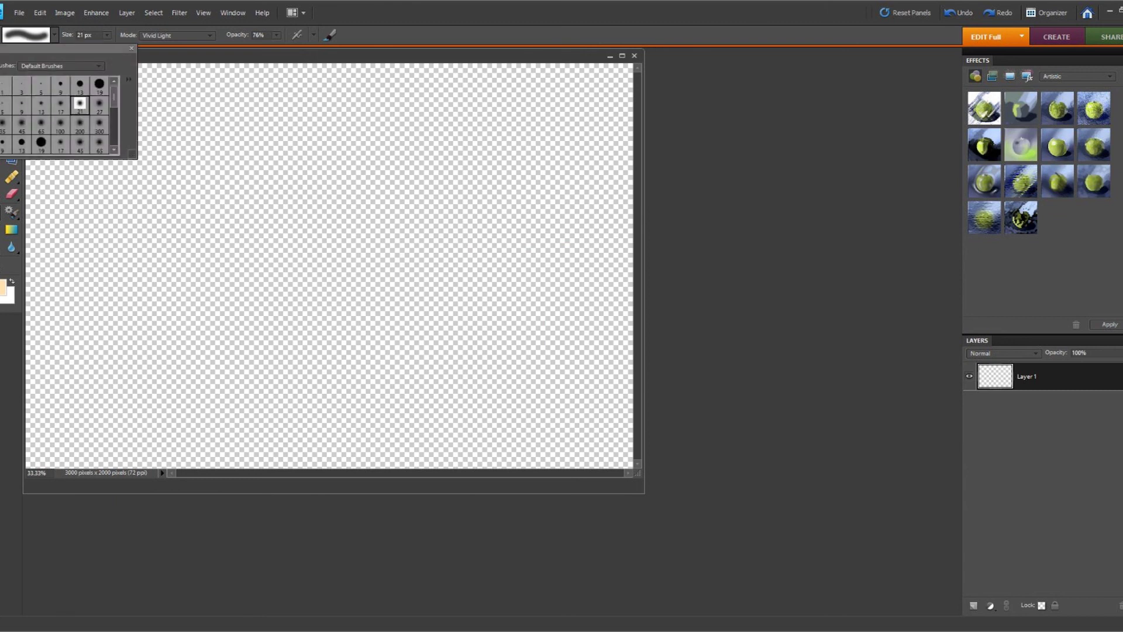
pyautogui.click(100, 85)
pyautogui.click(107, 35)
pyautogui.moveTo(107, 47); pyautogui.dragTo(153, 47)
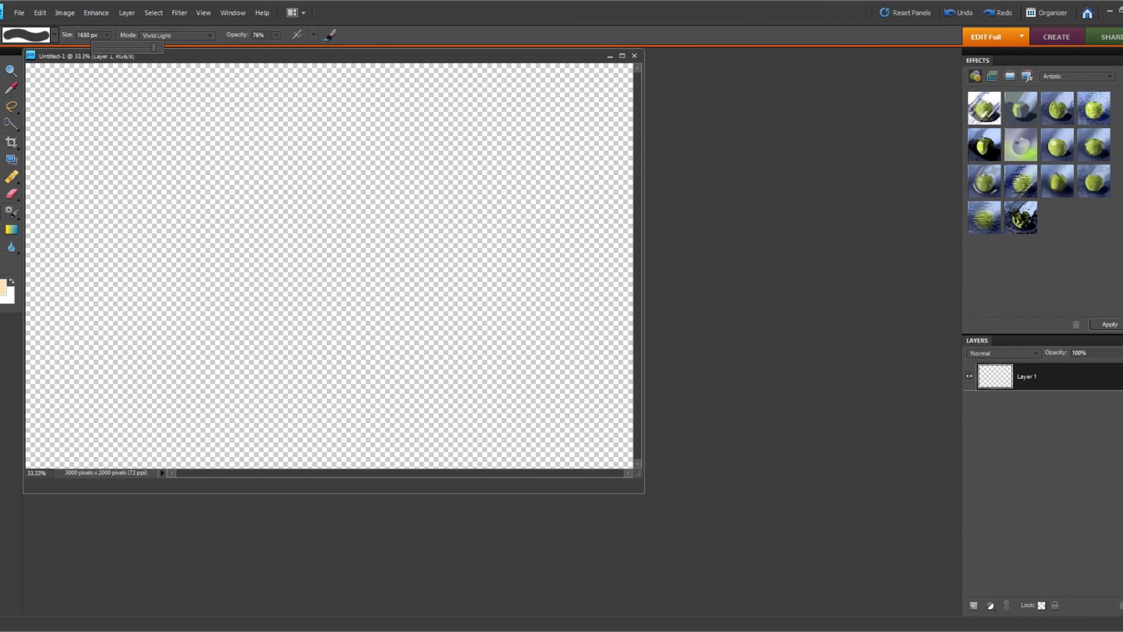
pyautogui.moveTo(155, 47); pyautogui.dragTo(157, 47)
# Step: Lower the brush hardness to 90% in the additional brush options
pyautogui.click(330, 34)
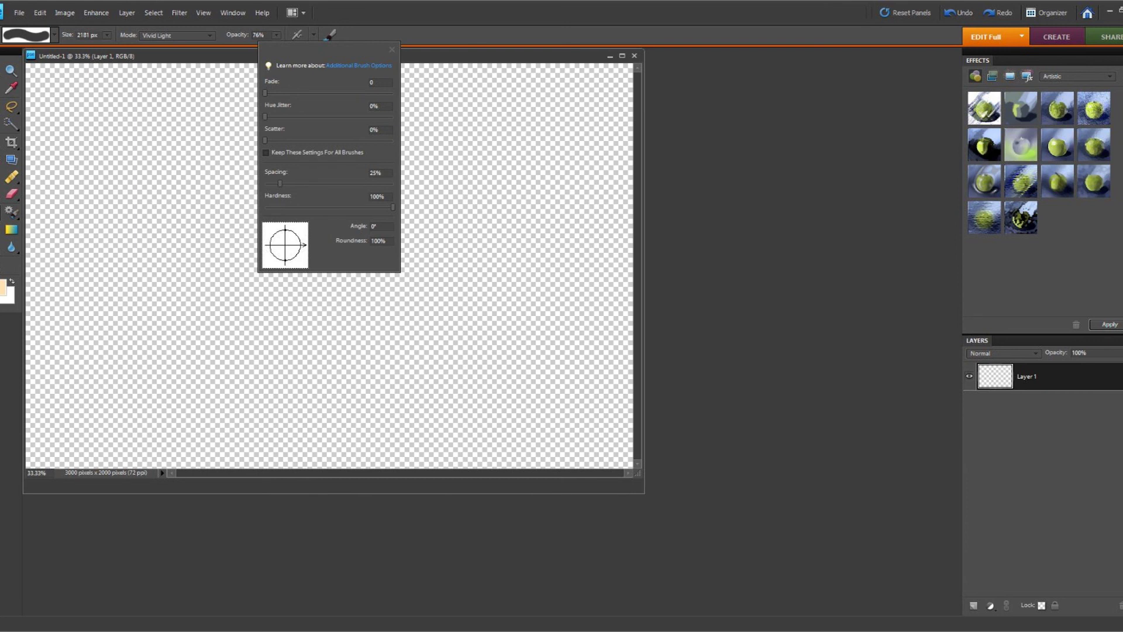
pyautogui.moveTo(393, 208); pyautogui.dragTo(388, 207)
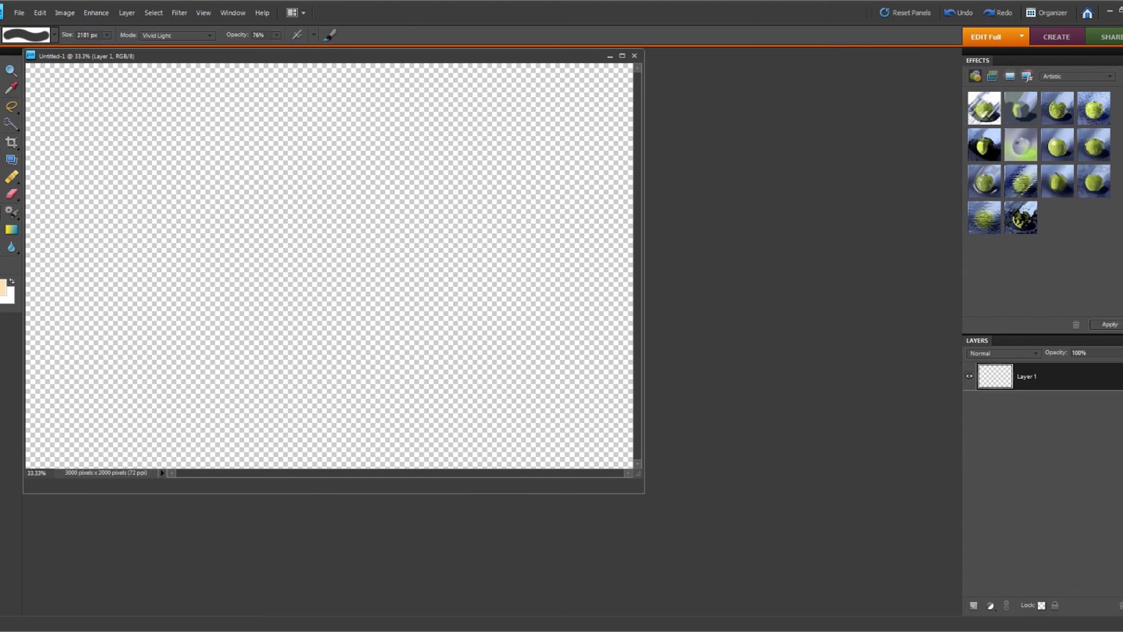
pyautogui.click(330, 35)
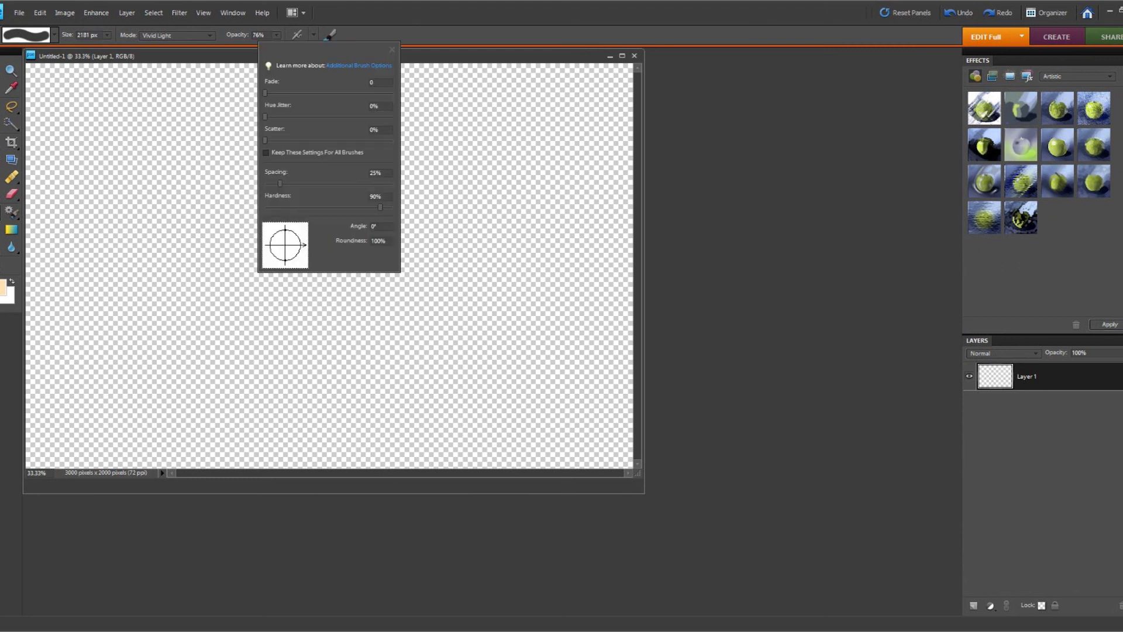
pyautogui.press('Escape')
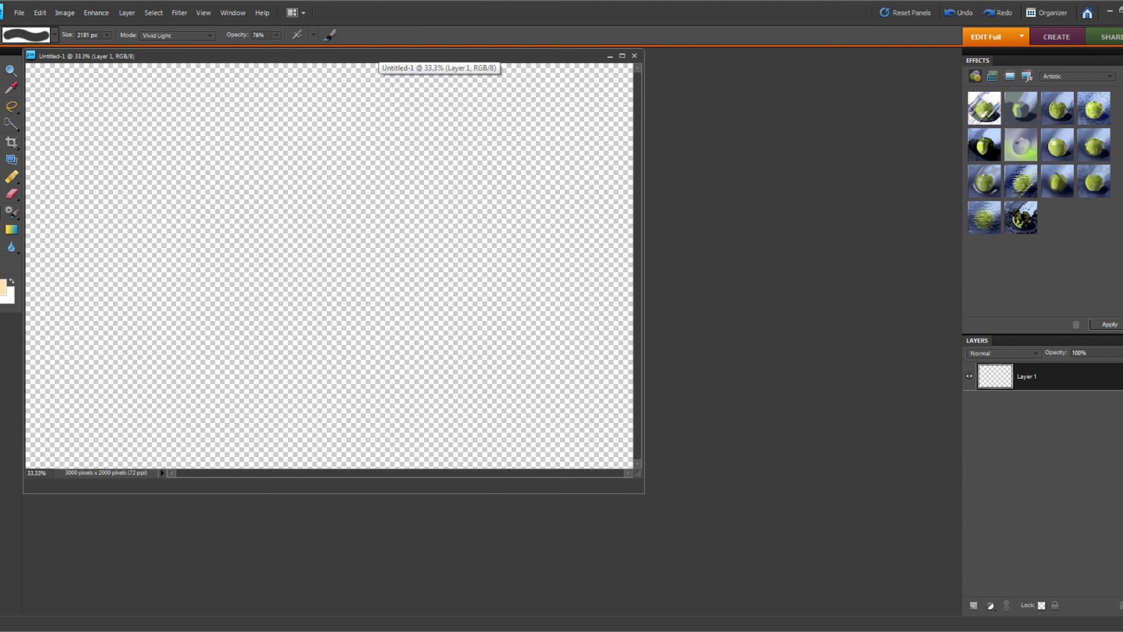
# Step: Reduce the brush size to 1118 px
pyautogui.click(107, 35)
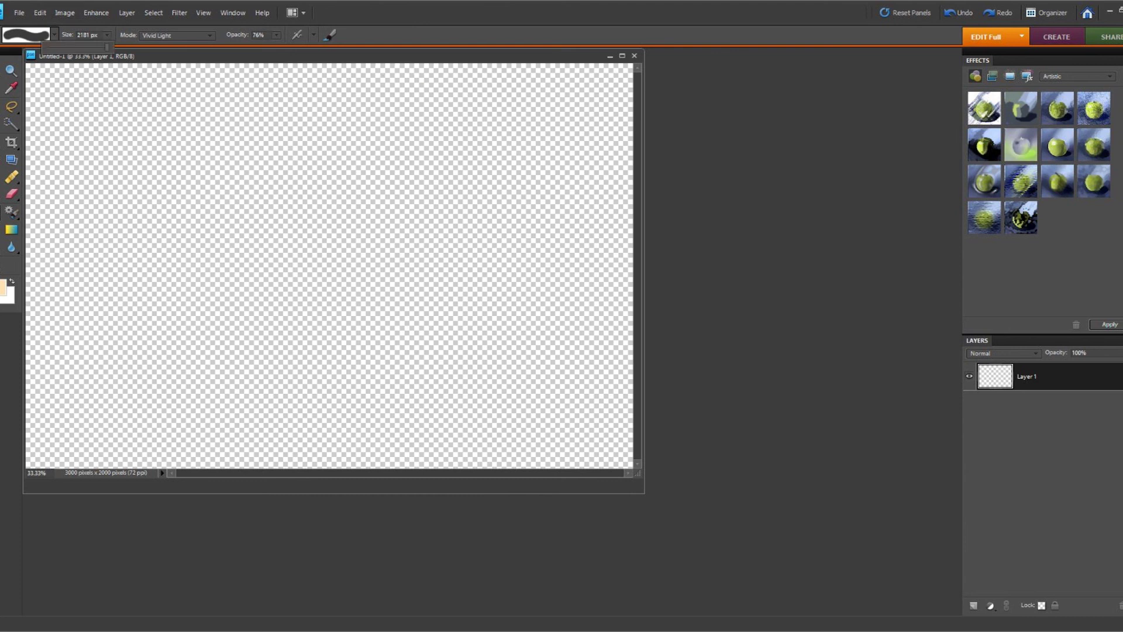
pyautogui.moveTo(106, 46); pyautogui.dragTo(103, 46)
pyautogui.moveTo(103, 47); pyautogui.dragTo(101, 46)
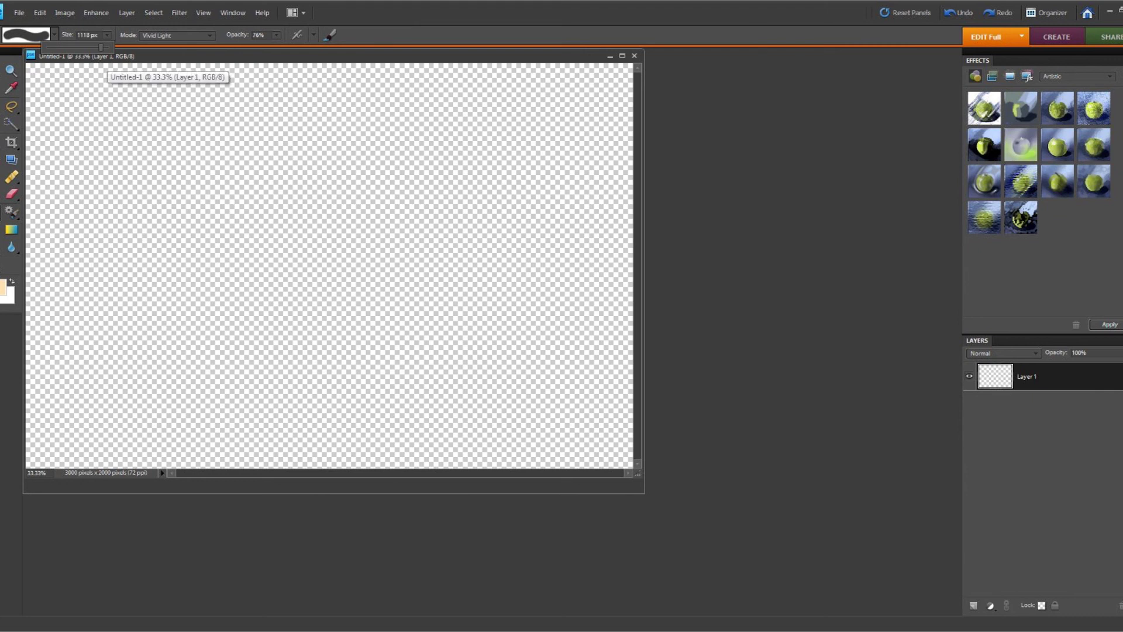
# Step: Stamp a single peach disc near the middle of the canvas with the brush in Darken mode at 100% opacity
pyautogui.click(175, 35)
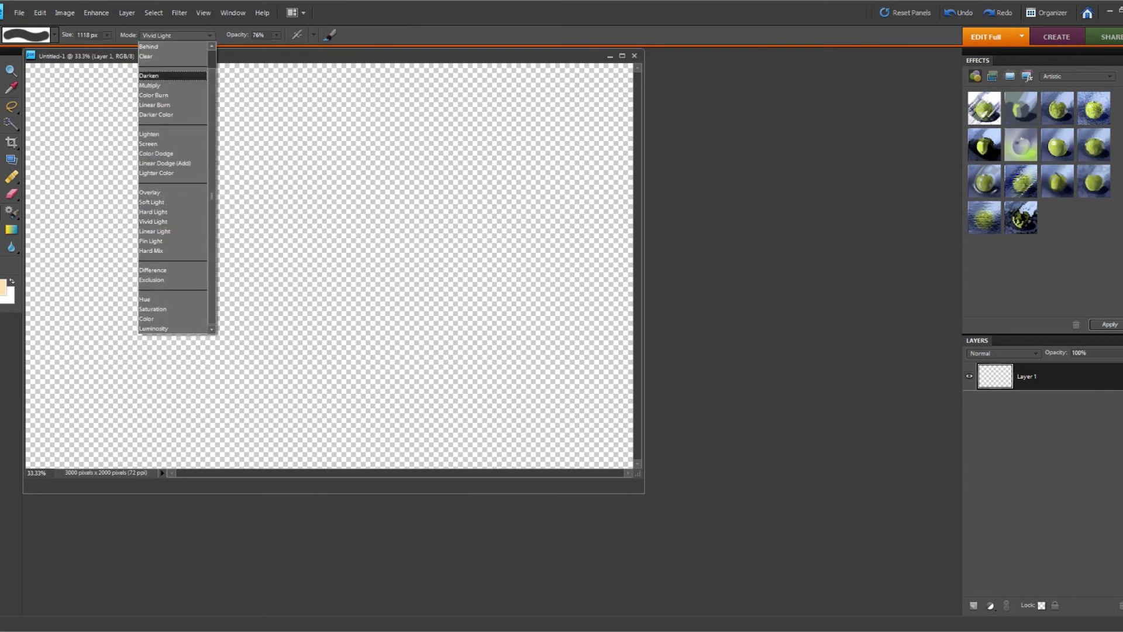
pyautogui.click(170, 75)
pyautogui.click(276, 35)
pyautogui.moveTo(278, 48); pyautogui.dragTo(293, 47)
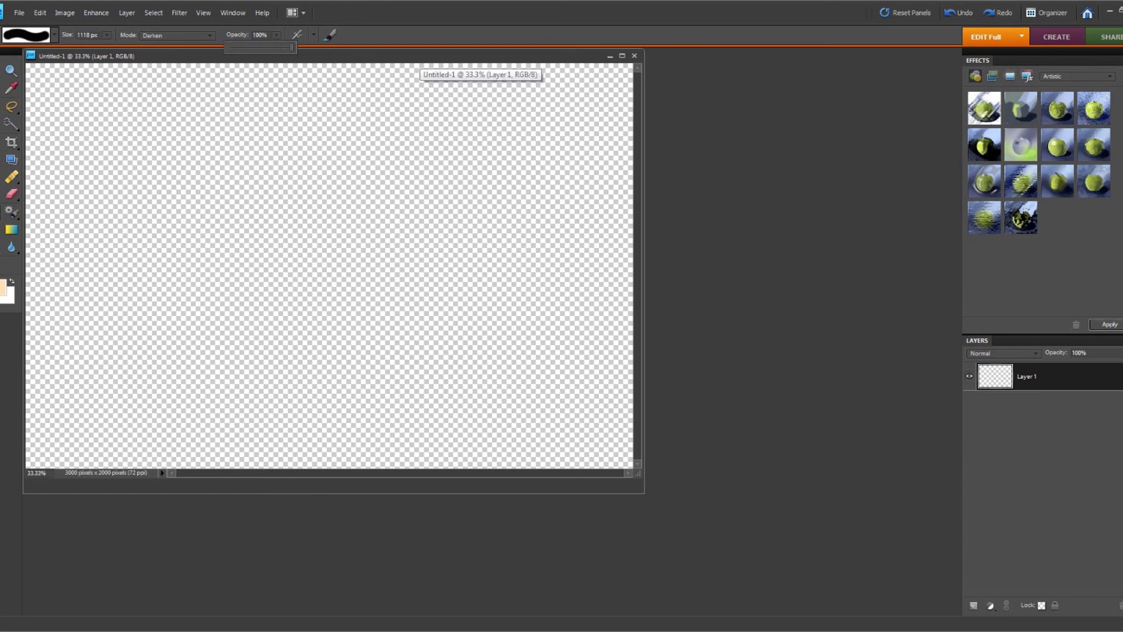
pyautogui.click(319, 262)
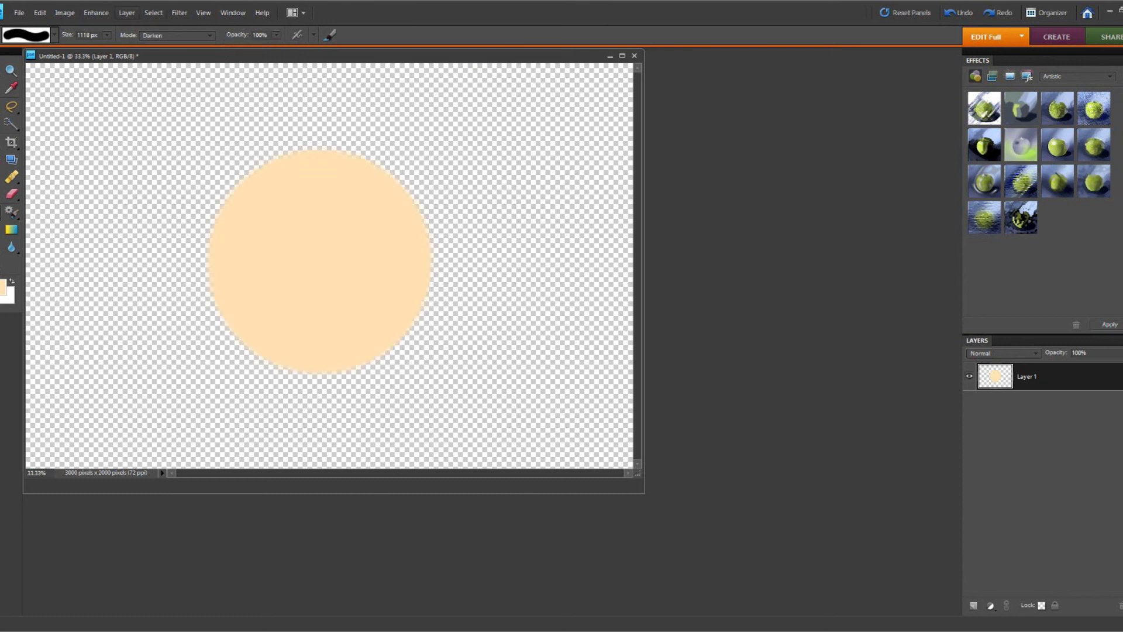
# Step: Add a new layer with default settings and move it below the disc layer
pyautogui.click(127, 12)
pyautogui.moveTo(153, 26)
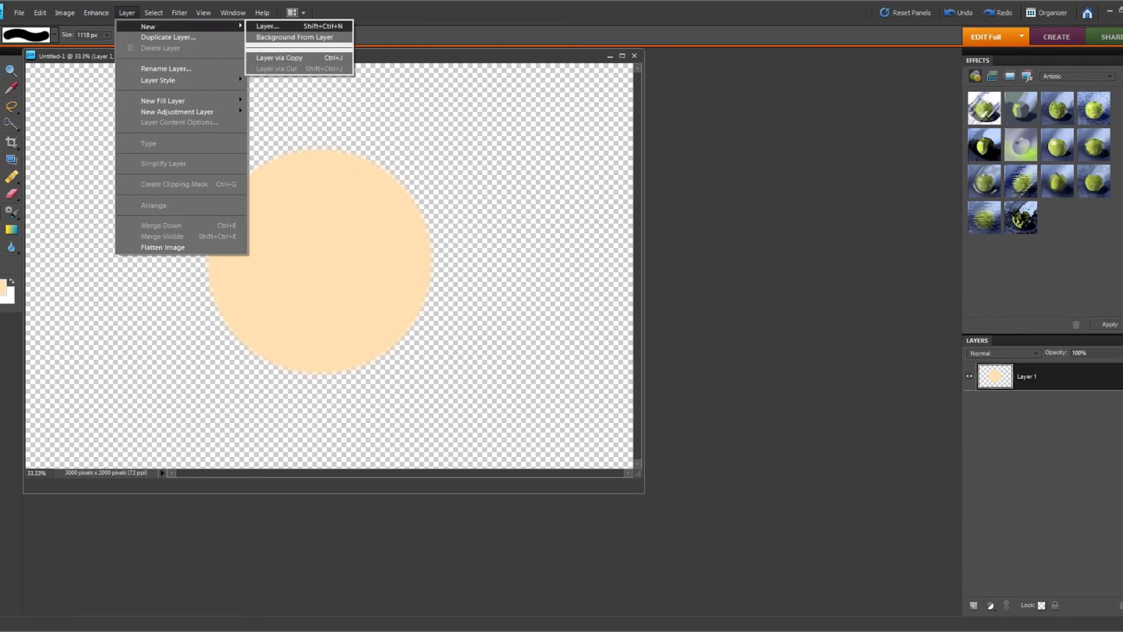
pyautogui.click(260, 25)
pyautogui.press('Return')
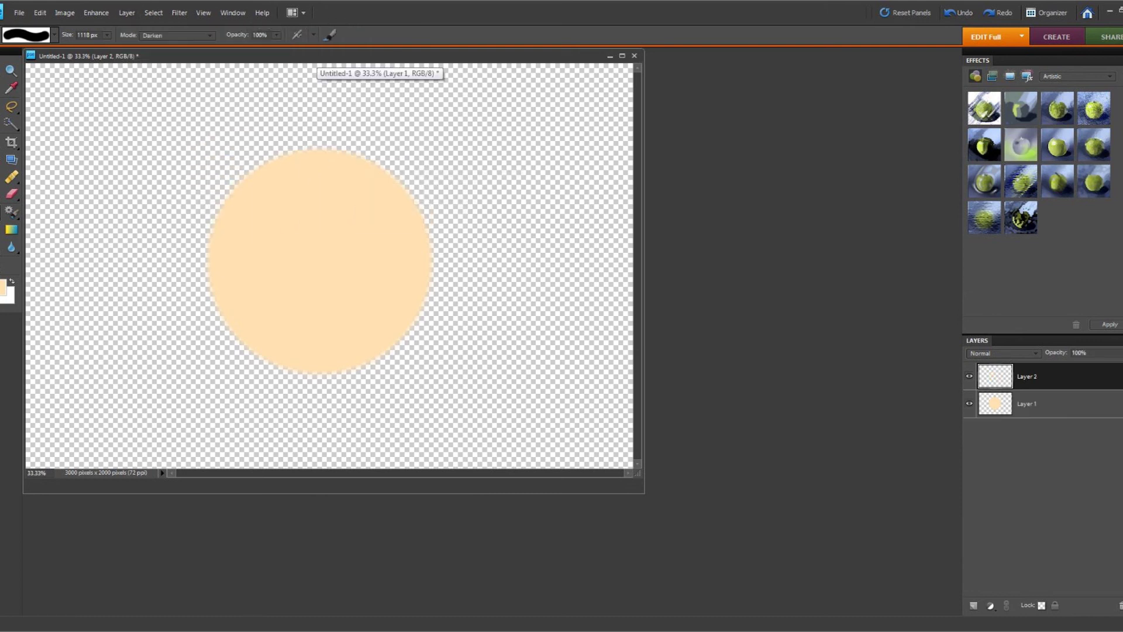
pyautogui.moveTo(1027, 377); pyautogui.dragTo(1027, 419)
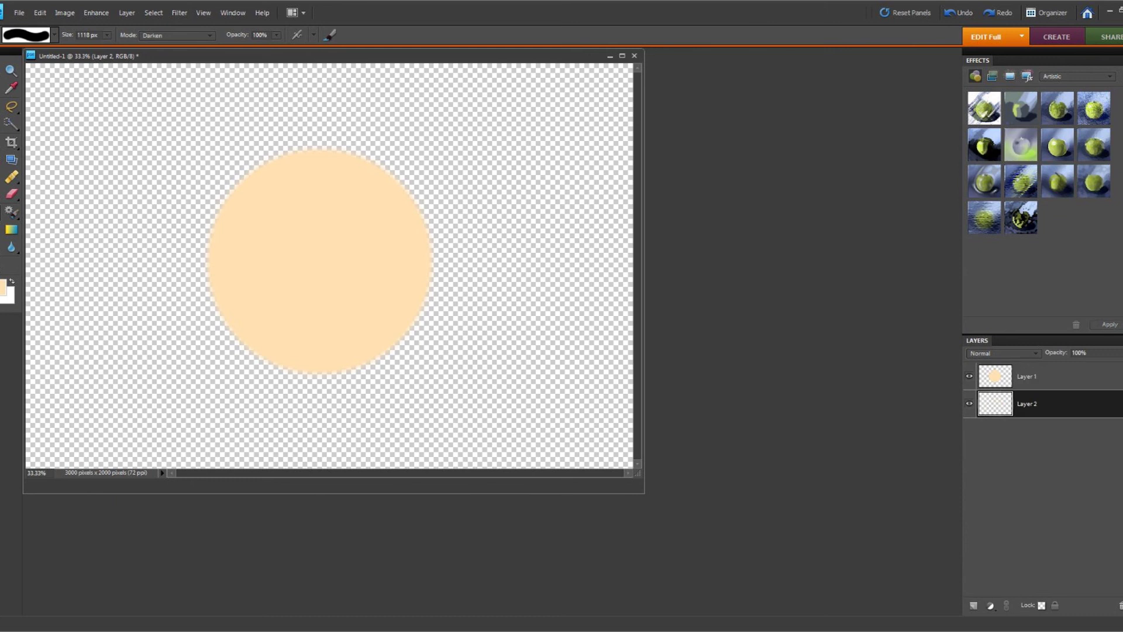
# Step: Set the foreground color to black, 000000, and fill the empty lower layer with it
pyautogui.click(4, 287)
pyautogui.moveTo(362, 356); pyautogui.dragTo(348, 374)
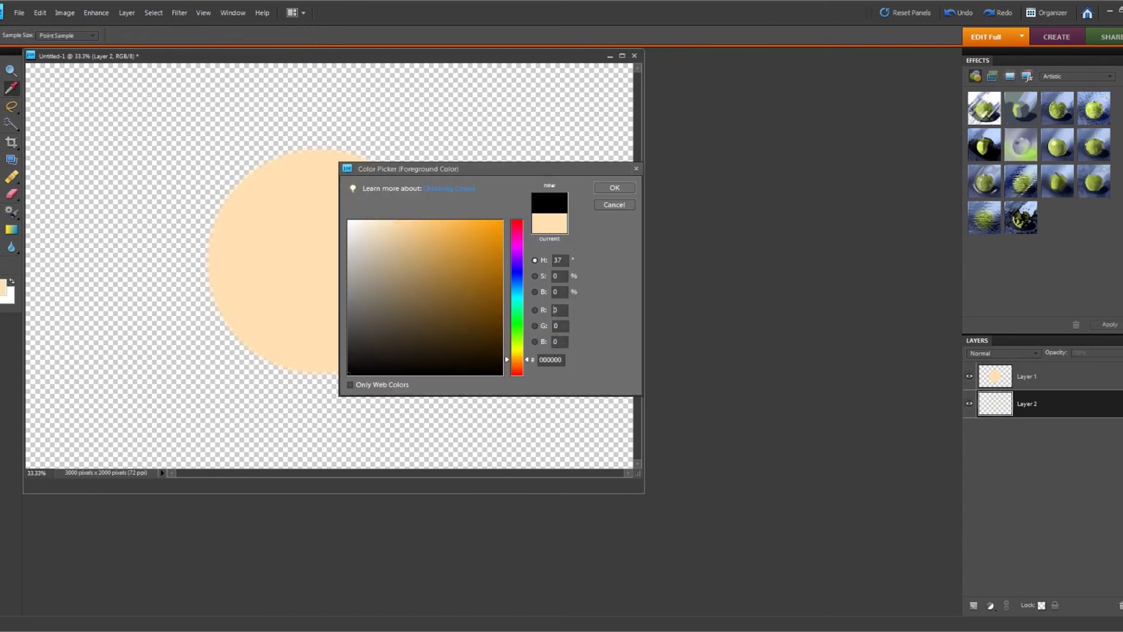
pyautogui.click(615, 187)
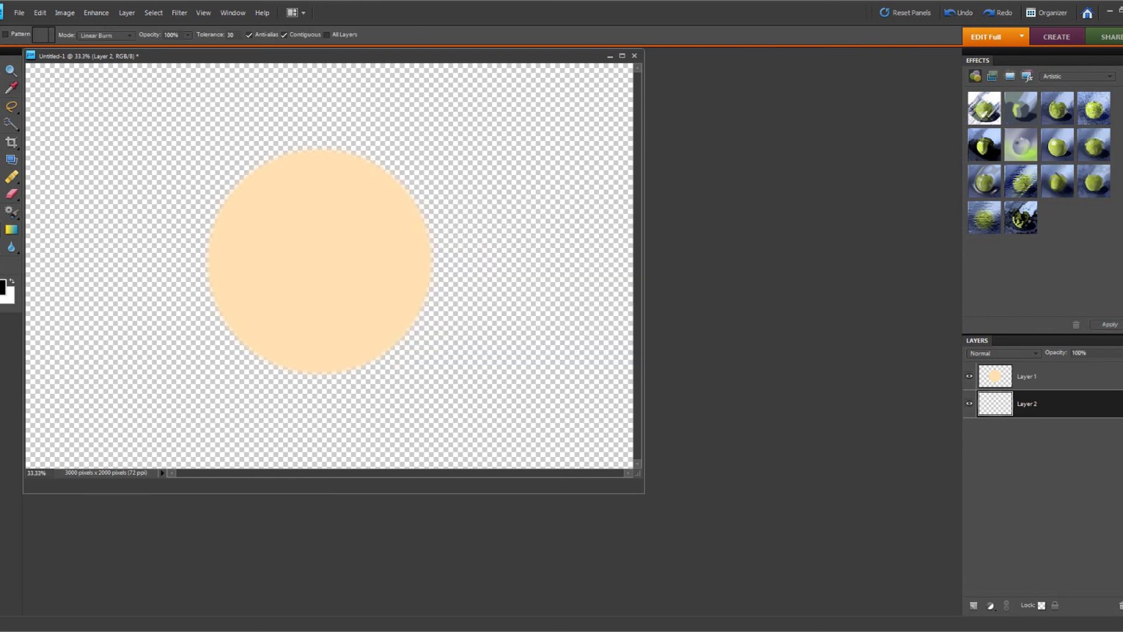
pyautogui.click(196, 111)
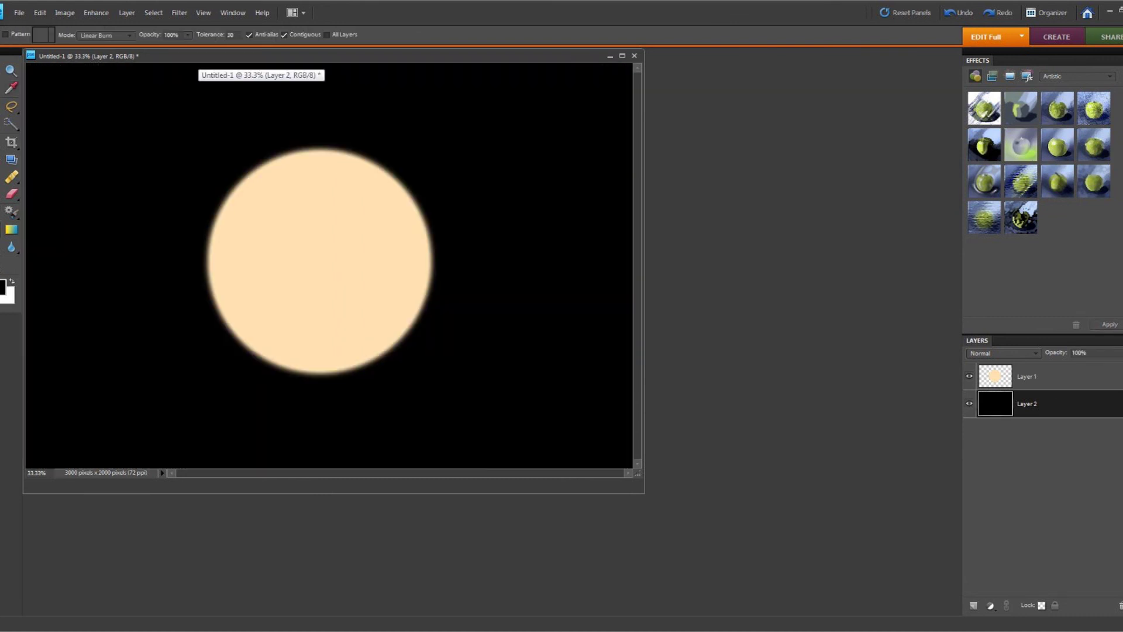
# Step: Stretch the disc layer horizontally to 103.3% width without constrained proportions and rotate it by -8.5 degrees
pyautogui.click(1048, 376)
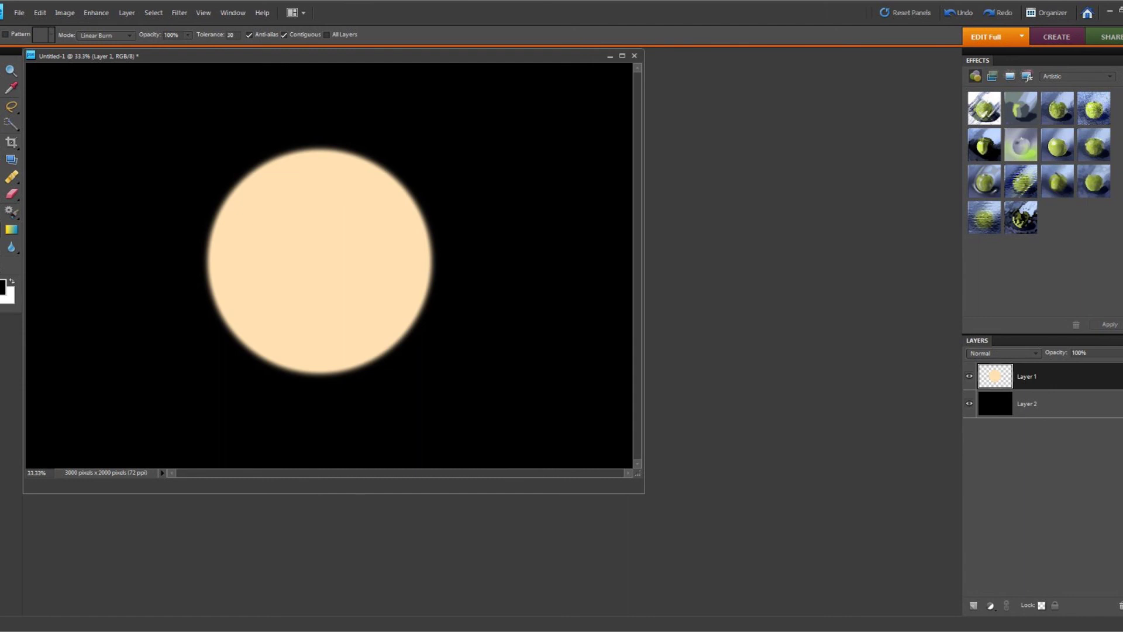
pyautogui.press('v')
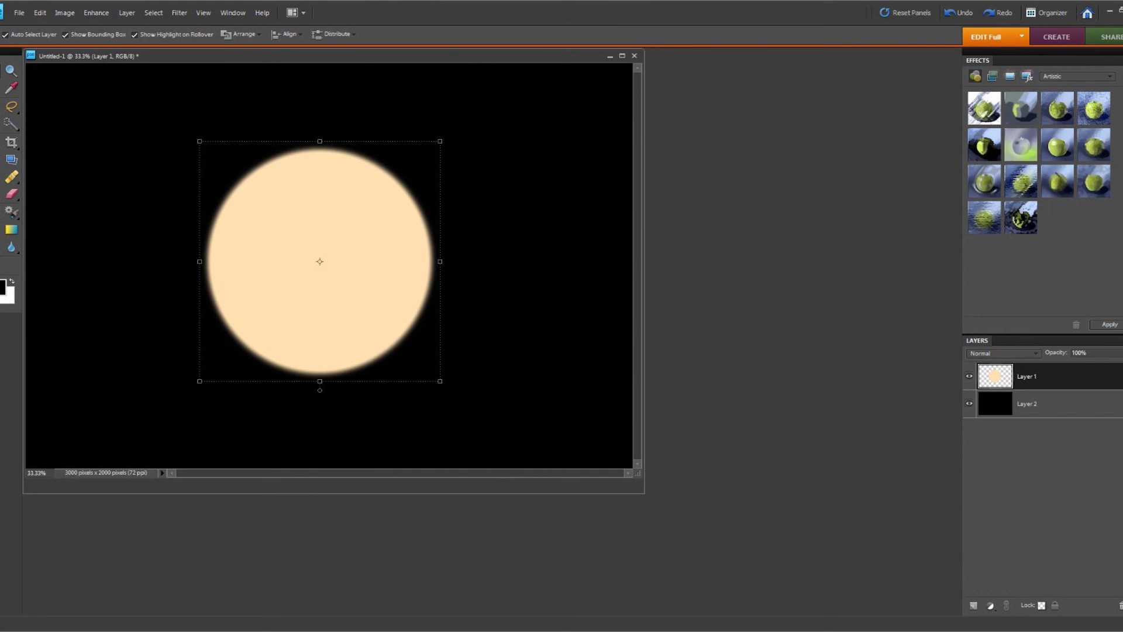
pyautogui.moveTo(440, 261); pyautogui.dragTo(448, 261)
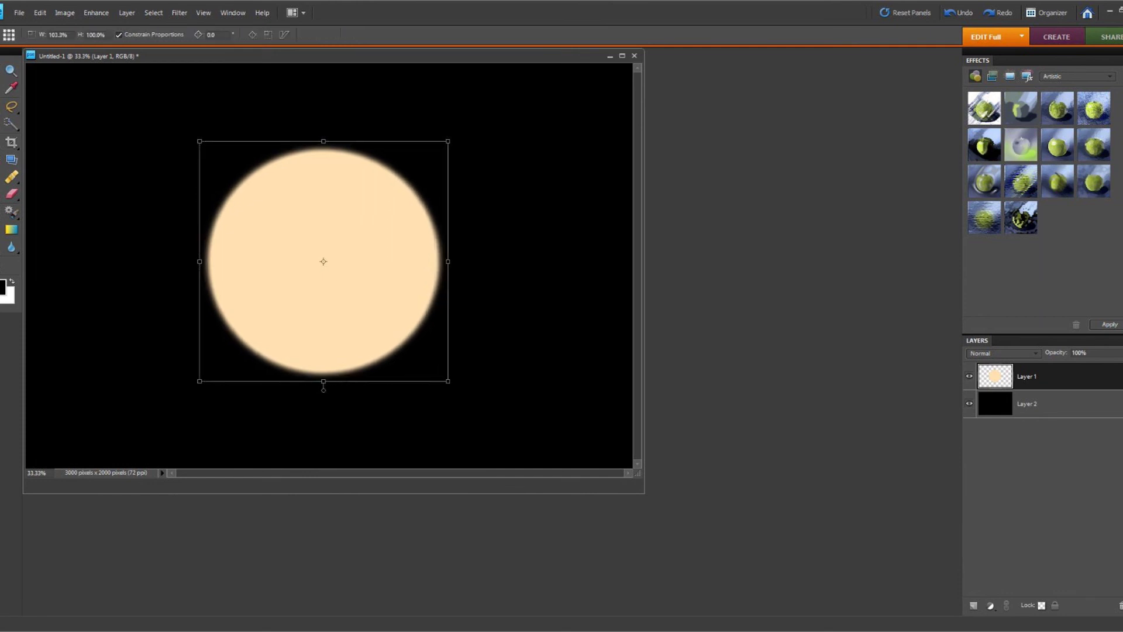
pyautogui.moveTo(448, 261); pyautogui.dragTo(448, 262)
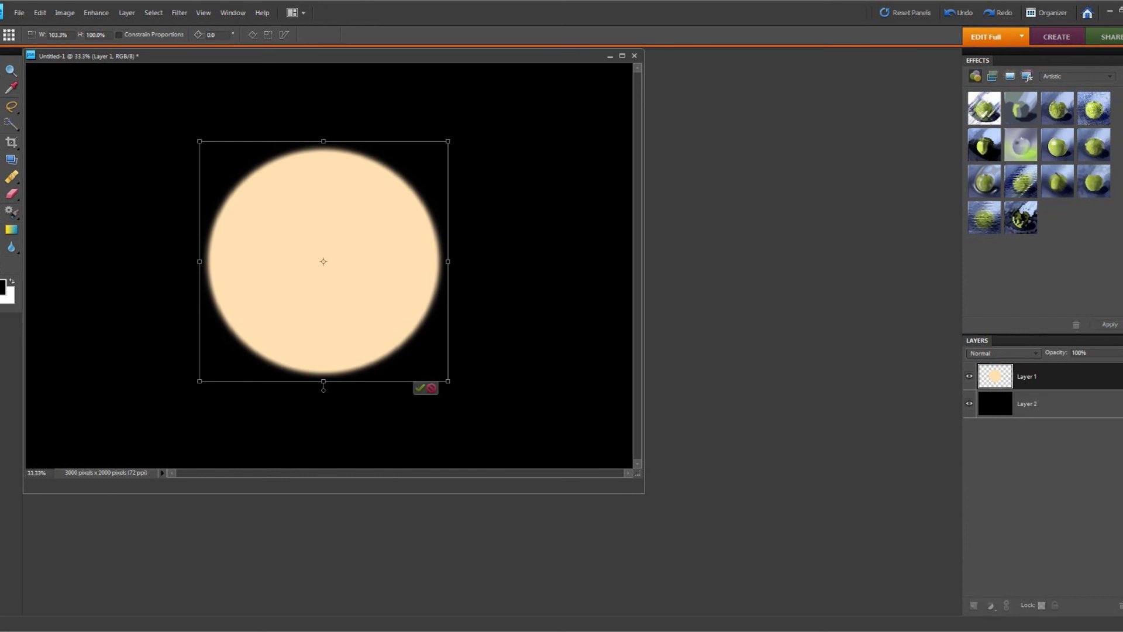
pyautogui.moveTo(323, 389); pyautogui.dragTo(342, 390)
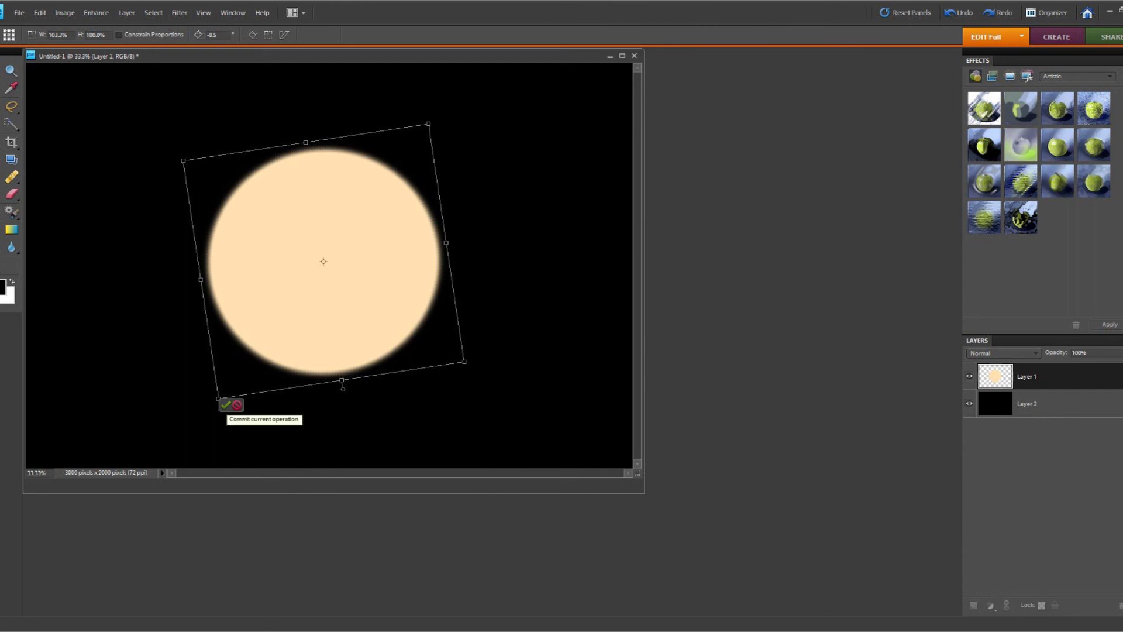
pyautogui.click(226, 404)
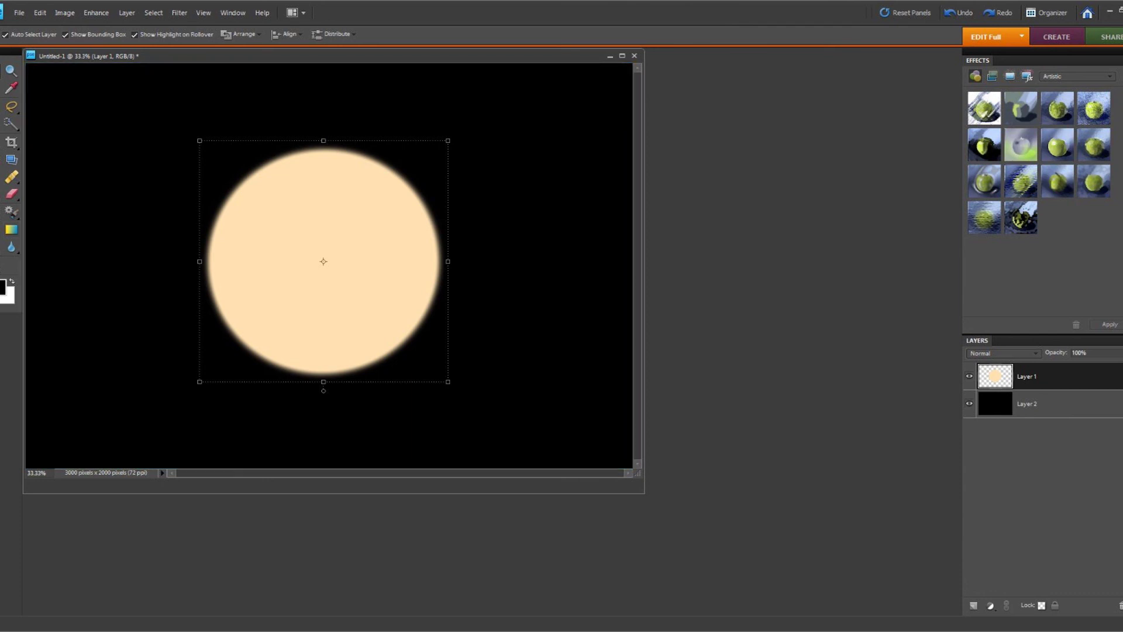
# Step: Select the peach disc with the Magic Wand and refine the selection edge to a 22.7 px feather and -61% contraction
pyautogui.click(11, 124)
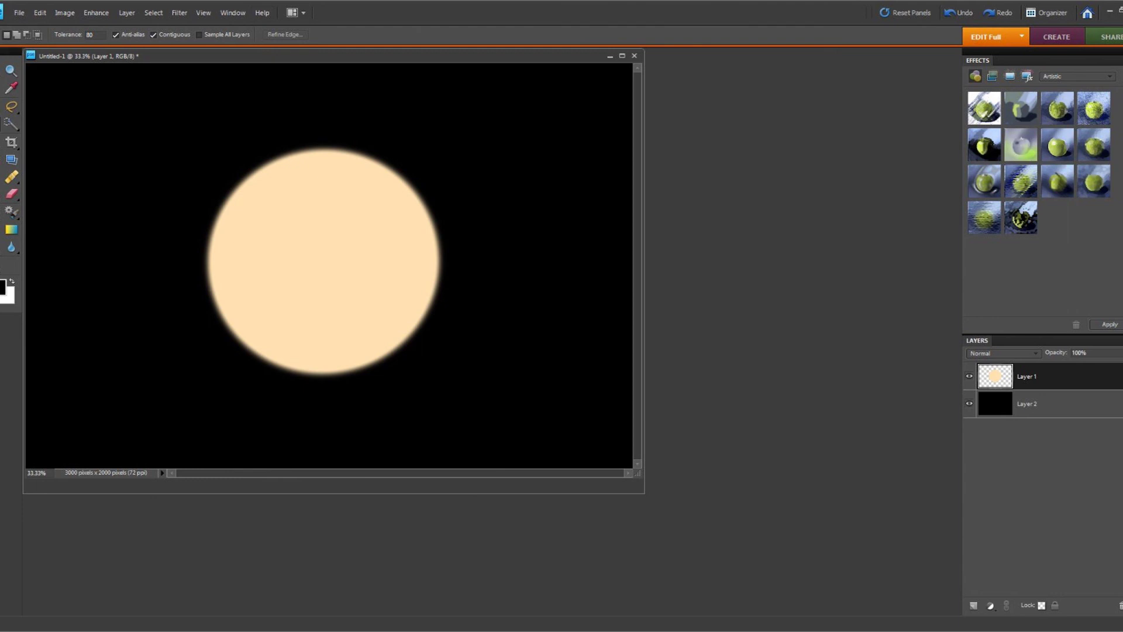
pyautogui.click(316, 252)
pyautogui.click(285, 35)
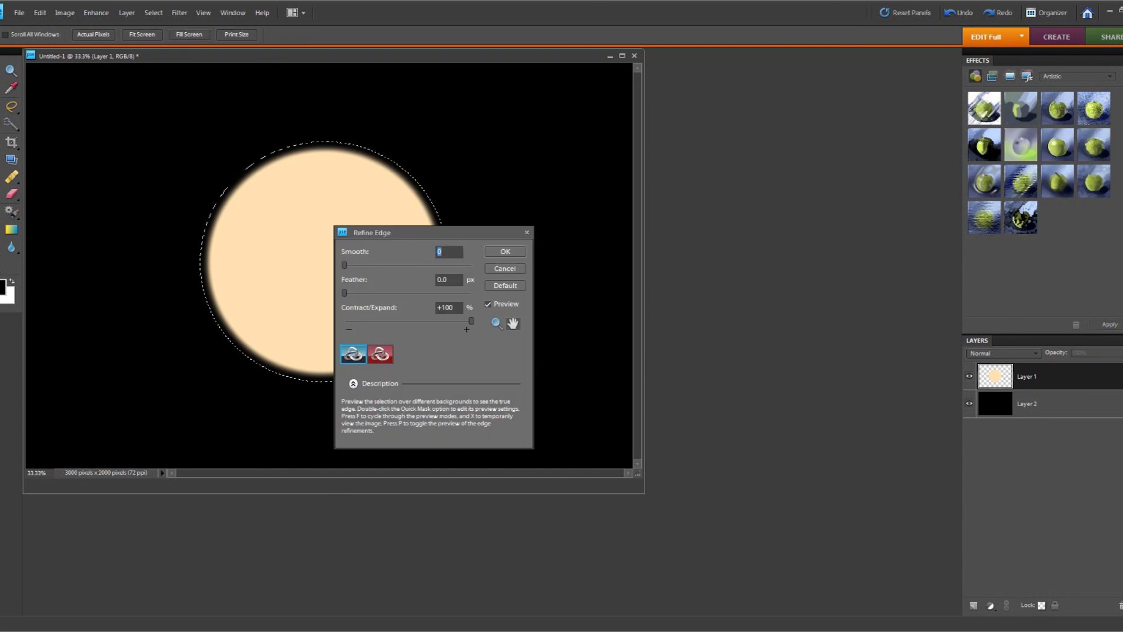
pyautogui.moveTo(411, 321); pyautogui.dragTo(393, 321)
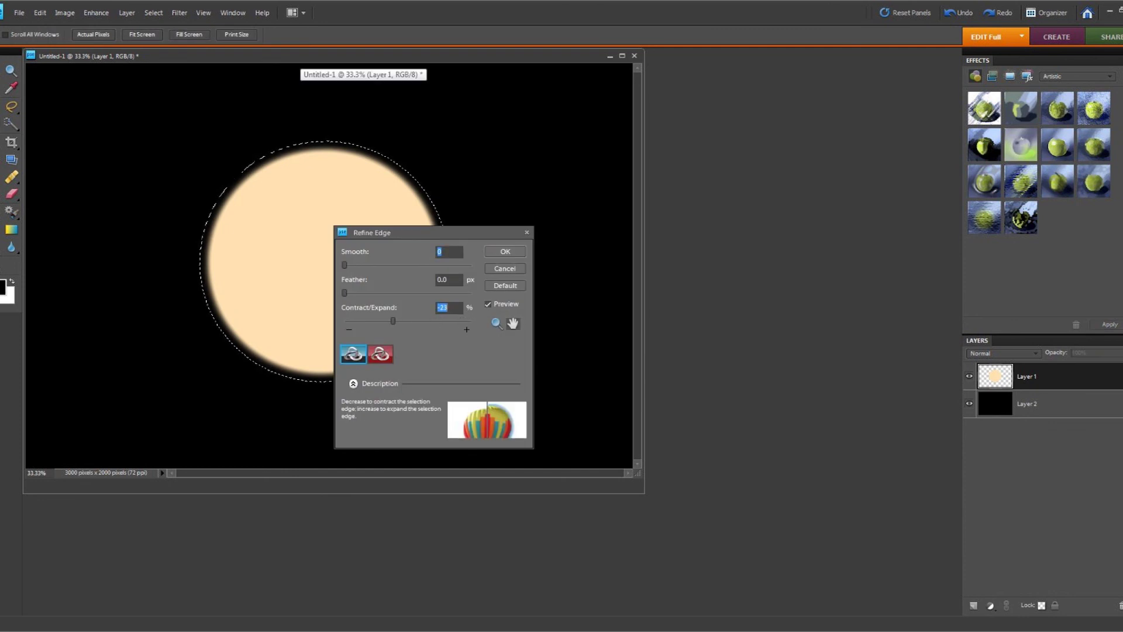
pyautogui.moveTo(344, 292); pyautogui.dragTo(404, 292)
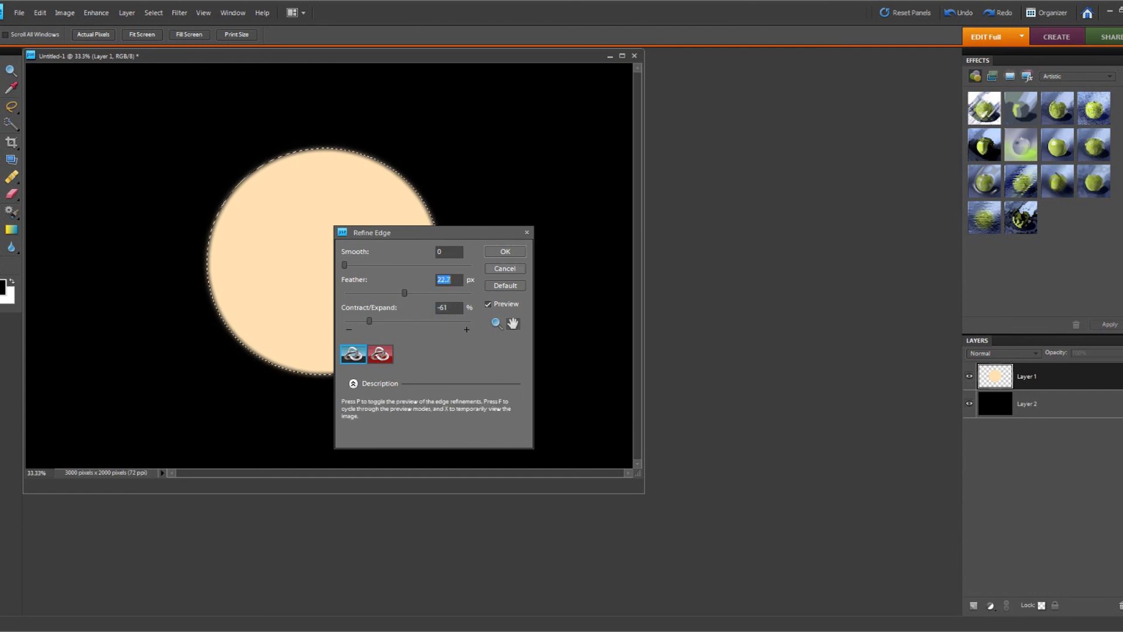
pyautogui.click(505, 251)
# Step: Set up the Brush with foreground color a68b62, Linear Burn mode and 45% opacity
pyautogui.press('b')
pyautogui.click(3, 287)
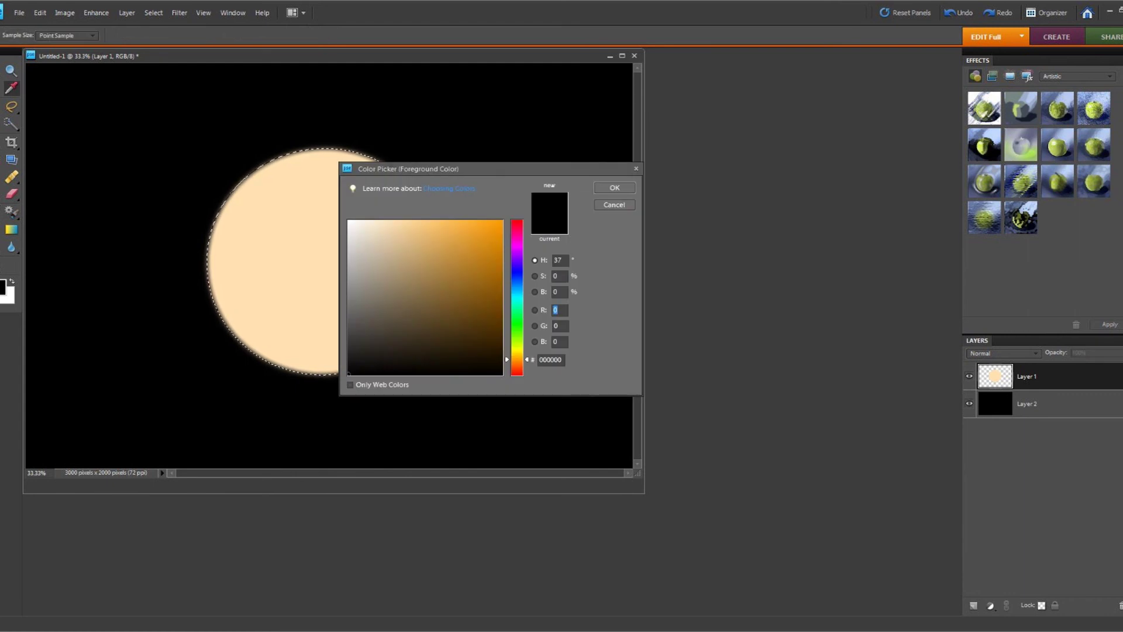
pyautogui.click(414, 282)
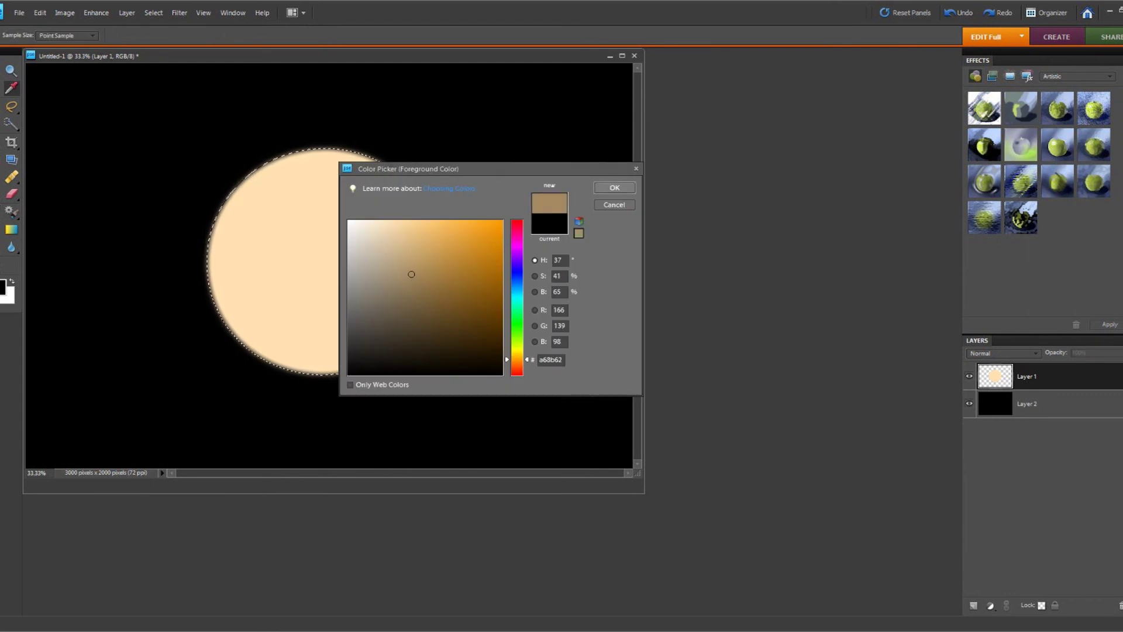
pyautogui.click(614, 187)
pyautogui.click(175, 35)
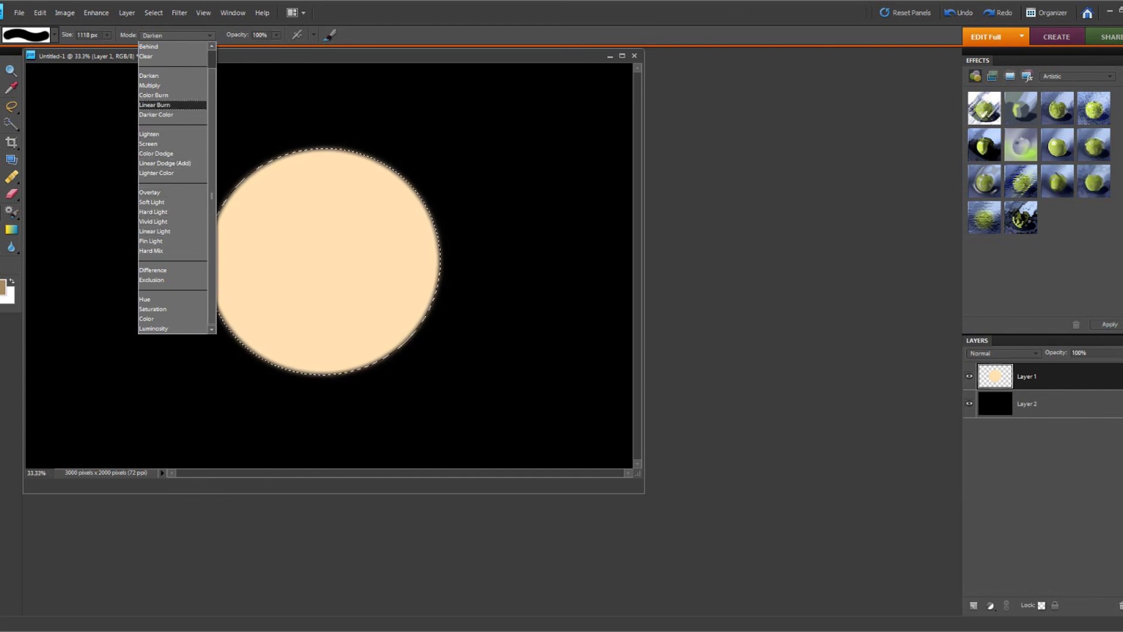
pyautogui.click(155, 104)
pyautogui.click(277, 35)
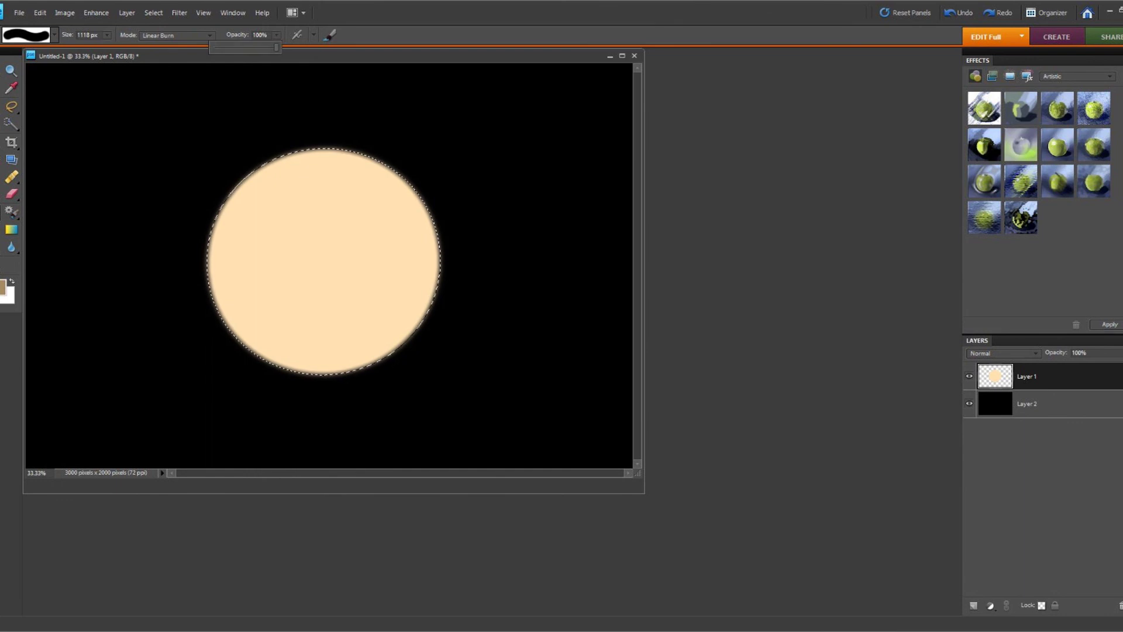
pyautogui.moveTo(276, 47); pyautogui.dragTo(241, 47)
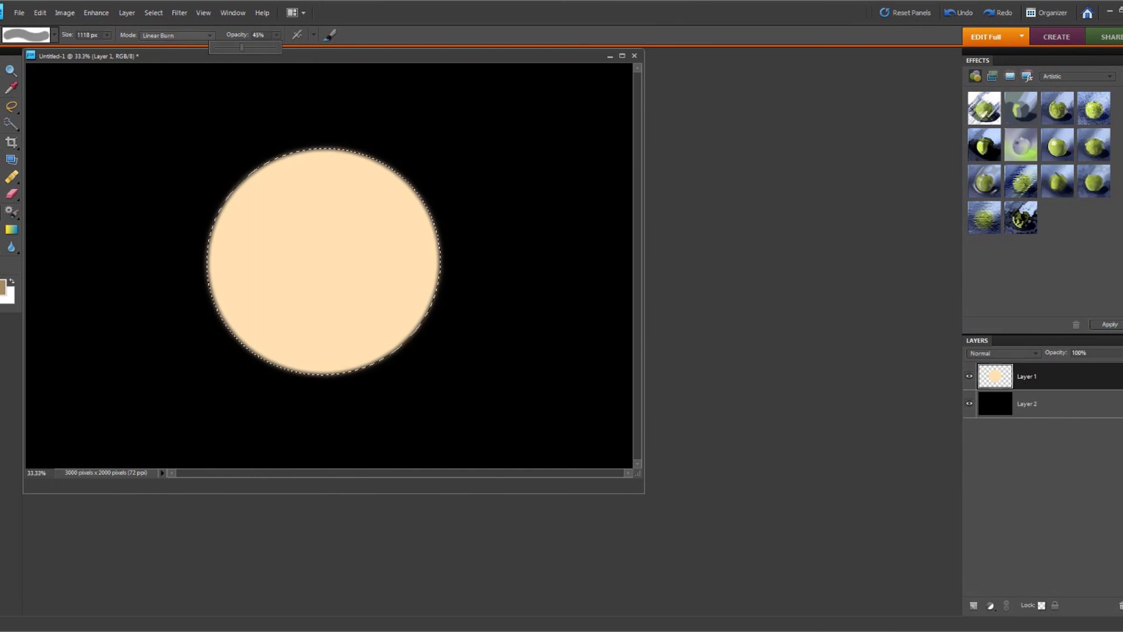
pyautogui.click(176, 35)
pyautogui.click(205, 35)
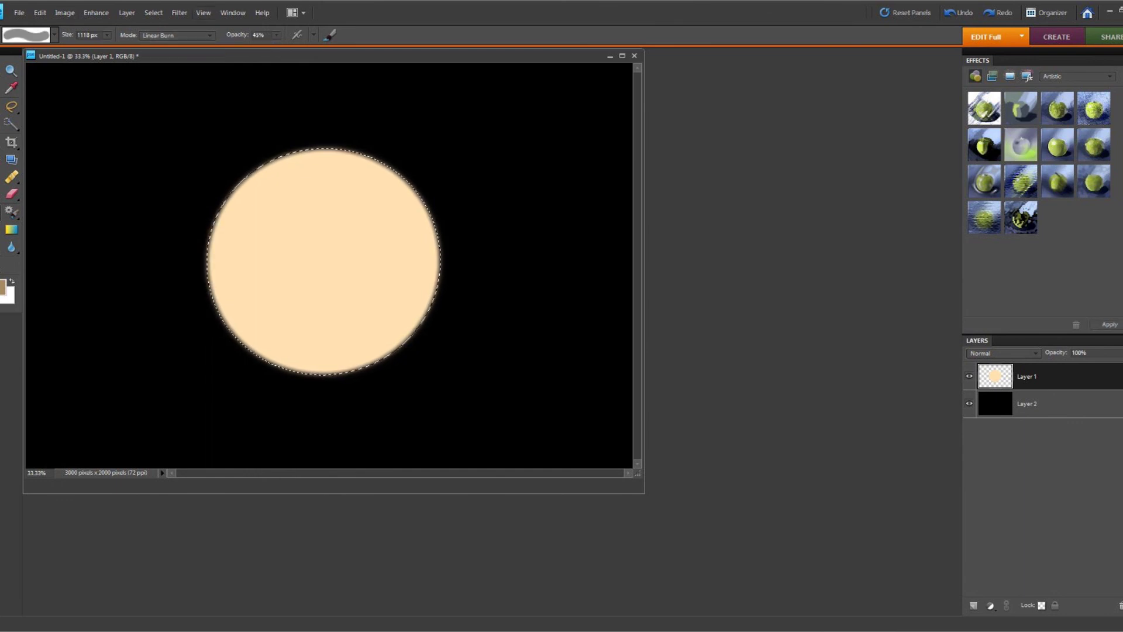
# Step: Choose a soft 200 px brush, set the foreground color to d7cdbc and paint curved diagonal bands across the disc
pyautogui.click(54, 36)
pyautogui.click(80, 124)
pyautogui.click(3, 288)
pyautogui.click(367, 245)
pyautogui.click(614, 187)
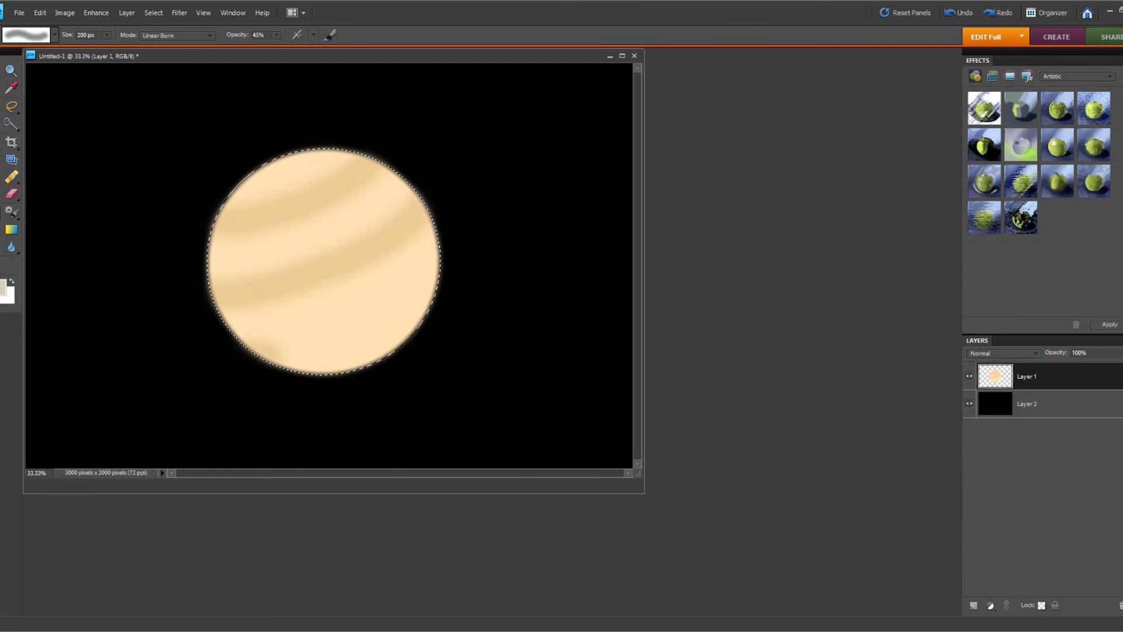
pyautogui.moveTo(309, 349); pyautogui.dragTo(353, 336)
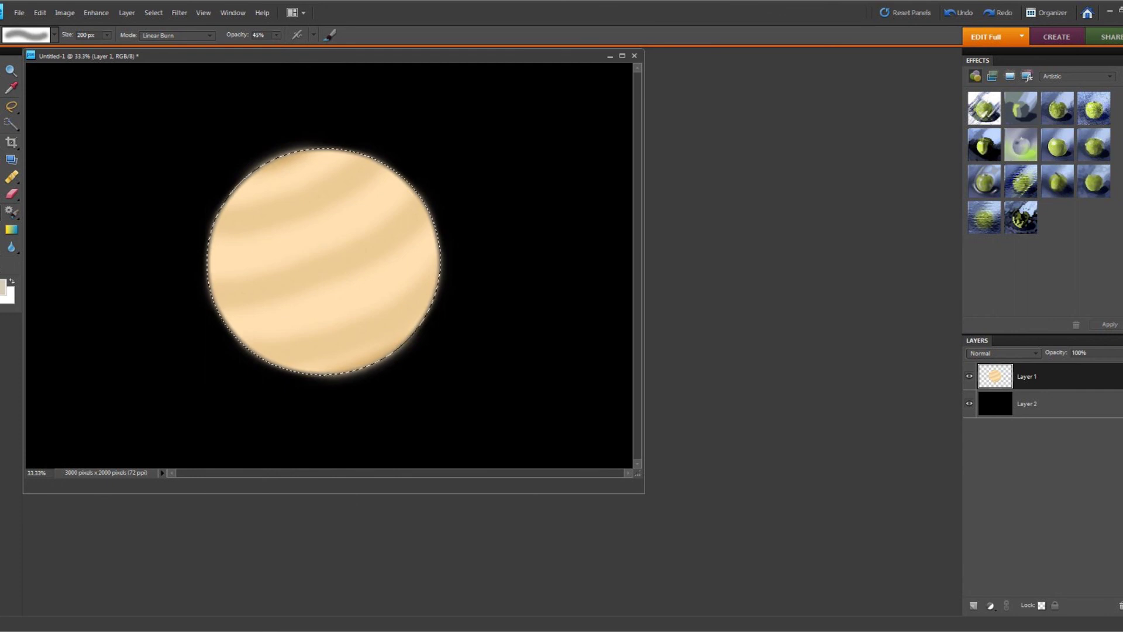
# Step: Darken the disc's upper-left and lower-right edges with a soft 300 px brush in brown, 887352
pyautogui.click(3, 287)
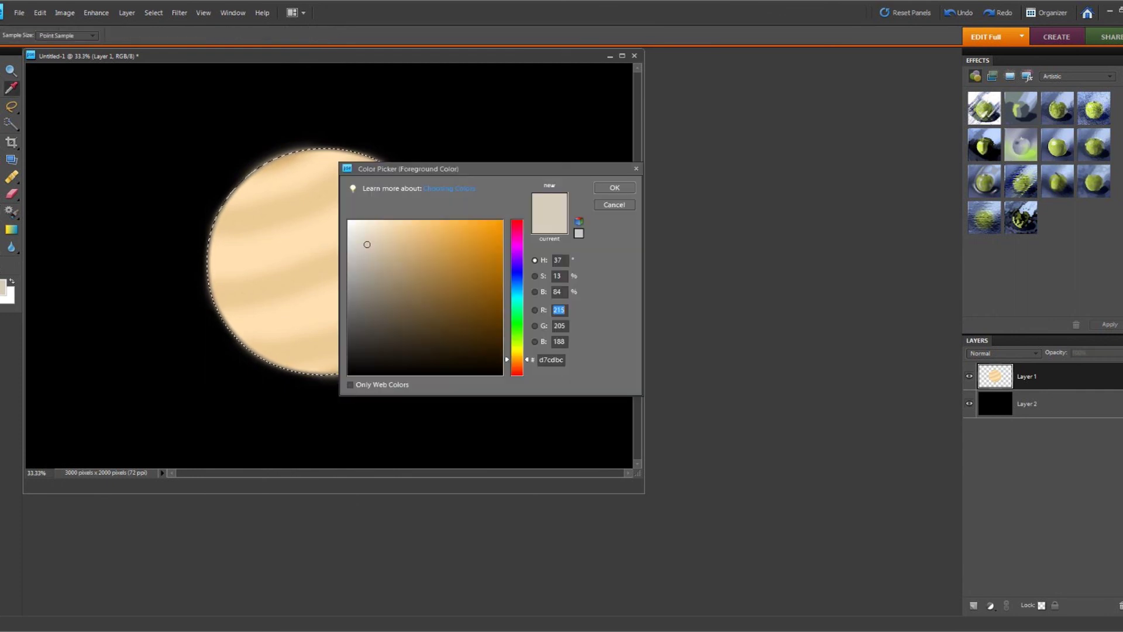
pyautogui.click(410, 293)
pyautogui.press('Return')
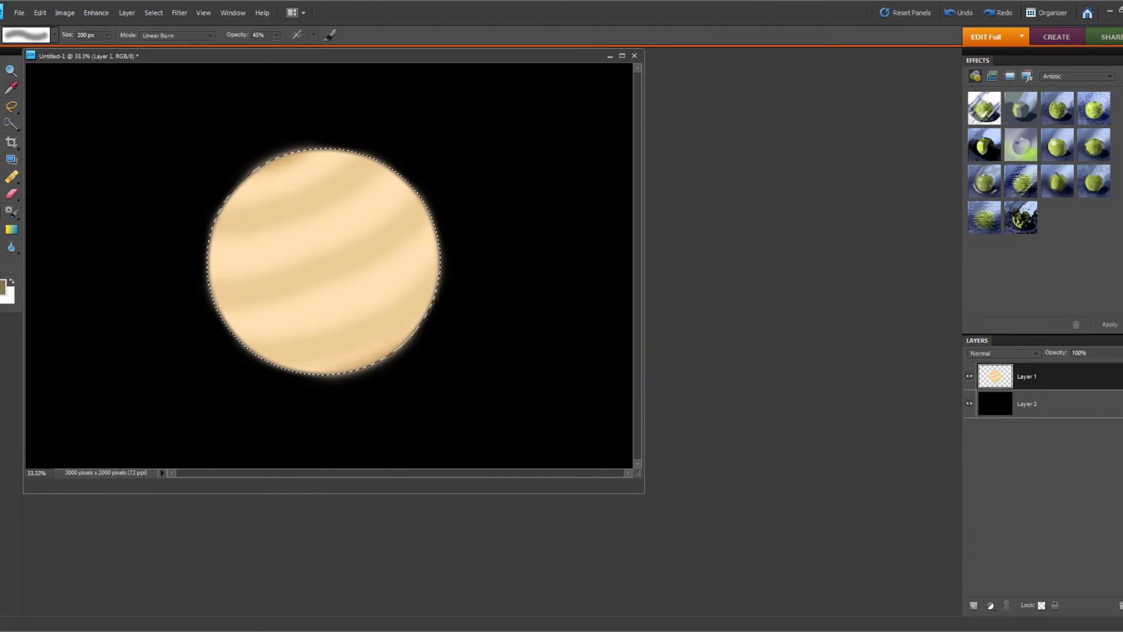
pyautogui.click(54, 35)
pyautogui.click(99, 123)
pyautogui.click(131, 49)
pyautogui.moveTo(253, 166); pyautogui.dragTo(307, 144)
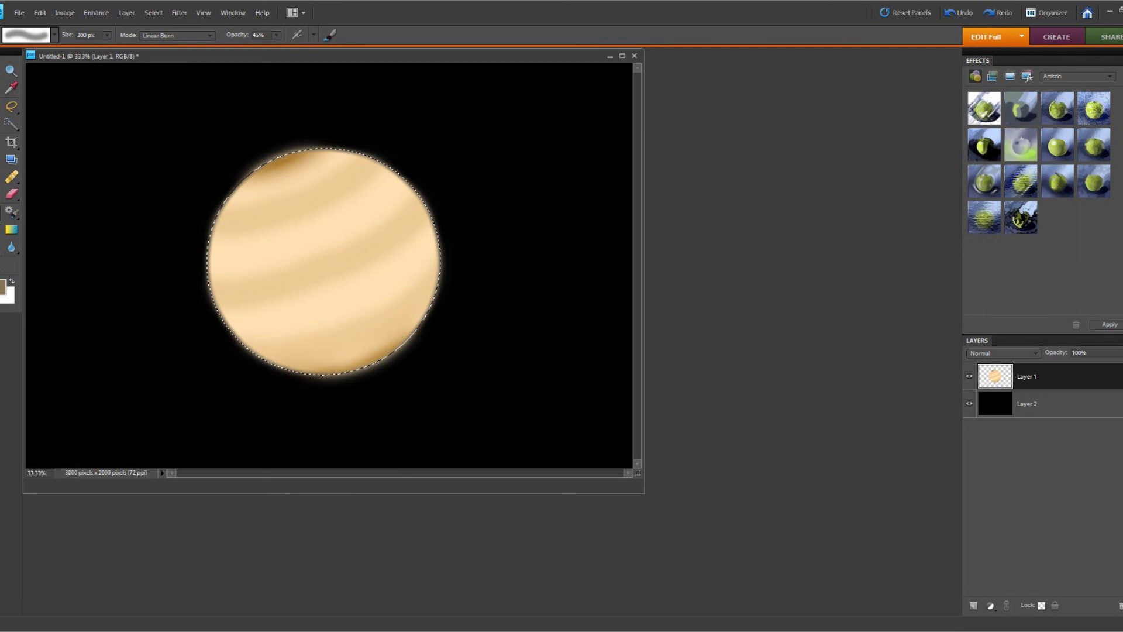
pyautogui.click(3, 287)
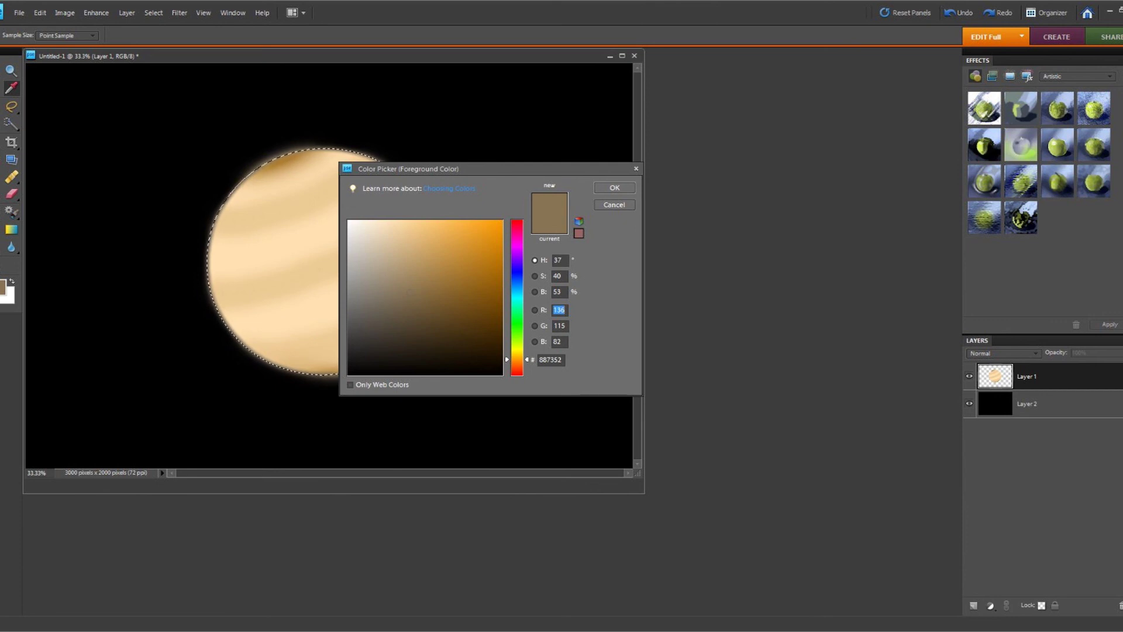
pyautogui.press('Return')
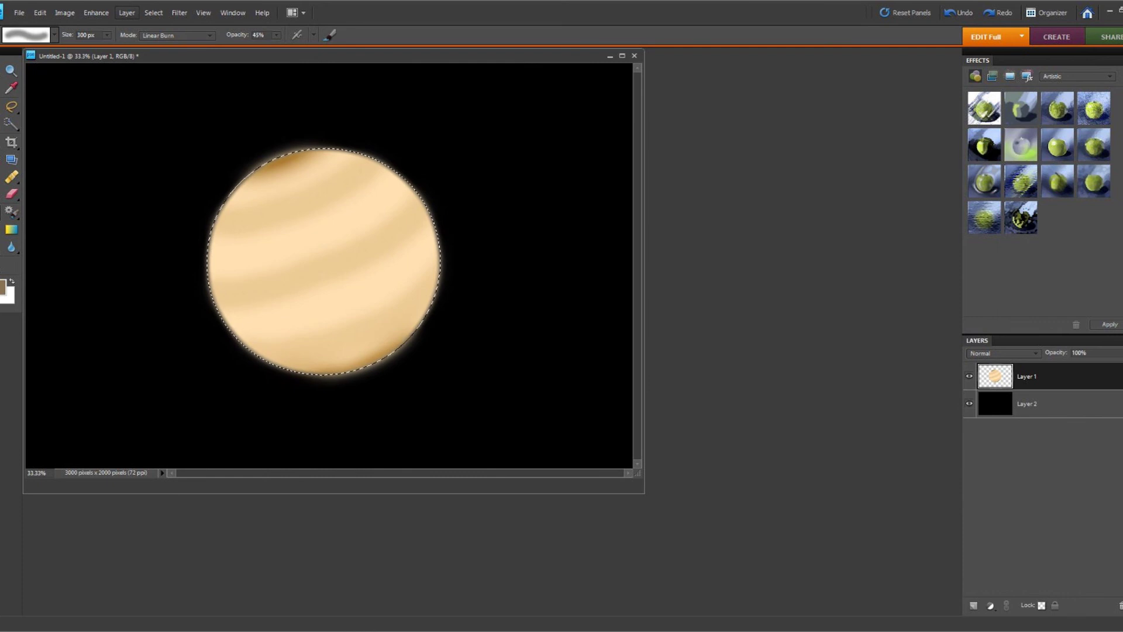
# Step: Deselect the disc and add a new layer above it with default settings
pyautogui.click(153, 12)
pyautogui.click(167, 37)
pyautogui.click(127, 13)
pyautogui.moveTo(175, 26)
pyautogui.click(267, 27)
pyautogui.click(513, 171)
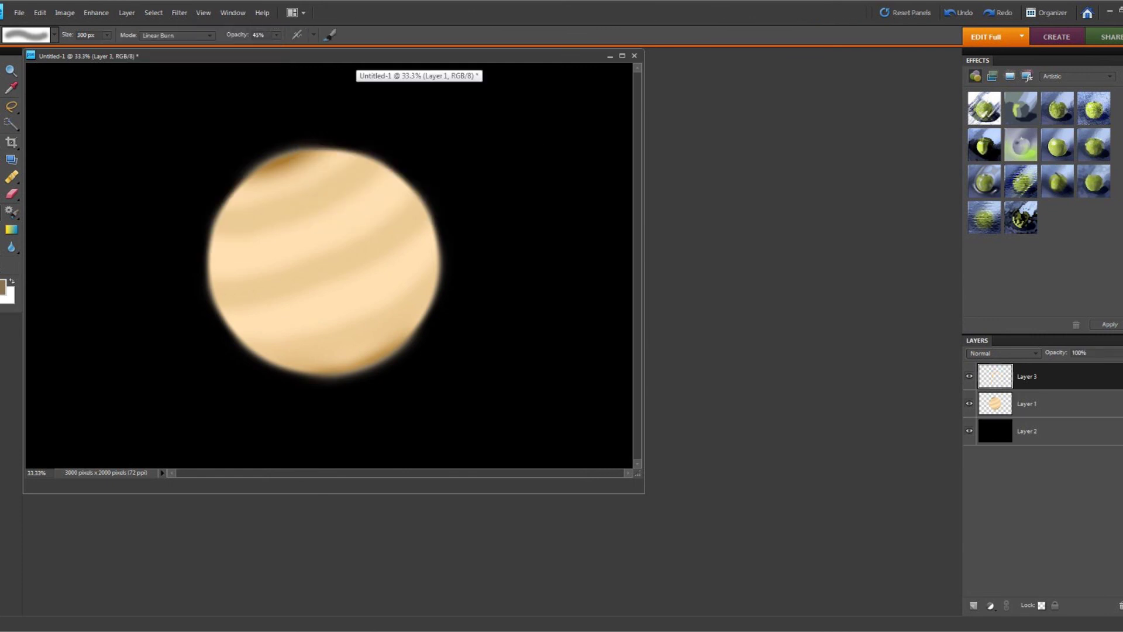
pyautogui.click(1047, 431)
pyautogui.click(127, 13)
pyautogui.click(127, 12)
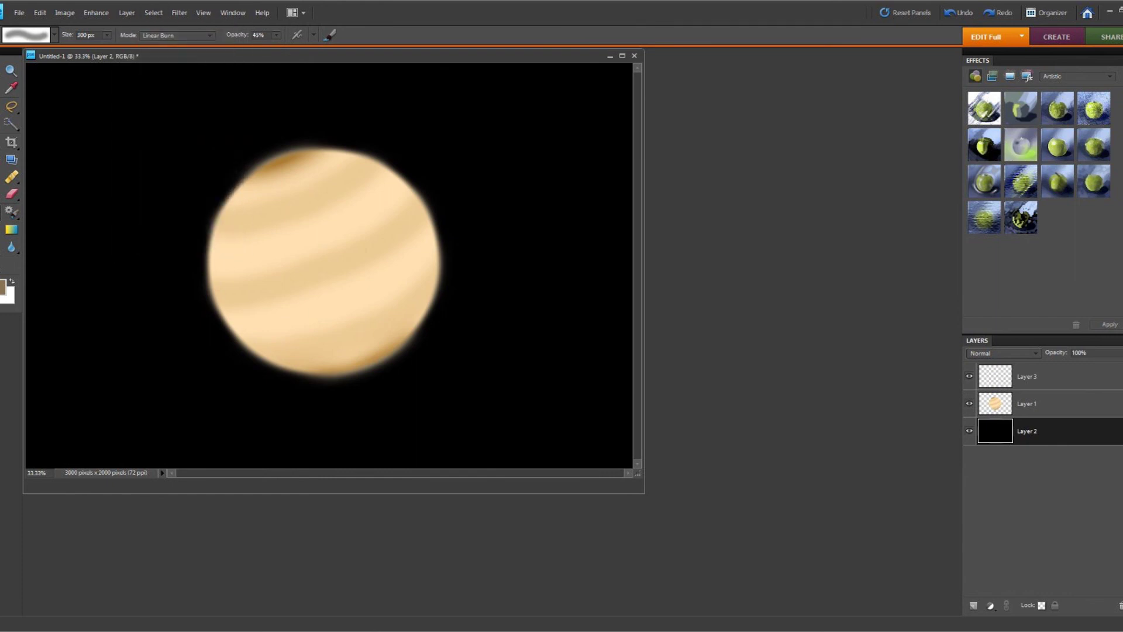
pyautogui.click(1047, 376)
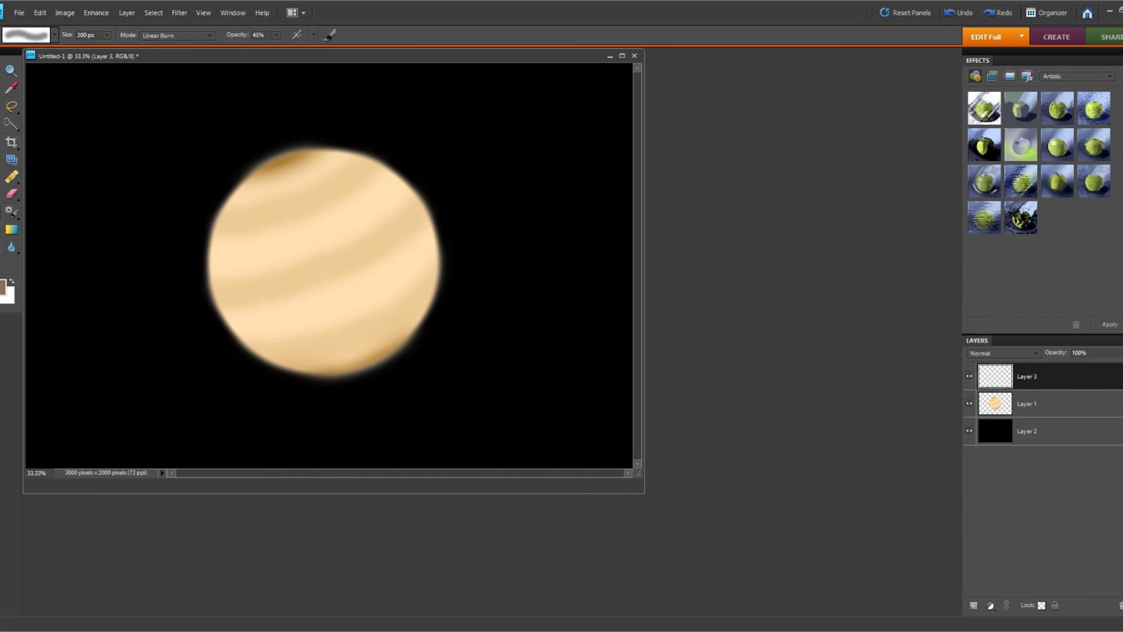
# Step: Activate the Ellipse shape tool and constrain it to circles drawn from the center
pyautogui.rightClick(1, 247)
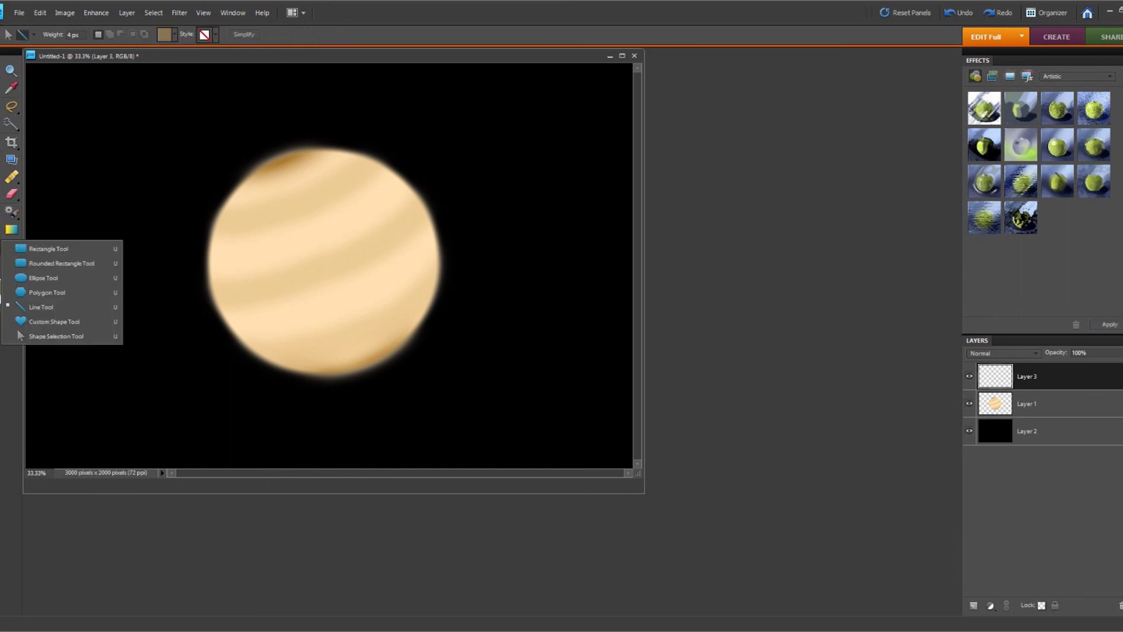
pyautogui.click(50, 278)
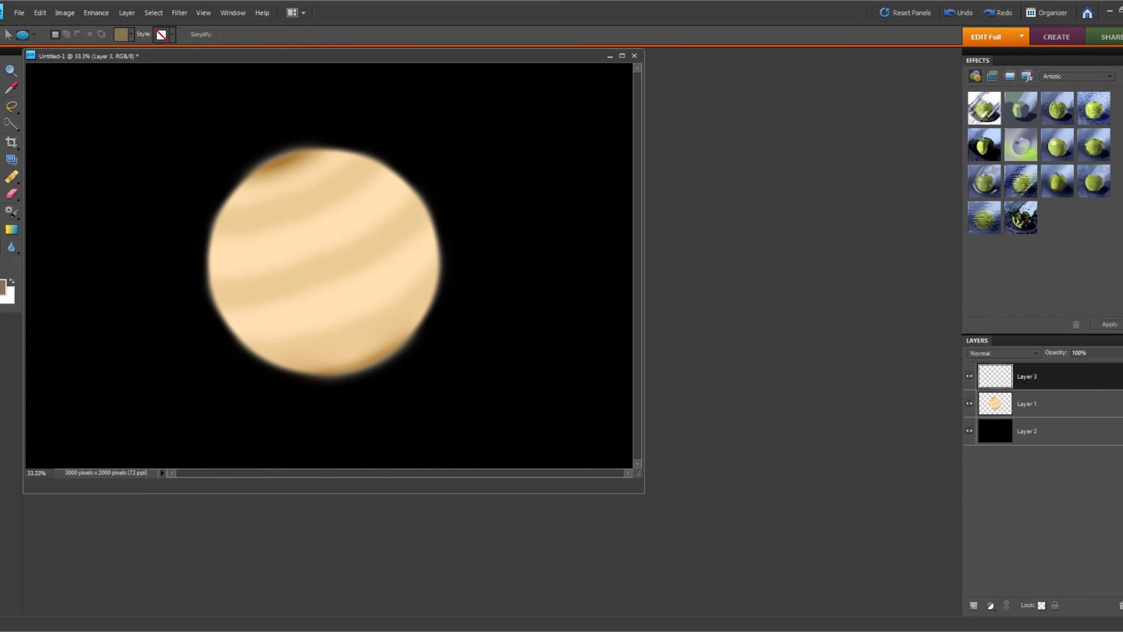
pyautogui.click(34, 35)
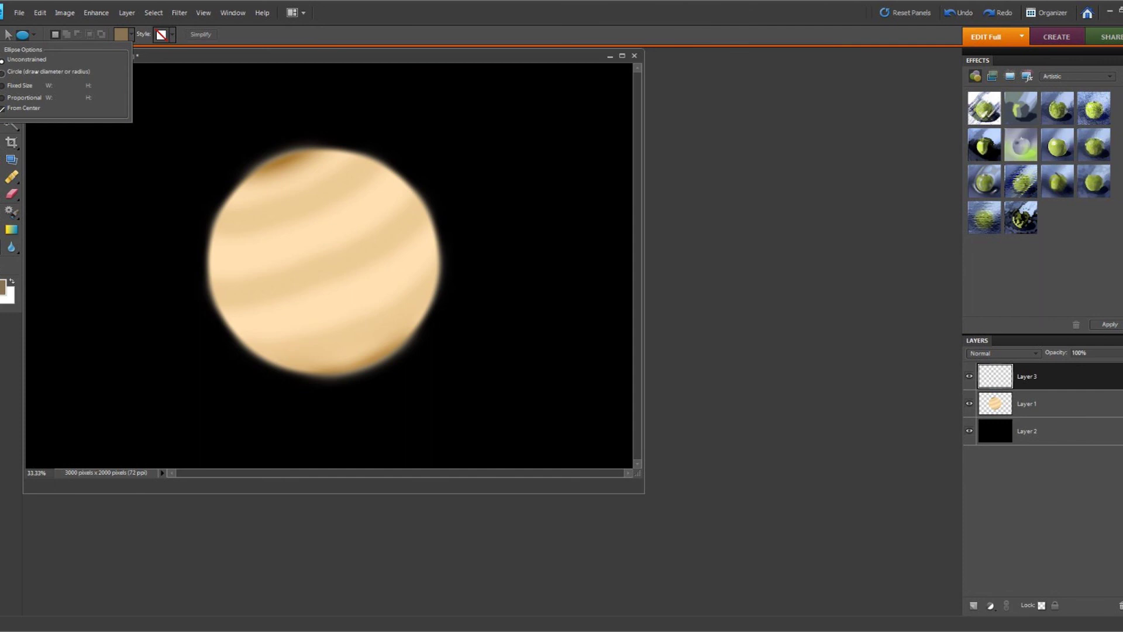
pyautogui.click(35, 71)
pyautogui.click(243, 126)
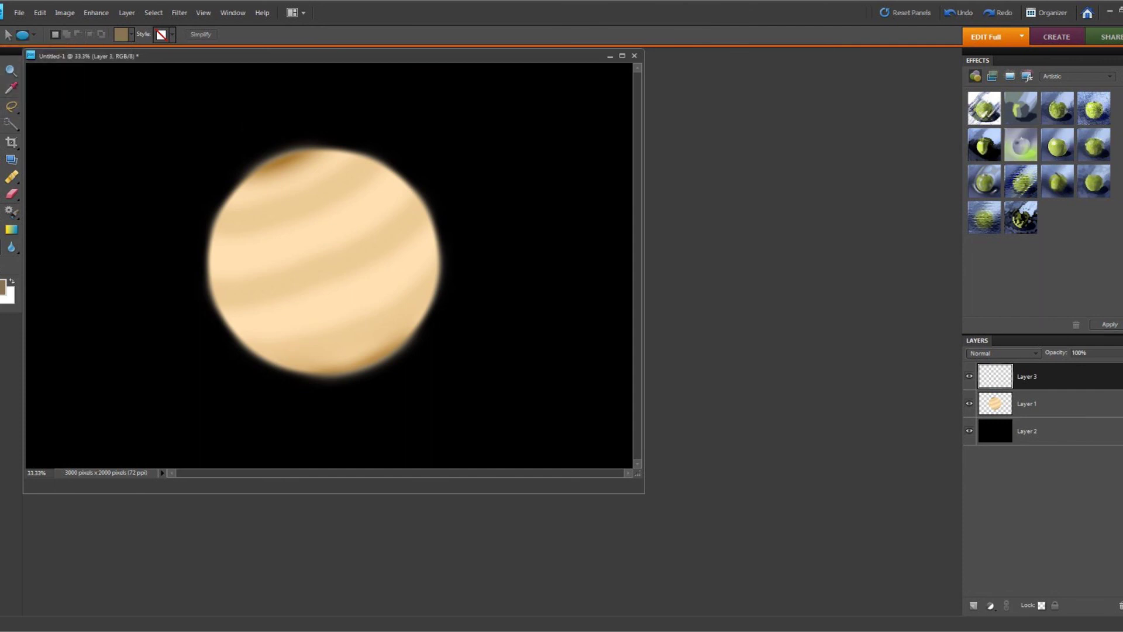
# Step: Set the foreground color to e2dbd0 and draw a circle from the disc's center large enough to cover nearly the whole canvas
pyautogui.click(3, 287)
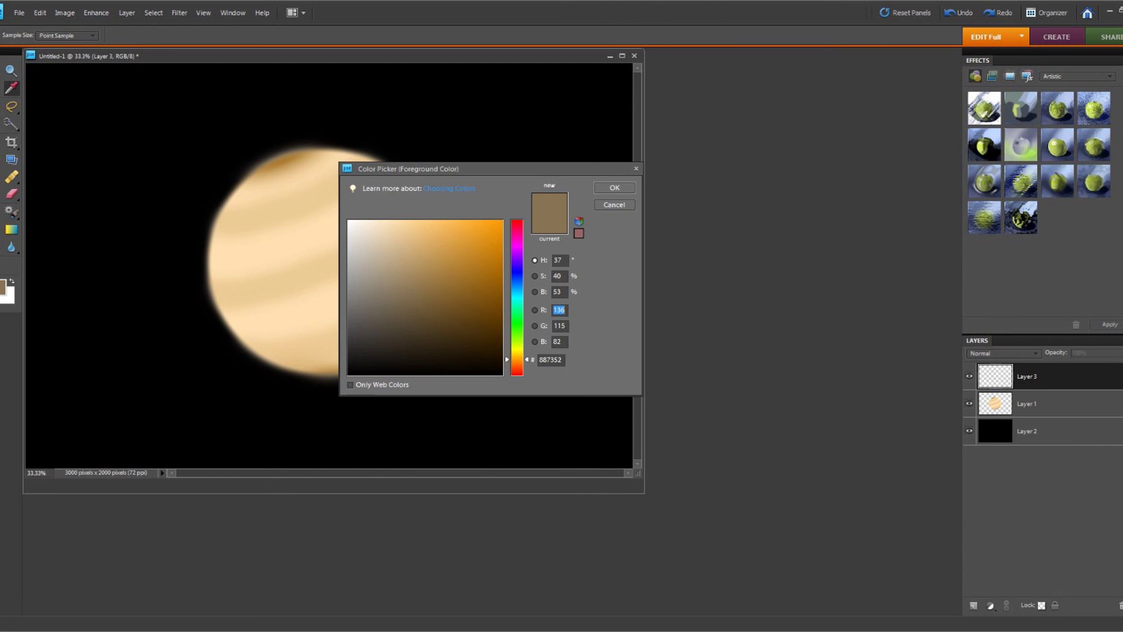
pyautogui.click(360, 238)
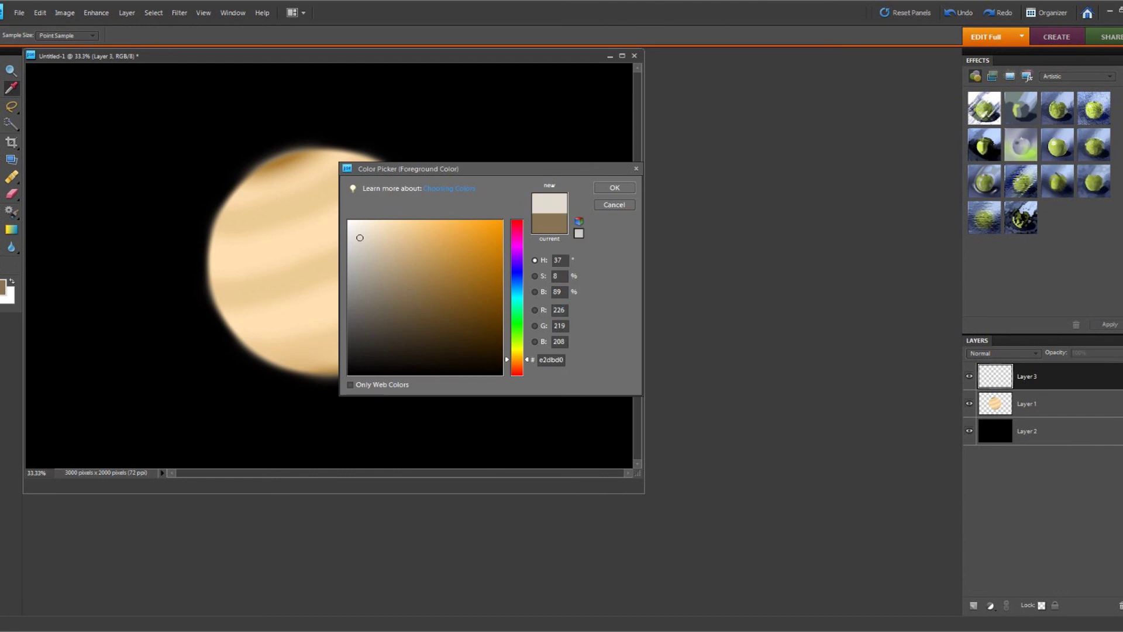
pyautogui.click(614, 187)
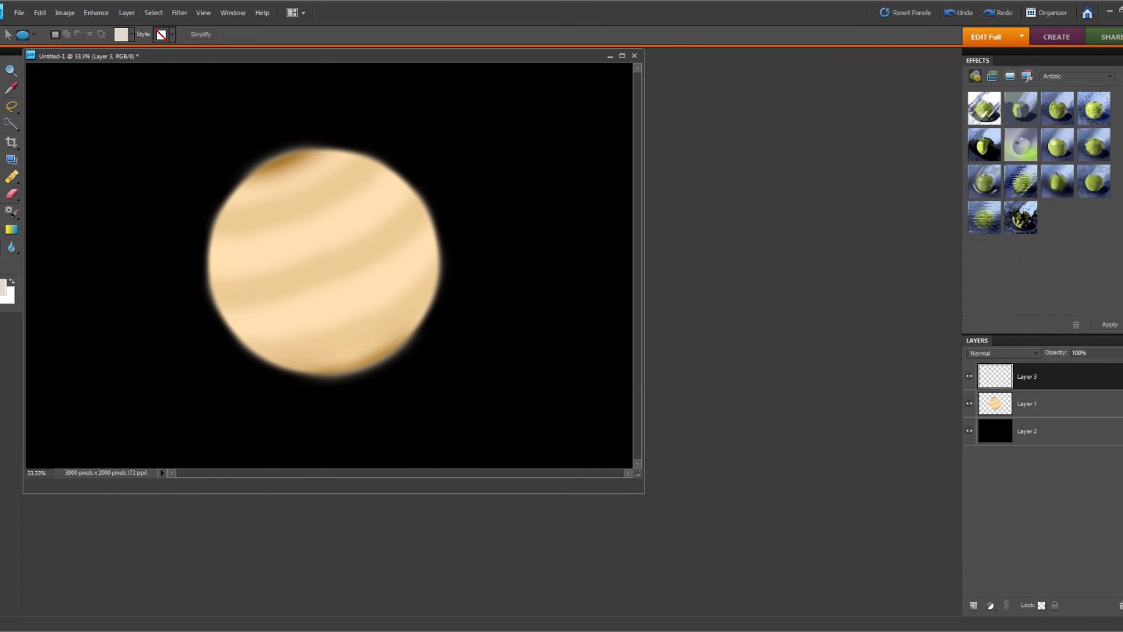
pyautogui.moveTo(325, 267); pyautogui.dragTo(682, 624)
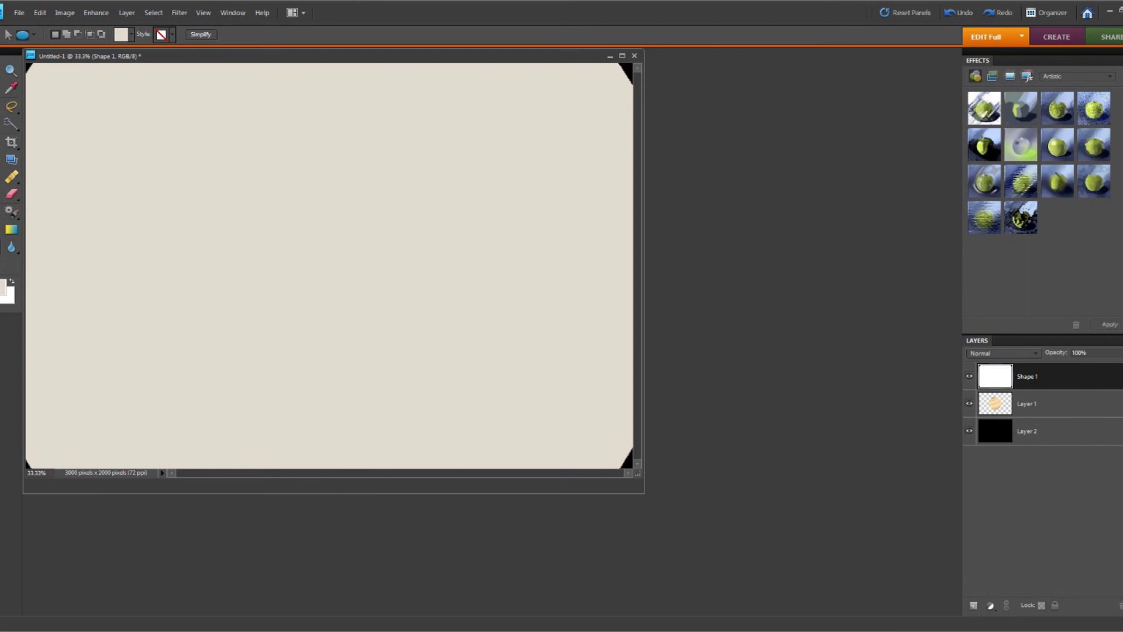
# Step: Pick a slightly darker beige foreground color and lower the large circle layer's opacity to 78%
pyautogui.click(3, 287)
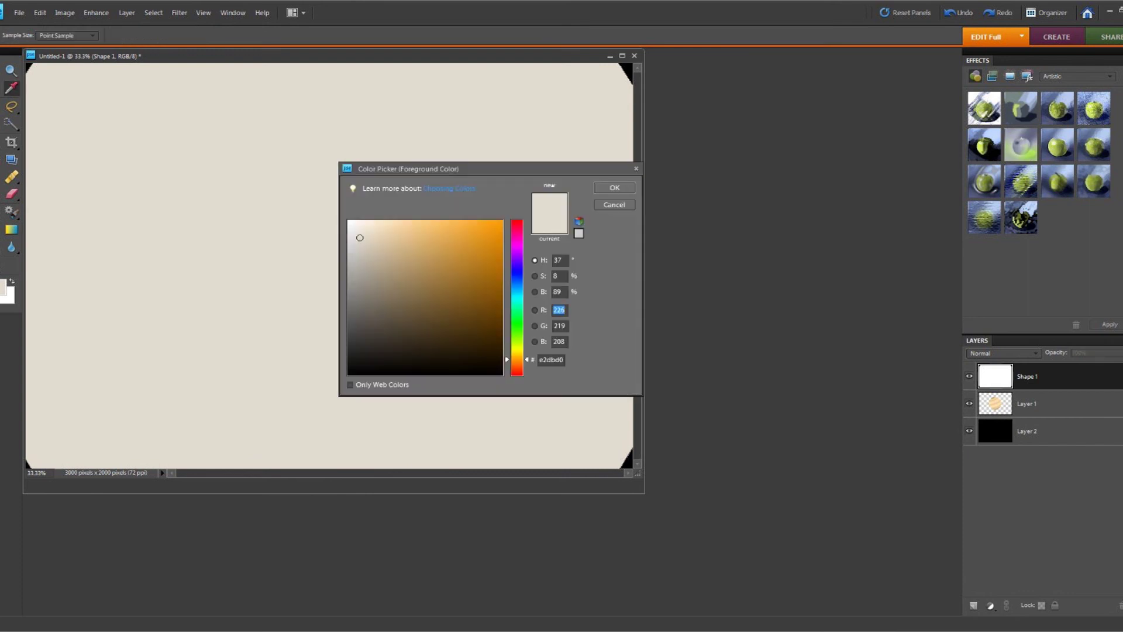
pyautogui.click(369, 246)
pyautogui.press('Return')
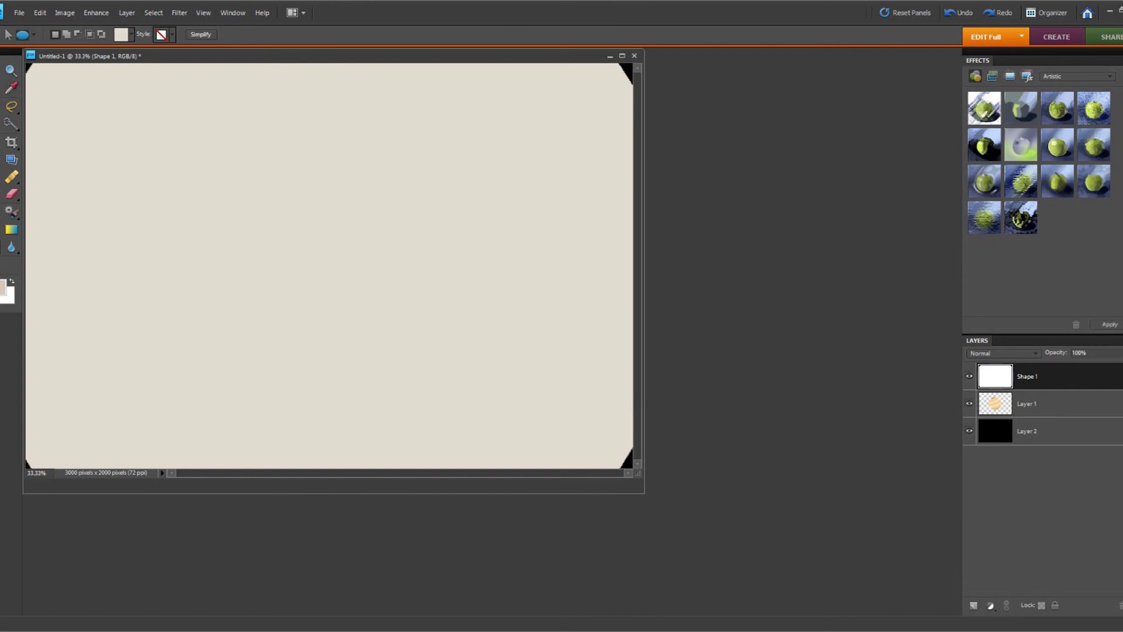
pyautogui.click(1121, 353)
pyautogui.moveTo(1122, 368); pyautogui.dragTo(1118, 365)
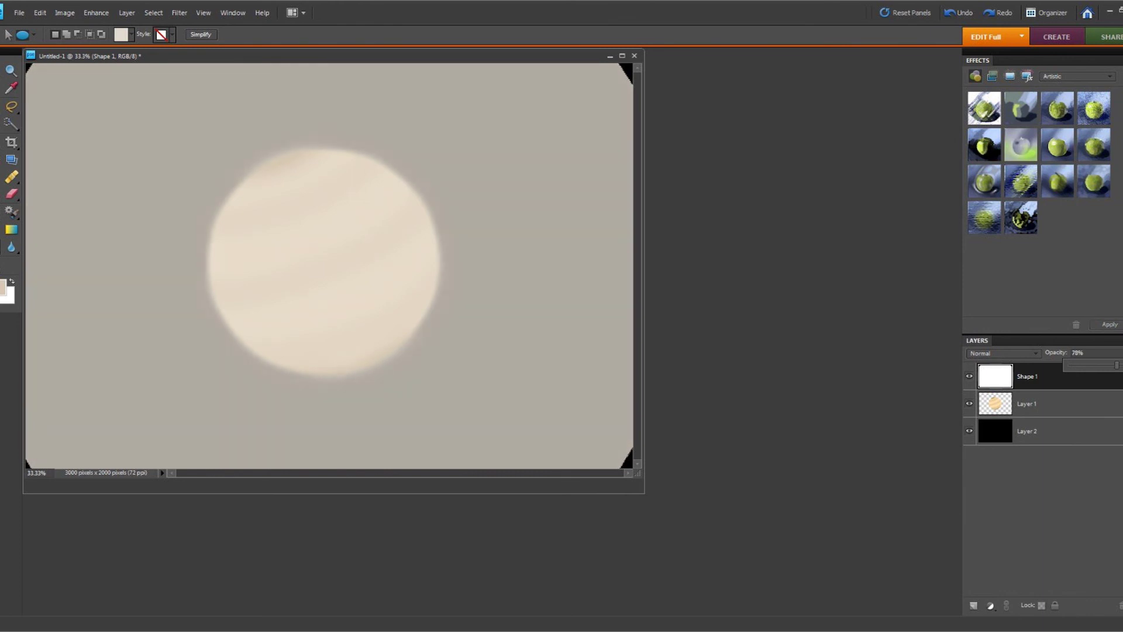
# Step: Draw a second, slightly smaller circle from the disc's center and shift it slightly upward to align it with the disc
pyautogui.moveTo(326, 271); pyautogui.dragTo(656, 601)
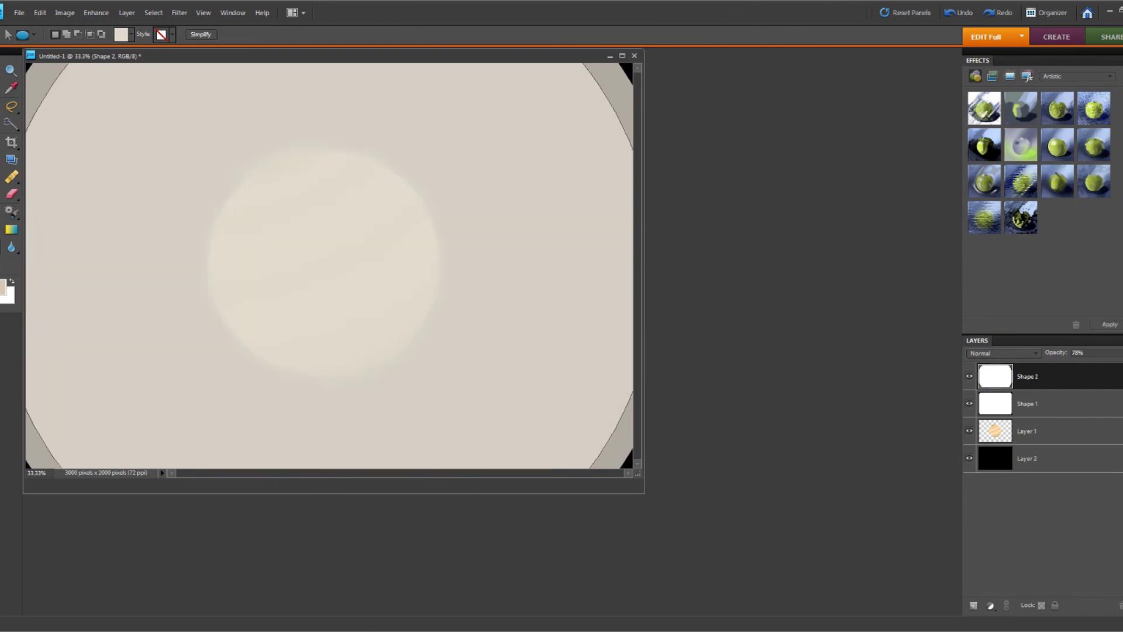
pyautogui.press('v')
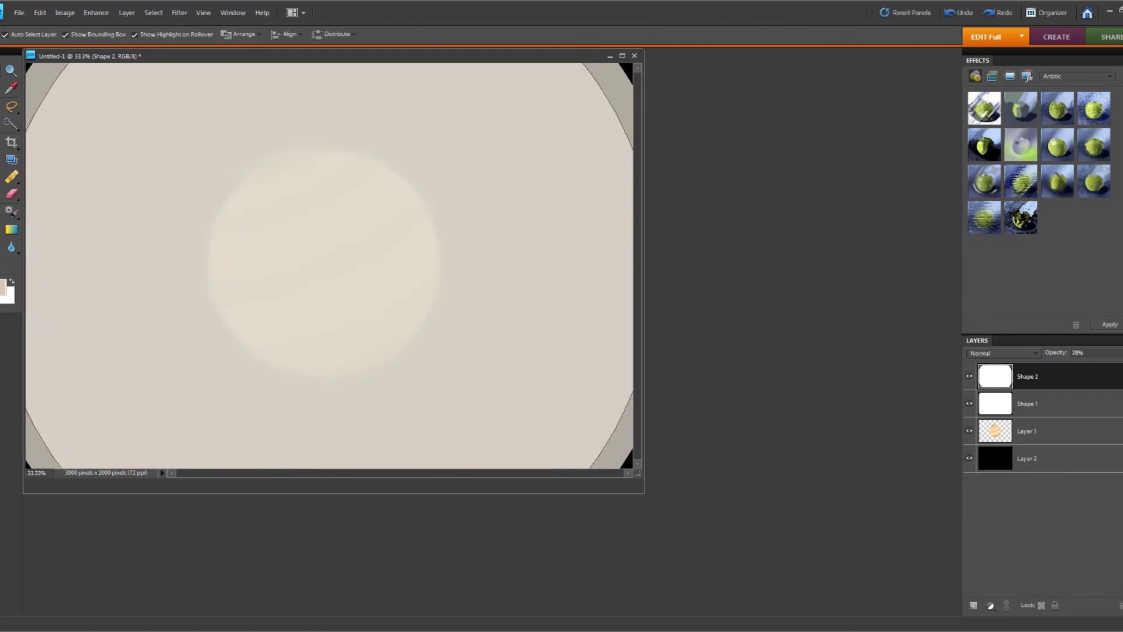
pyautogui.moveTo(326, 270); pyautogui.dragTo(326, 266)
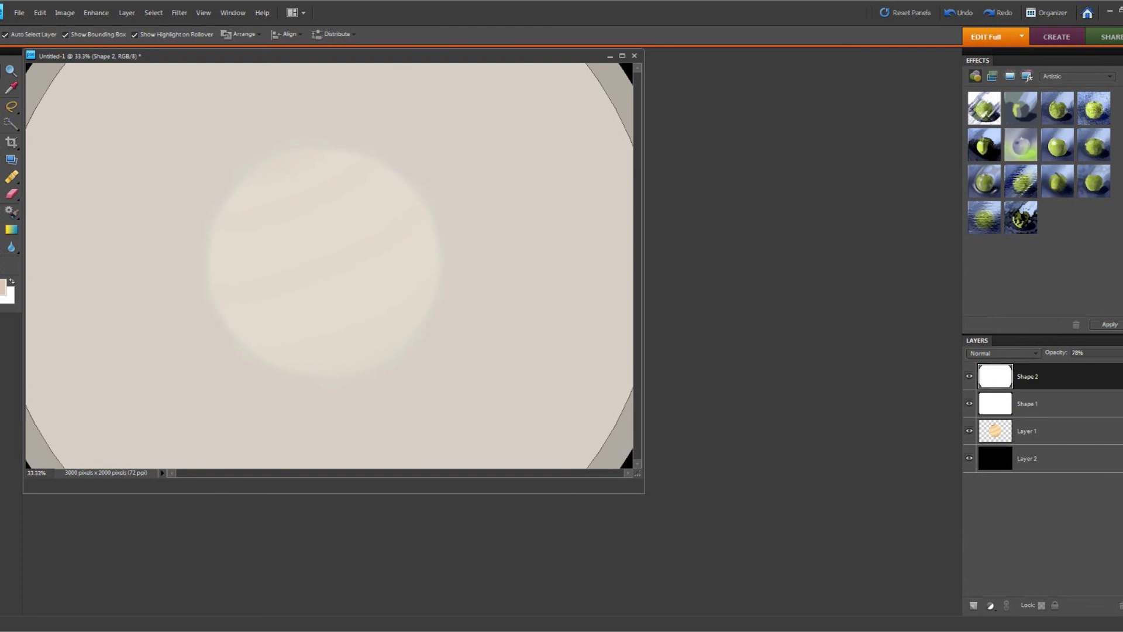
pyautogui.press('Up')
pyautogui.press('Up')
pyautogui.press('Up')
pyautogui.press('Up')
pyautogui.press('Up')
pyautogui.press('Up')
pyautogui.press('Up')
pyautogui.press('Up')
pyautogui.press('Up')
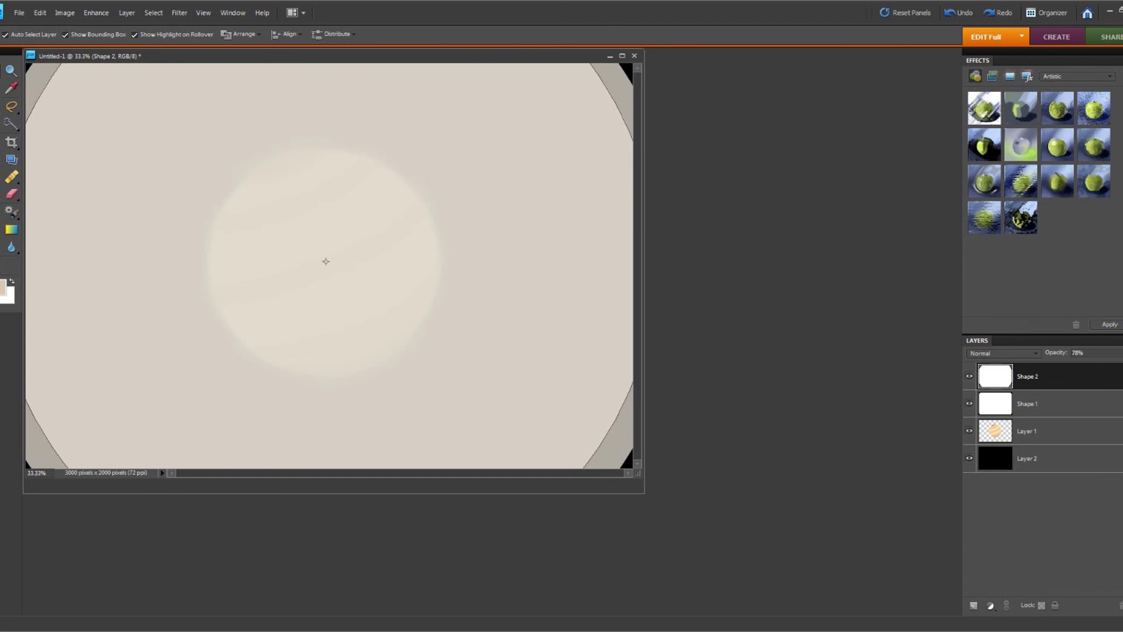
# Step: Pick a tan foreground color, then draw a third circle slightly narrower than the canvas and align its center with the disc
pyautogui.press('b')
pyautogui.click(3, 287)
pyautogui.moveTo(369, 245); pyautogui.dragTo(391, 249)
pyautogui.press('Return')
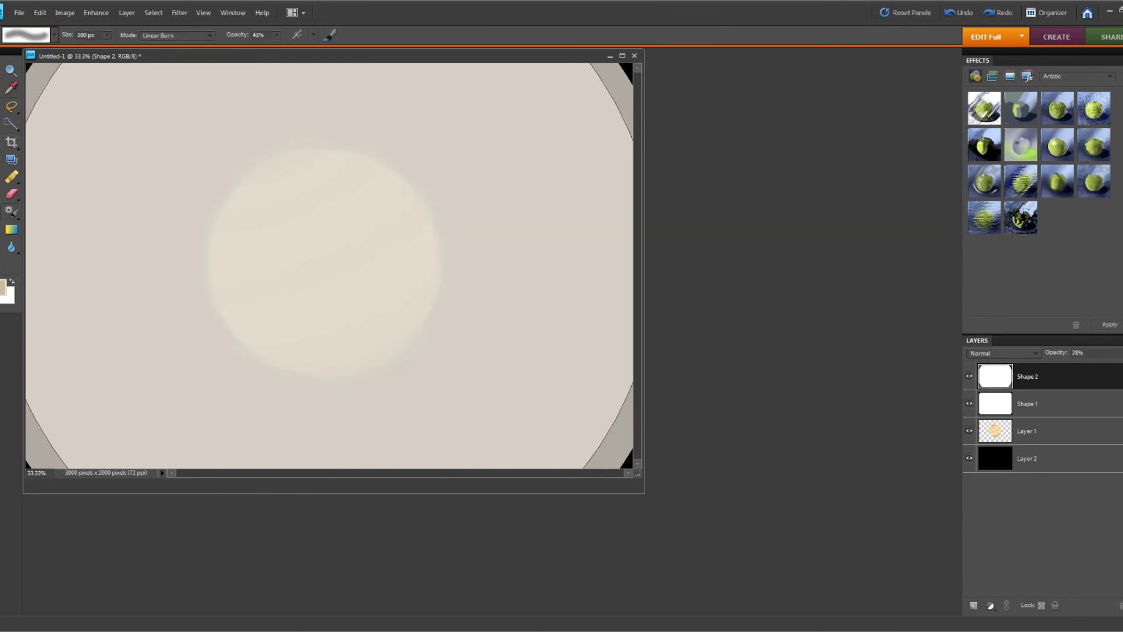
pyautogui.press('u')
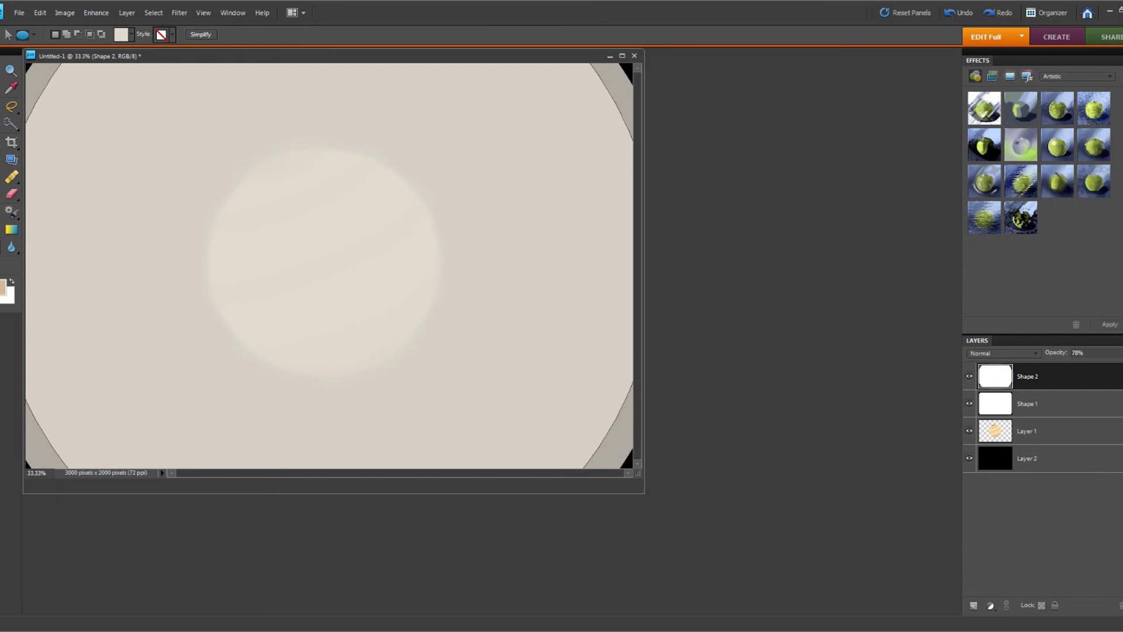
pyautogui.moveTo(323, 264); pyautogui.dragTo(618, 558)
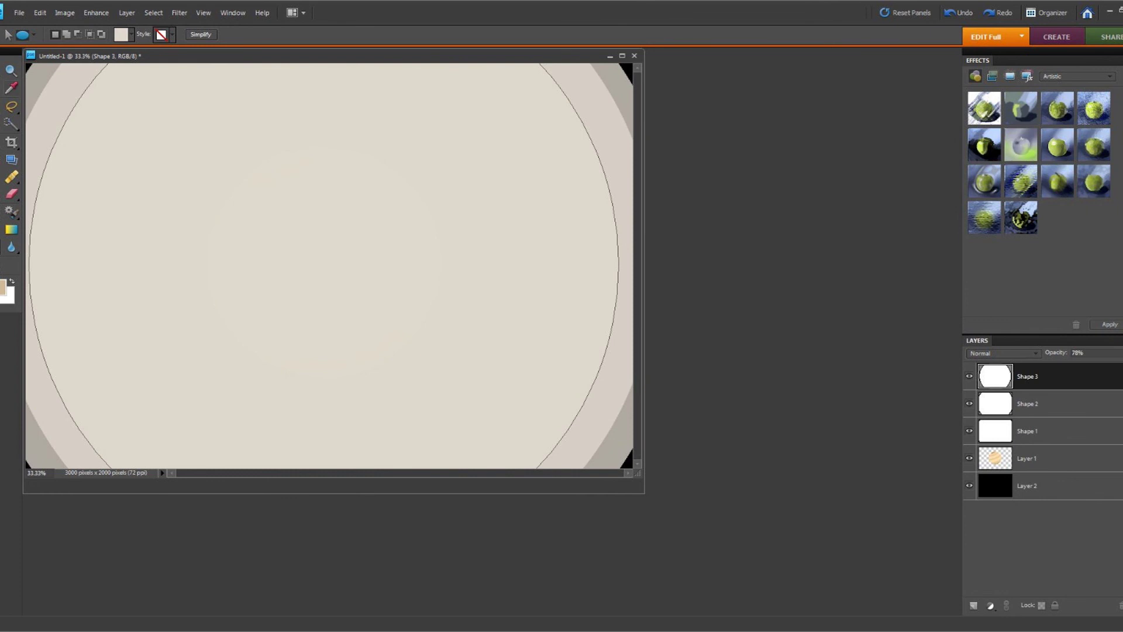
pyautogui.press('v')
pyautogui.moveTo(324, 264); pyautogui.dragTo(326, 262)
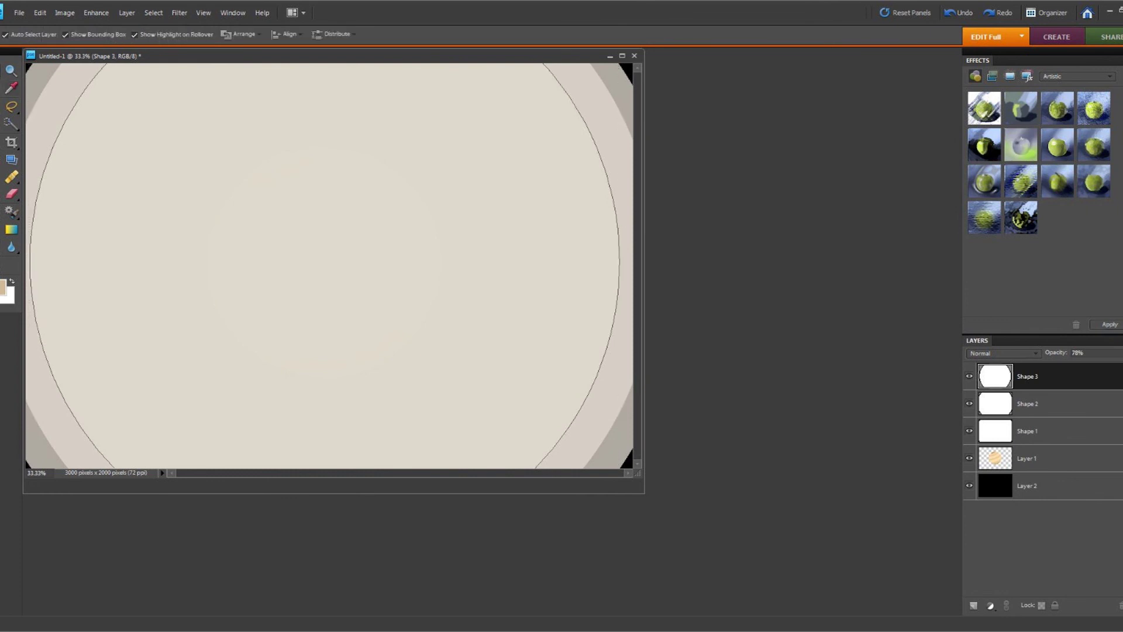
pyautogui.moveTo(324, 262); pyautogui.dragTo(325, 262)
# Step: Set the foreground color to eee2d0 and draw a fourth, smaller circle, nudging it into alignment with the disc's center
pyautogui.press('u')
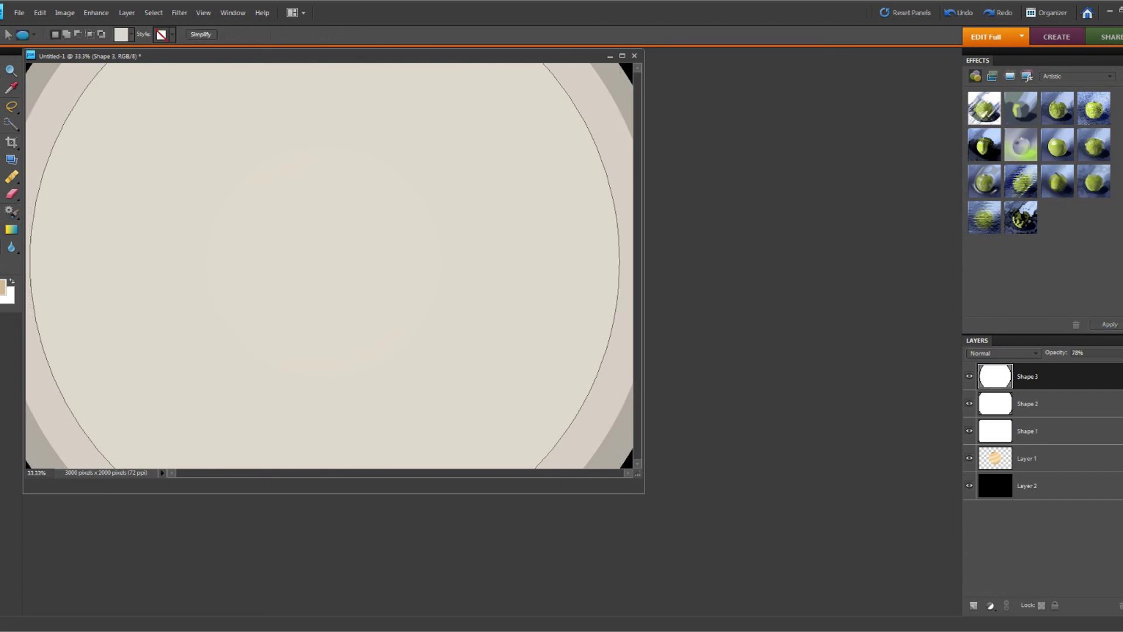
pyautogui.click(3, 287)
pyautogui.click(367, 230)
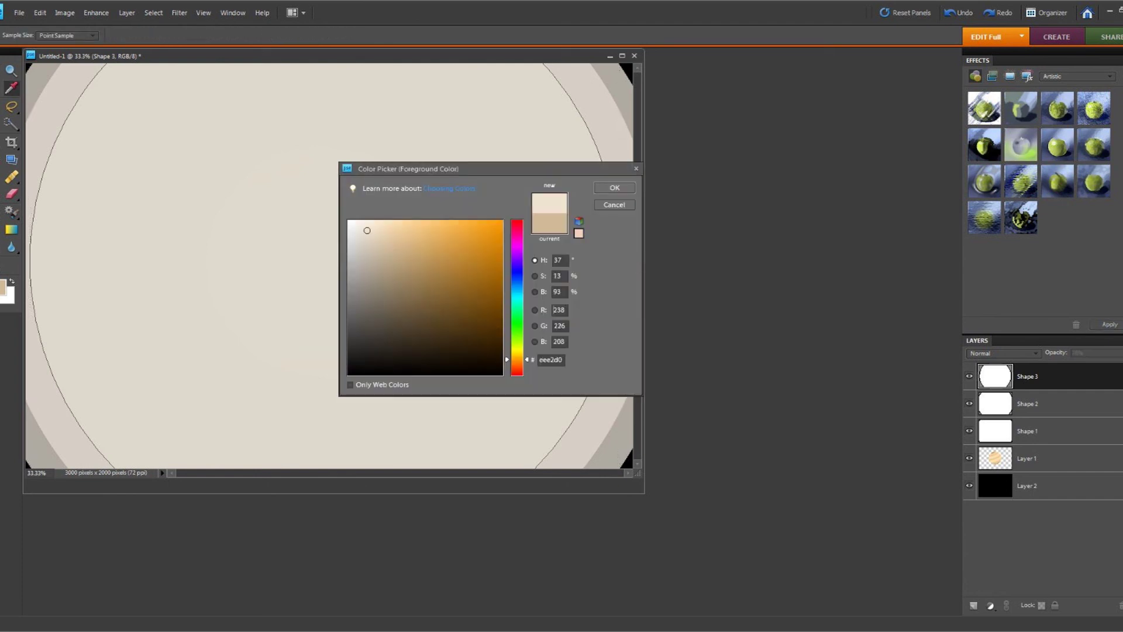
pyautogui.click(615, 187)
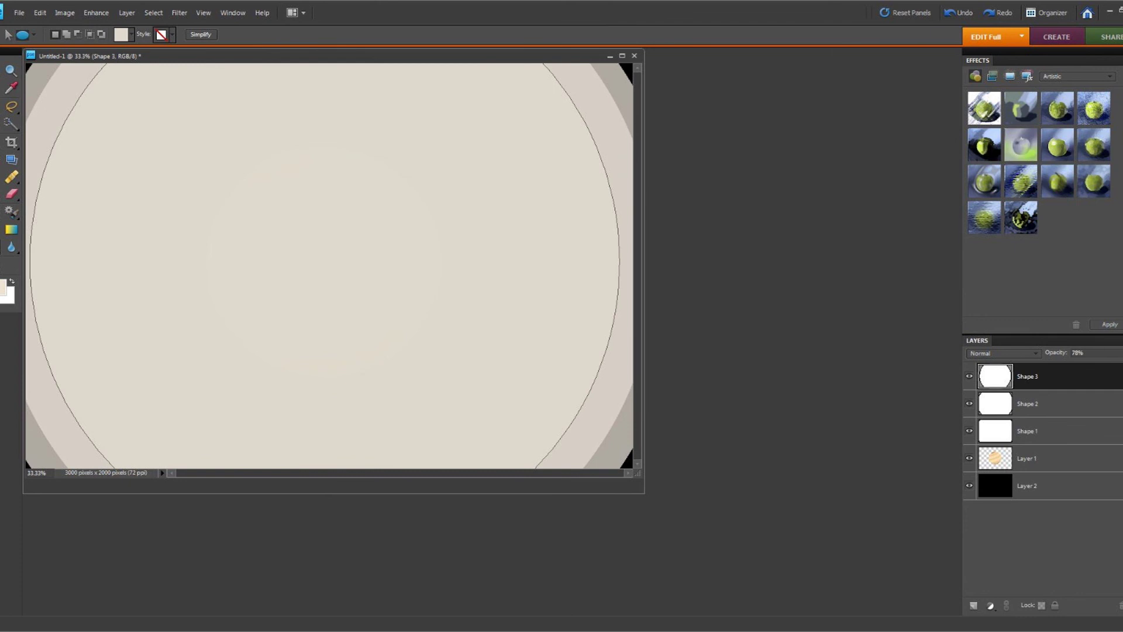
pyautogui.moveTo(323, 265); pyautogui.dragTo(577, 519)
pyautogui.press('v')
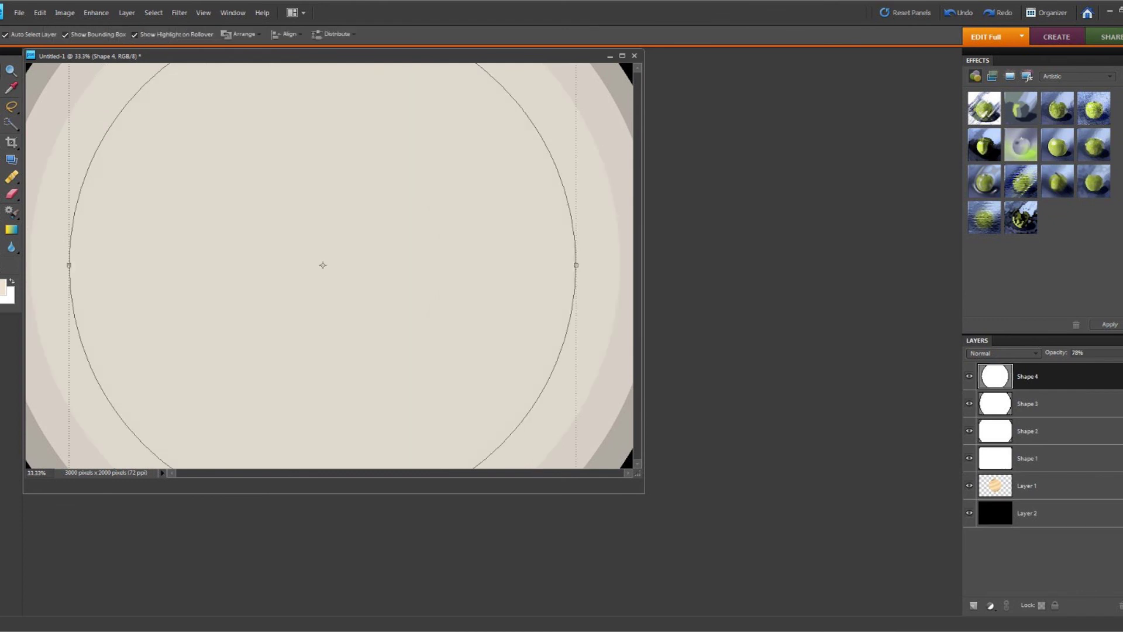
pyautogui.moveTo(323, 265); pyautogui.dragTo(325, 261)
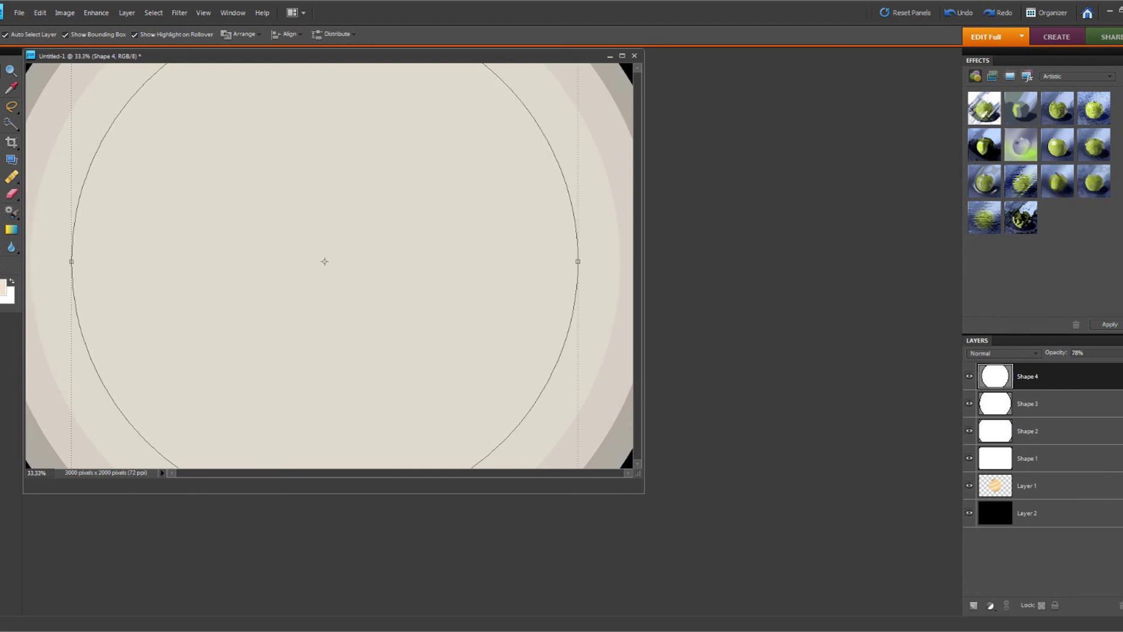
# Step: Set the foreground color to 928268 and draw a fifth circle about as tall as the canvas, centered on the other circles
pyautogui.press('u')
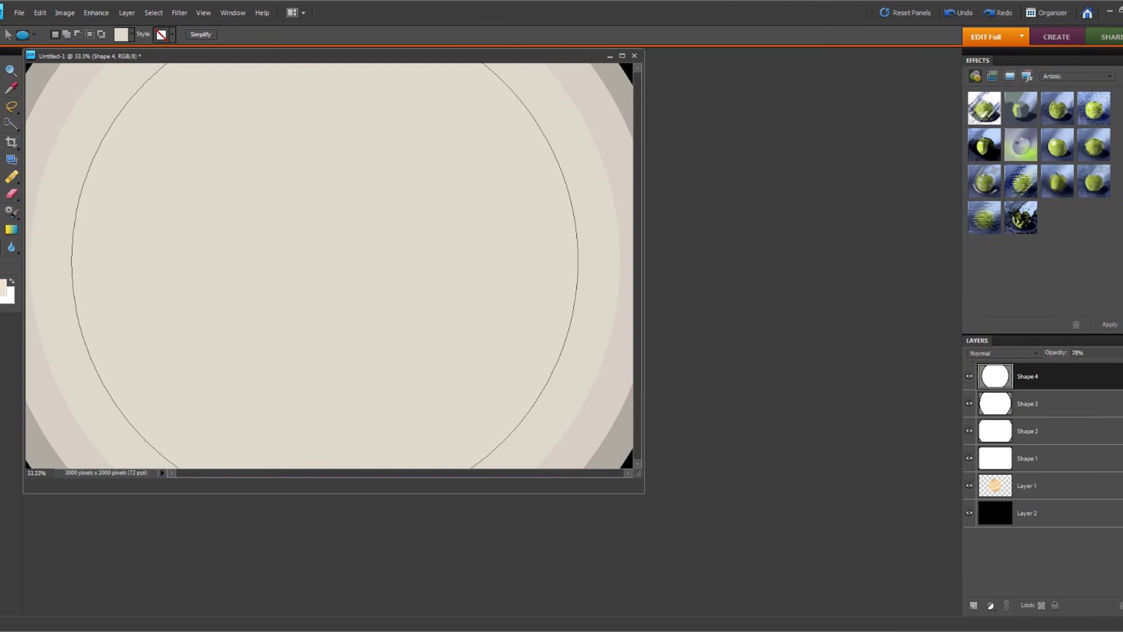
pyautogui.click(3, 287)
pyautogui.moveTo(374, 251); pyautogui.dragTo(391, 286)
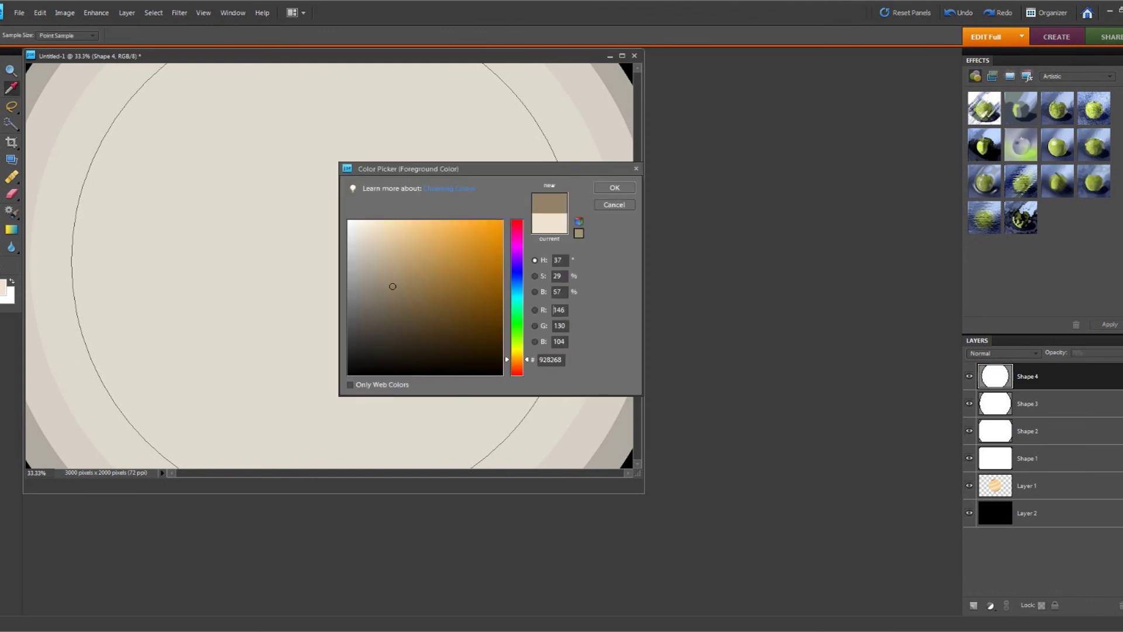
pyautogui.click(615, 187)
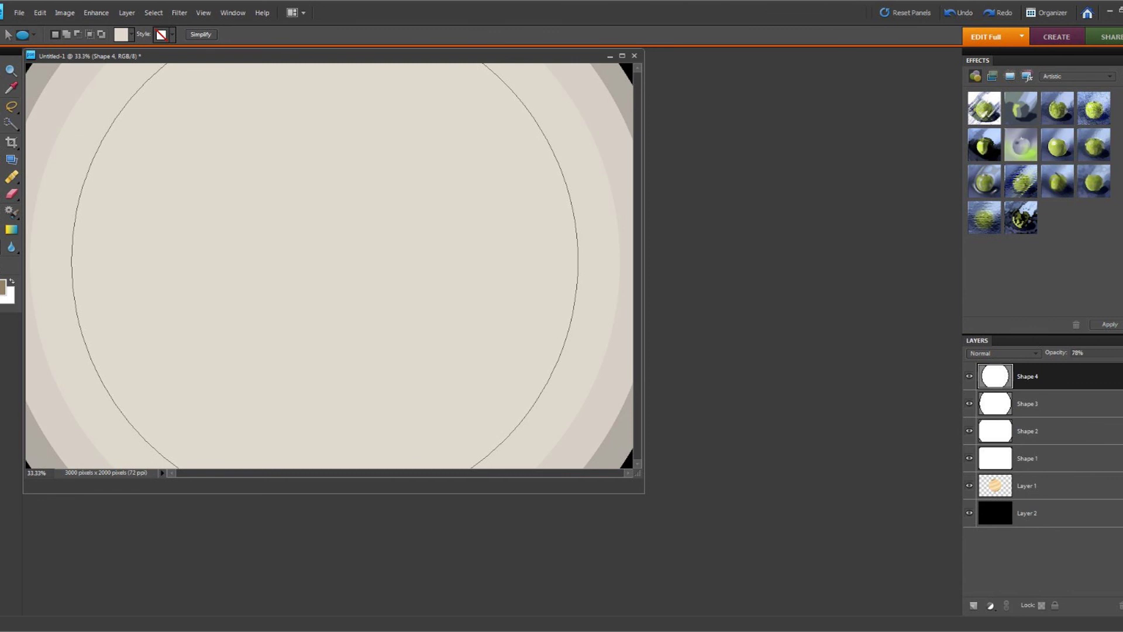
pyautogui.moveTo(317, 261); pyautogui.dragTo(527, 472)
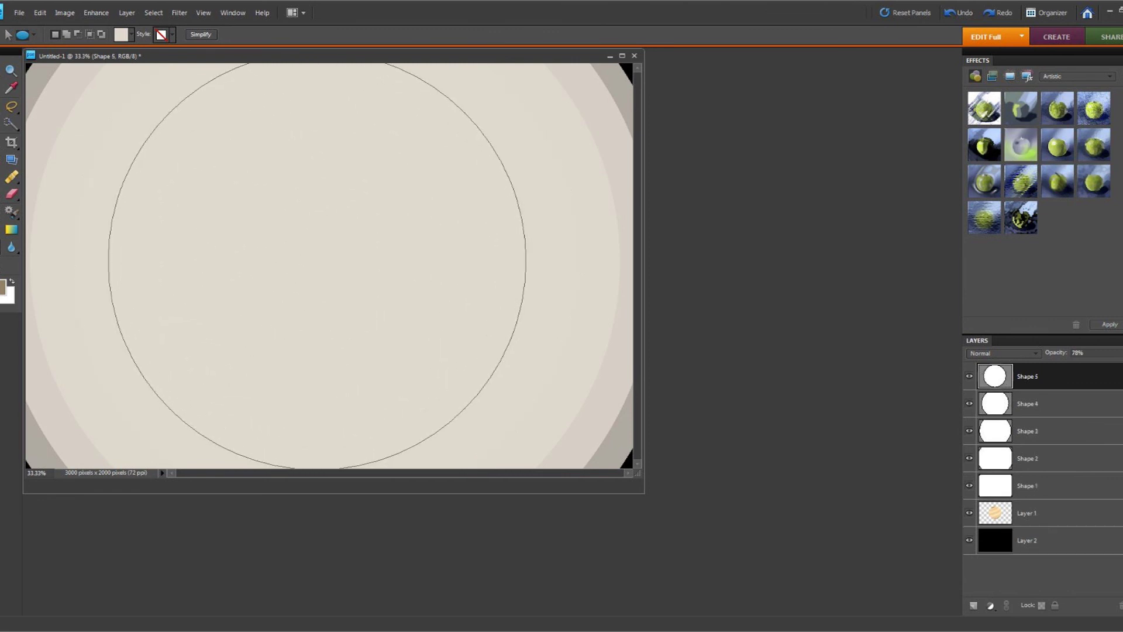
pyautogui.press('v')
pyautogui.moveTo(316, 261); pyautogui.dragTo(325, 259)
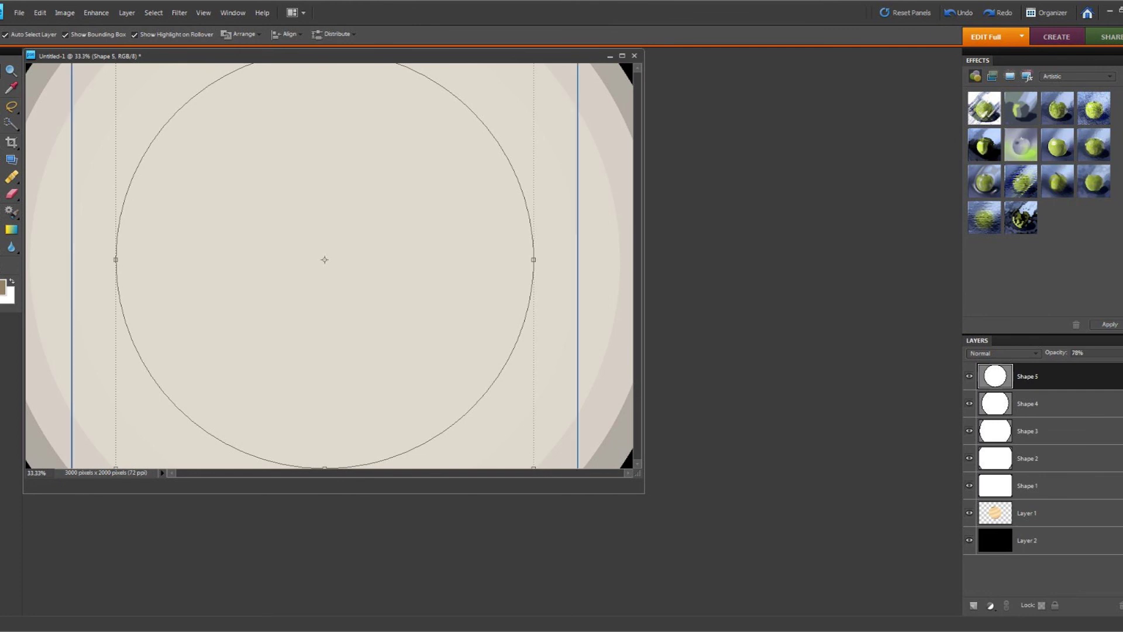
# Step: Activate the Paint Bucket tool and simplify the Shape 5 and Shape 4 layers
pyautogui.press('u')
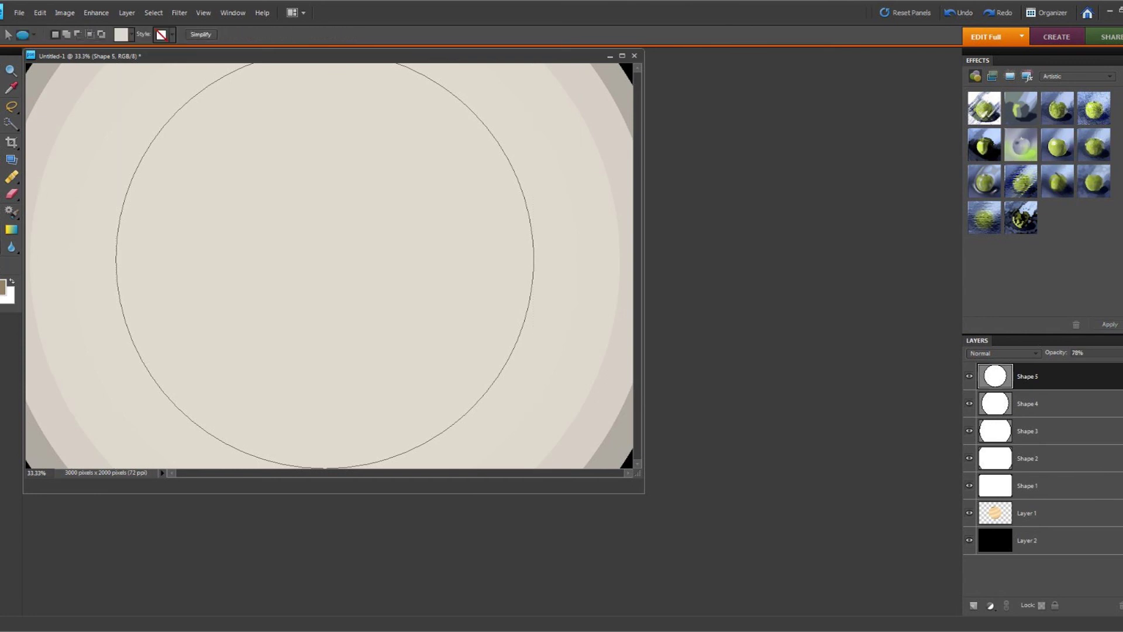
pyautogui.press('k')
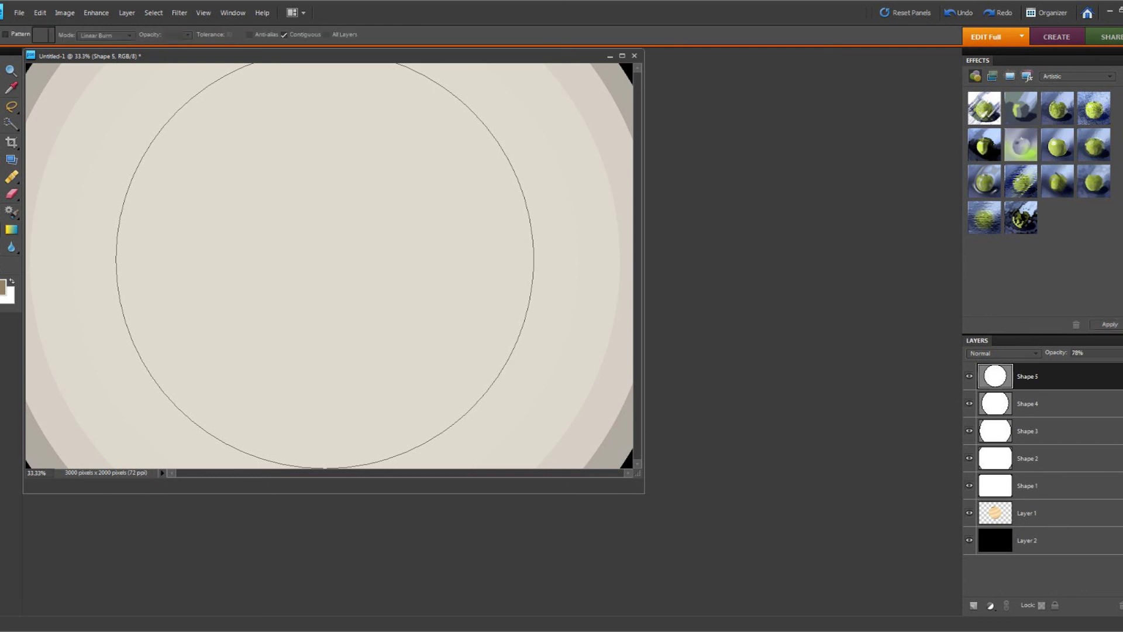
pyautogui.rightClick(1065, 379)
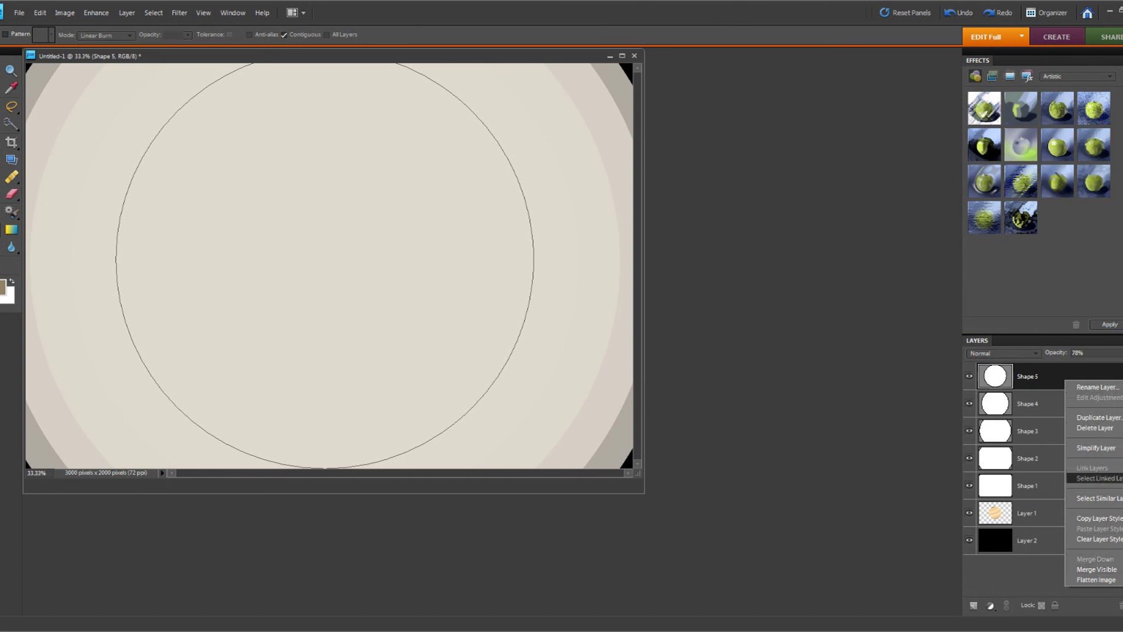
pyautogui.click(1096, 447)
pyautogui.click(1062, 403)
pyautogui.rightClick(1065, 404)
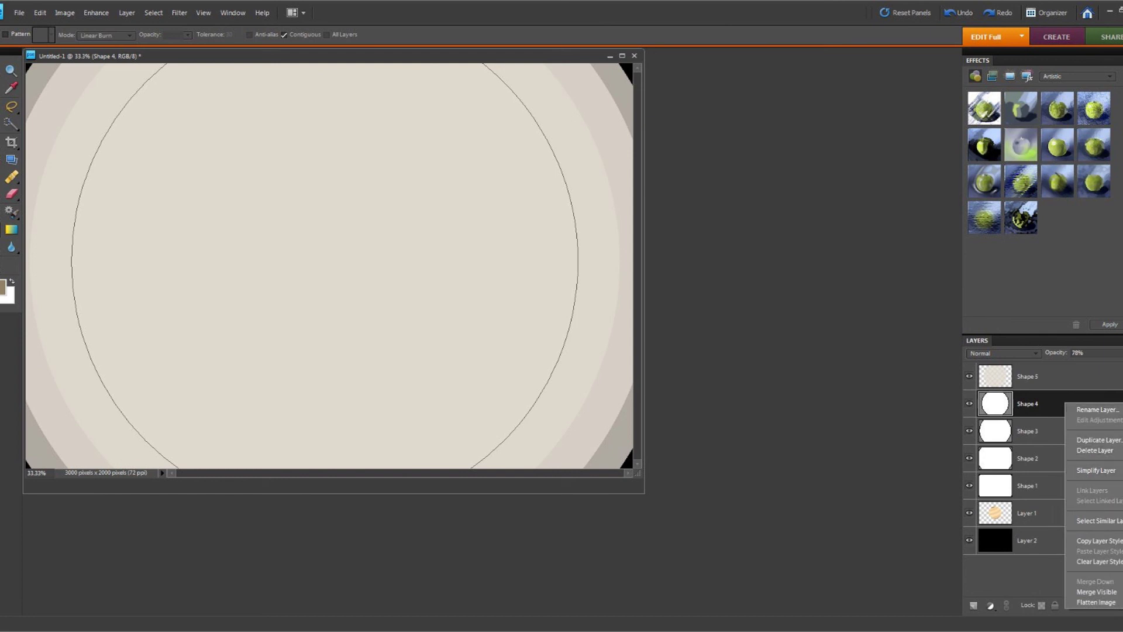
pyautogui.click(1096, 470)
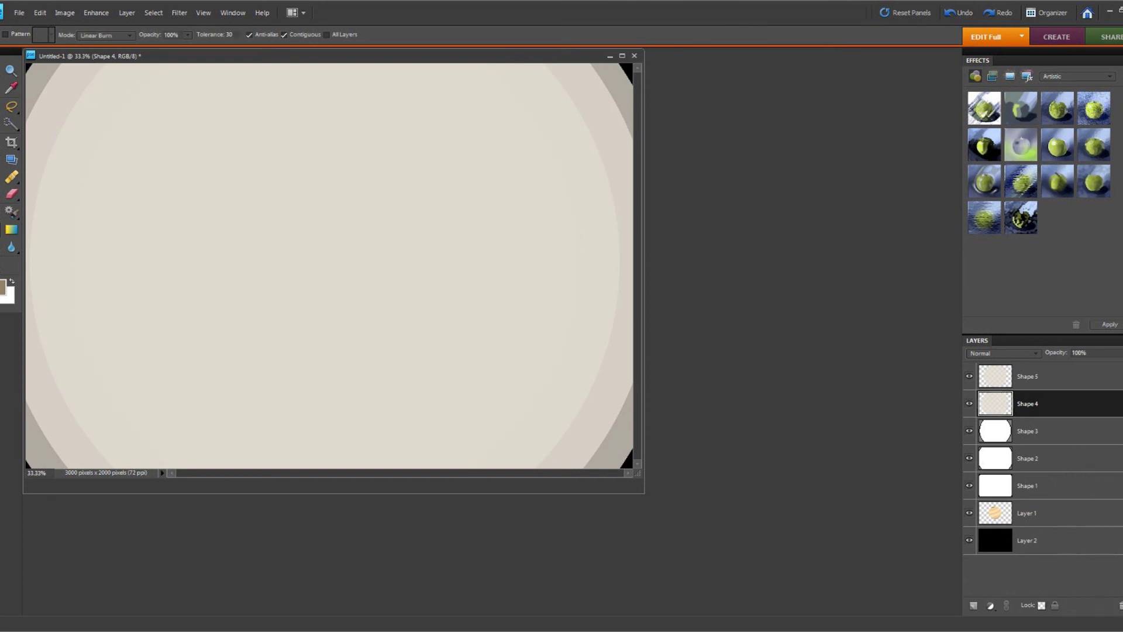
# Step: Simplify the Shape 3, Shape 2 and Shape 1 layers
pyautogui.rightClick(1062, 430)
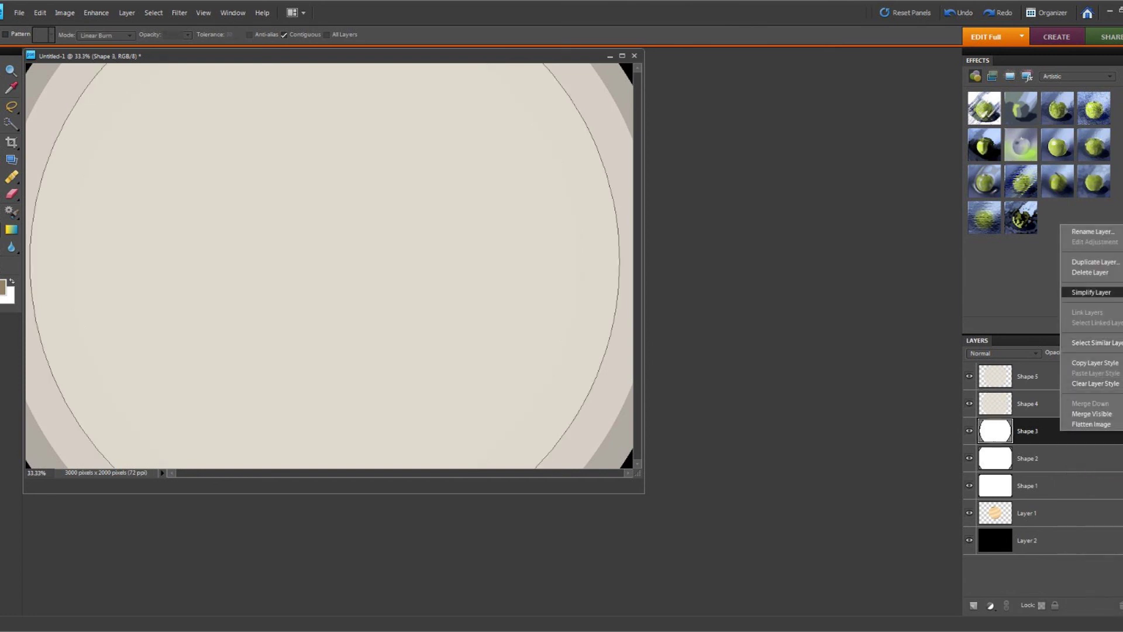
pyautogui.click(1092, 292)
pyautogui.rightClick(1067, 454)
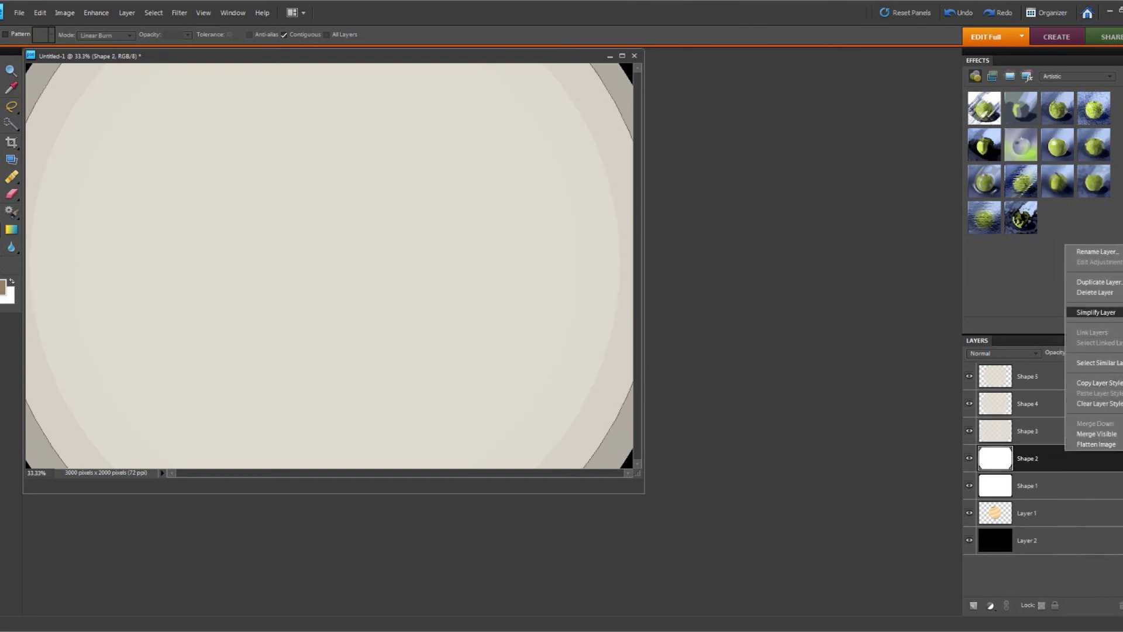
pyautogui.click(1095, 312)
pyautogui.rightClick(1064, 485)
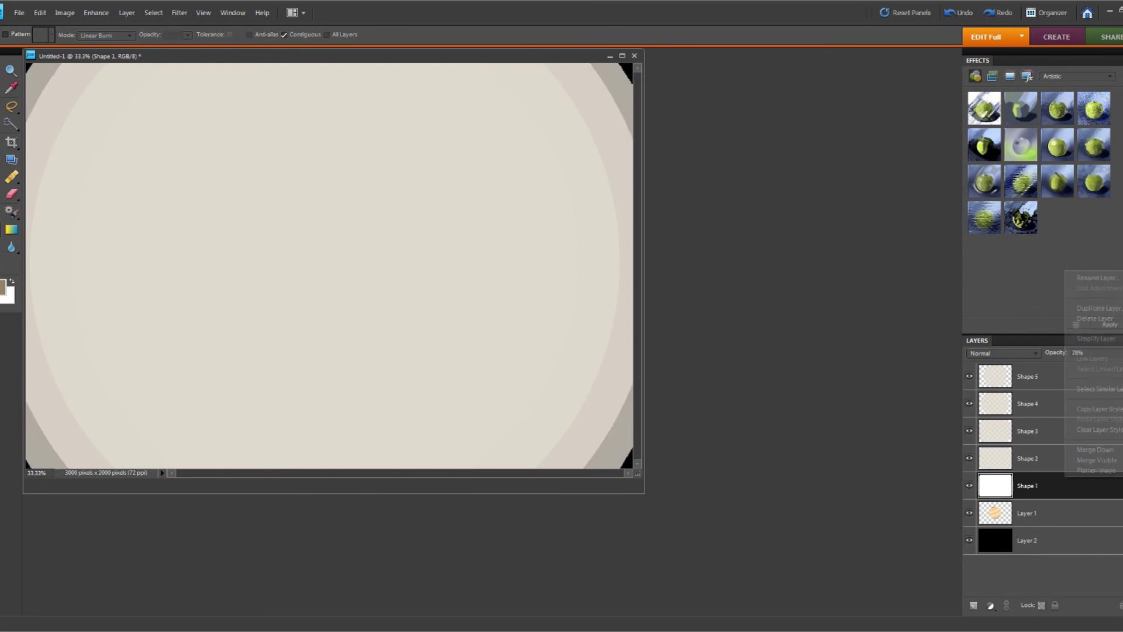
pyautogui.click(1096, 338)
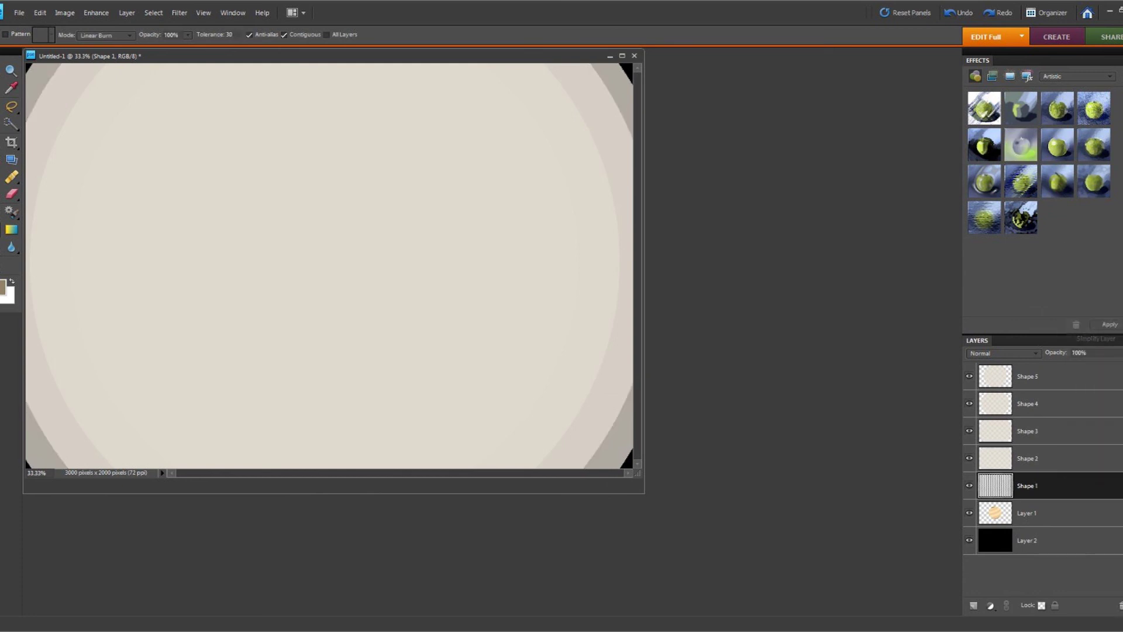
# Step: Enlarge the canvas so that the parts of the circles beyond its edges are fully revealed
pyautogui.click(65, 12)
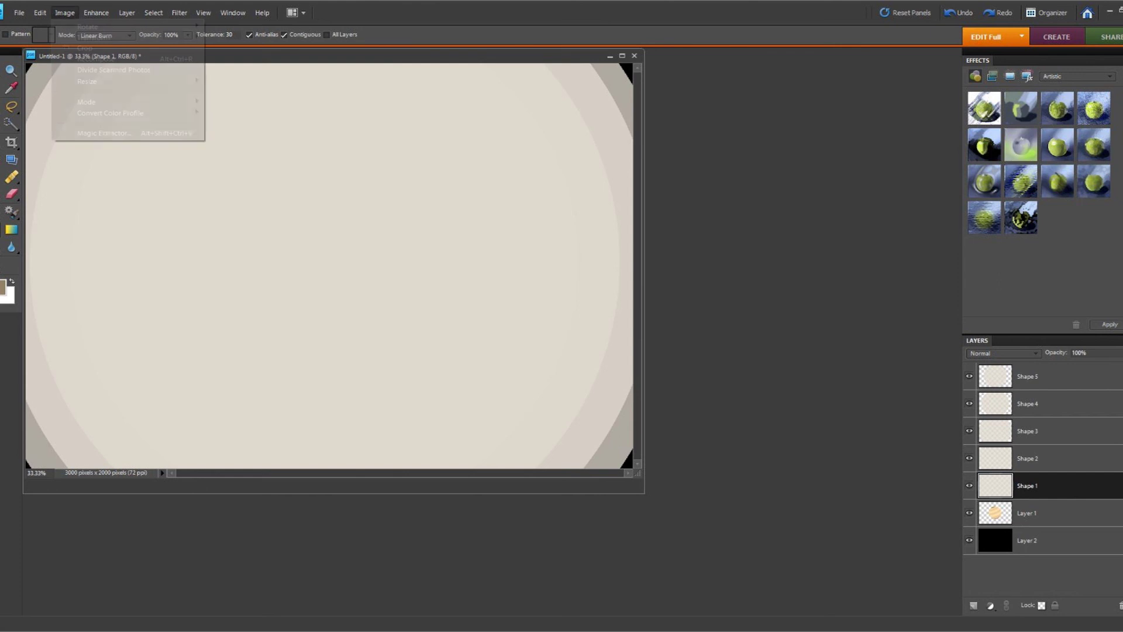
pyautogui.moveTo(87, 82)
pyautogui.click(227, 103)
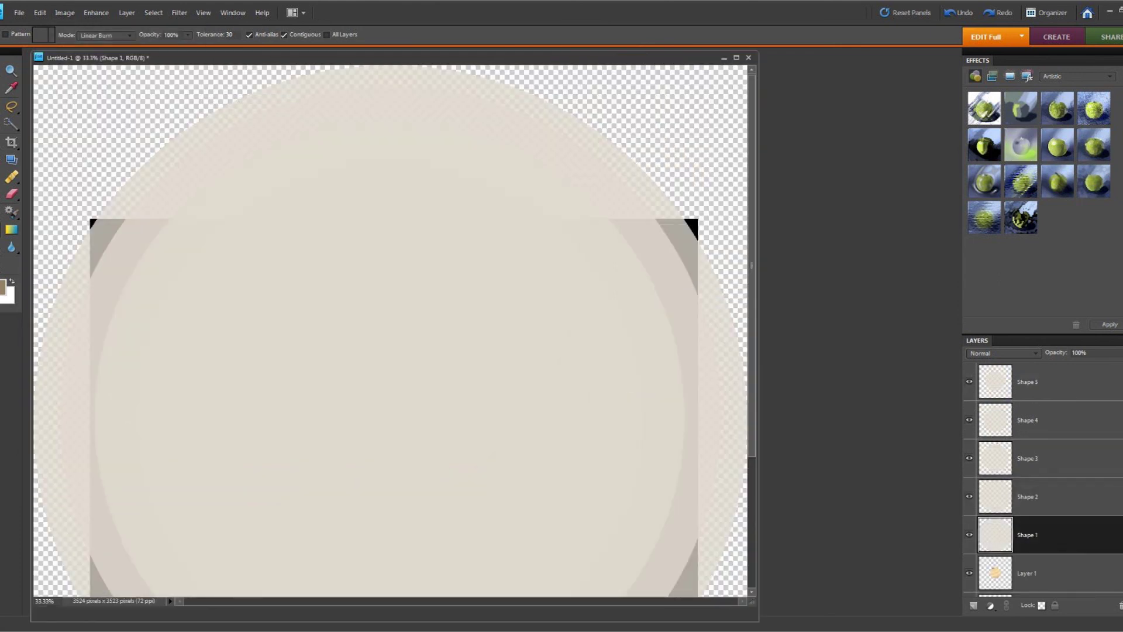
# Step: Set the foreground color to black and fill the transparent area of the background Layer 2 around the circles
pyautogui.scroll(-2, 1043, 479)
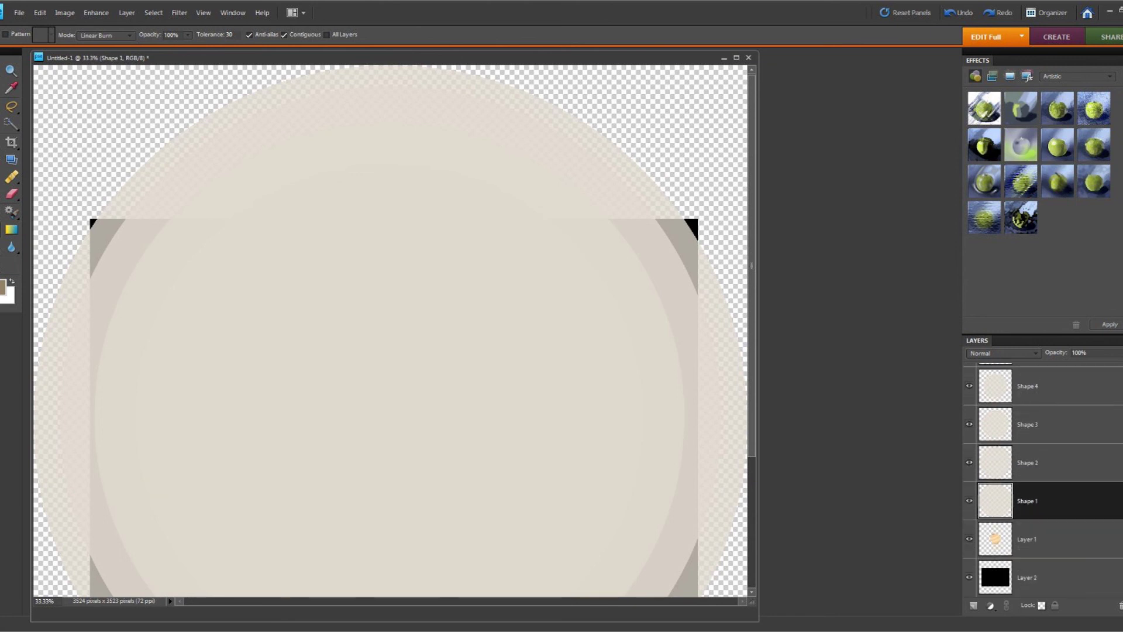
pyautogui.click(1043, 578)
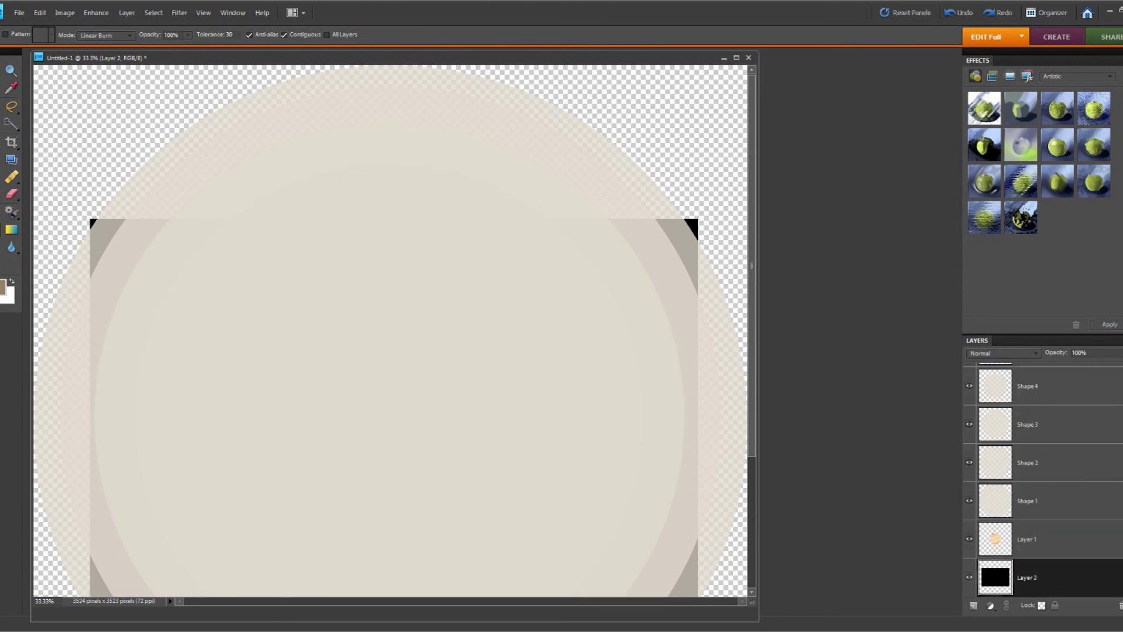
pyautogui.click(3, 287)
pyautogui.click(350, 373)
pyautogui.press('Return')
pyautogui.click(679, 129)
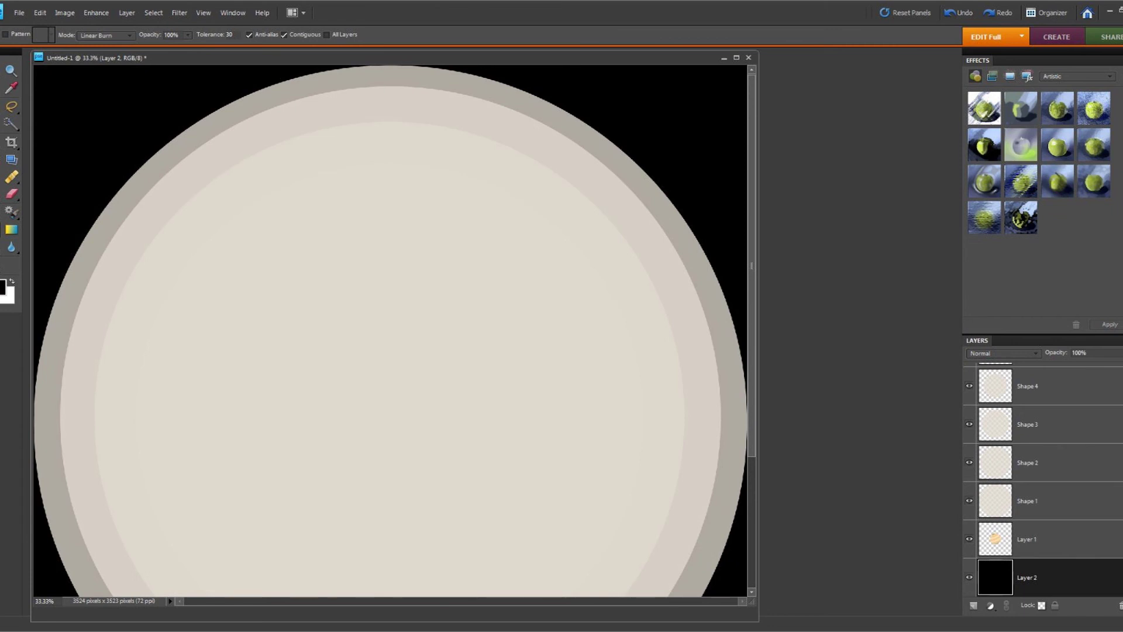
# Step: Fill the innermost circle on the Shape 5 layer with color beac90, using the Paint Bucket at 64% opacity
pyautogui.click(1047, 501)
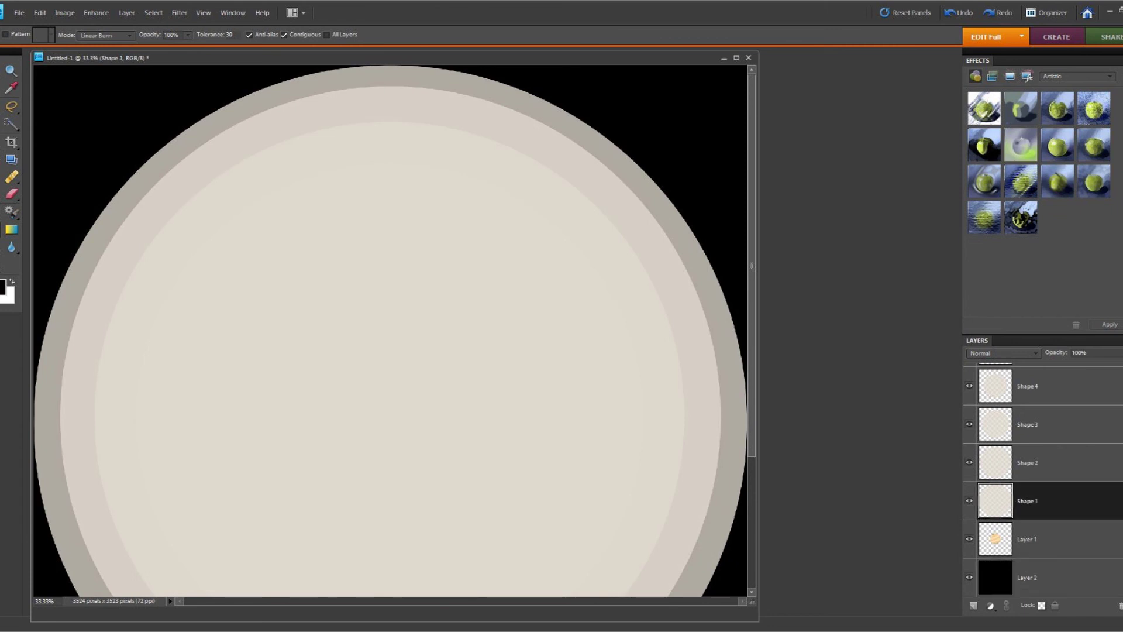
pyautogui.click(1047, 463)
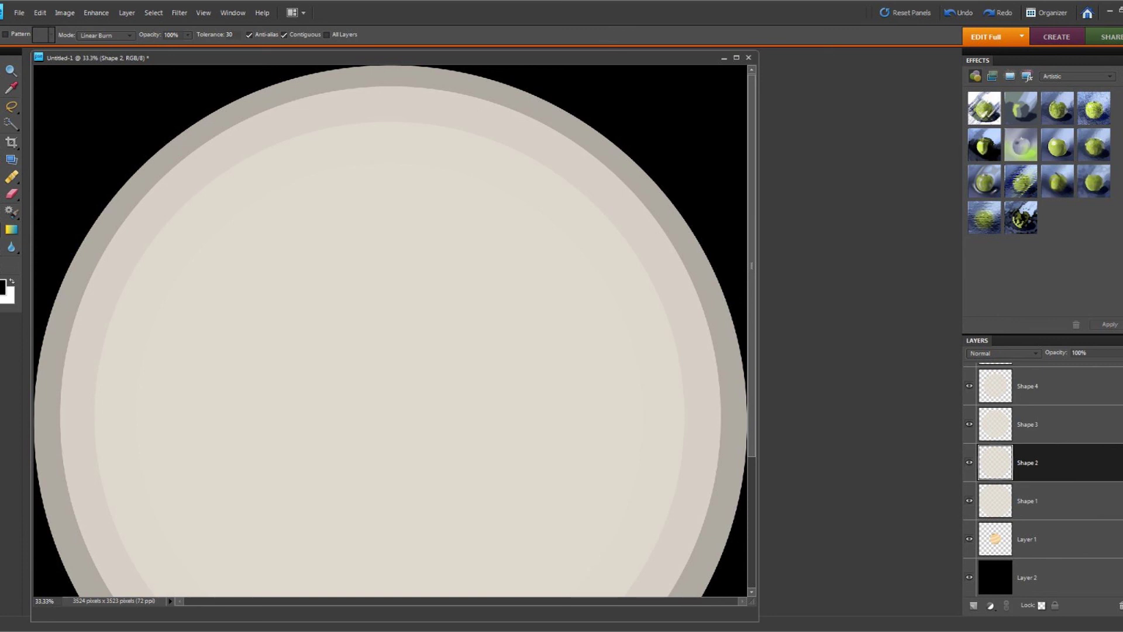
pyautogui.scroll(1, 1044, 479)
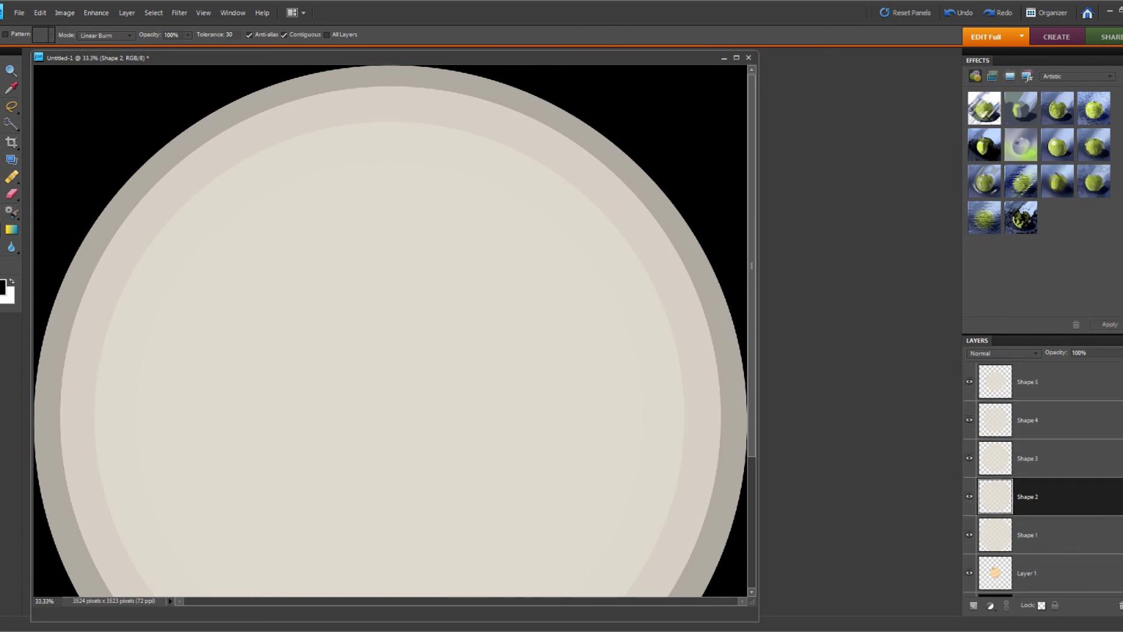
pyautogui.click(1048, 382)
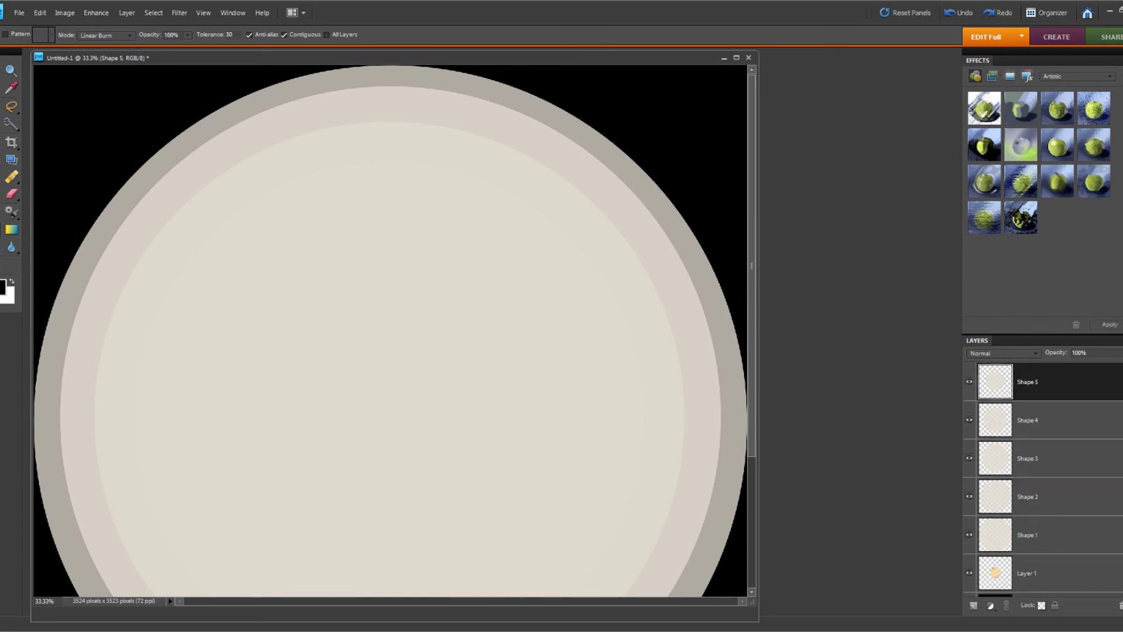
pyautogui.click(2, 288)
pyautogui.moveTo(379, 245); pyautogui.dragTo(386, 259)
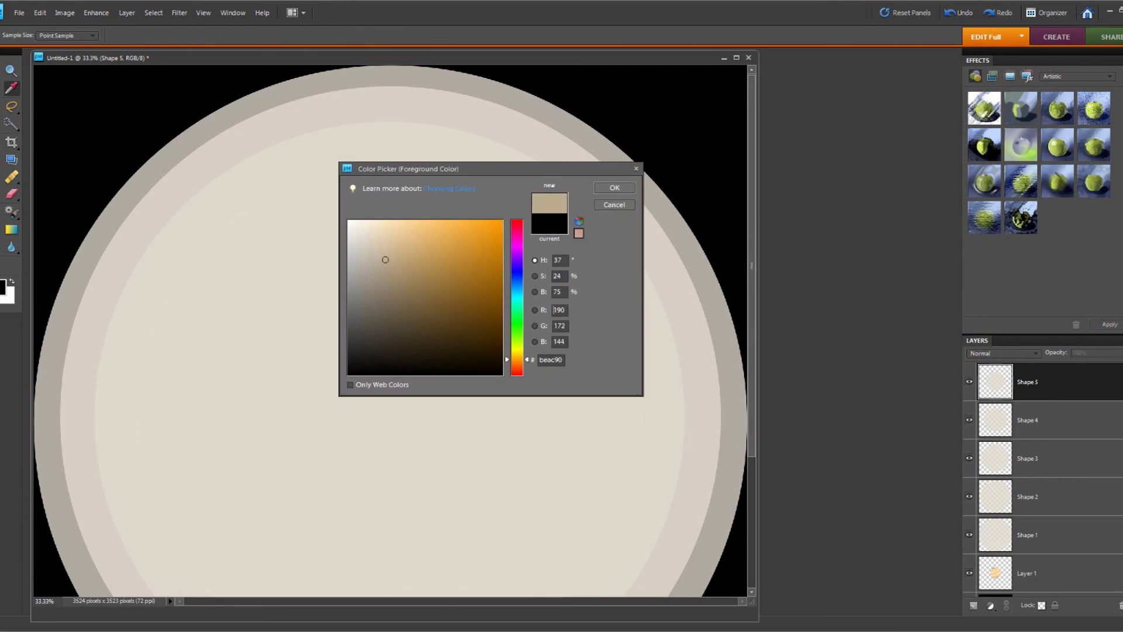
pyautogui.click(615, 188)
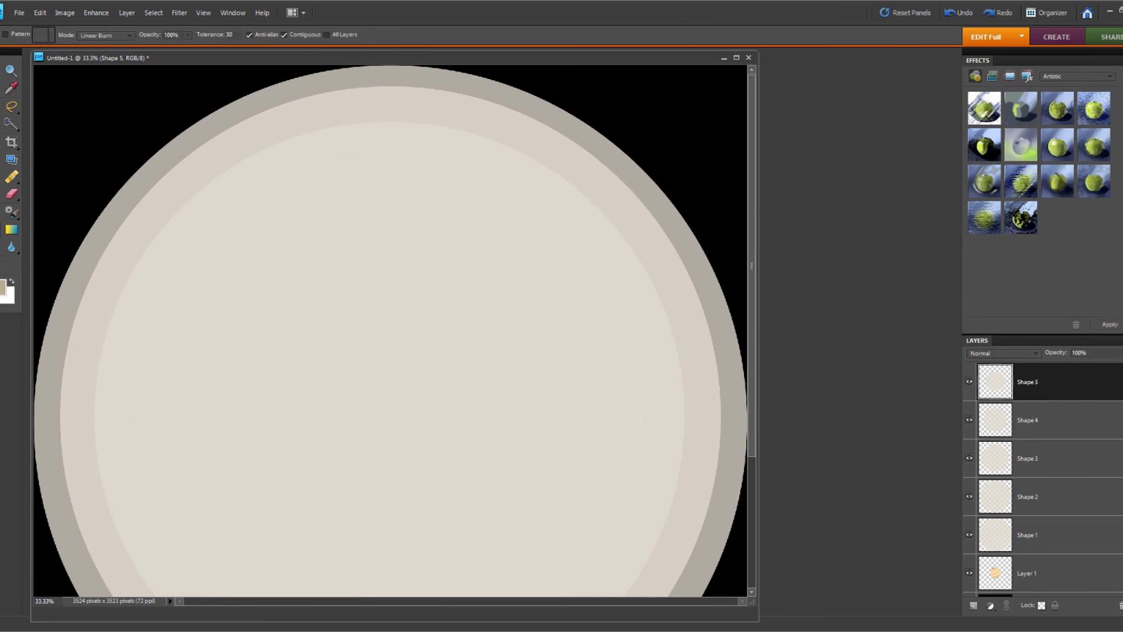
pyautogui.click(187, 35)
pyautogui.moveTo(188, 47); pyautogui.dragTo(165, 48)
pyautogui.click(362, 327)
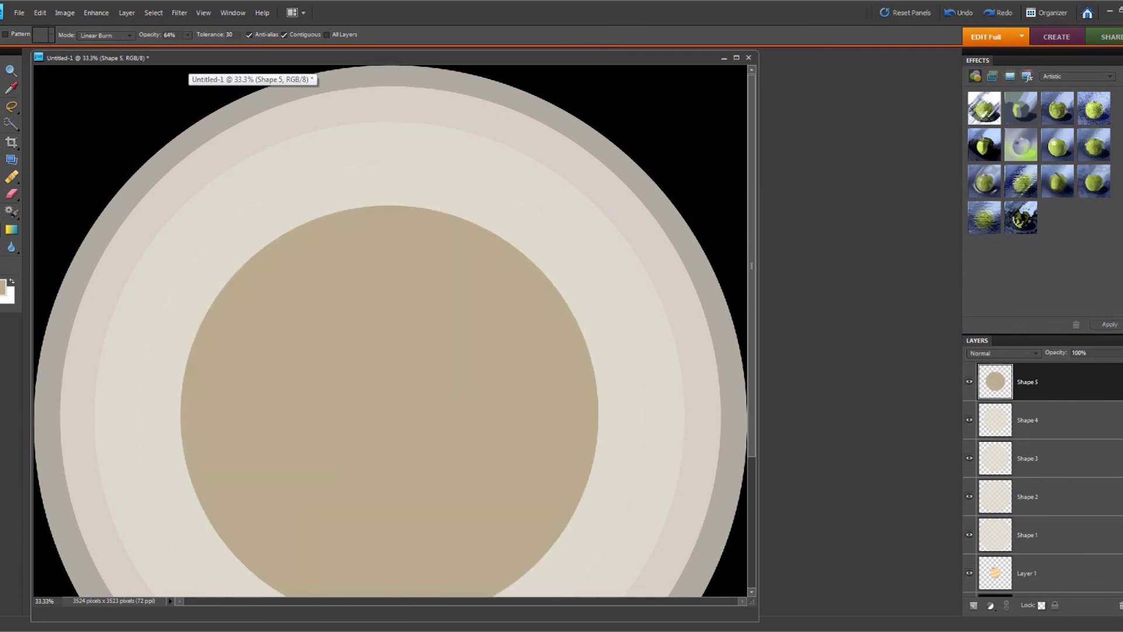
# Step: Fill the circle on the Shape 4 layer with color e9dcc6, using the Paint Bucket at 64% opacity
pyautogui.click(1028, 420)
pyautogui.click(3, 287)
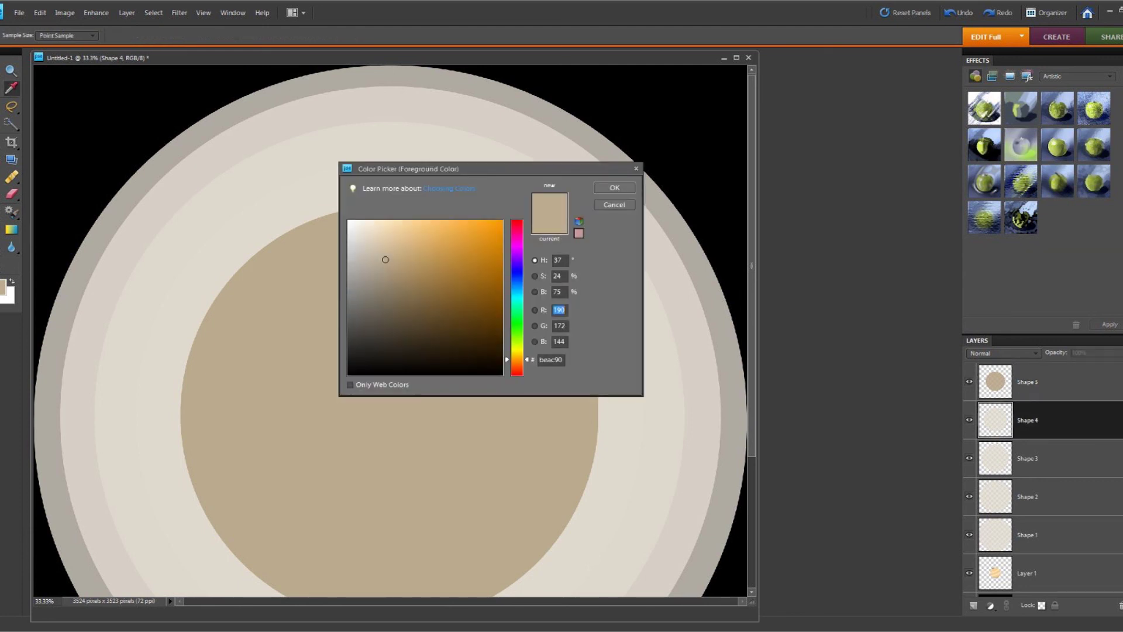
pyautogui.click(370, 234)
pyautogui.click(614, 188)
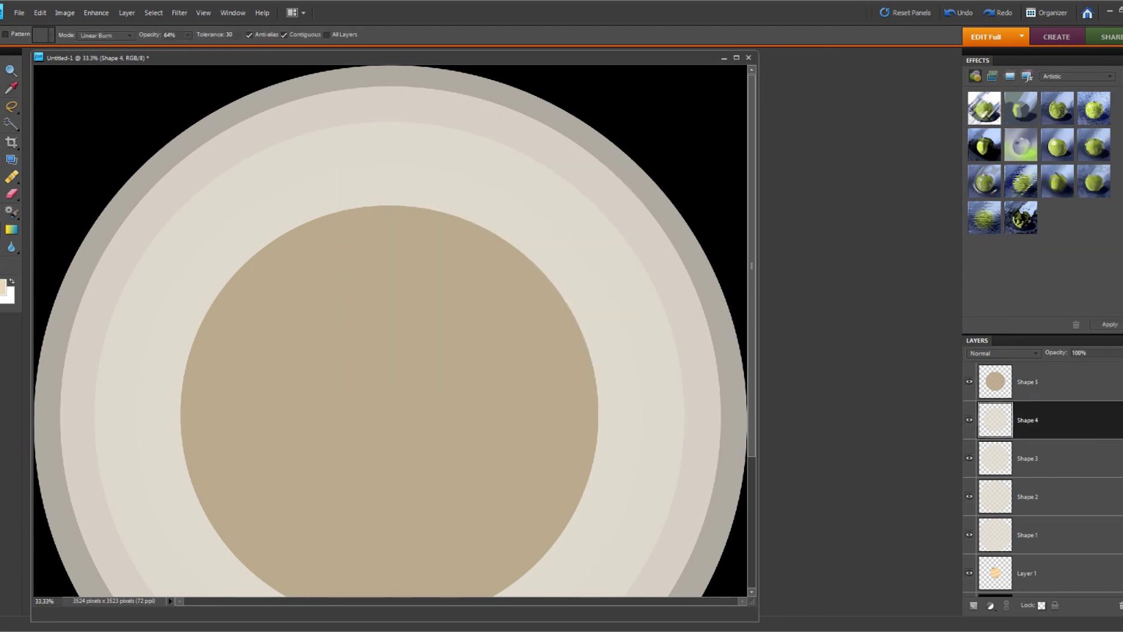
pyautogui.click(544, 246)
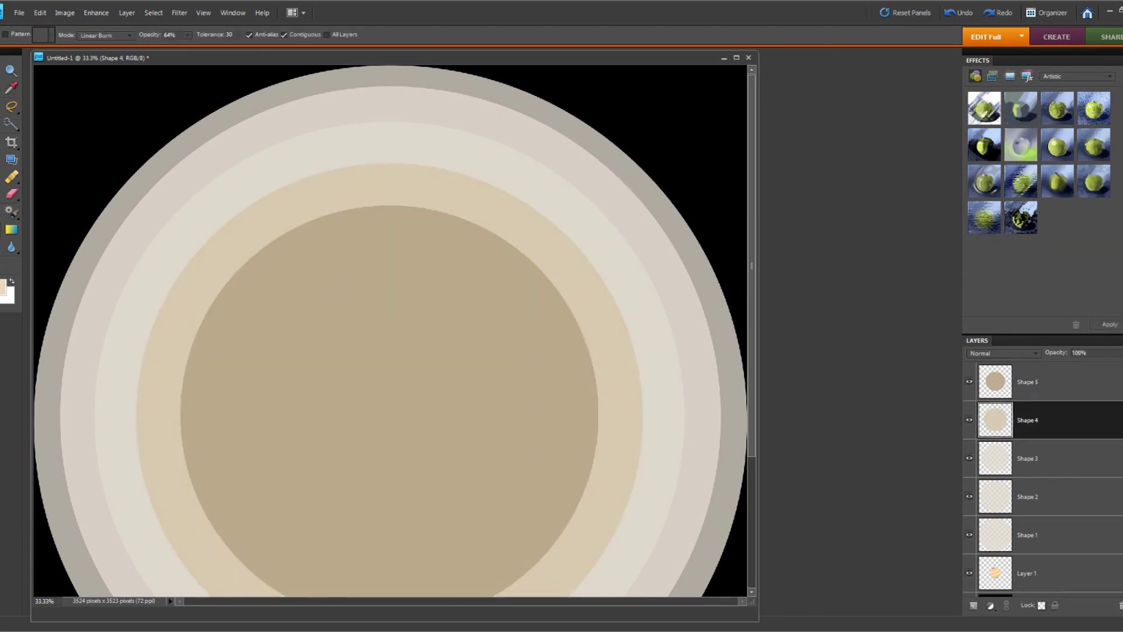
# Step: Fill the circle on the Shape 3 layer with the darker brown 89795f at 64% opacity
pyautogui.click(1047, 458)
pyautogui.click(3, 287)
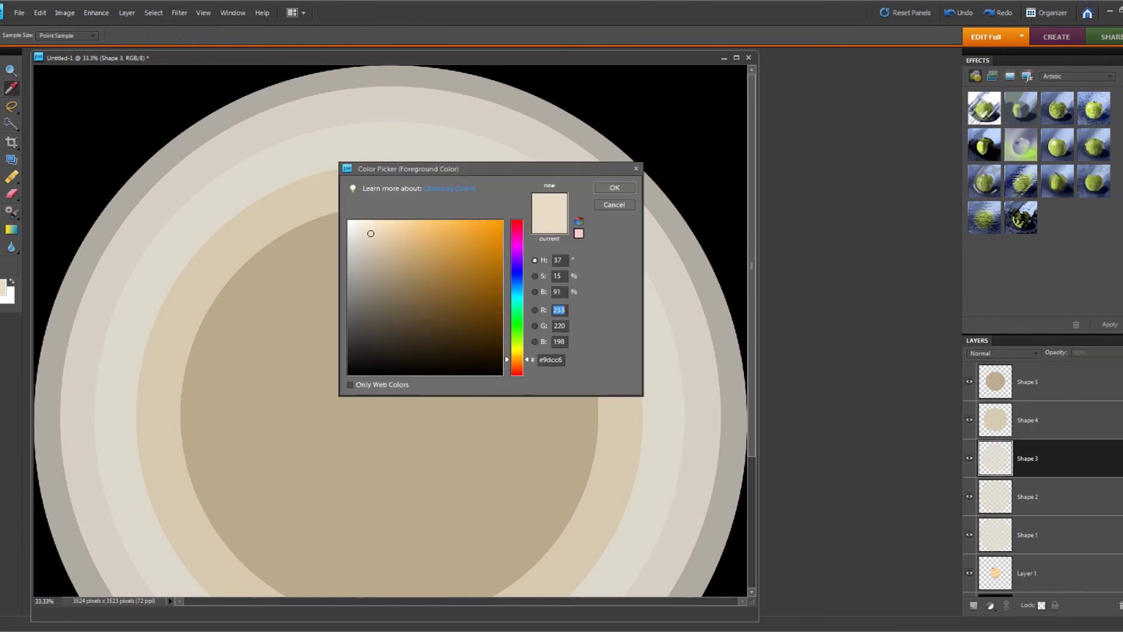
pyautogui.click(396, 292)
pyautogui.press('Return')
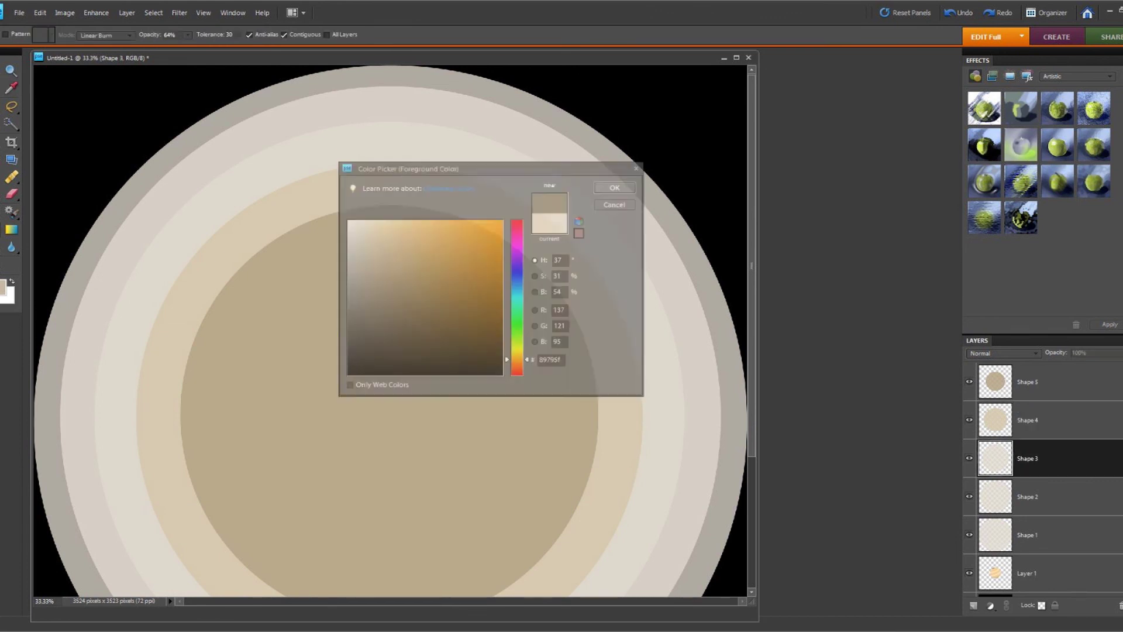
pyautogui.click(404, 143)
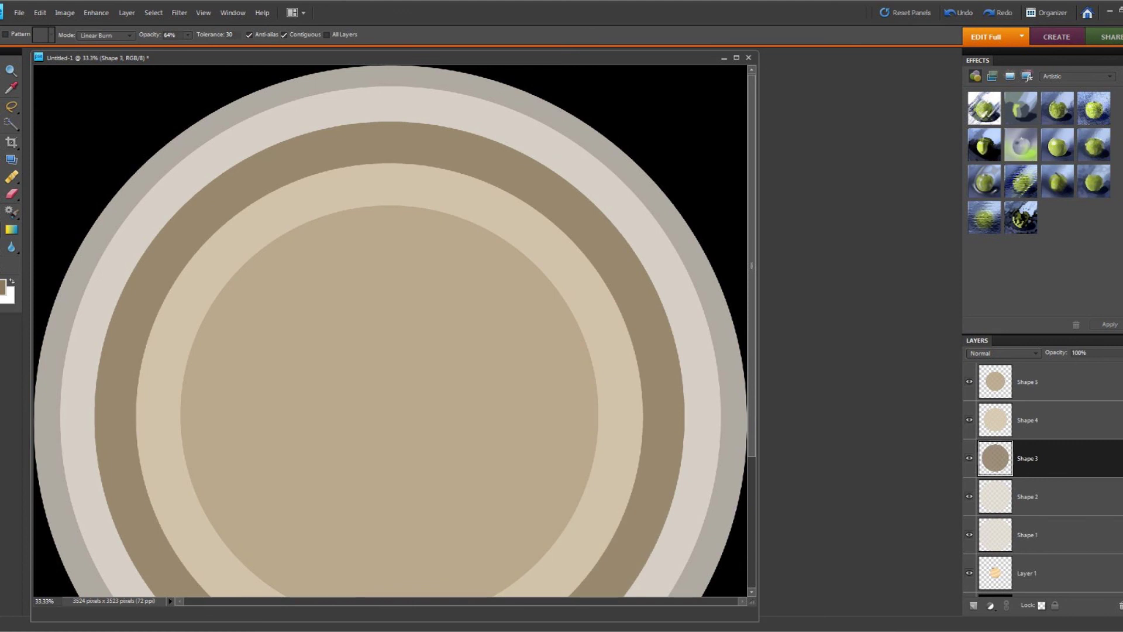
# Step: Set the foreground color to f9ebd6 and try it on the Shape 2 circle with a 64% opacity fill
pyautogui.click(1047, 497)
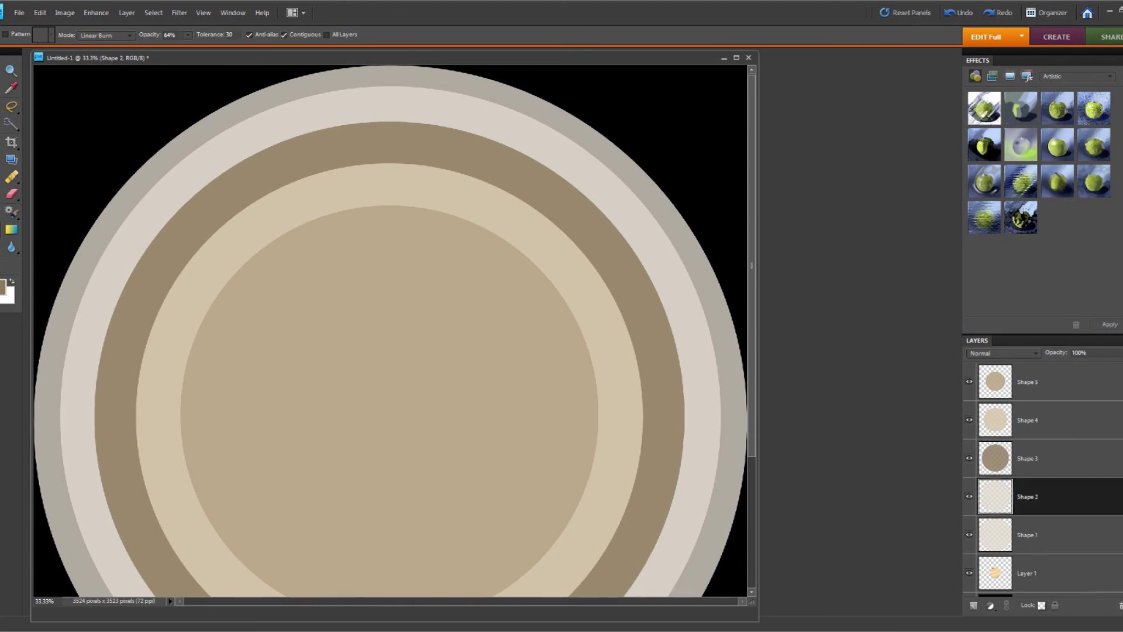
pyautogui.click(3, 287)
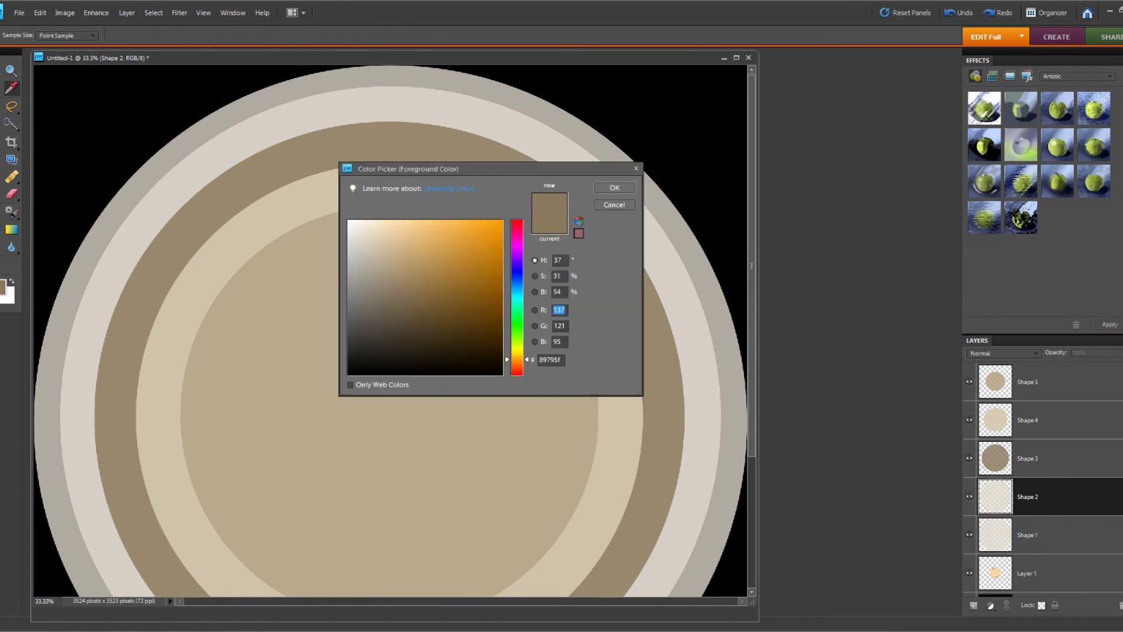
pyautogui.click(355, 225)
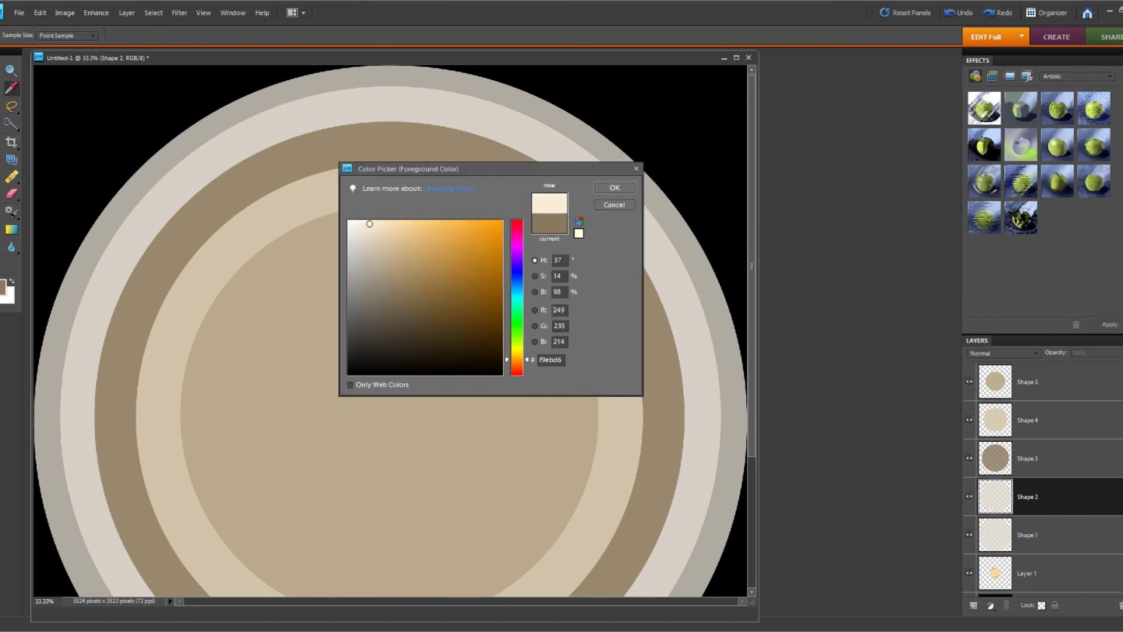
pyautogui.press('Return')
pyautogui.click(661, 257)
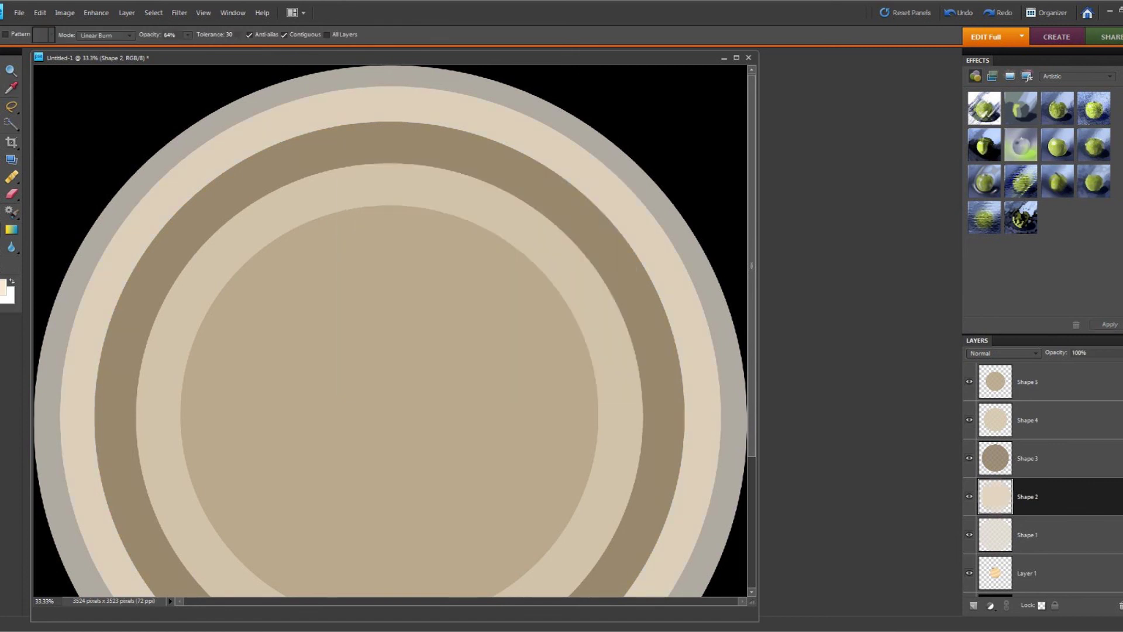
# Step: Undo the fill on the Shape 2 circle and lower the Paint Bucket opacity to 27%
pyautogui.click(40, 13)
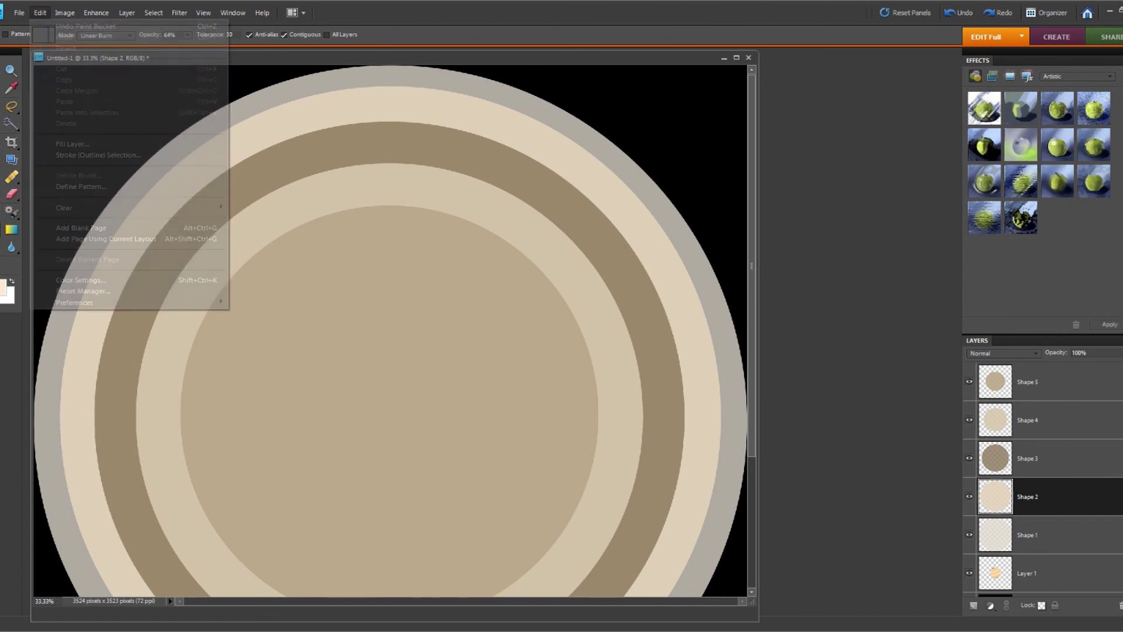
pyautogui.click(82, 25)
pyautogui.click(188, 35)
pyautogui.moveTo(189, 47); pyautogui.dragTo(164, 47)
# Step: Fill the circle on the Shape 2 layer with the f9ebd6 foreground color at 27% opacity
pyautogui.click(251, 94)
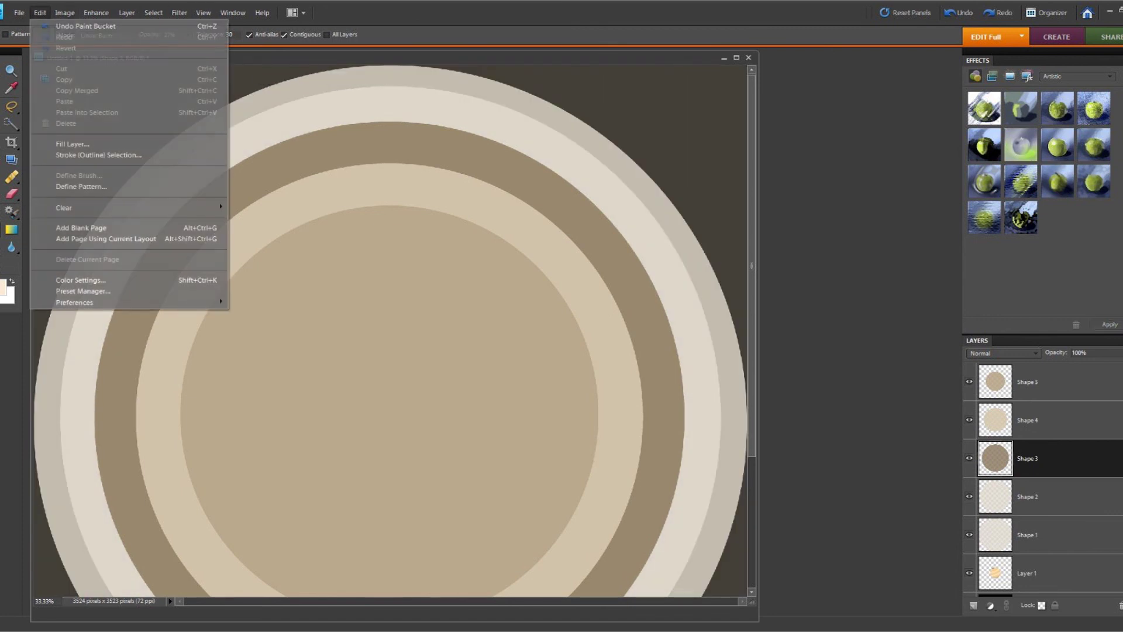
pyautogui.click(86, 27)
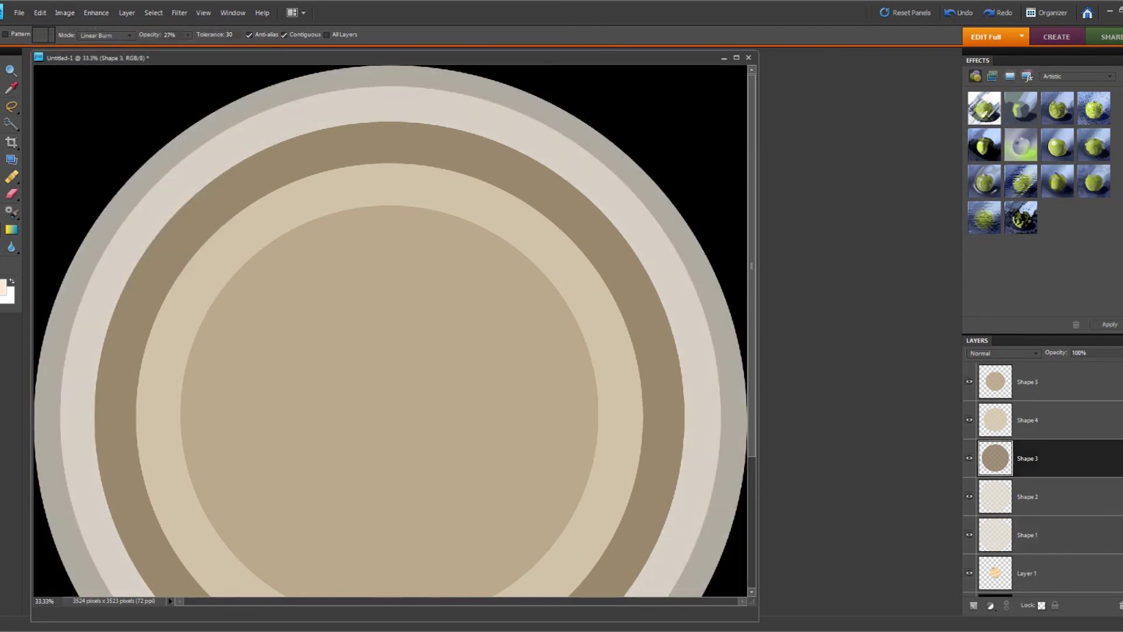
pyautogui.click(1028, 535)
pyautogui.click(1028, 497)
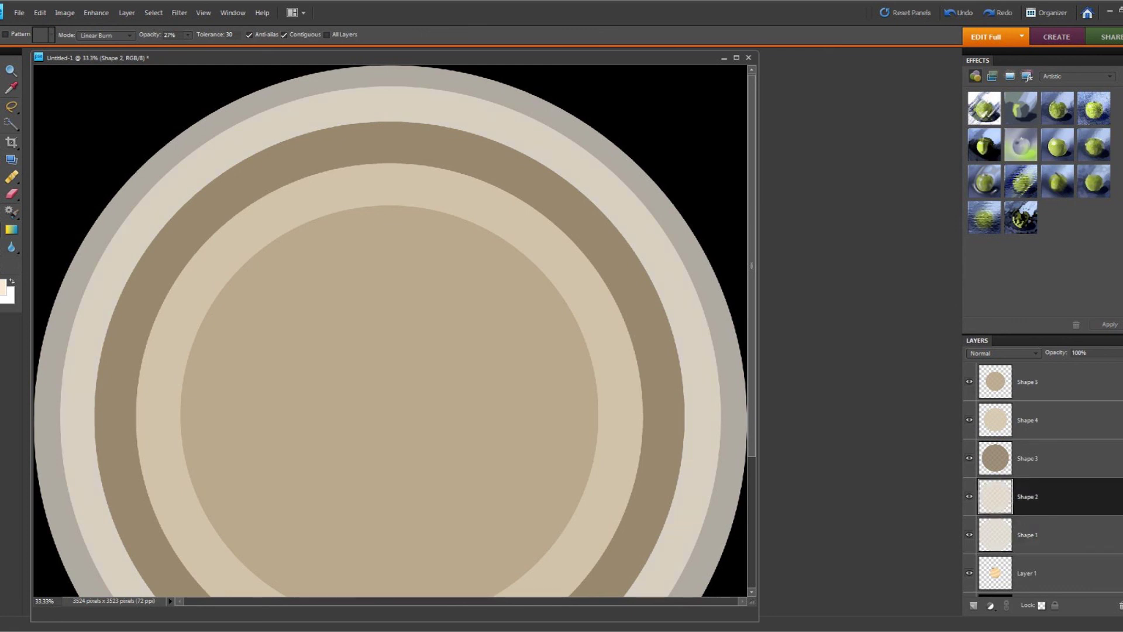
# Step: Select the transparent area around the innermost circle on the Shape 5 layer with the Magic Wand
pyautogui.click(12, 124)
pyautogui.click(1051, 383)
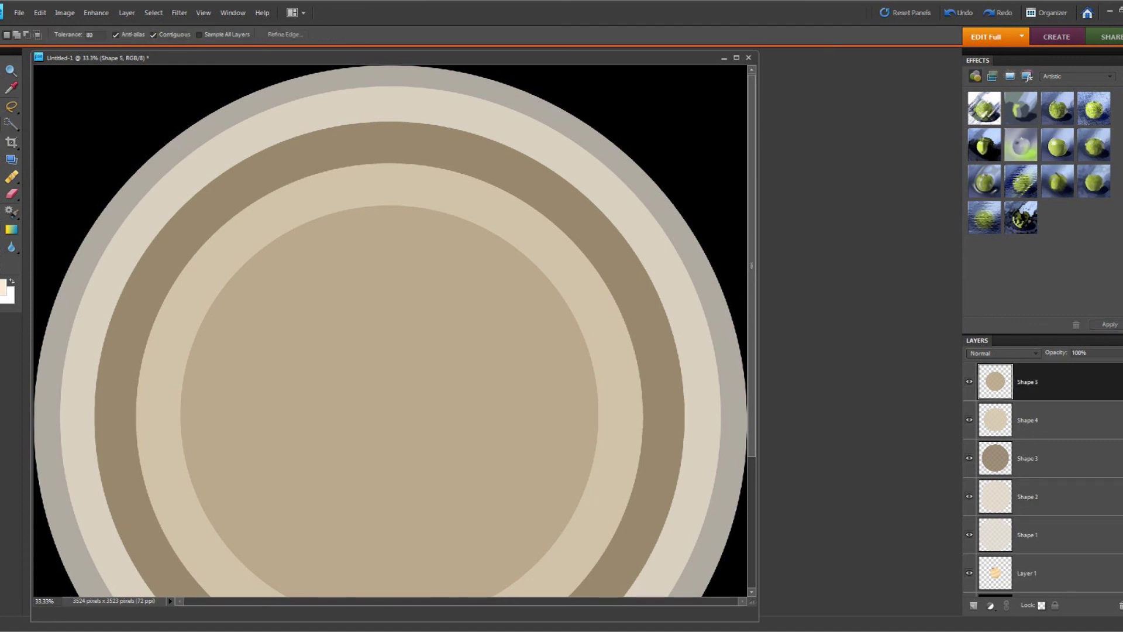
pyautogui.click(664, 246)
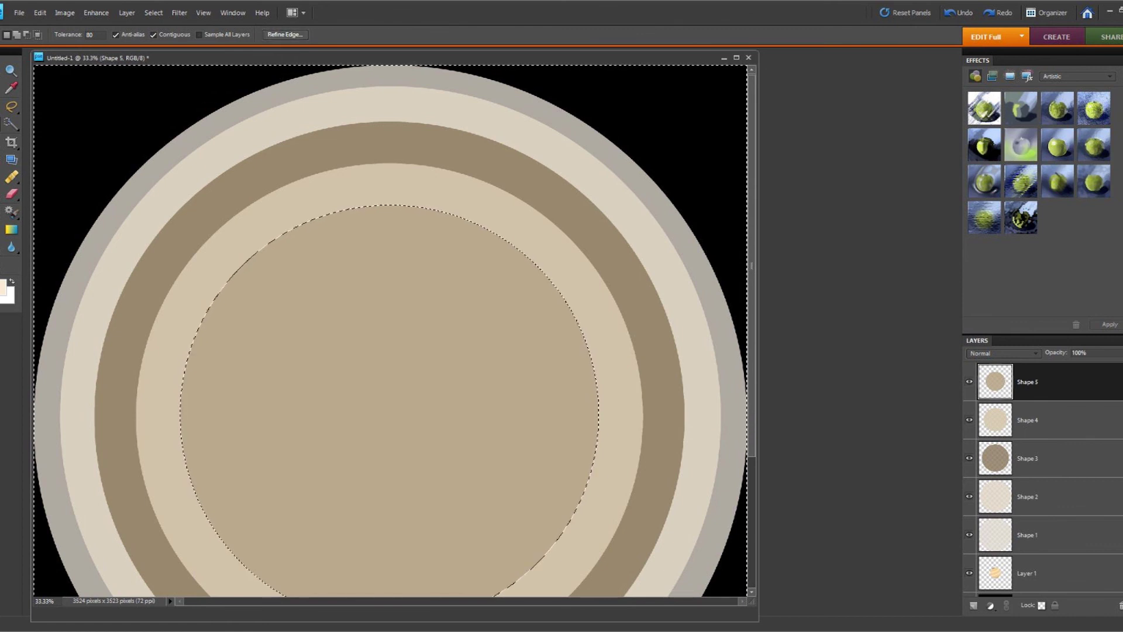
# Step: Refine the selection edge with a 22.7 px feather and +56% expansion, and delete the selected rim of the Shape 5 circle
pyautogui.click(285, 34)
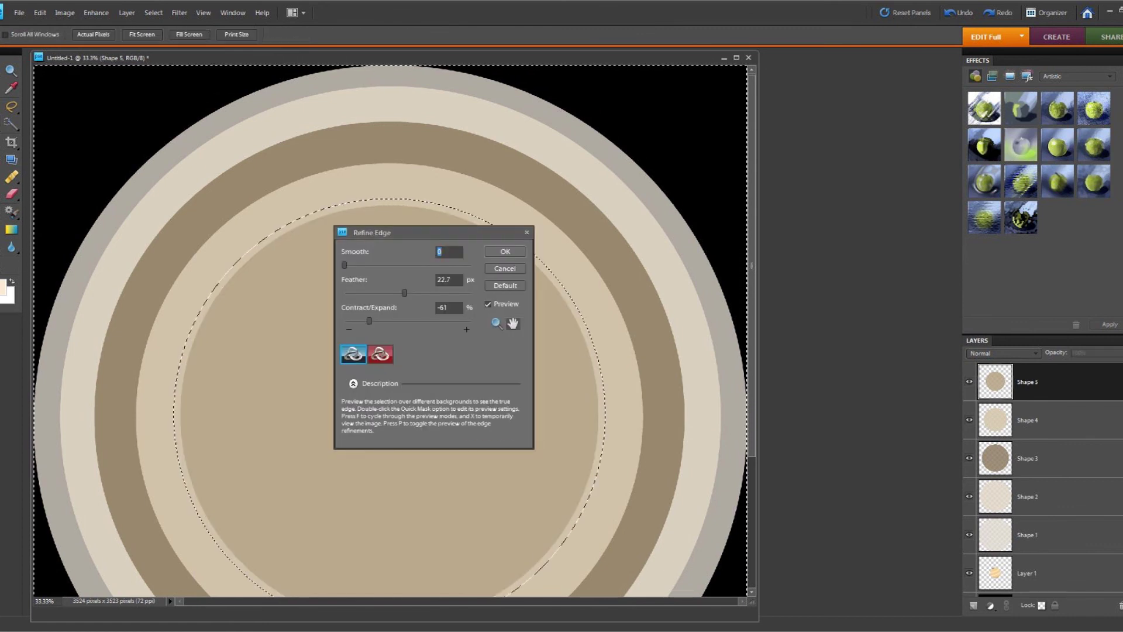
pyautogui.moveTo(369, 321); pyautogui.dragTo(343, 321)
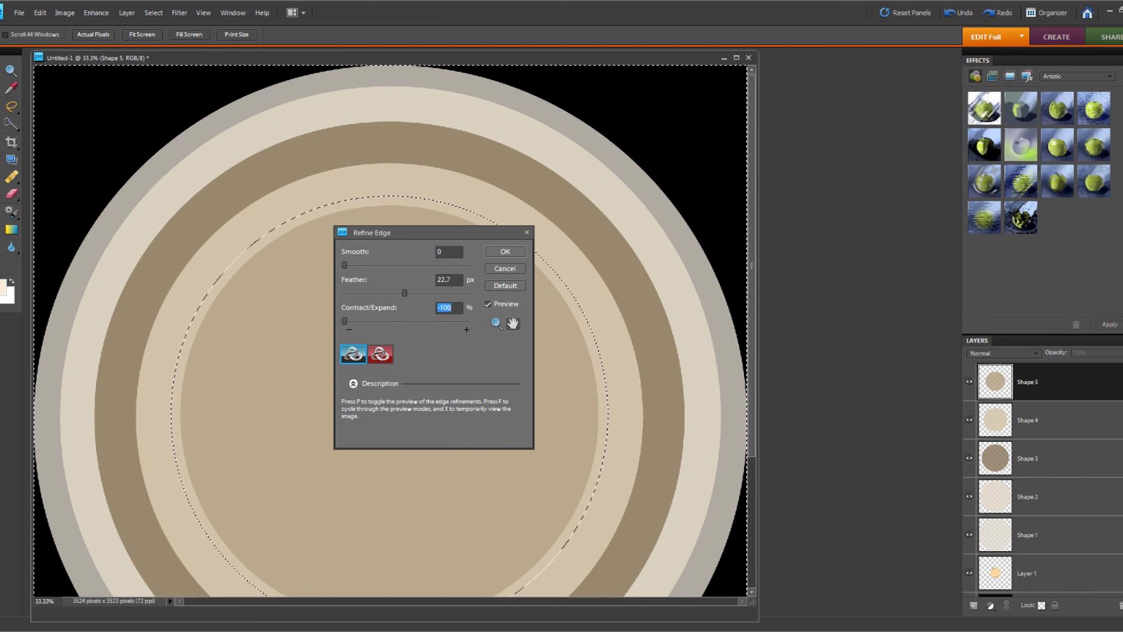
pyautogui.moveTo(345, 322); pyautogui.dragTo(460, 321)
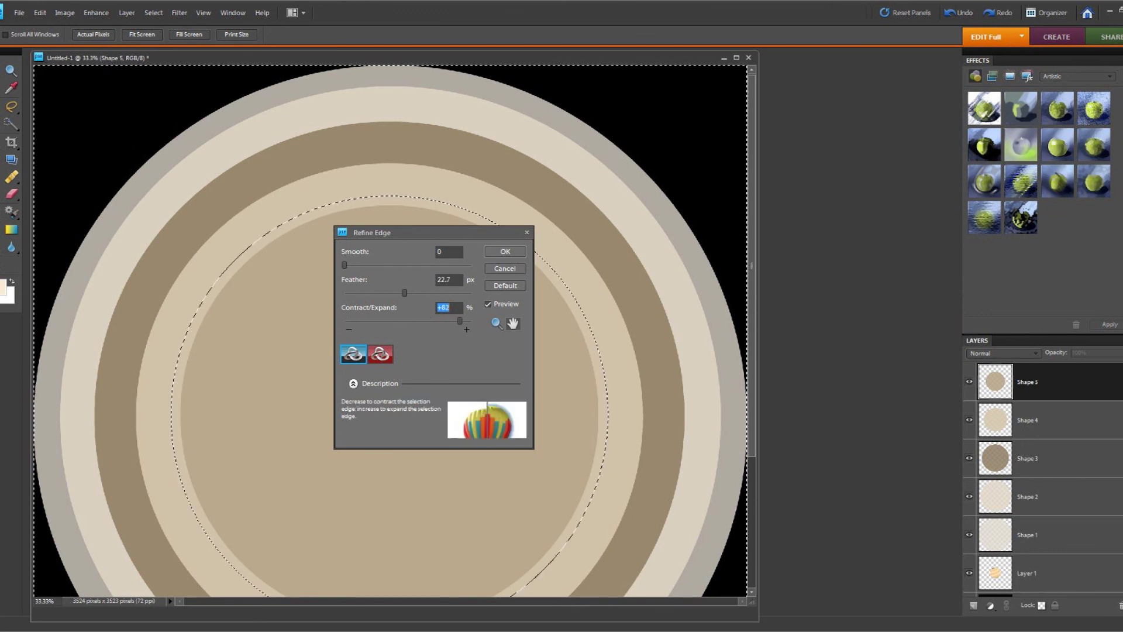
pyautogui.moveTo(460, 321); pyautogui.dragTo(444, 321)
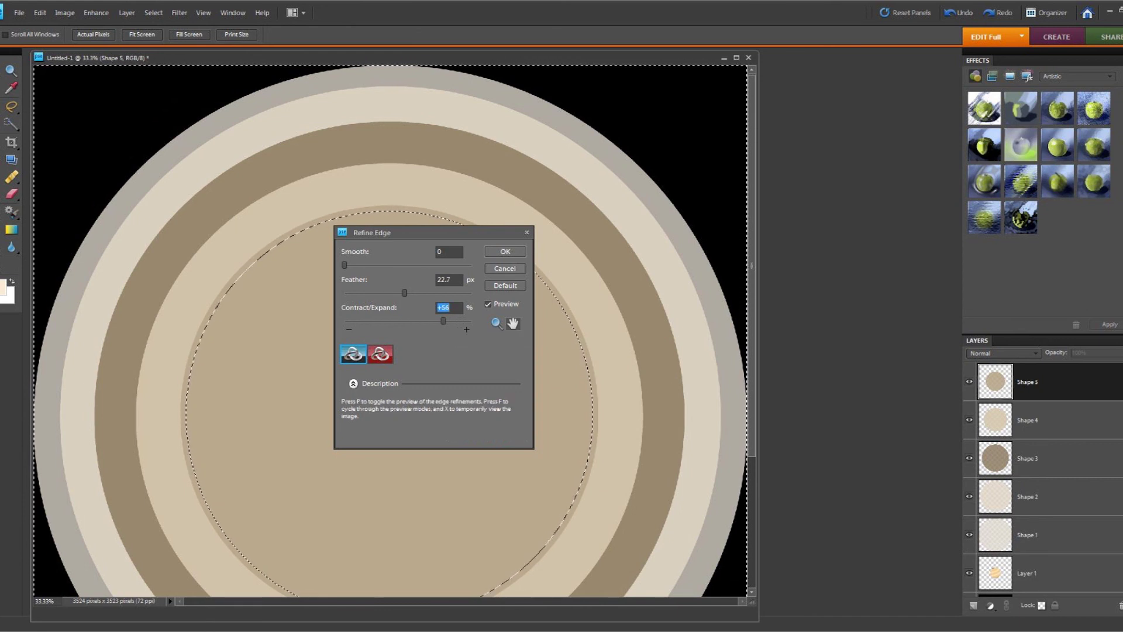
pyautogui.click(506, 252)
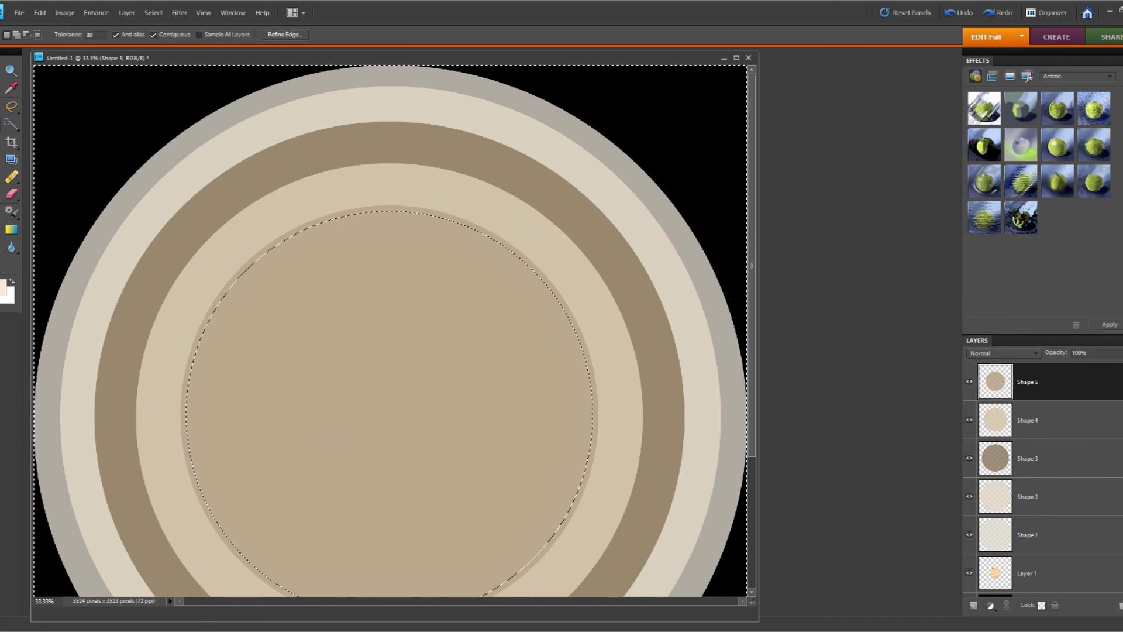
pyautogui.press('Delete')
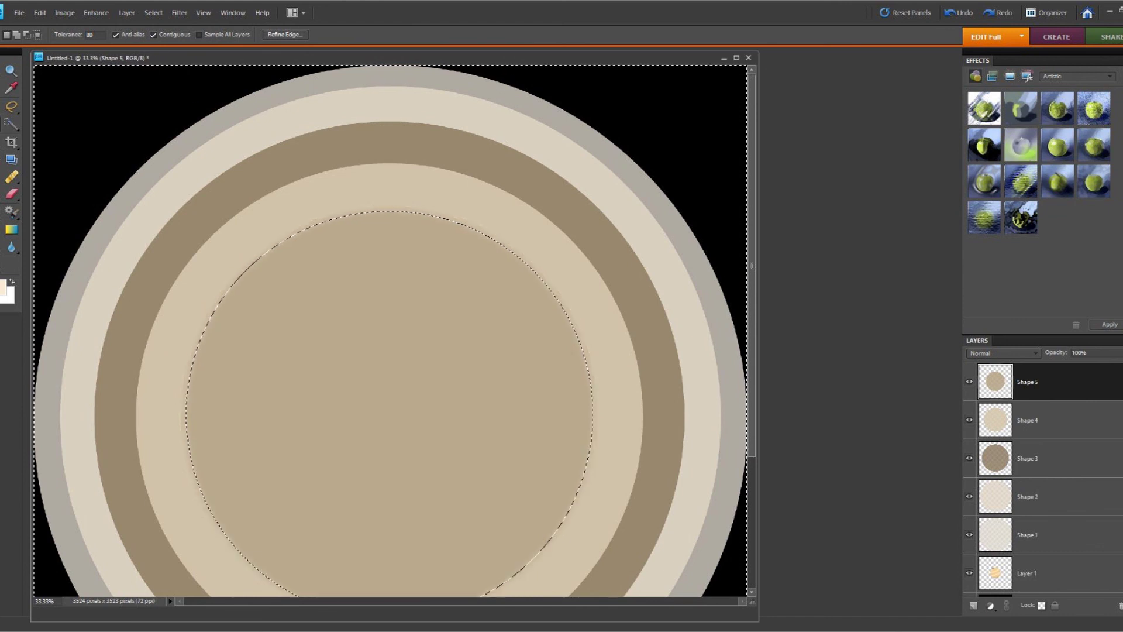
# Step: Soften the rim of the Shape 4 circle by deleting a fresh selection around it, refined with the same edge settings
pyautogui.click(1041, 420)
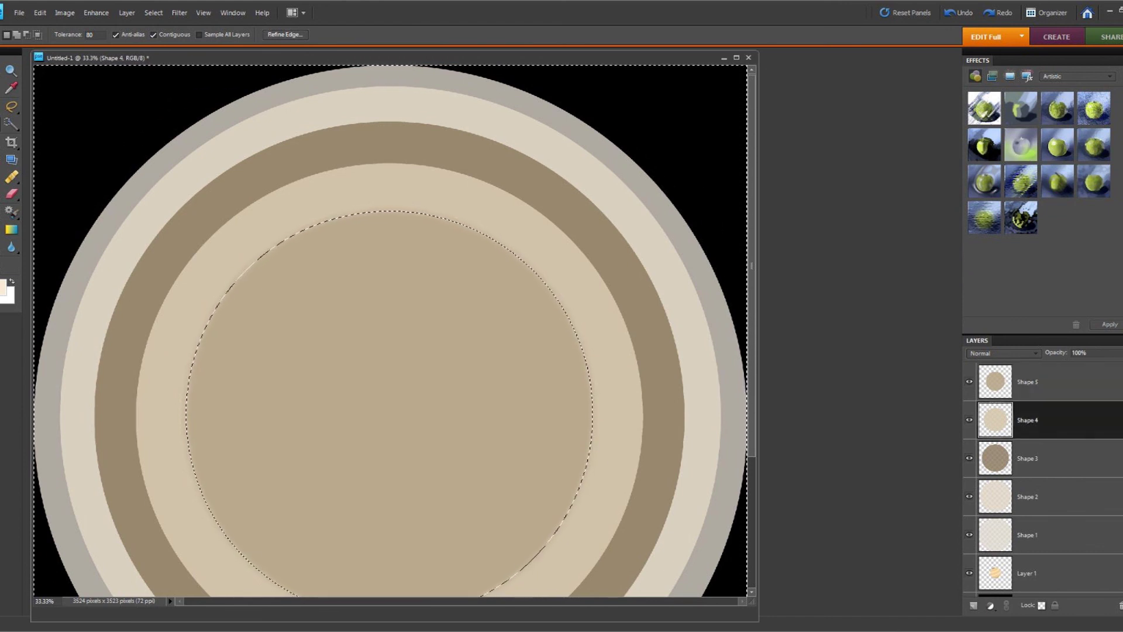
pyautogui.hotkey('ctrl', 'd')
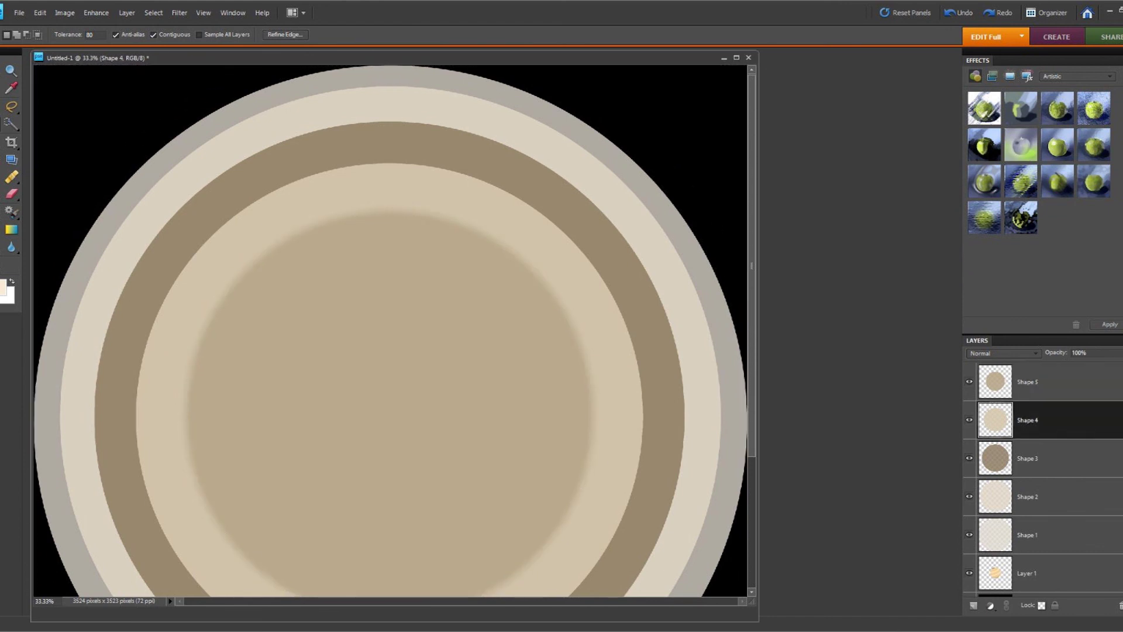
pyautogui.click(662, 146)
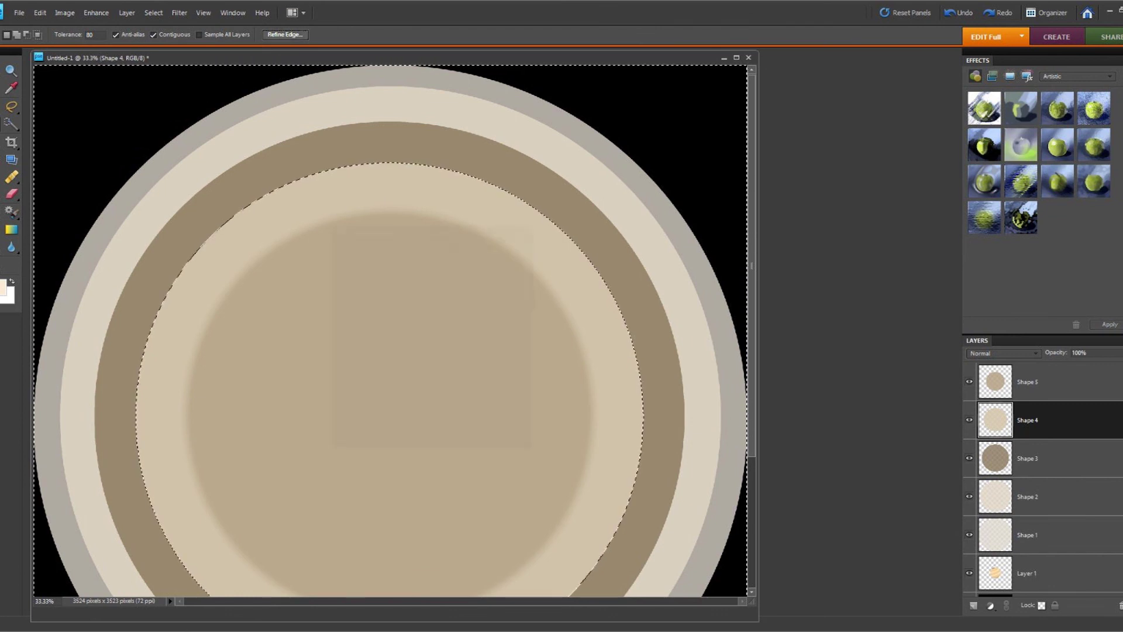
pyautogui.click(285, 34)
pyautogui.press('Return')
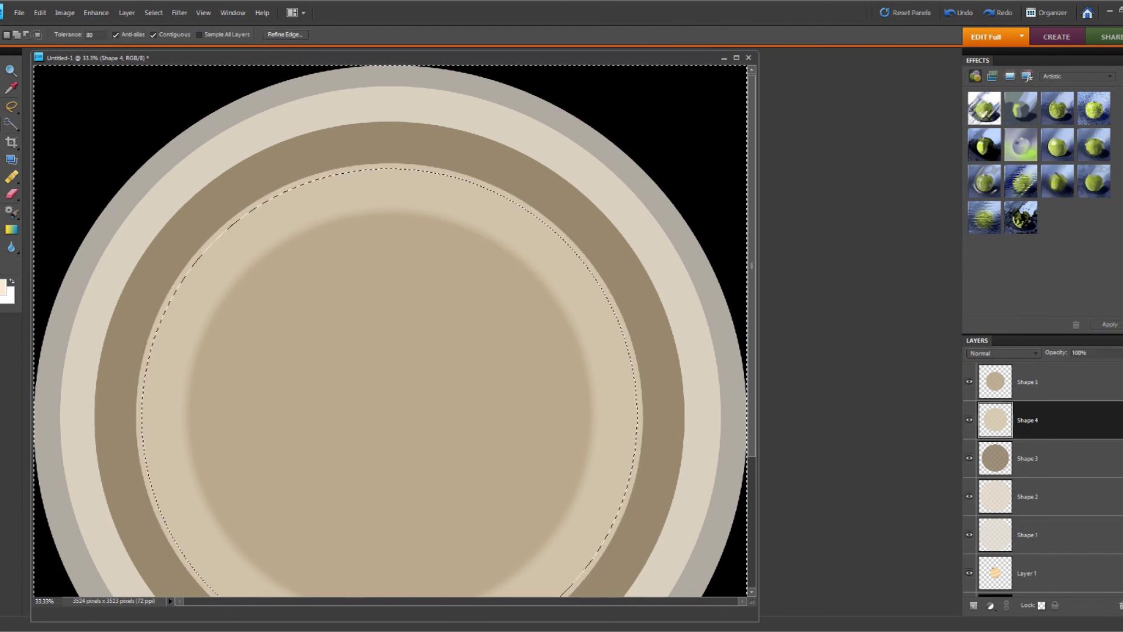
pyautogui.press('Delete')
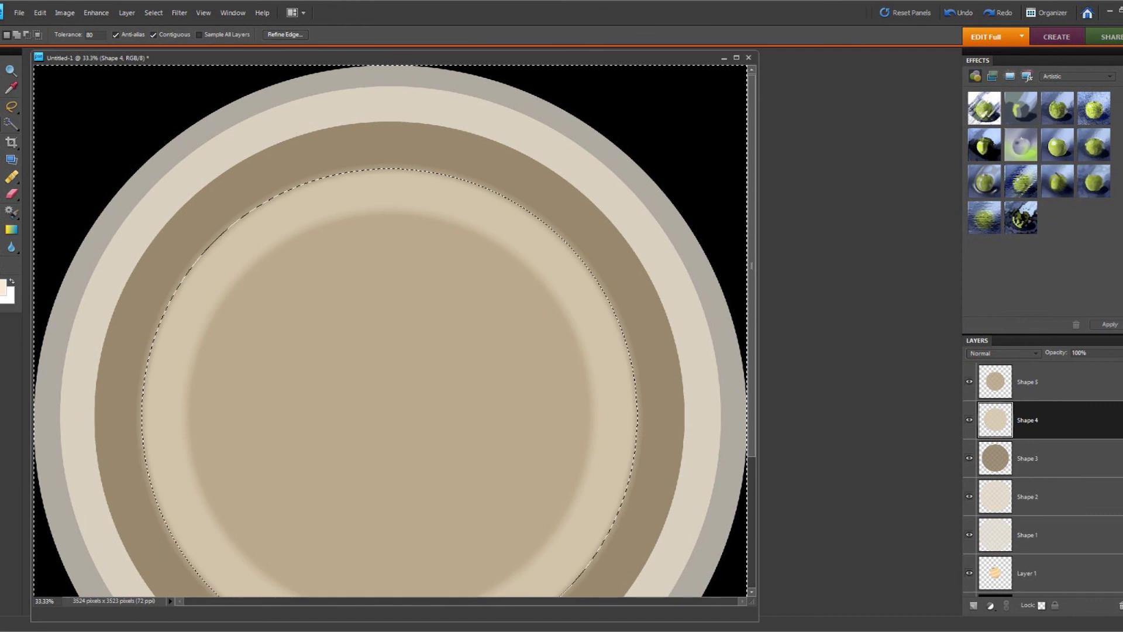
# Step: Soften the Shape 3 circle's rim by deleting a new outer selection refined with a 22.7 px feather and +56% expansion
pyautogui.hotkey('ctrl', 'd')
pyautogui.click(1028, 458)
pyautogui.click(690, 175)
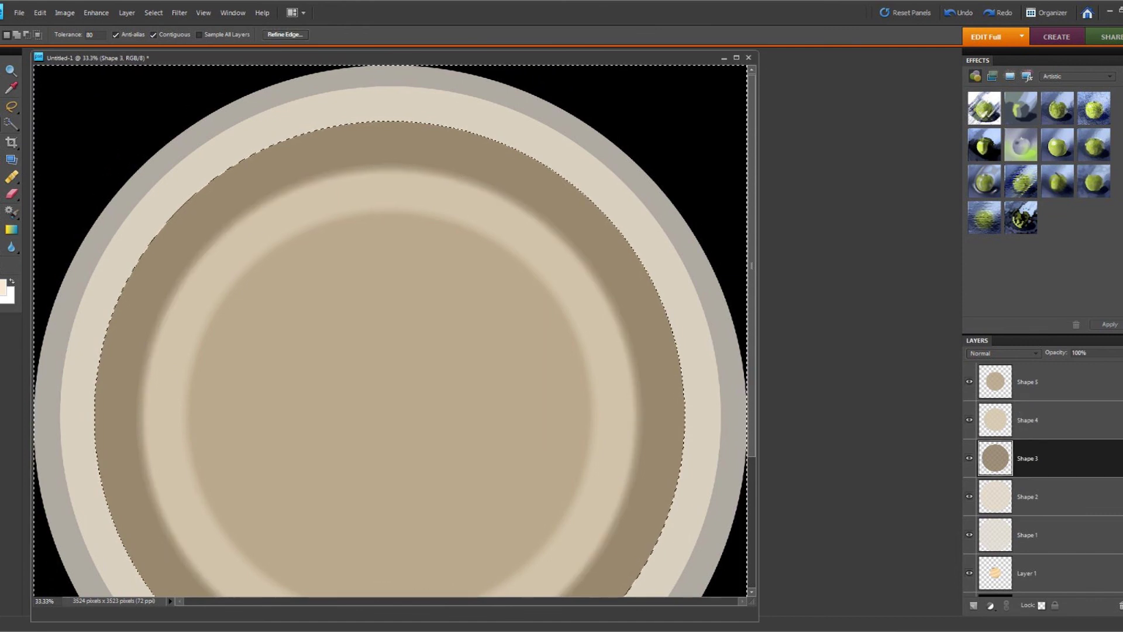
pyautogui.click(285, 35)
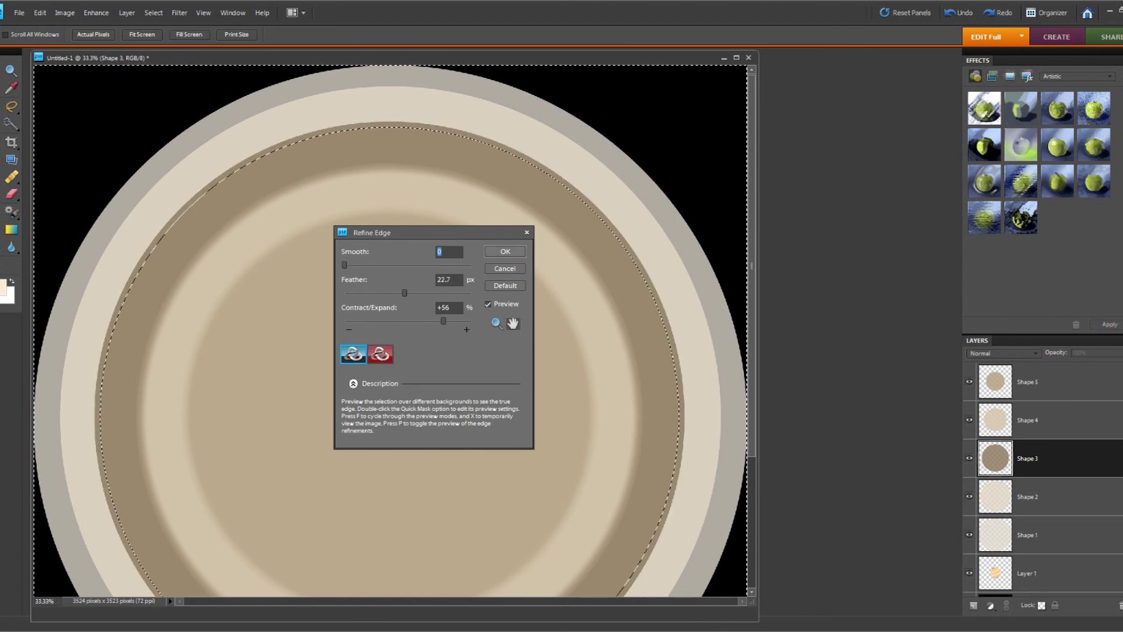
pyautogui.press('Return')
pyautogui.press('Delete')
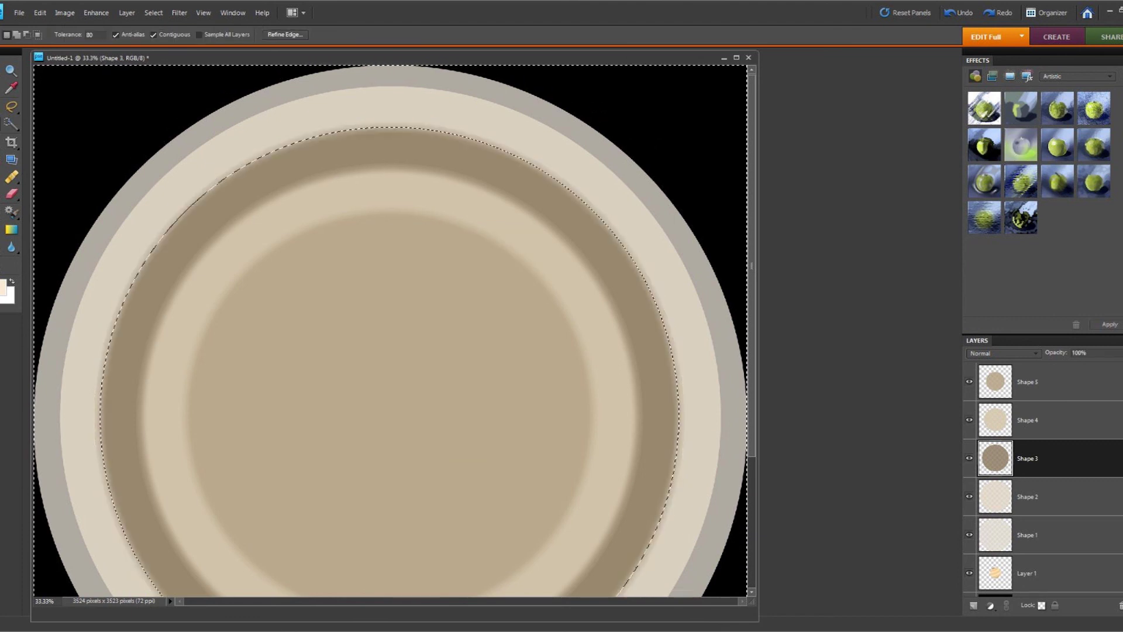
# Step: Select the area around the Shape 2 circle, refine its edge with the same settings and delete it to soften the rim
pyautogui.click(1028, 497)
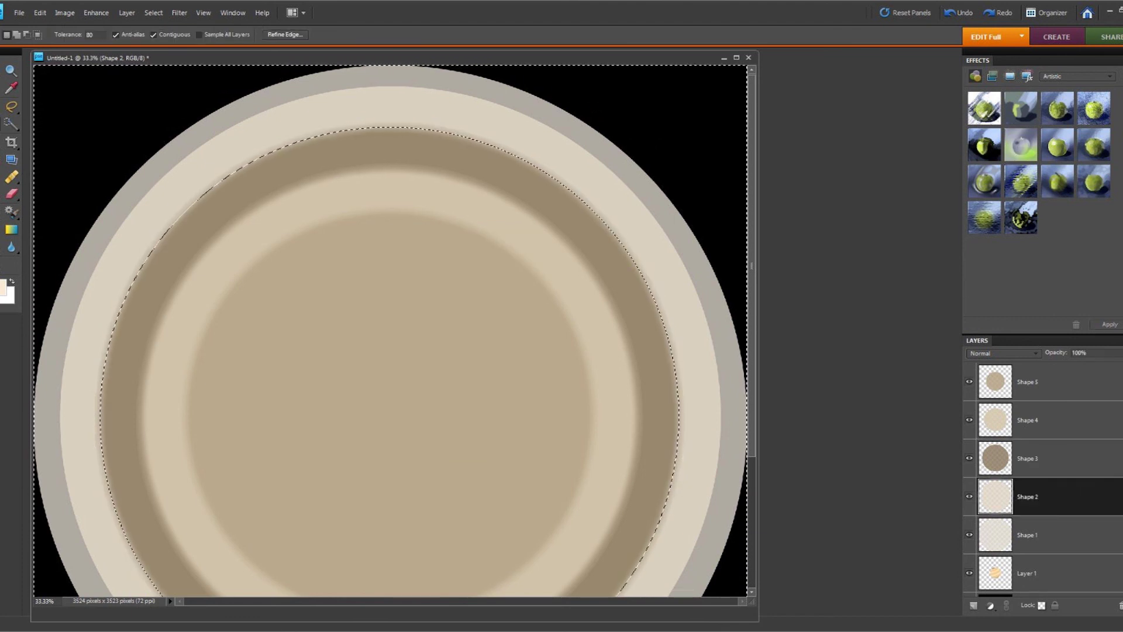
pyautogui.hotkey('ctrl', 'd')
pyautogui.click(128, 154)
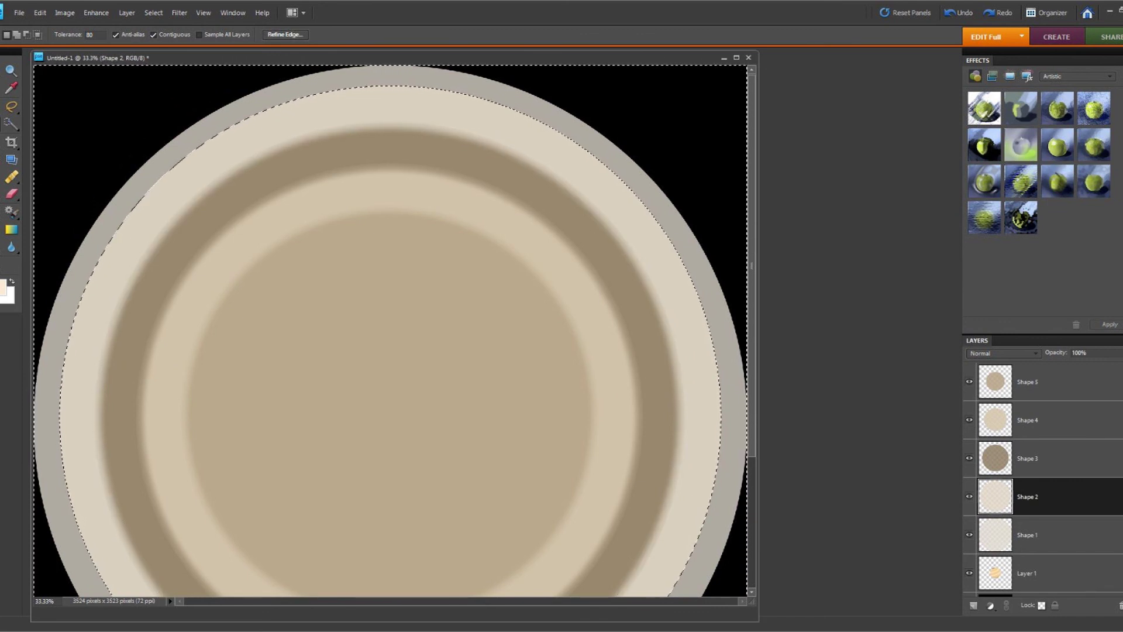
pyautogui.click(285, 35)
pyautogui.press('Return')
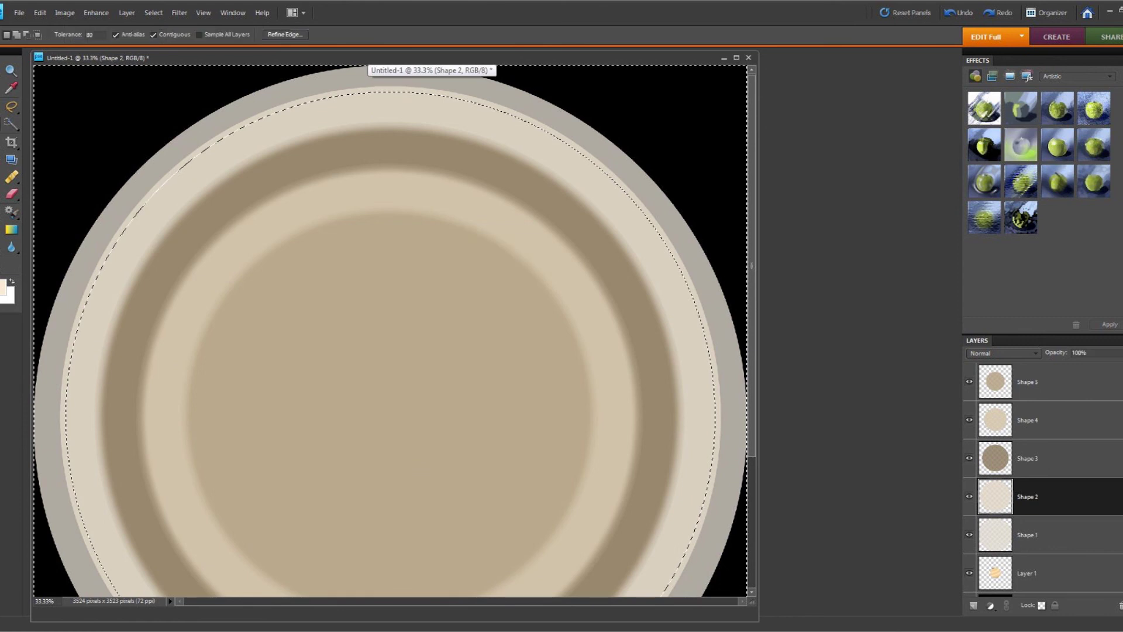
pyautogui.press('Delete')
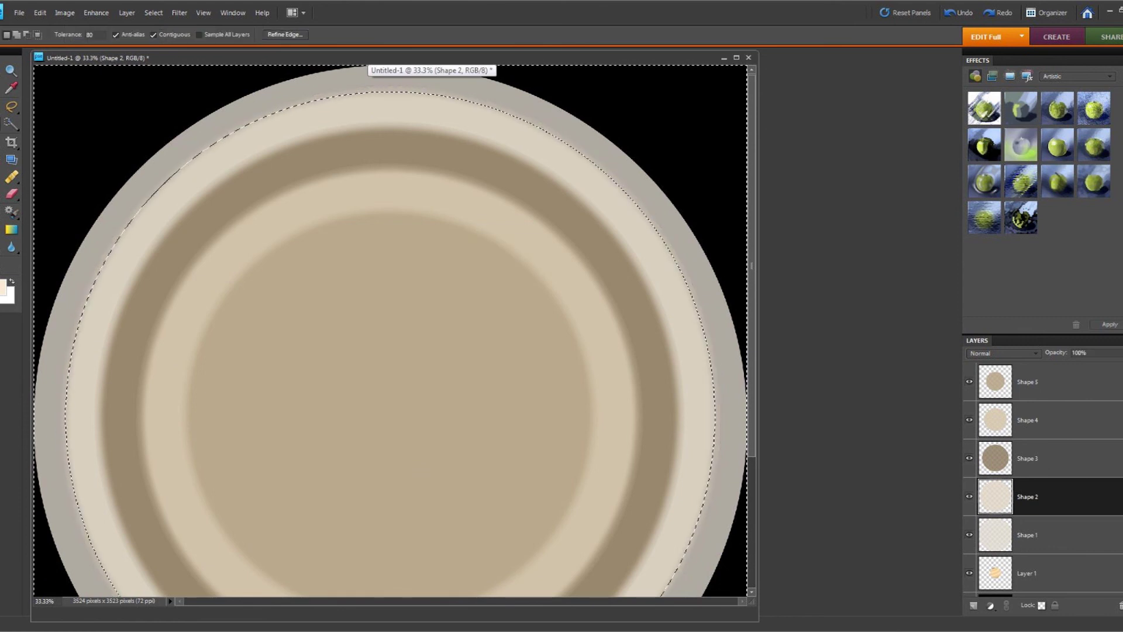
# Step: Try to soften the Shape 1 circle's rim by deleting an outer corner selection refined with a 22.7 px feather and +56% expansion
pyautogui.hotkey('alt', '[')
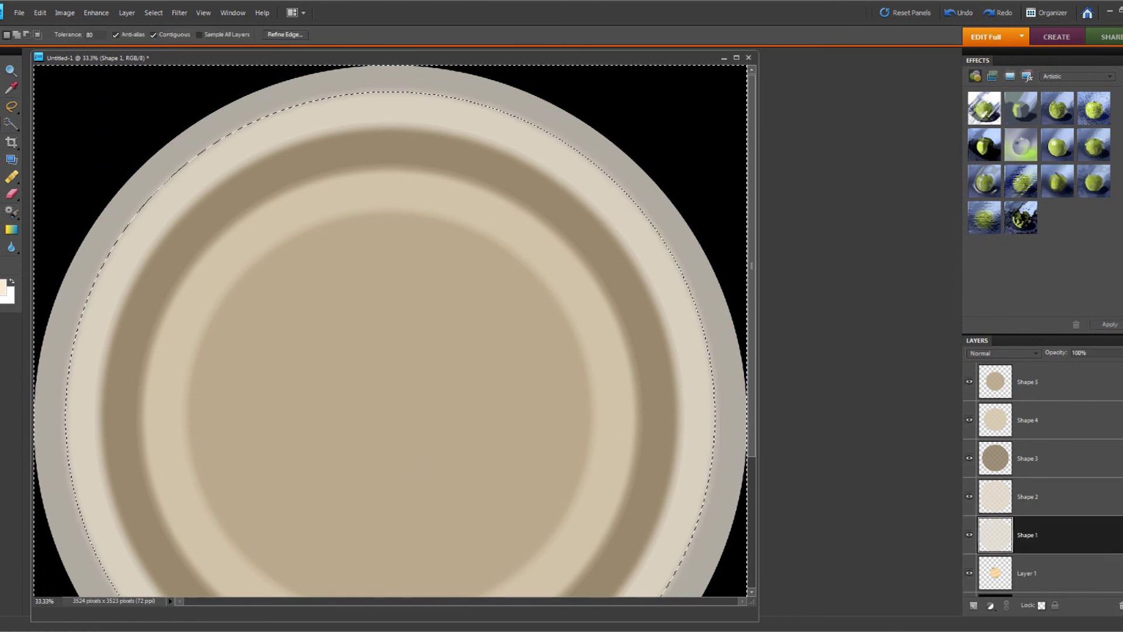
pyautogui.hotkey('ctrl', 'd')
pyautogui.click(690, 120)
pyautogui.click(285, 35)
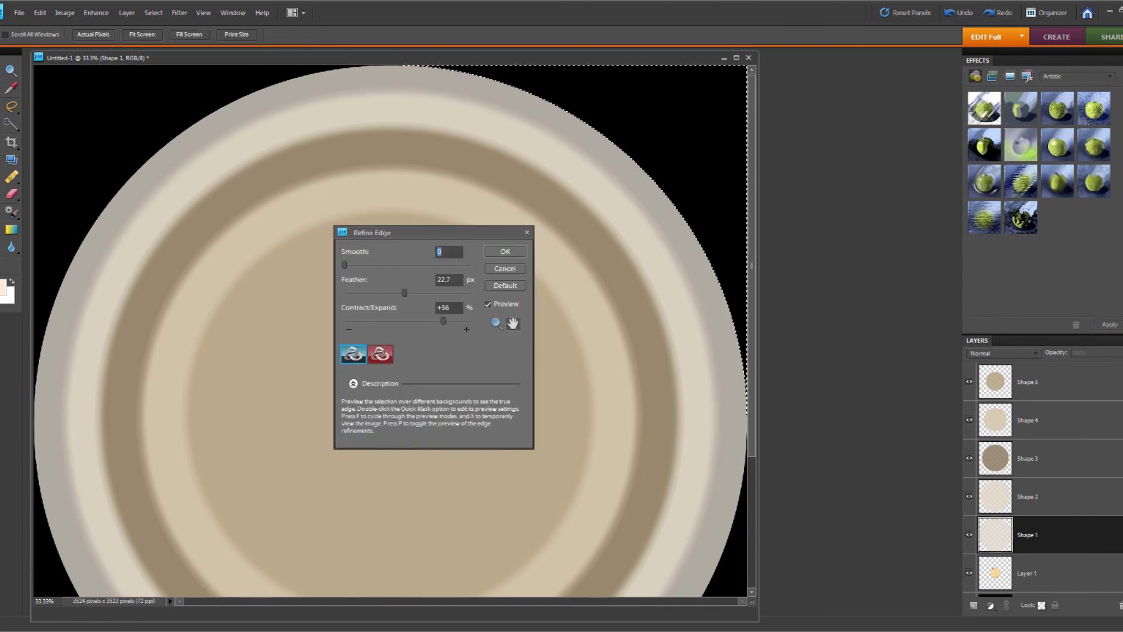
pyautogui.press('Return')
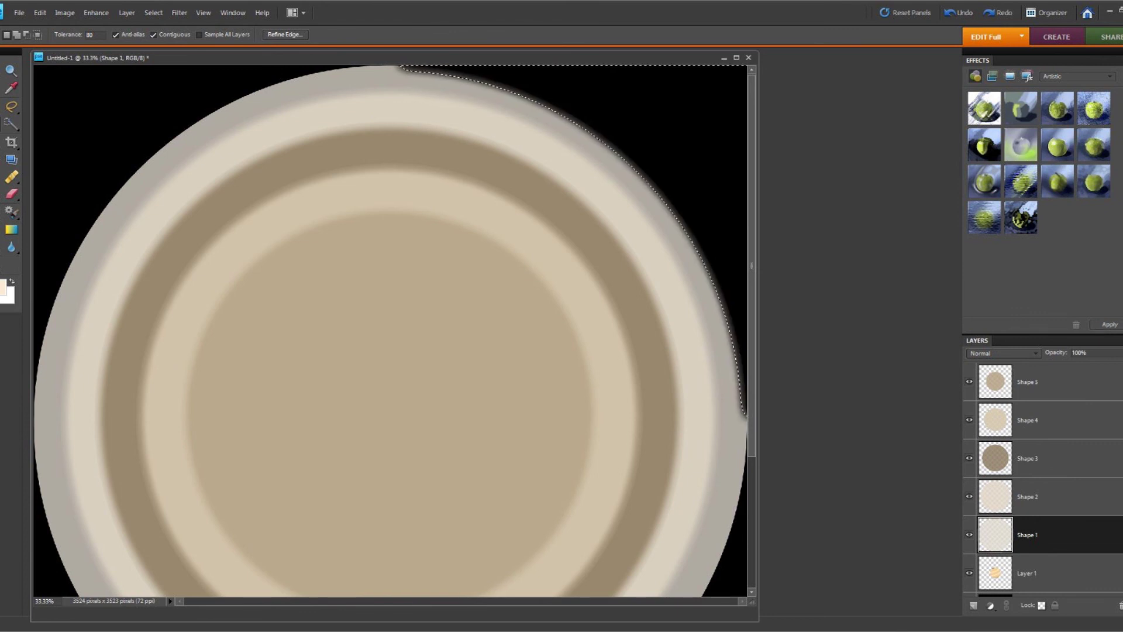
# Step: Undo the deletion and edge refinement on Shape 1, and clear the remaining selection
pyautogui.click(40, 13)
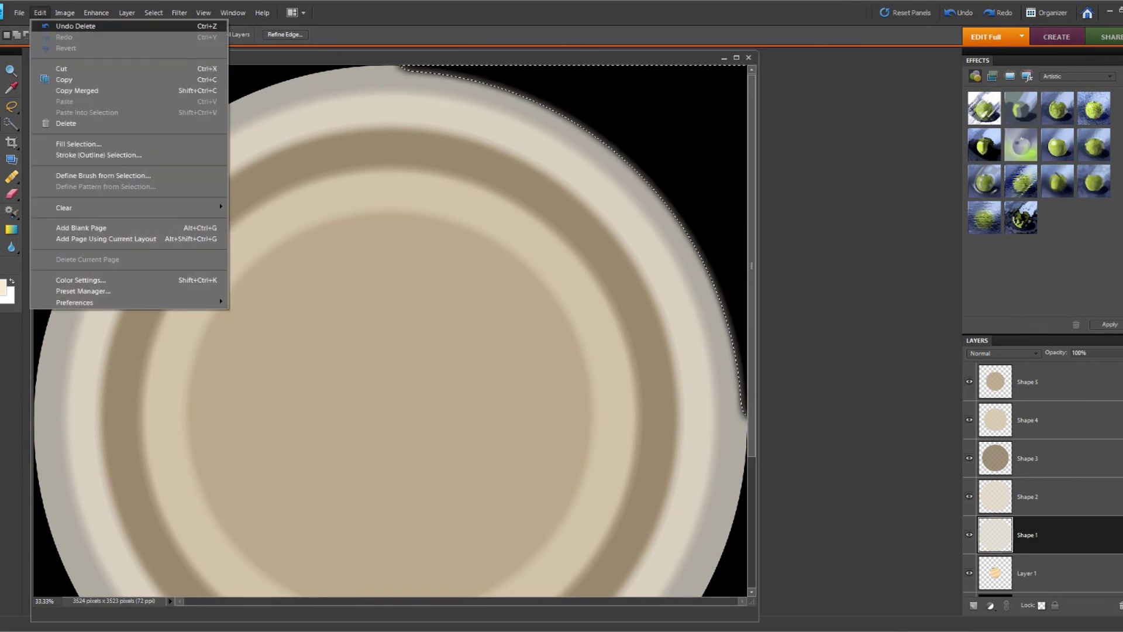
pyautogui.click(61, 25)
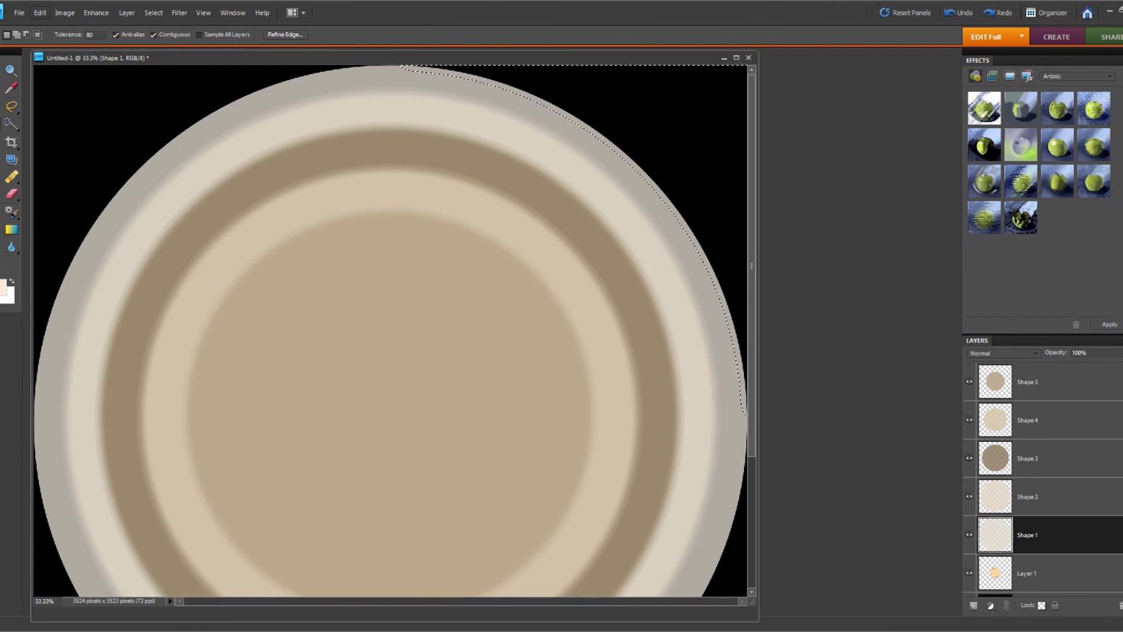
pyautogui.click(40, 13)
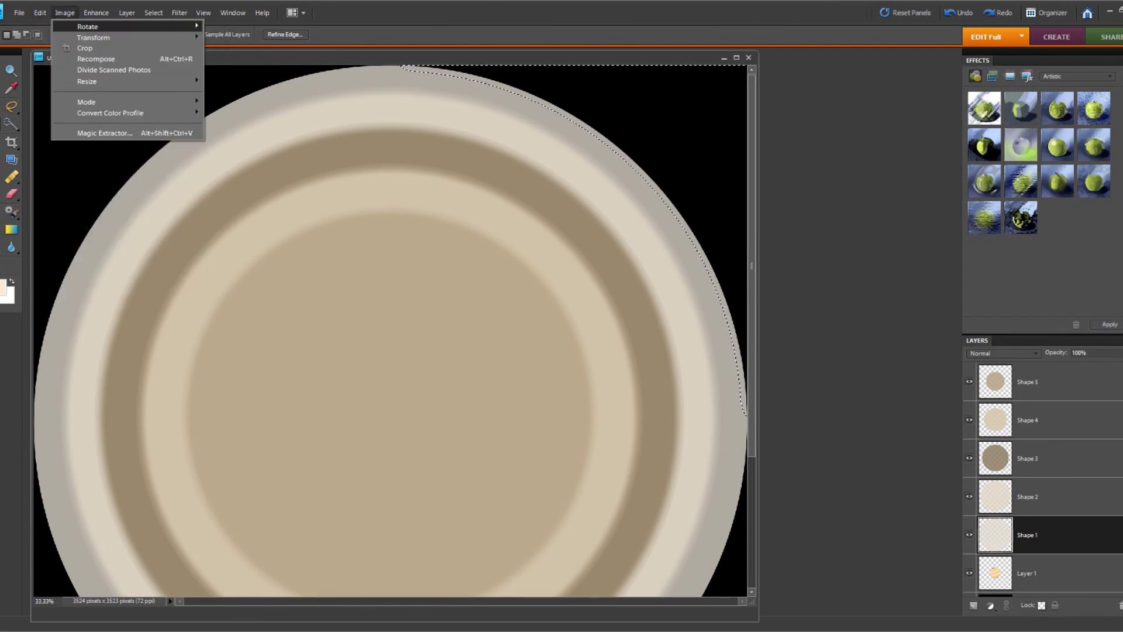
pyautogui.click(85, 25)
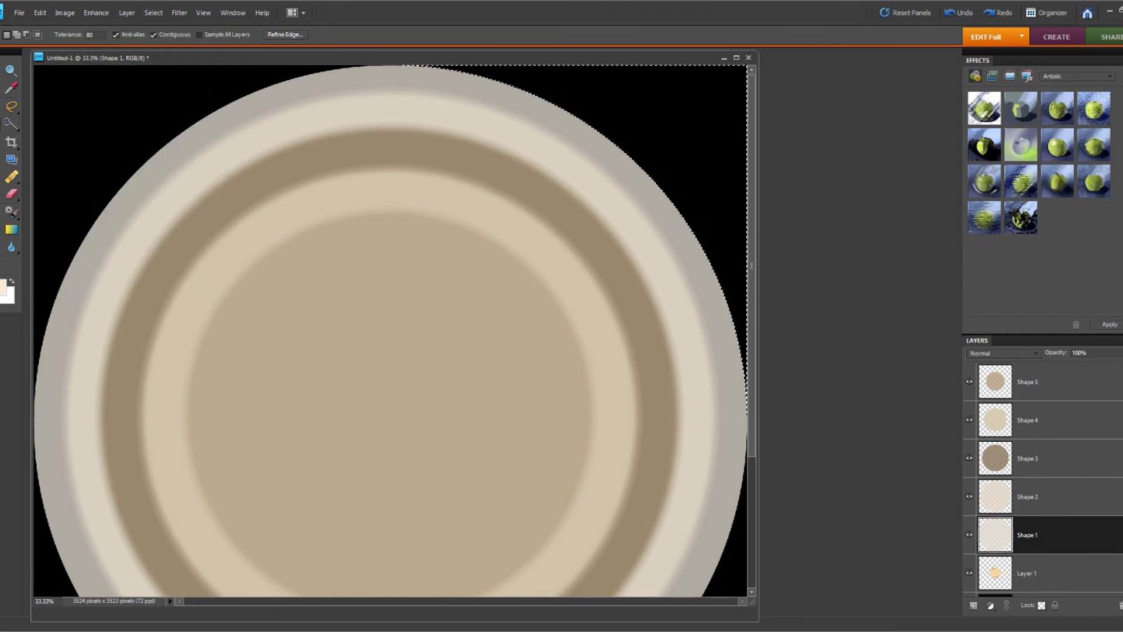
pyautogui.hotkey('ctrl', 'z')
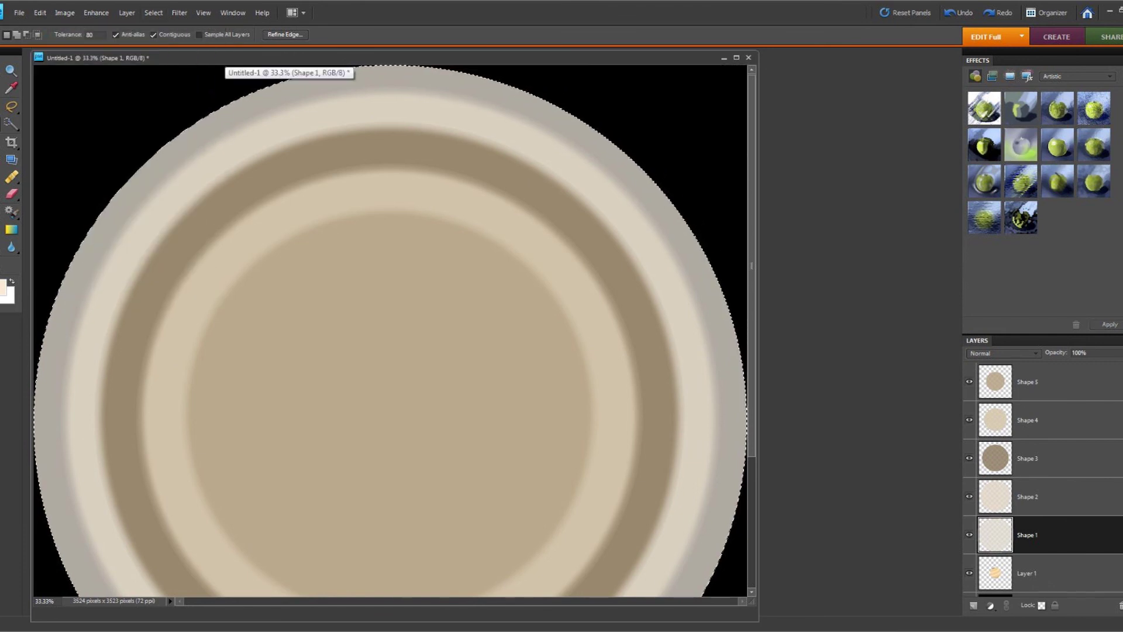
pyautogui.click(153, 12)
pyautogui.click(161, 35)
# Step: Scale the Shape 1 circle proportionally to about 94.9%, leaving an even black margin between it and the canvas edges
pyautogui.press('v')
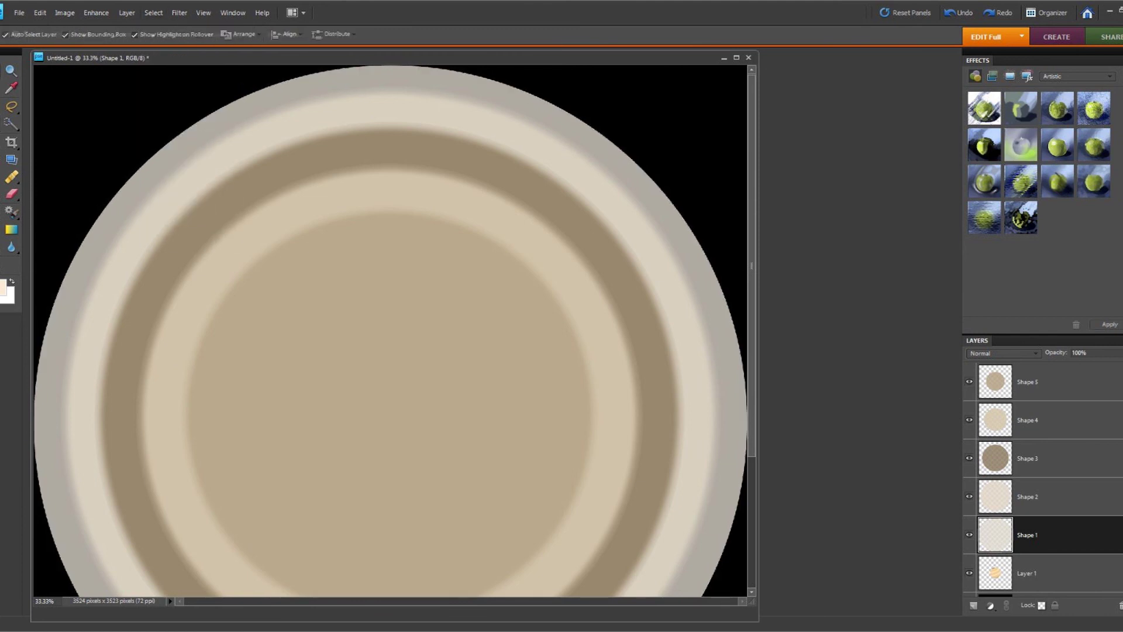
pyautogui.hotkey('alt', 'v')
pyautogui.press('Down')
pyautogui.press('Down')
pyautogui.press('Return')
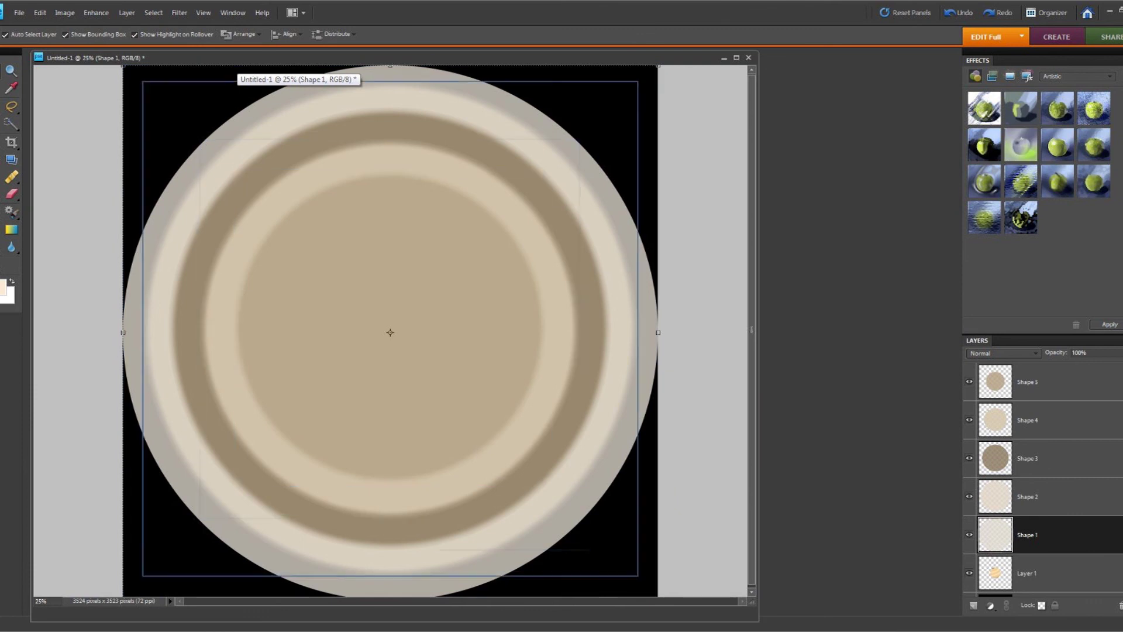
pyautogui.hotkey('alt', 'v')
pyautogui.press('Down')
pyautogui.press('Down')
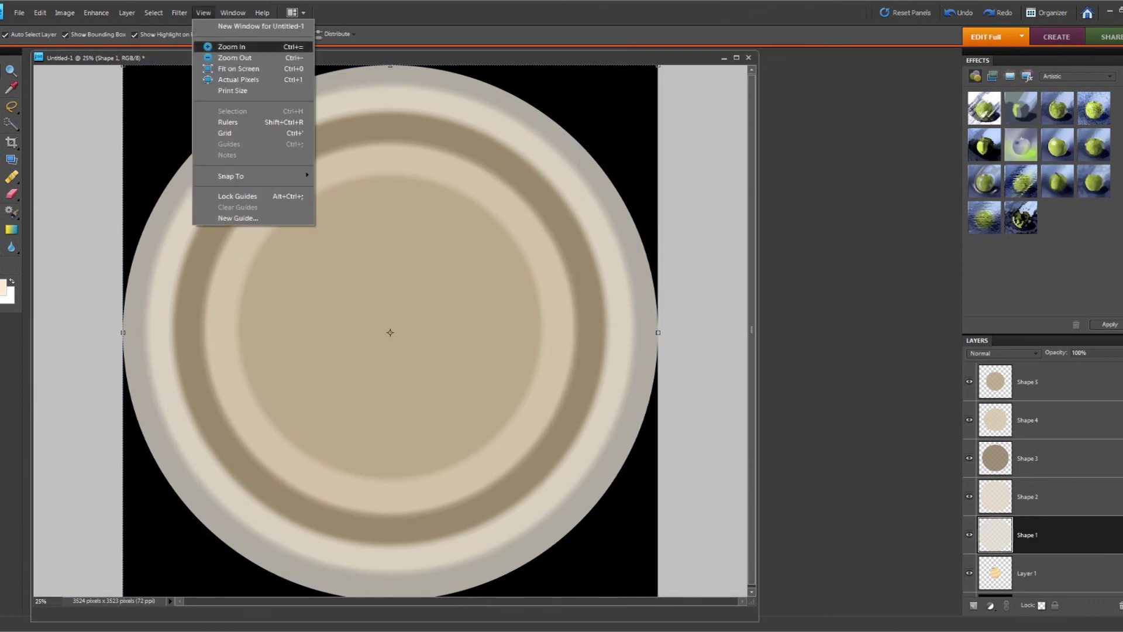
pyautogui.press('Return')
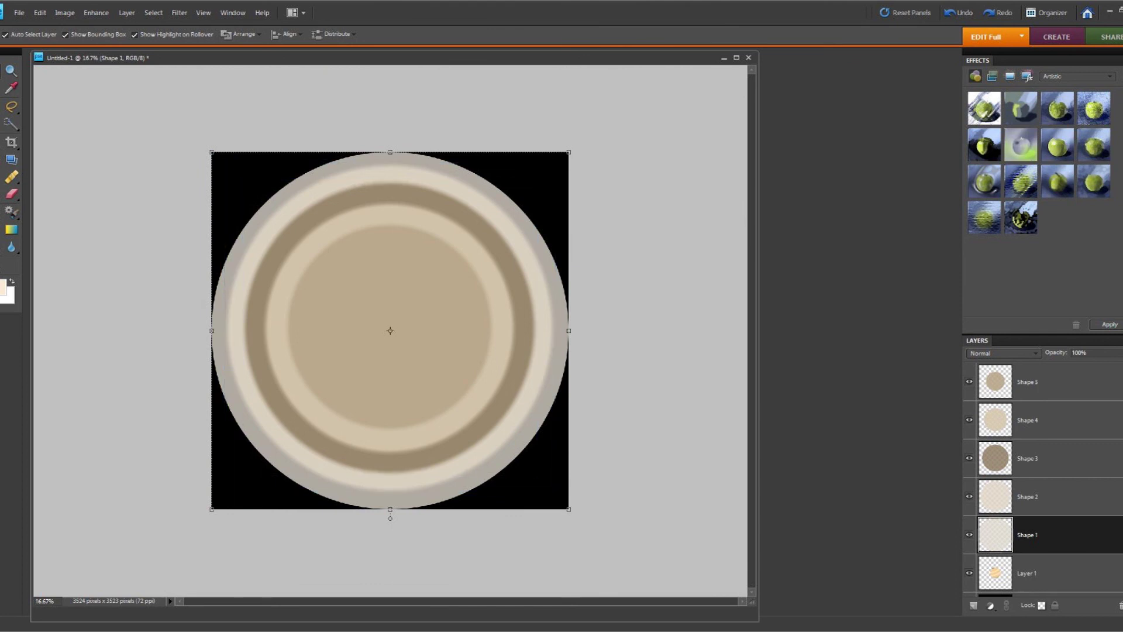
pyautogui.hotkey('ctrl', 't')
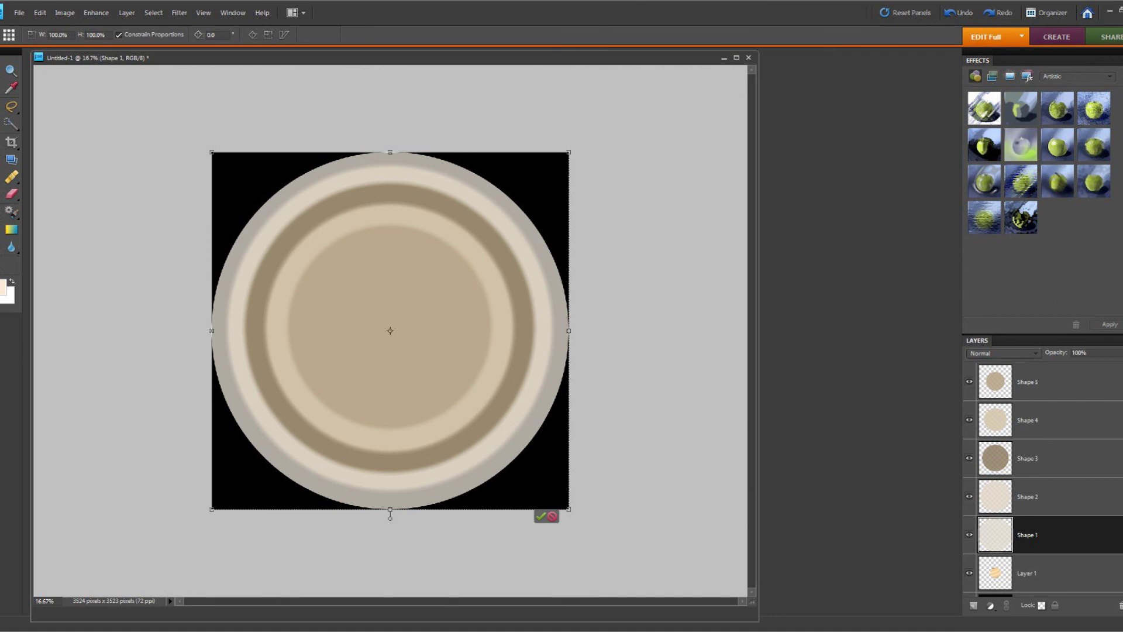
pyautogui.moveTo(569, 509); pyautogui.dragTo(565, 506)
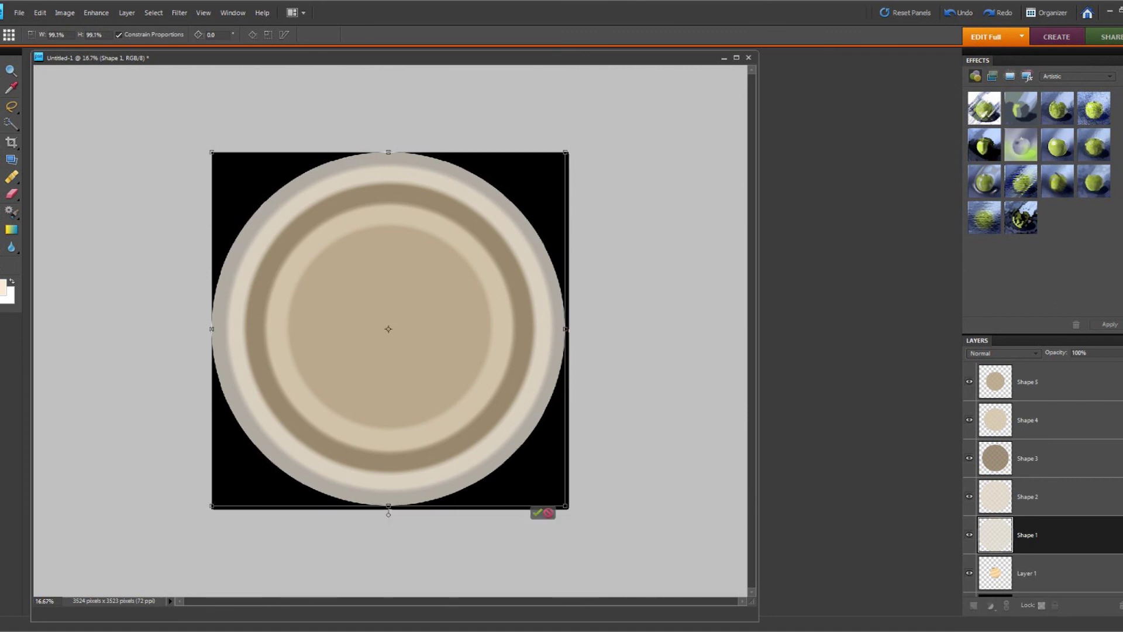
pyautogui.press('Return')
pyautogui.moveTo(212, 152); pyautogui.dragTo(220, 160)
pyautogui.moveTo(565, 506); pyautogui.dragTo(559, 499)
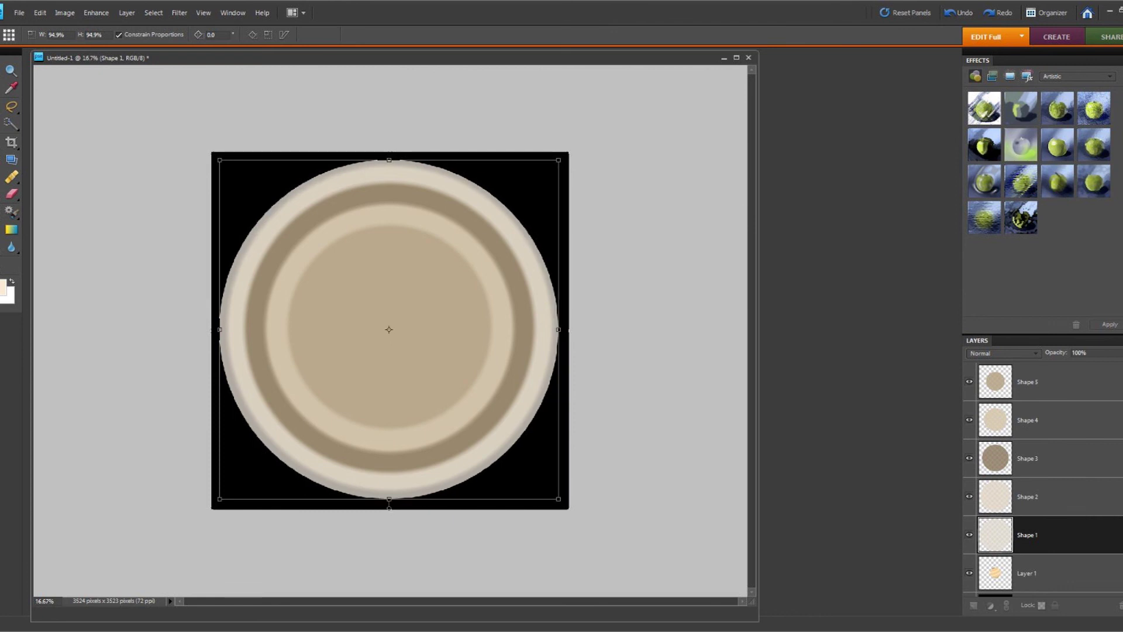
pyautogui.moveTo(559, 499); pyautogui.dragTo(558, 499)
pyautogui.click(530, 506)
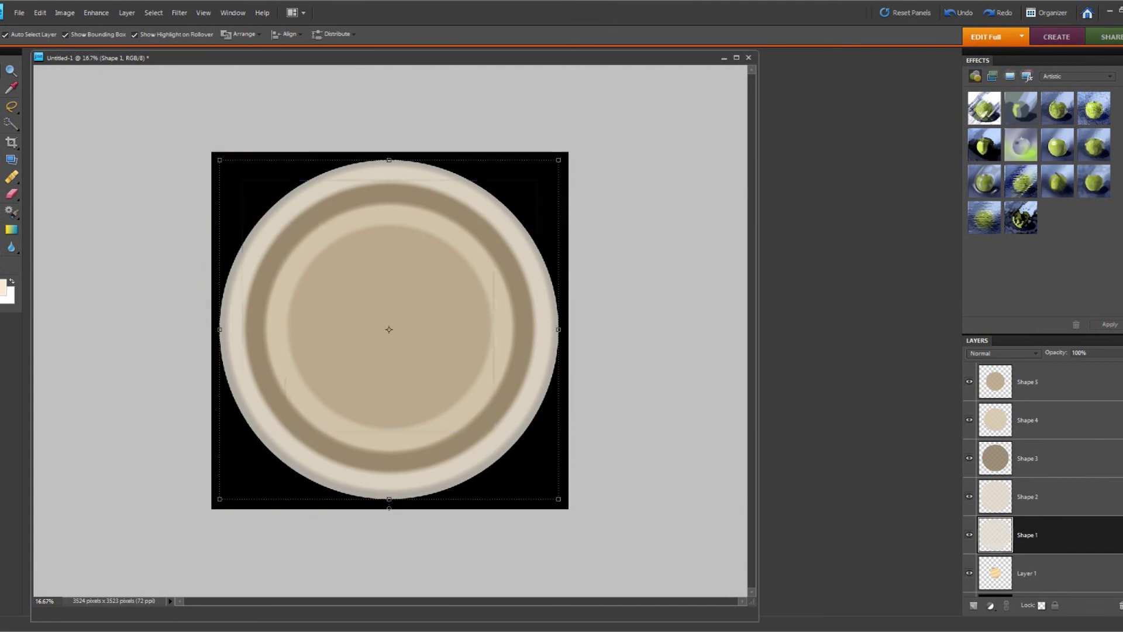
# Step: Select the area around the Shape 1 circle, refine it with a 22.7 px feather and +56% expansion, delete it and deselect
pyautogui.press('w')
pyautogui.click(542, 481)
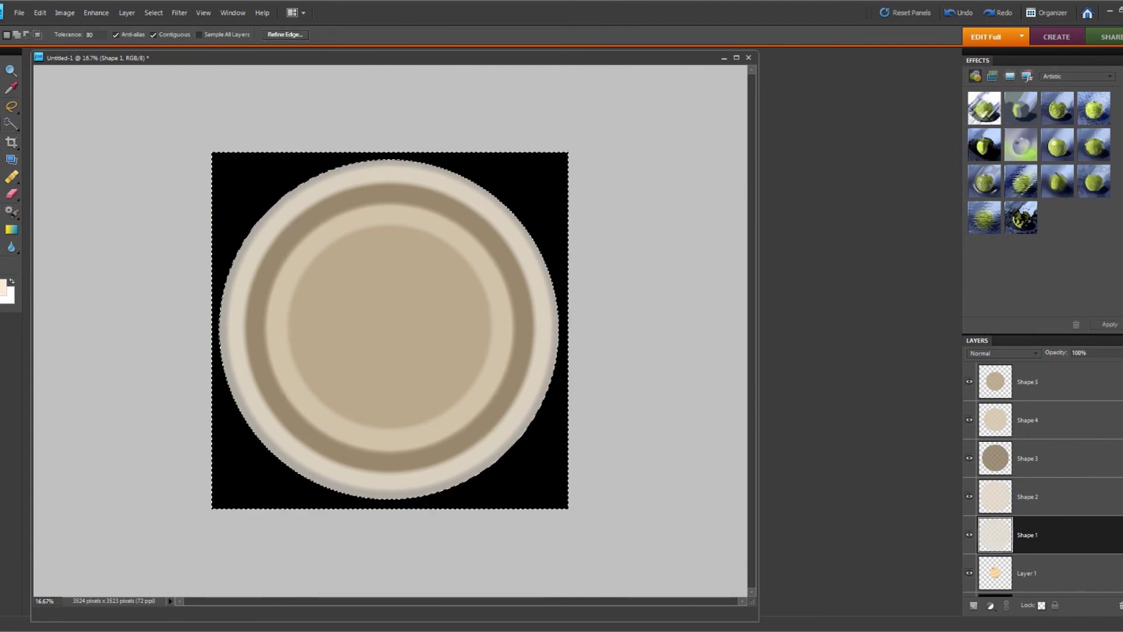
pyautogui.click(285, 34)
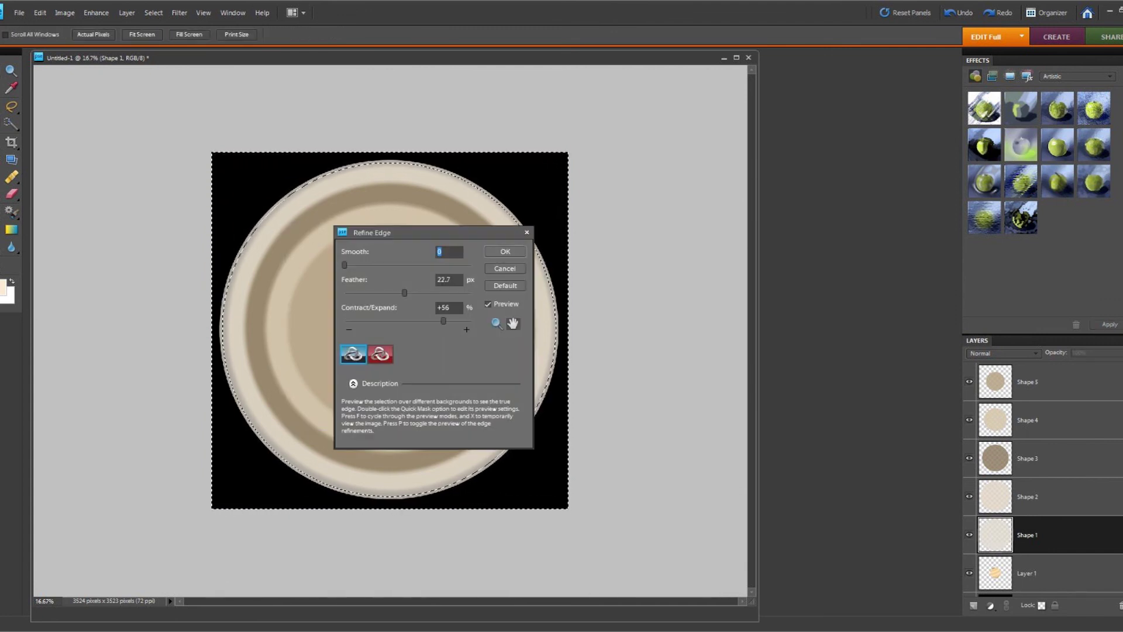
pyautogui.press('Return')
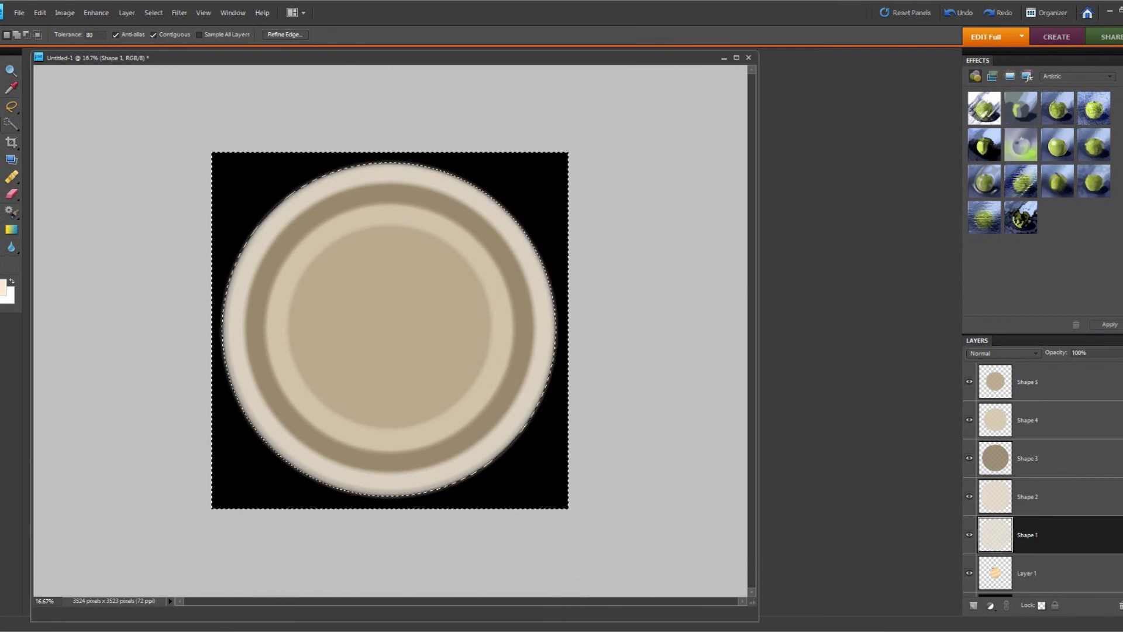
pyautogui.click(153, 13)
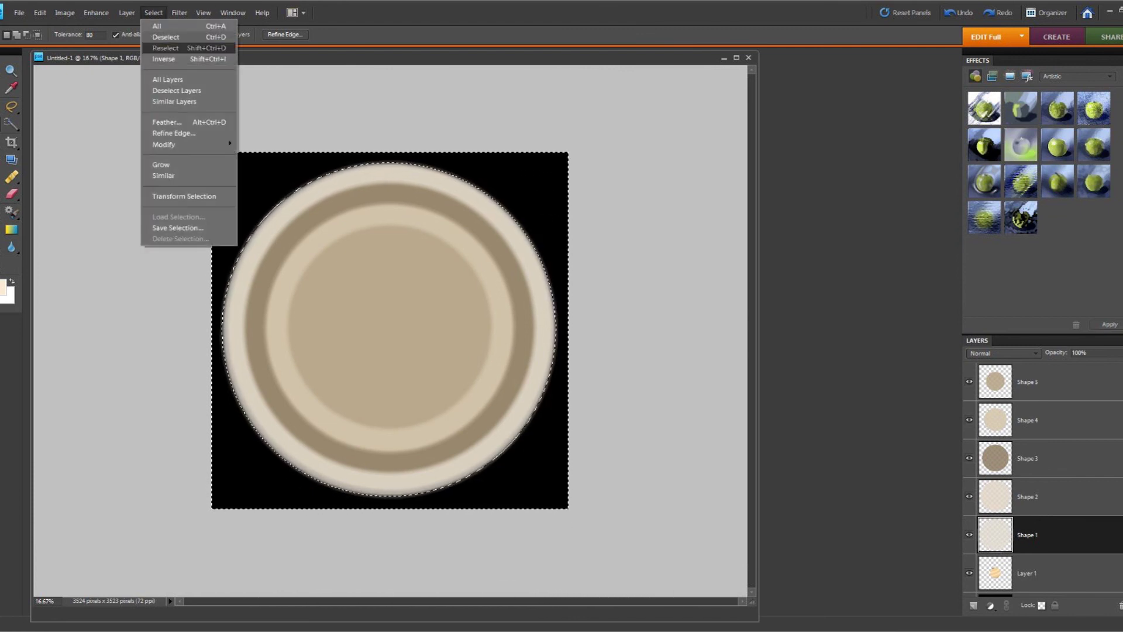
pyautogui.click(170, 38)
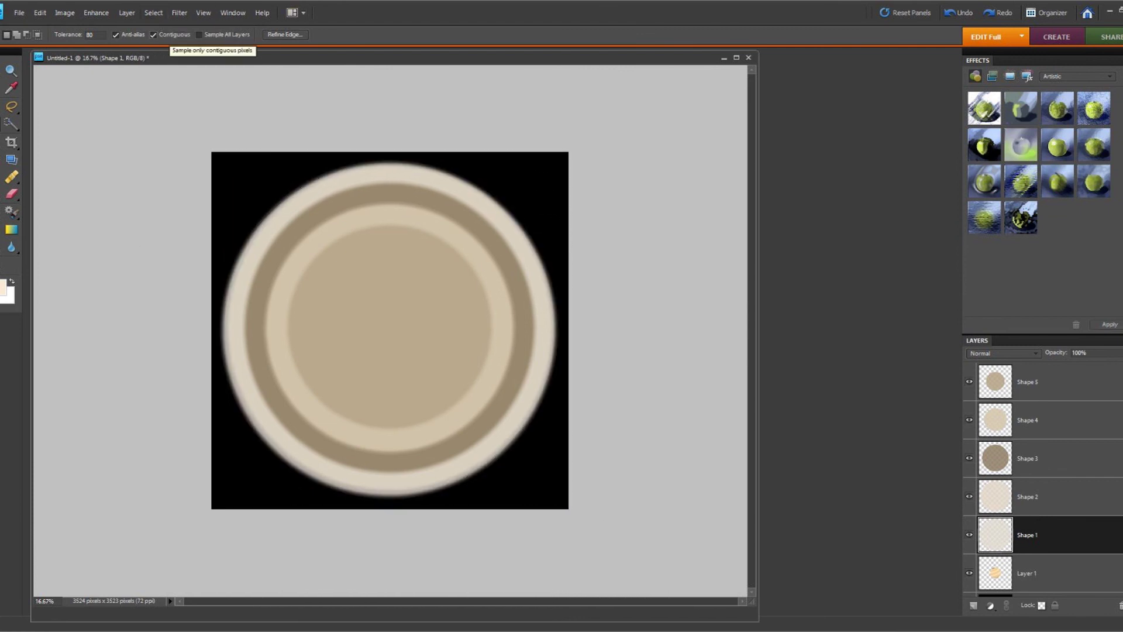
# Step: Save the layered image in Photoshop format as "Saturn Tutorial" in the personal art folder inside pictures
pyautogui.click(19, 12)
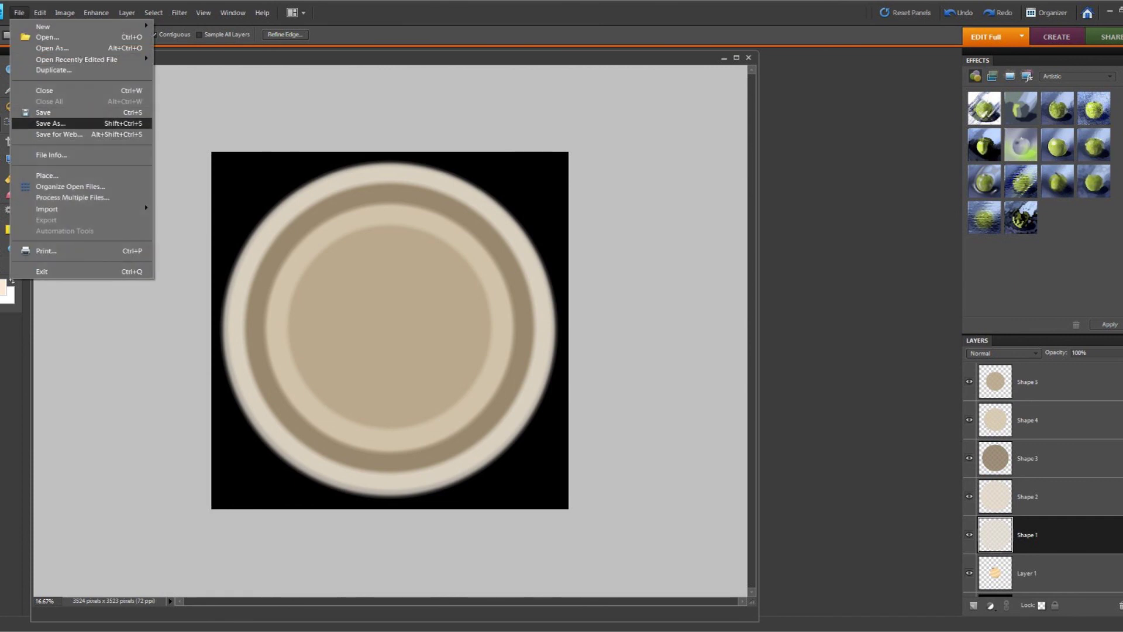
pyautogui.click(51, 123)
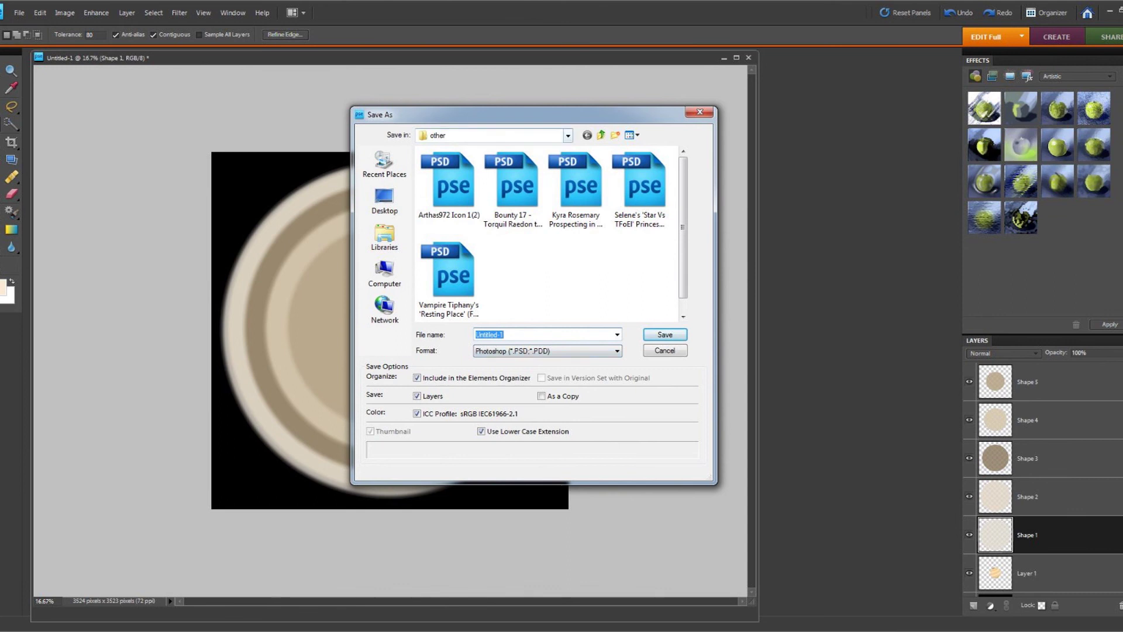
pyautogui.click(568, 135)
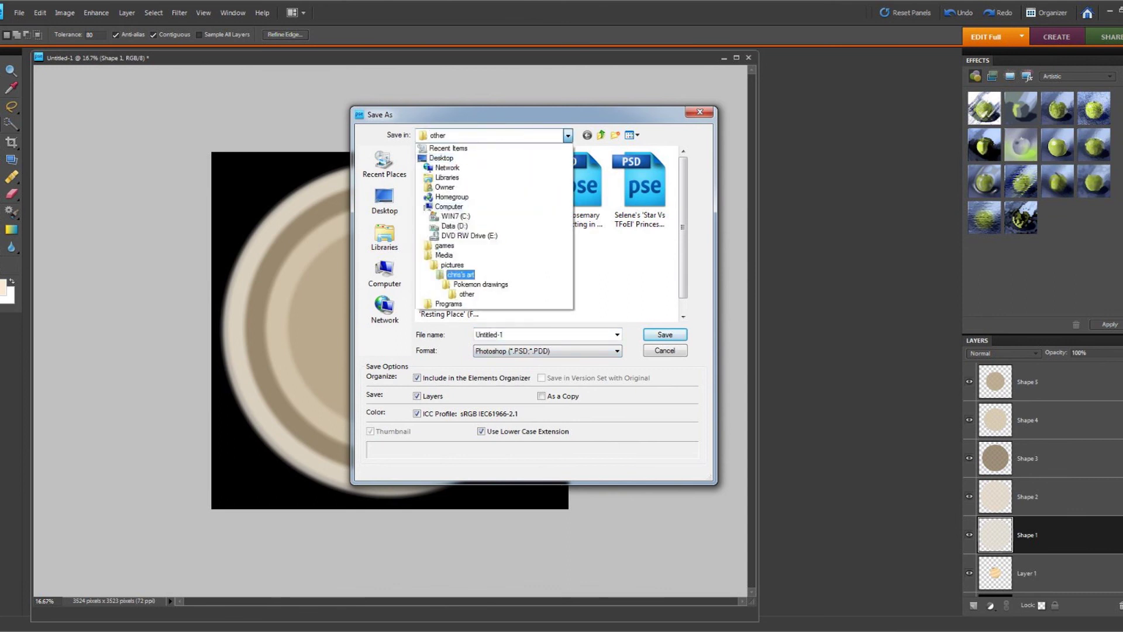
pyautogui.click(452, 265)
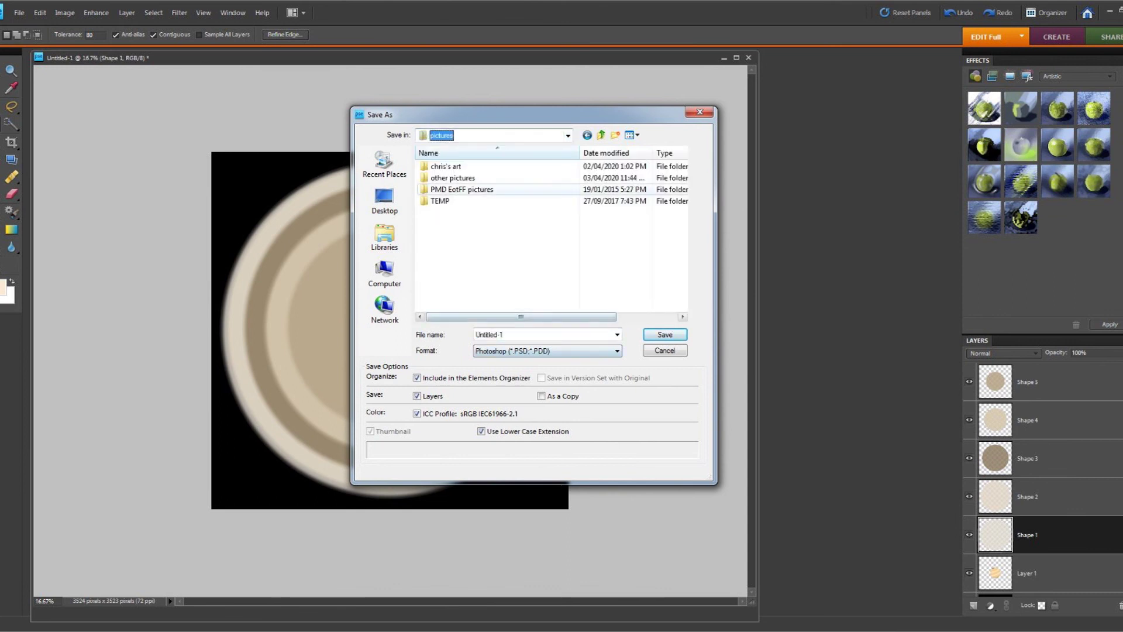
pyautogui.doubleClick(446, 166)
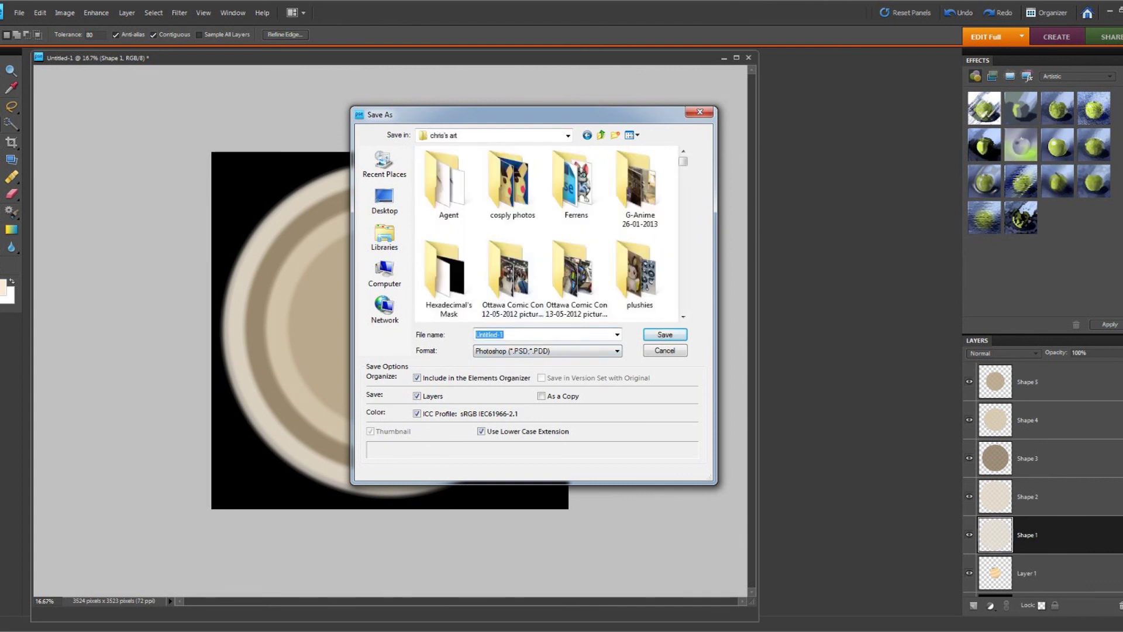
pyautogui.write('Sa')
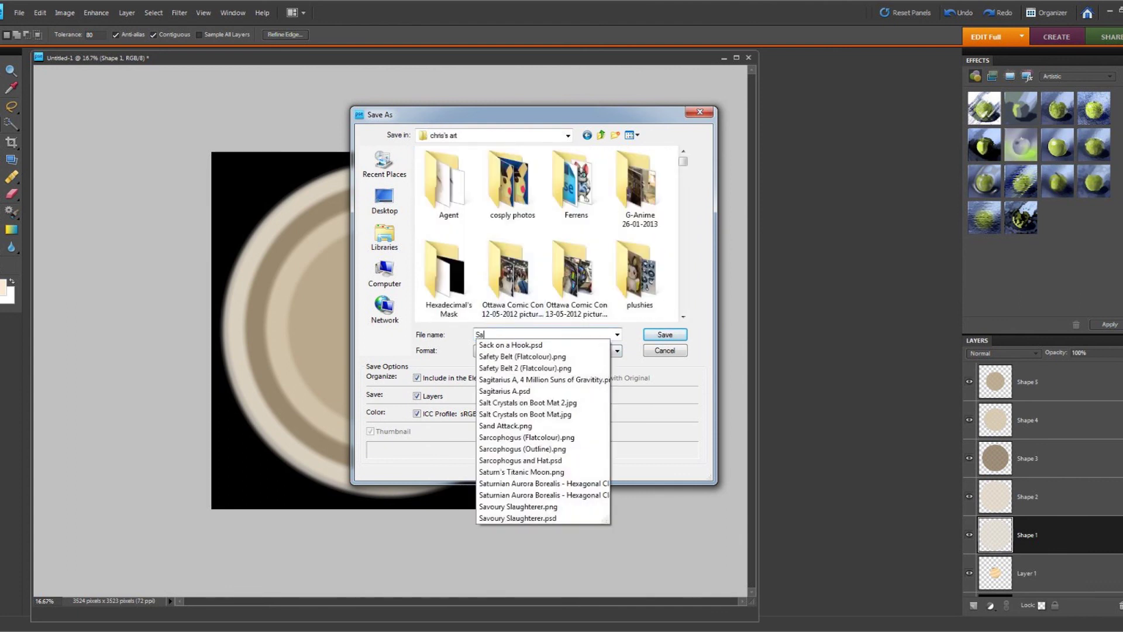
pyautogui.write('turn T')
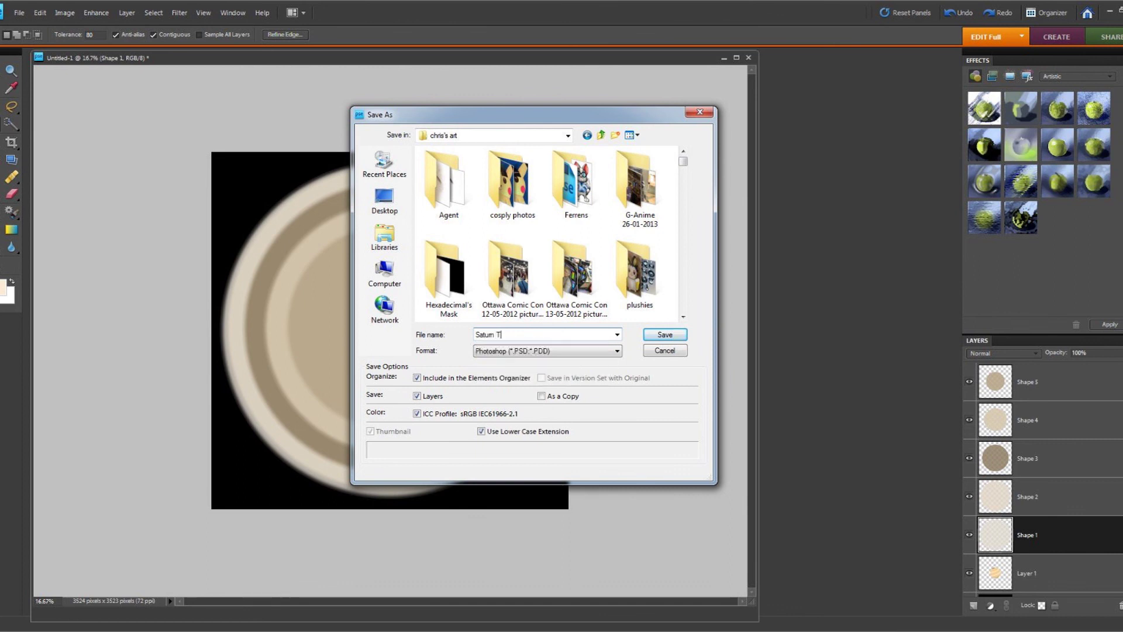
pyautogui.write('utorial')
pyautogui.click(665, 334)
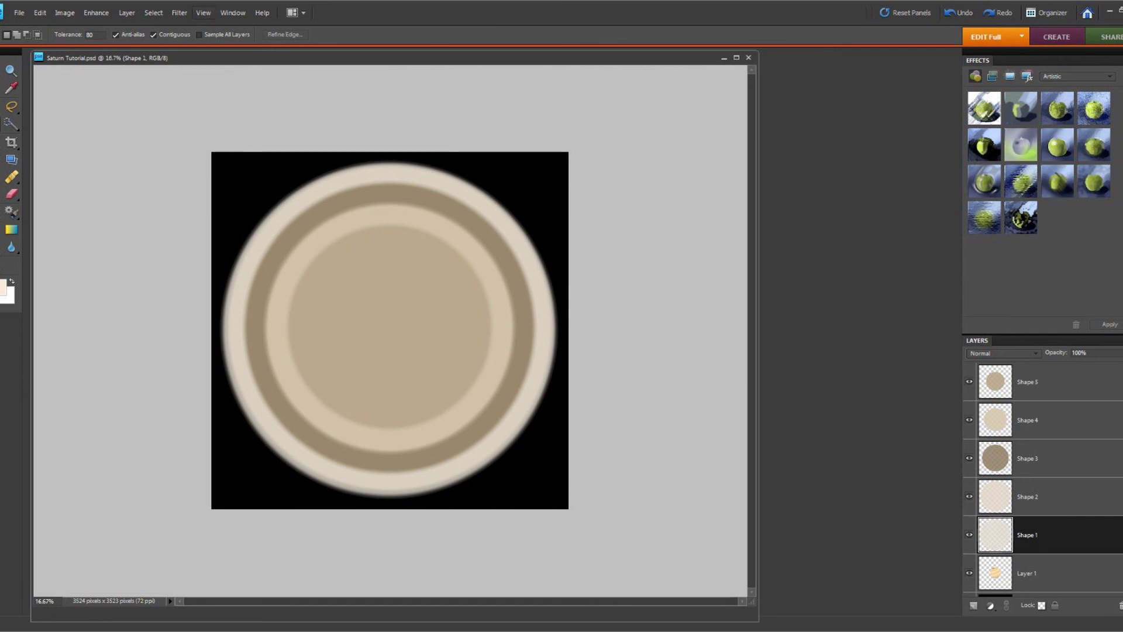
# Step: Select the Shape 5 layer and set up the Eraser with a 1650 px brush at 100% opacity
pyautogui.click(203, 12)
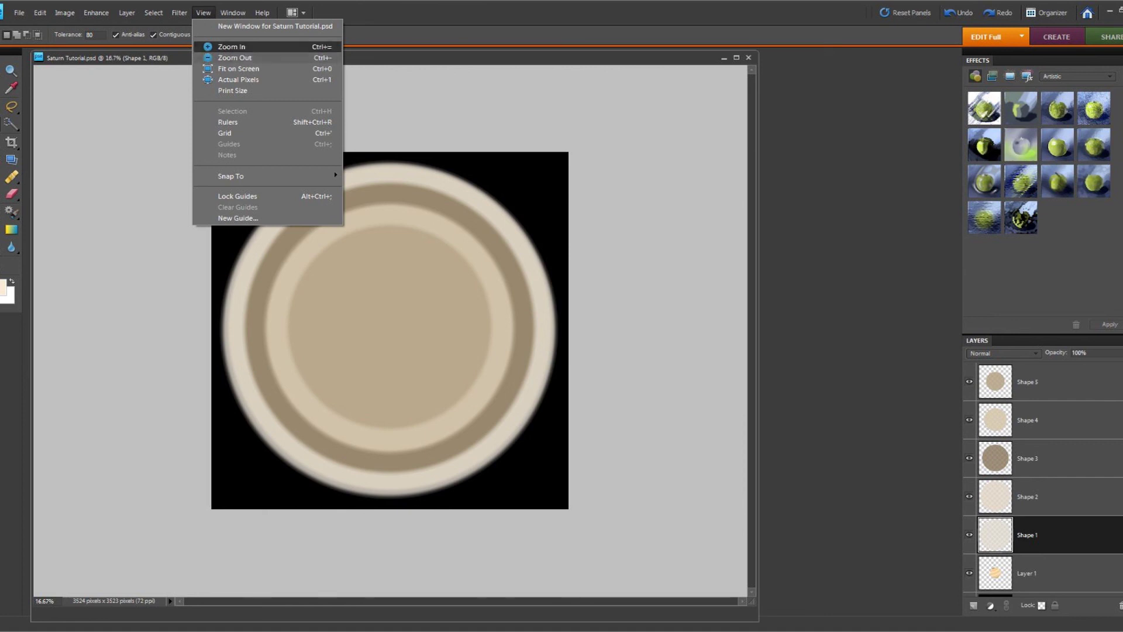
pyautogui.press('Return')
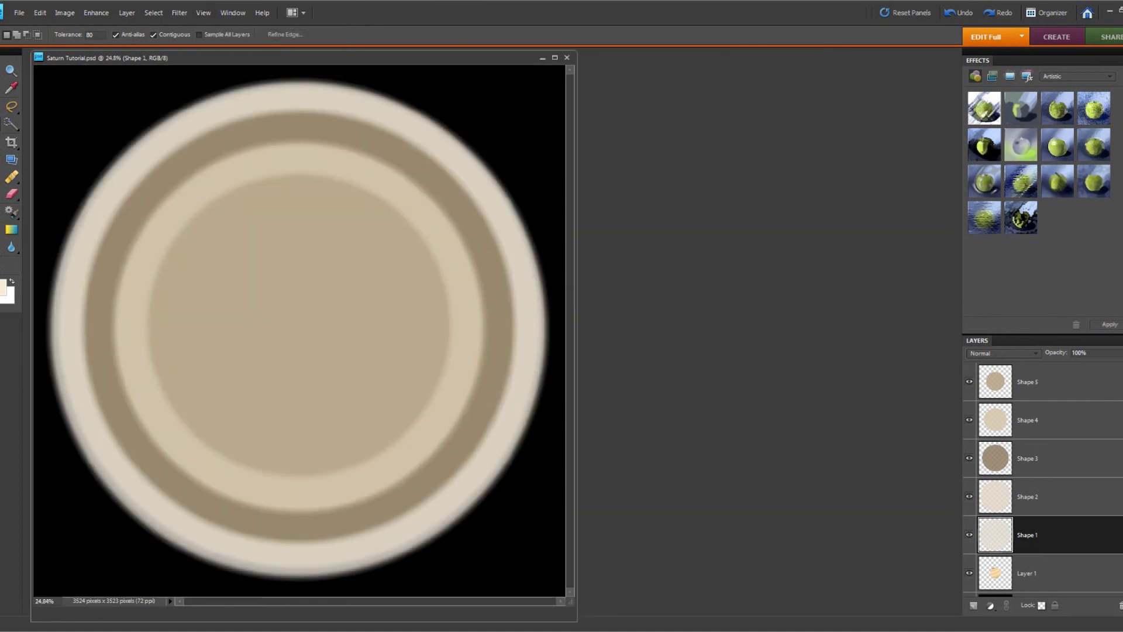
pyautogui.moveTo(576, 334); pyautogui.dragTo(861, 335)
pyautogui.press('e')
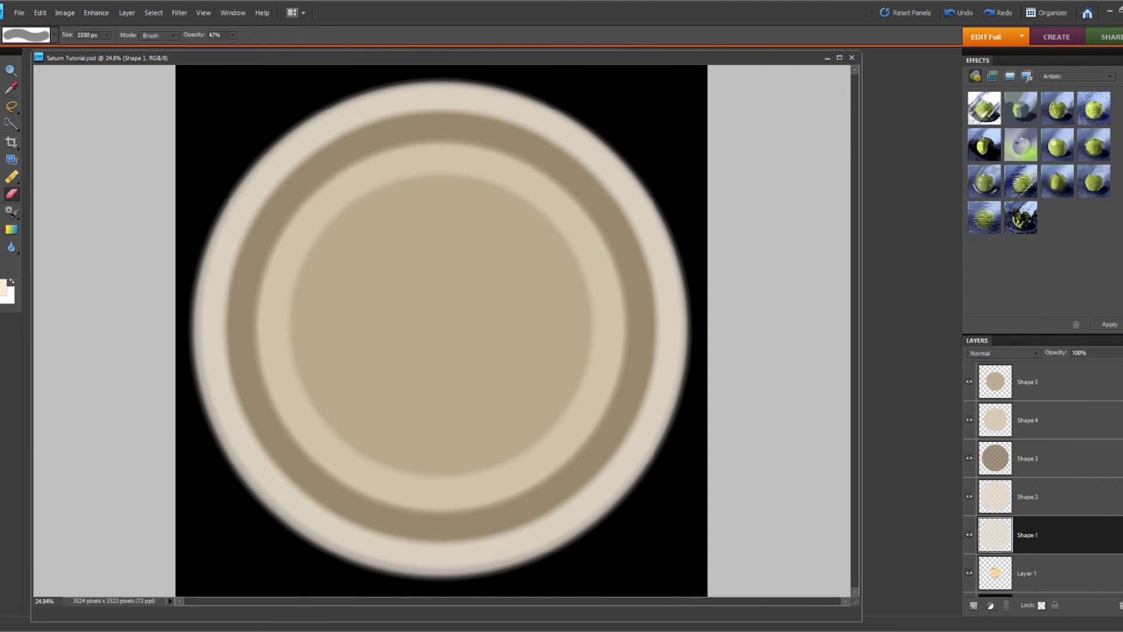
pyautogui.click(107, 35)
pyautogui.moveTo(106, 47); pyautogui.dragTo(97, 47)
pyautogui.click(1053, 382)
pyautogui.click(107, 35)
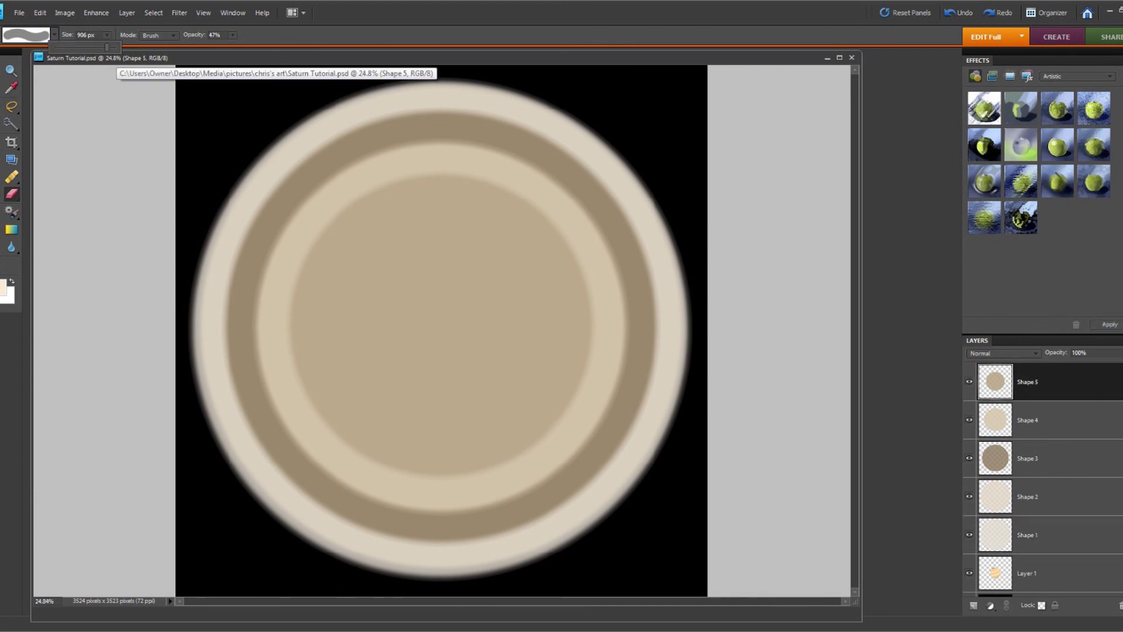
pyautogui.moveTo(107, 47); pyautogui.dragTo(109, 47)
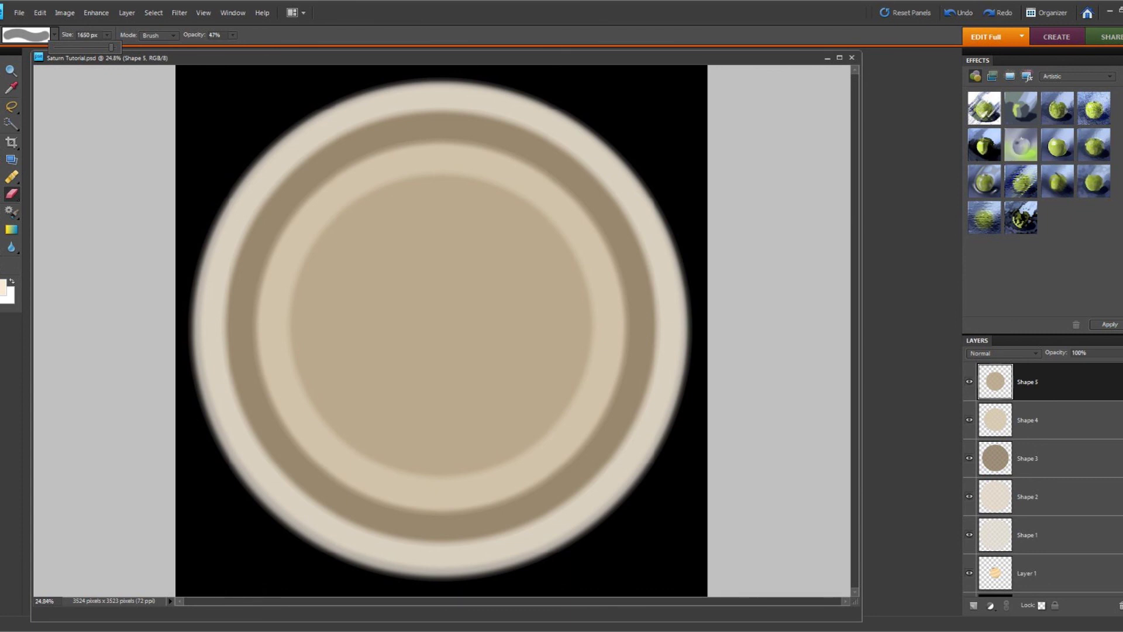
pyautogui.click(233, 35)
pyautogui.moveTo(232, 47); pyautogui.dragTo(268, 47)
pyautogui.click(233, 35)
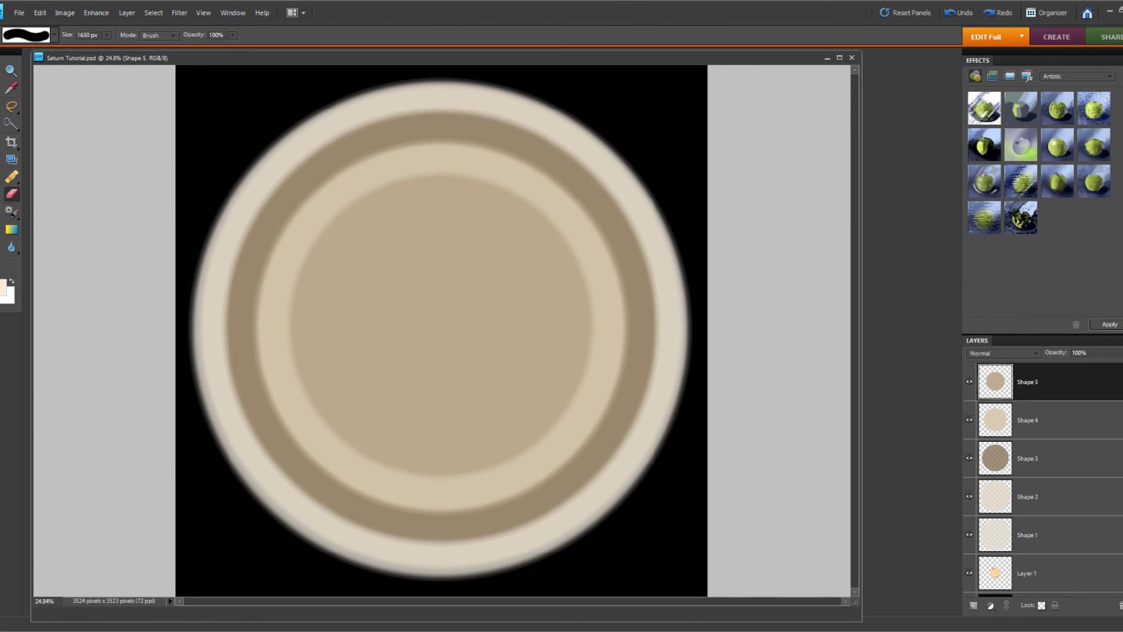
# Step: Erase a circle from the centre of the Shape 5 layer with the 1650 px Eraser in Brush mode
pyautogui.click(167, 35)
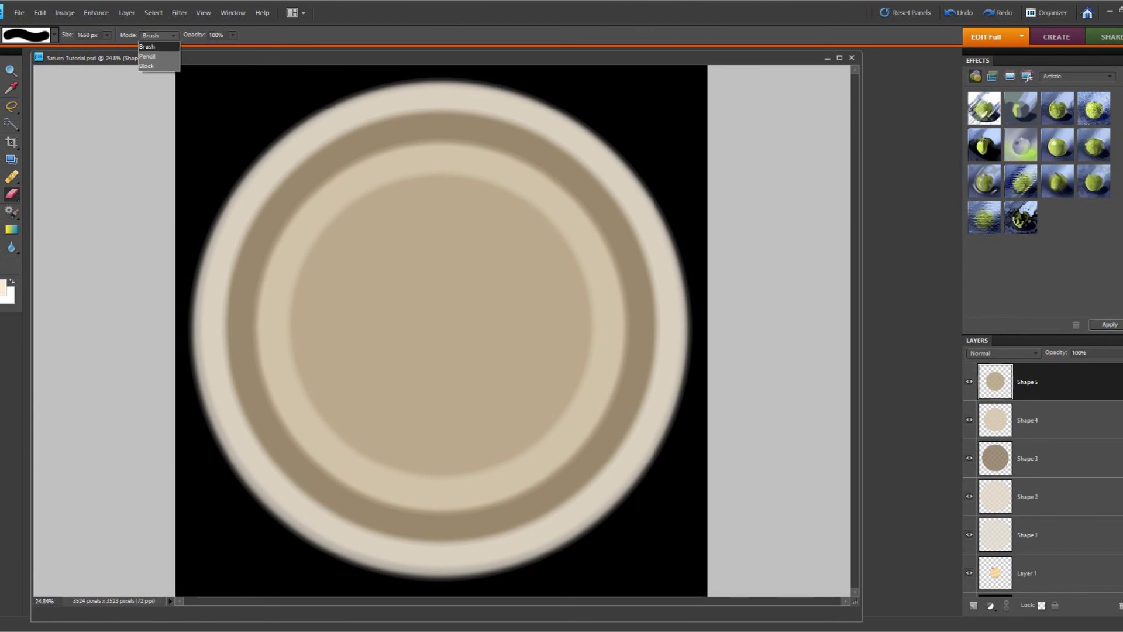
pyautogui.click(149, 46)
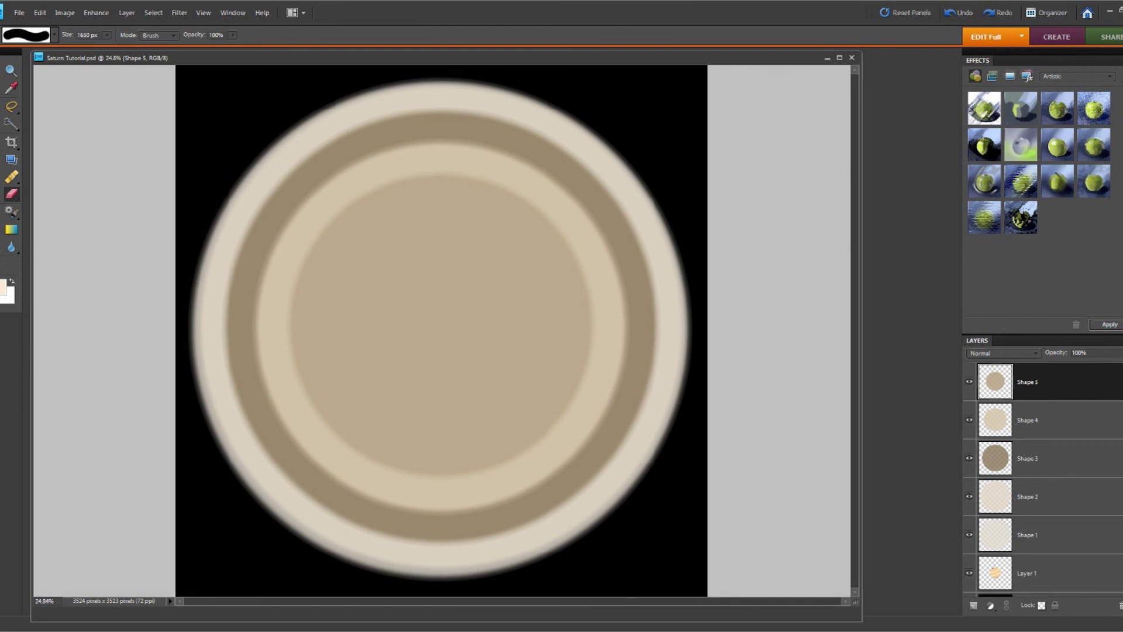
pyautogui.click(441, 325)
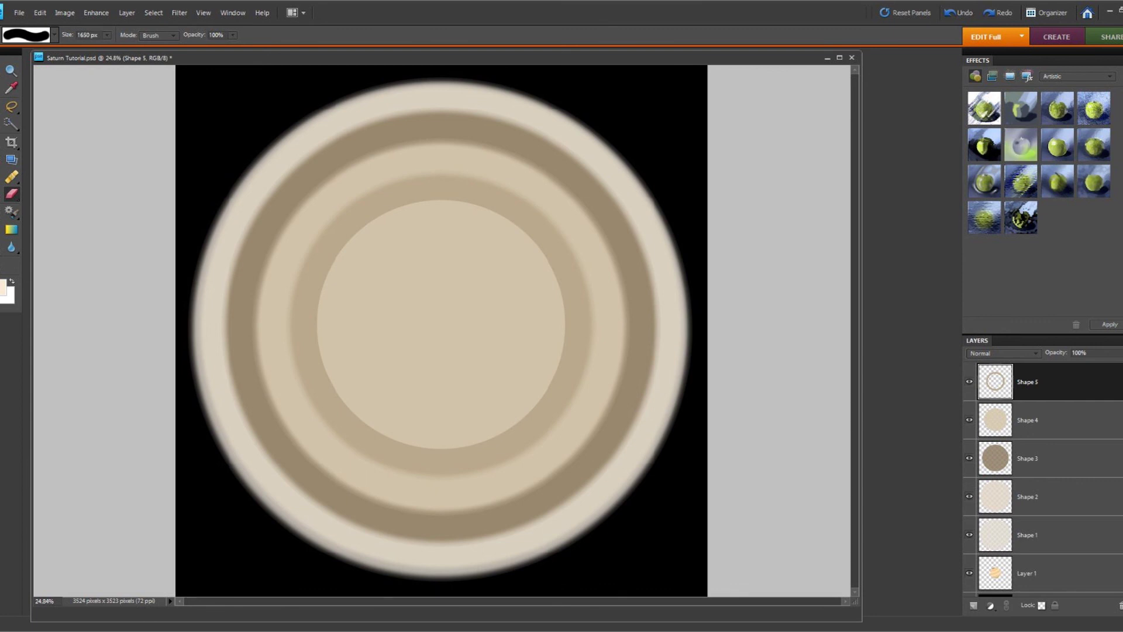
# Step: Soften the Shape 5 ring's inner edge by selecting its erased hole, refining with 22.7 px feather and +56% expansion, and deleting
pyautogui.press('w')
pyautogui.click(441, 325)
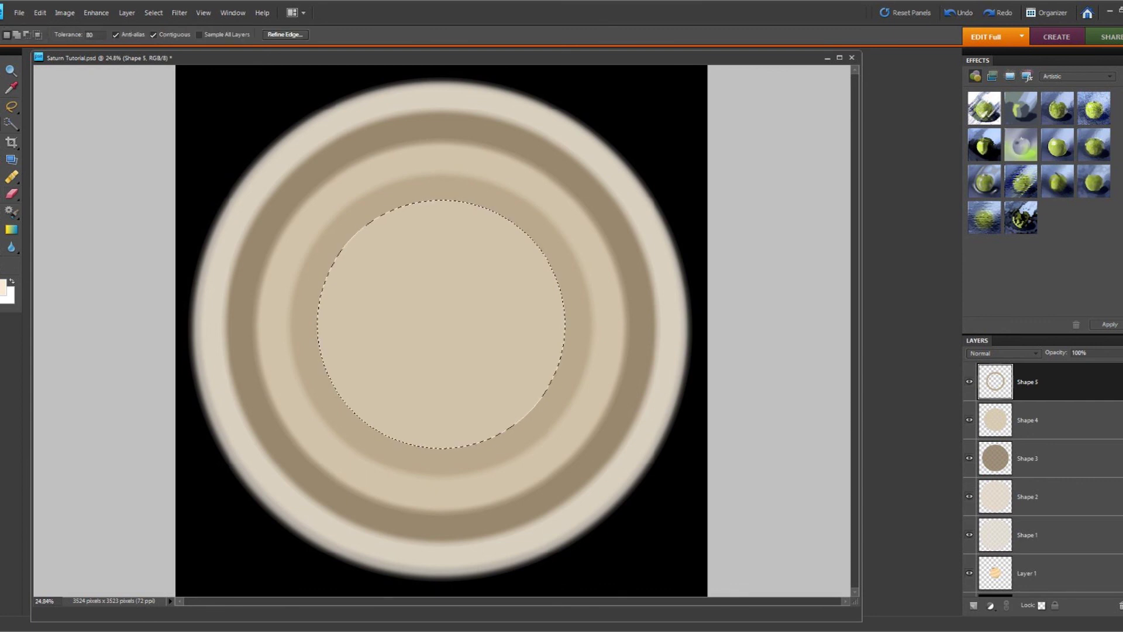
pyautogui.click(285, 35)
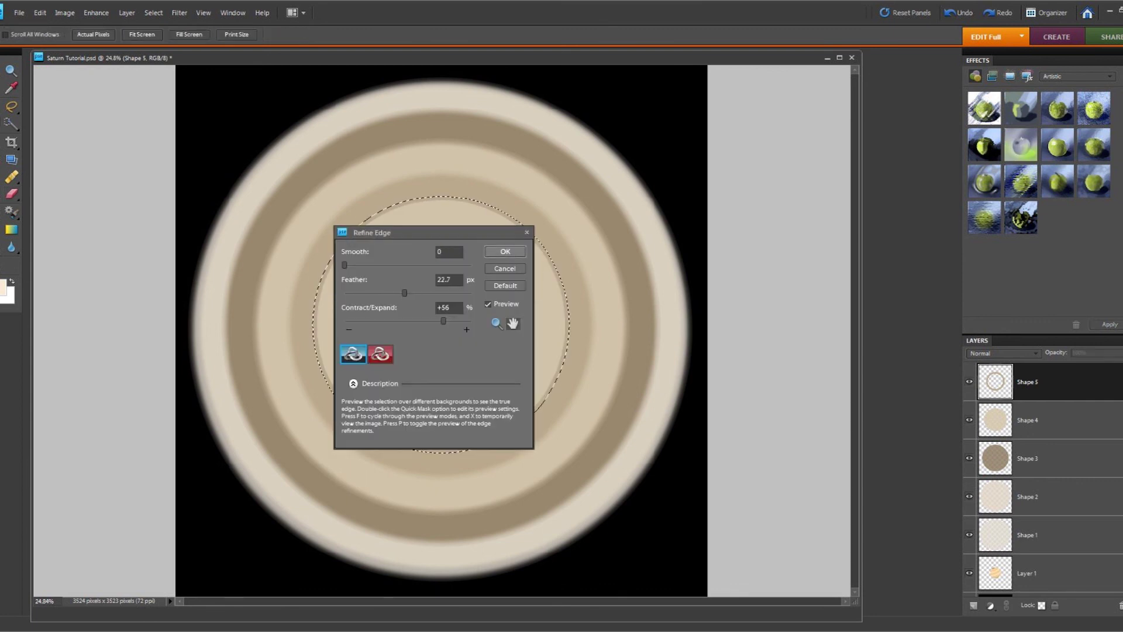
pyautogui.press('Return')
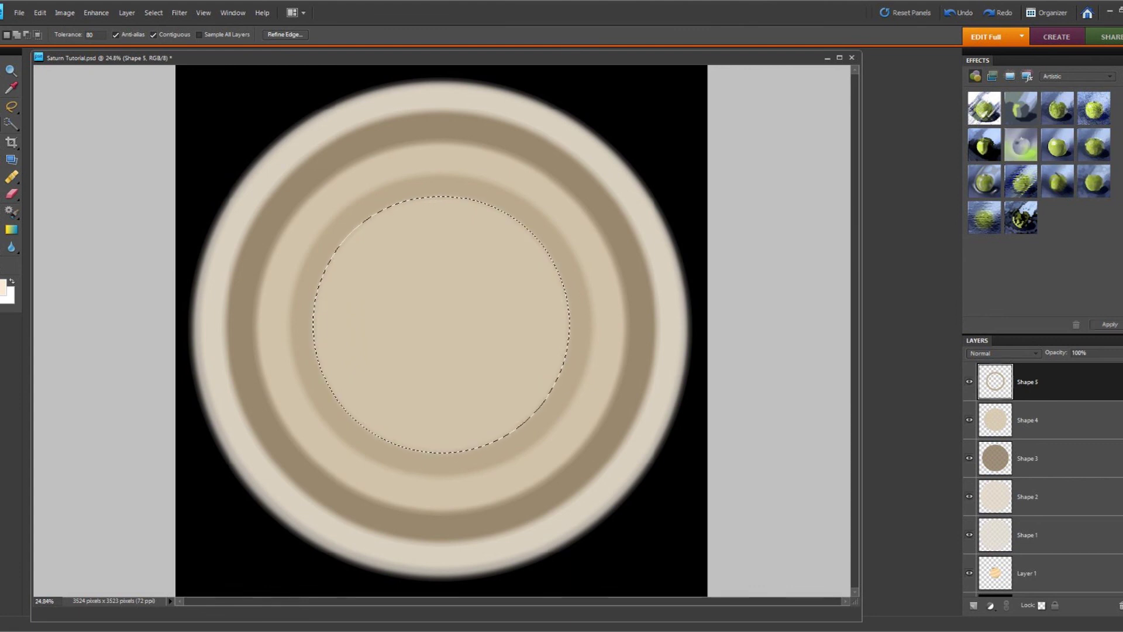
# Step: On the Shape 4 layer, clear the selection and erase a centred circle with a 2075 px Eraser
pyautogui.click(1028, 420)
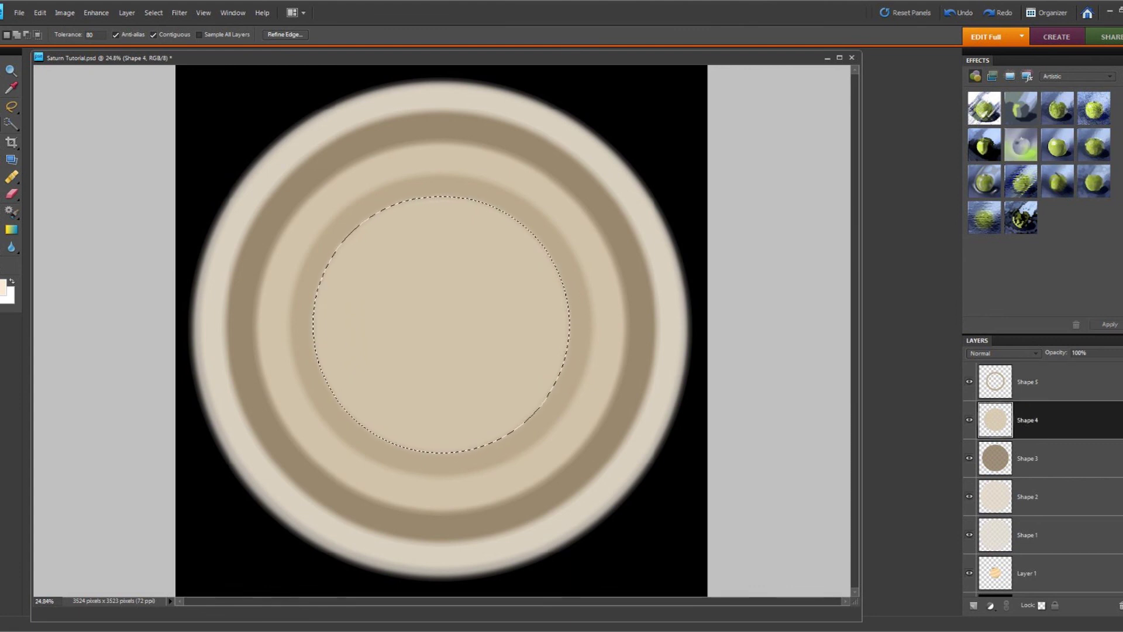
pyautogui.click(11, 193)
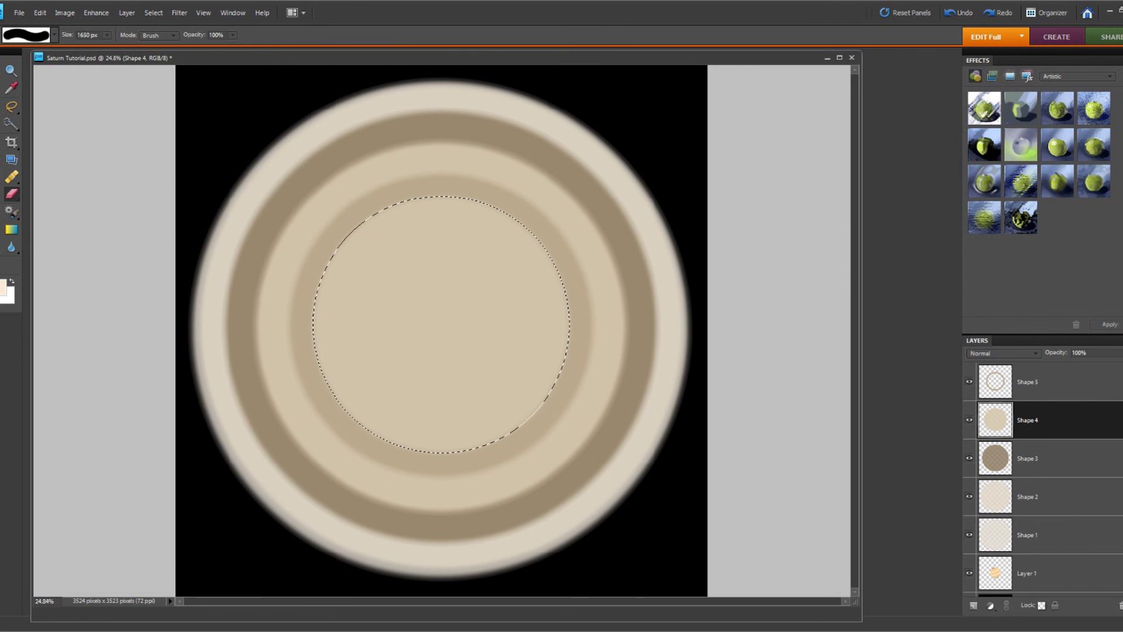
pyautogui.click(153, 12)
pyautogui.click(166, 37)
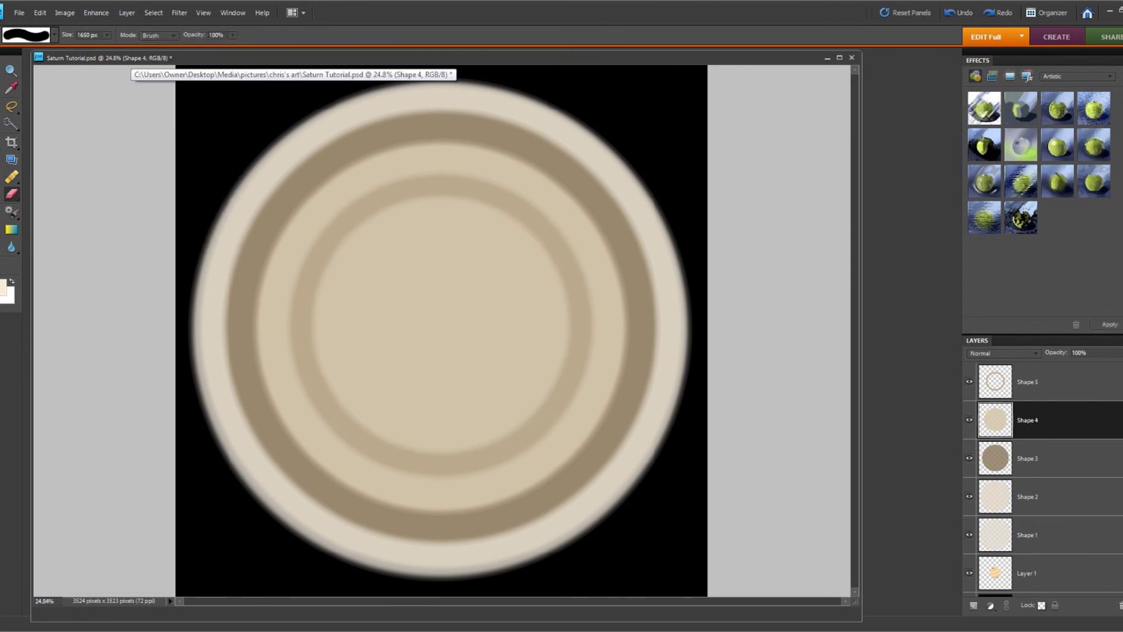
pyautogui.click(107, 35)
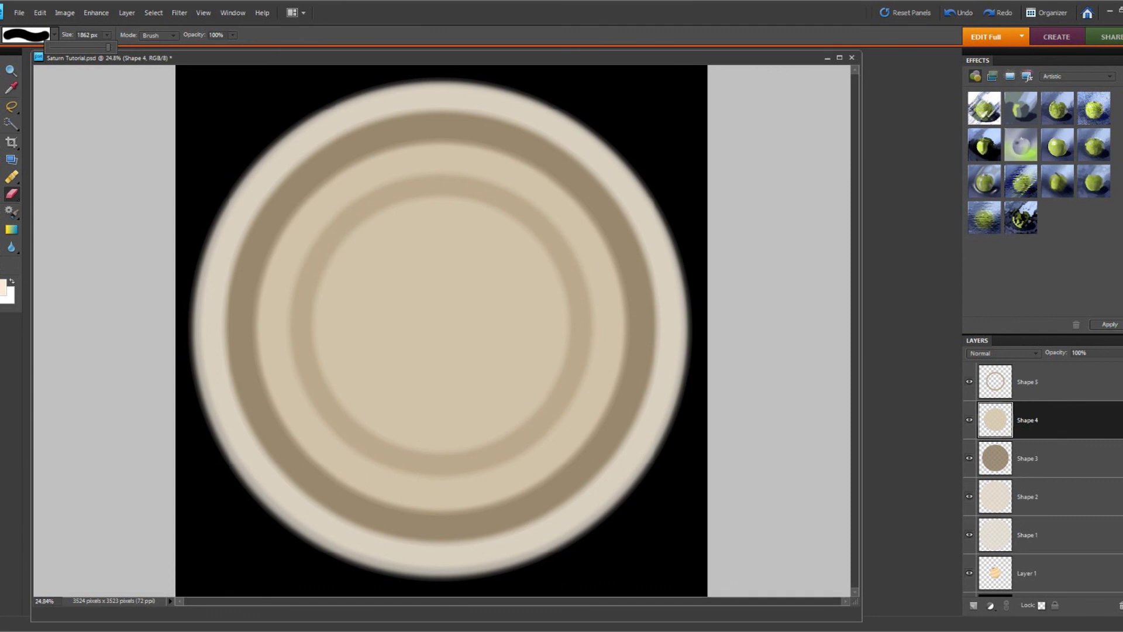
pyautogui.moveTo(108, 47); pyautogui.dragTo(109, 47)
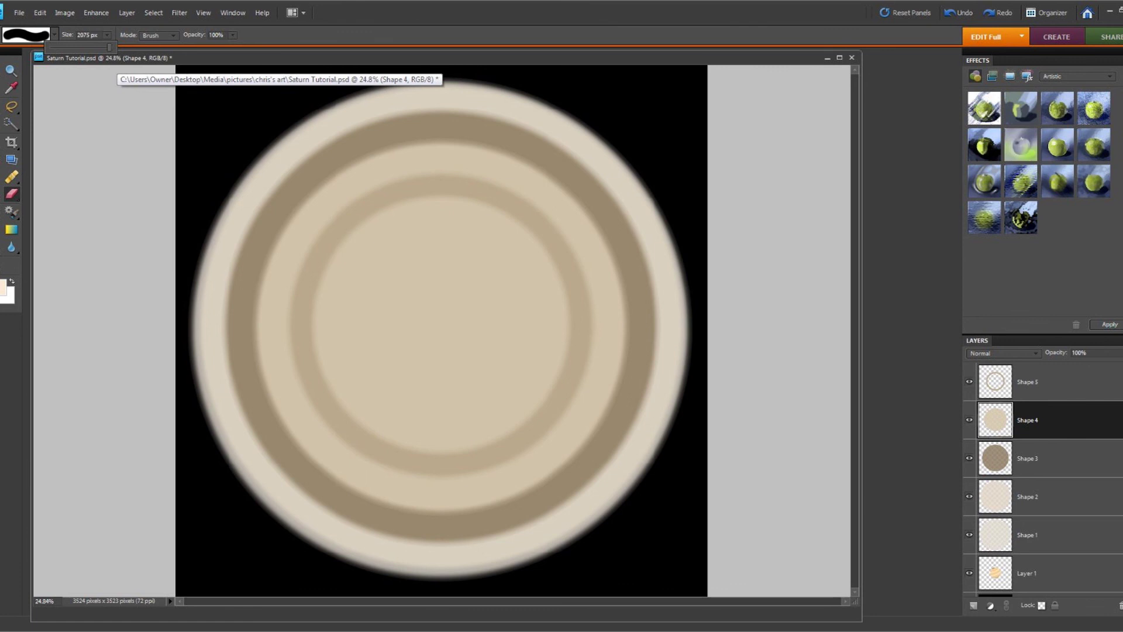
pyautogui.click(439, 325)
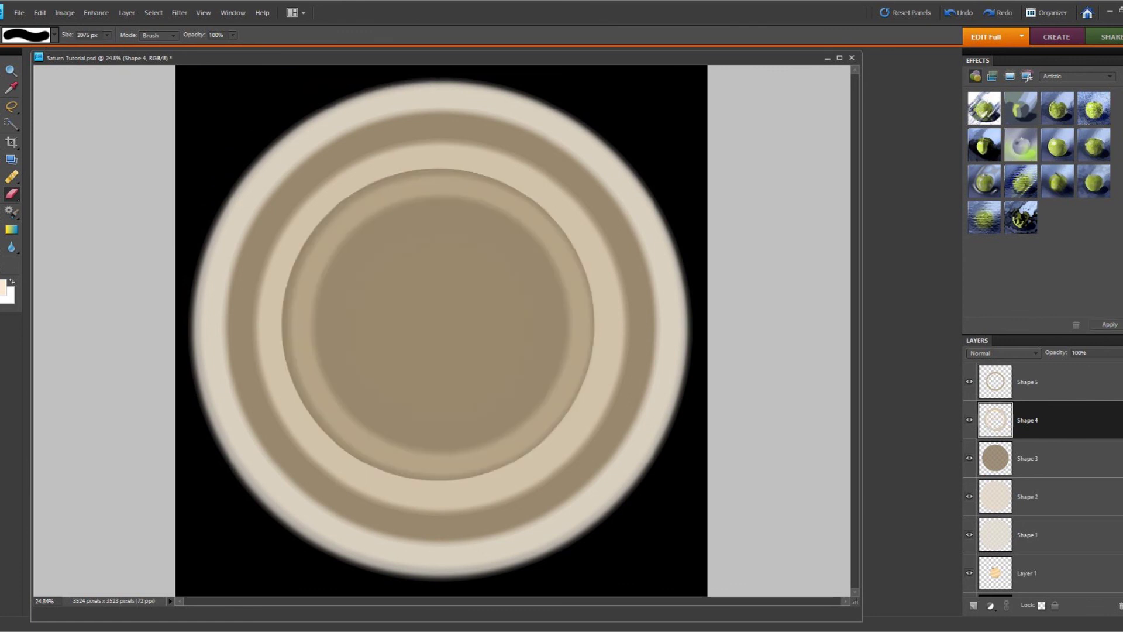
# Step: Soften the Shape 4 ring's inner edge by deleting its hole selection refined with 22.7 px feather and +56% expansion, then deselect
pyautogui.press('w')
pyautogui.click(439, 325)
pyautogui.click(285, 35)
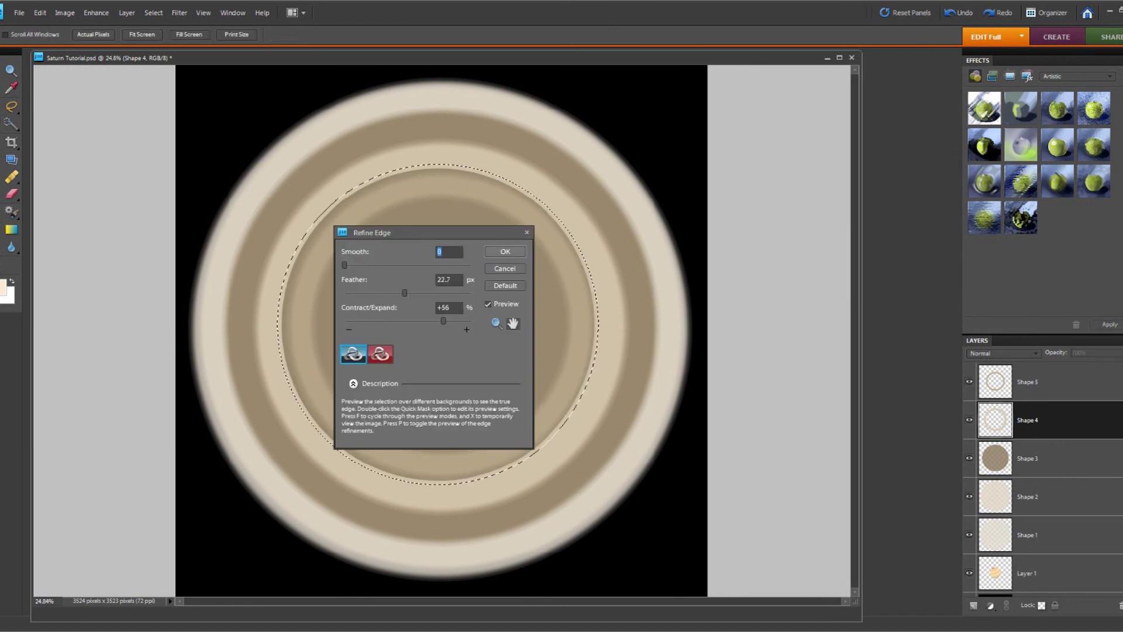
pyautogui.press('Return')
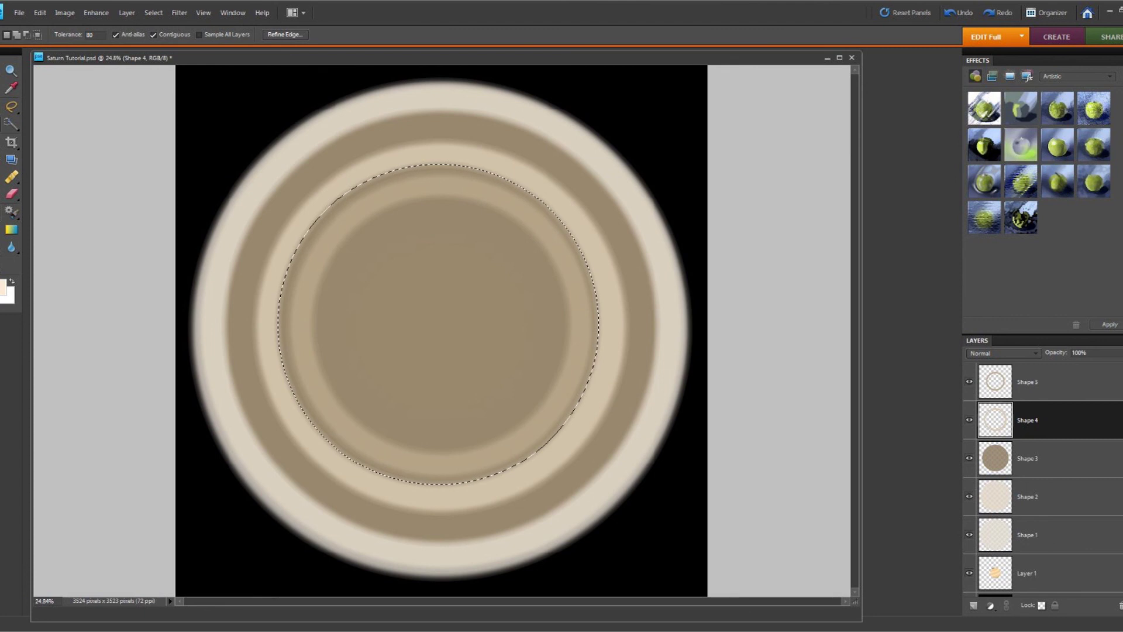
pyautogui.click(153, 13)
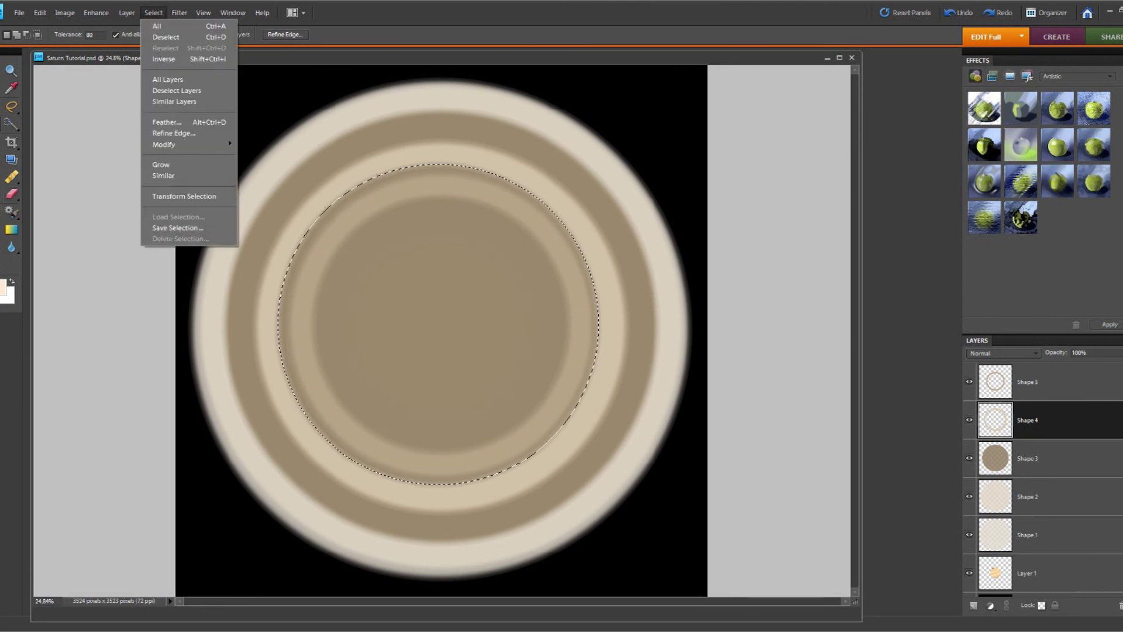
pyautogui.click(166, 37)
# Step: Erase a centred circle from the Shape 3 layer with the Eraser enlarged to 2181 px
pyautogui.click(1053, 459)
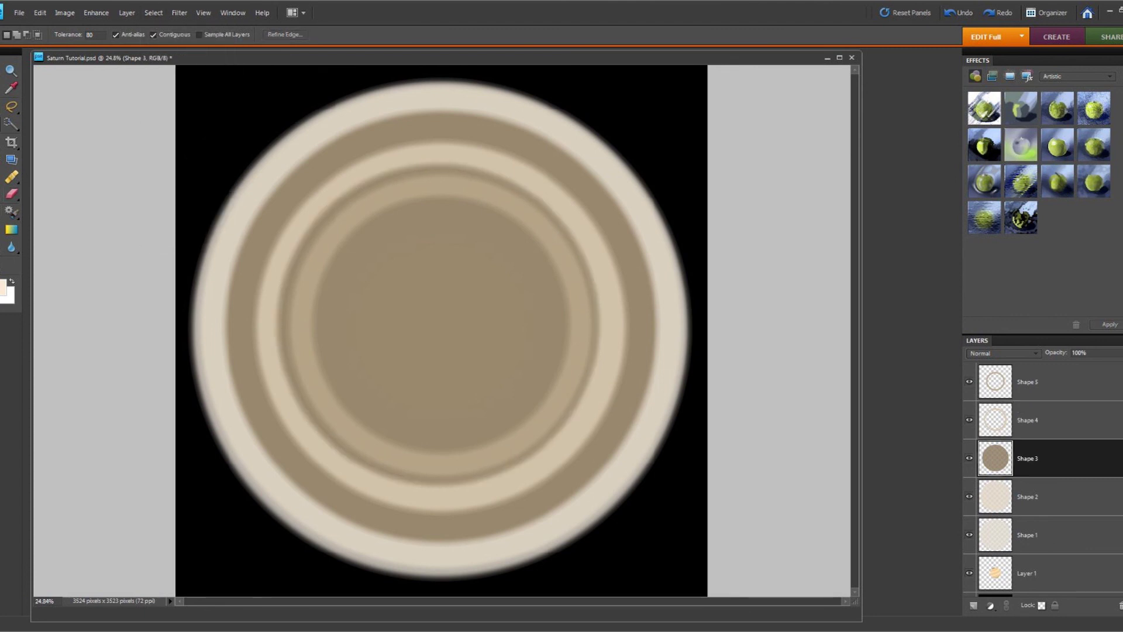
pyautogui.press('e')
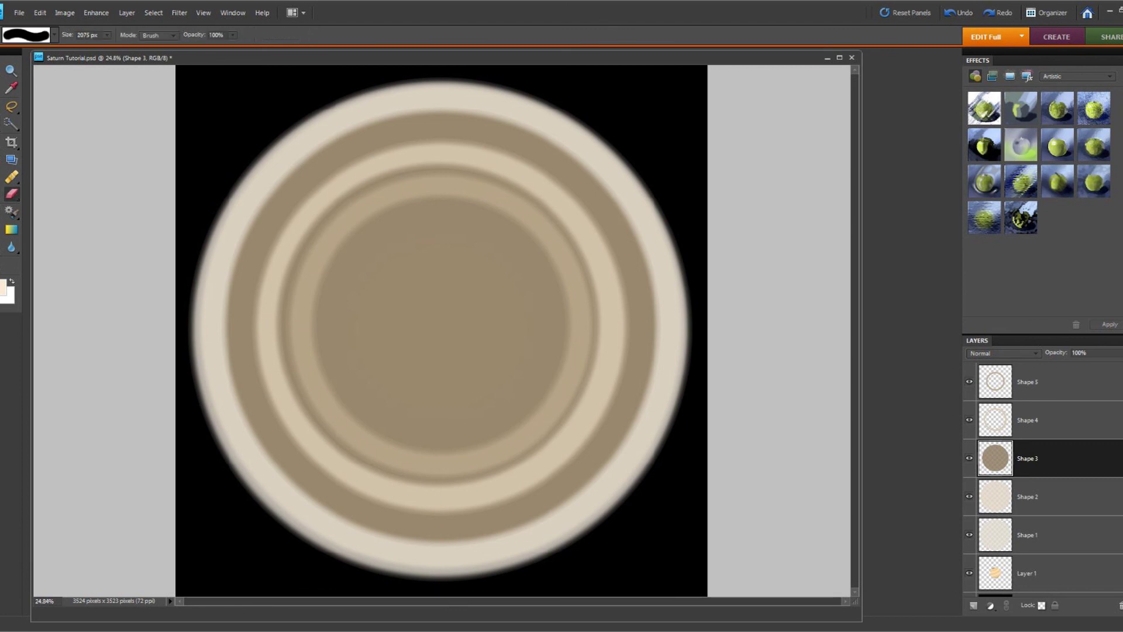
pyautogui.click(107, 36)
pyautogui.moveTo(106, 48); pyautogui.dragTo(108, 47)
pyautogui.moveTo(106, 47); pyautogui.dragTo(108, 47)
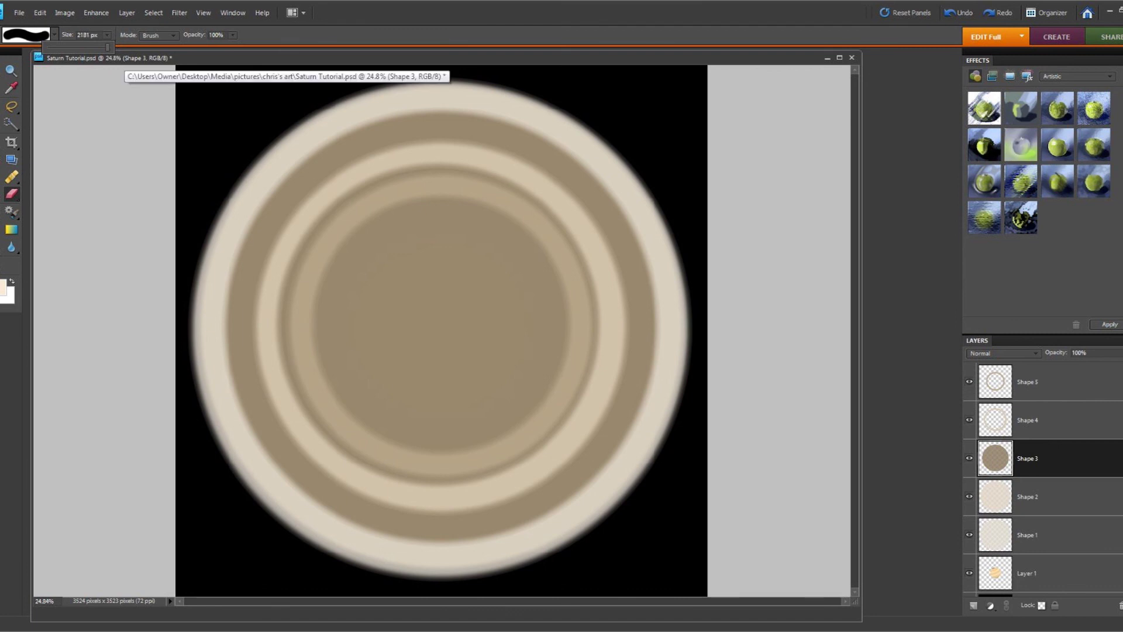
pyautogui.click(442, 325)
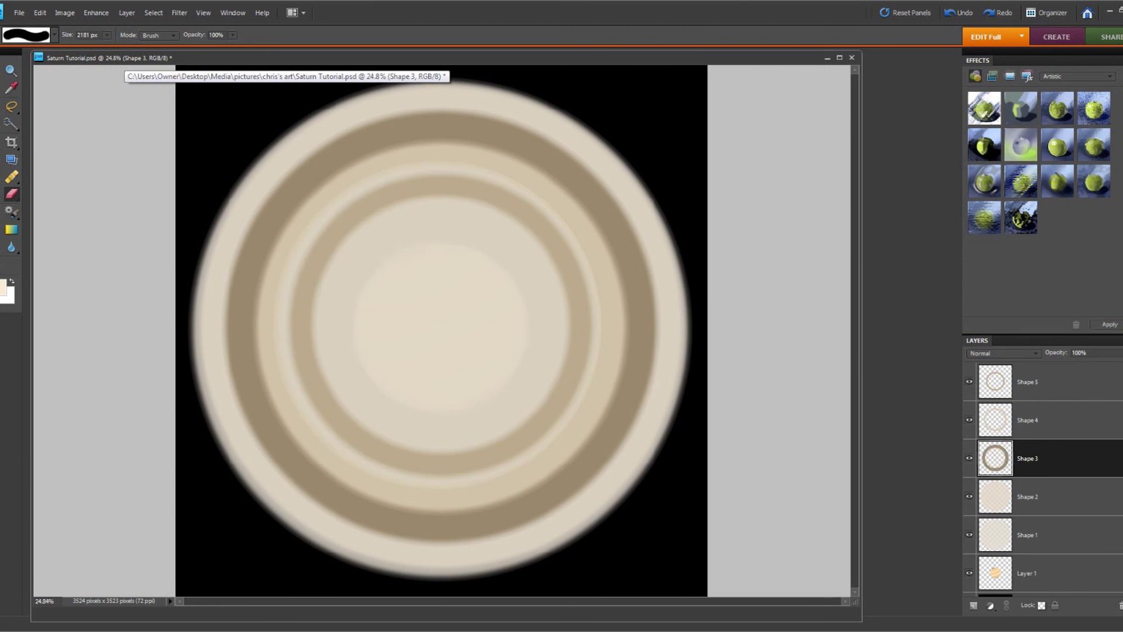
# Step: Select the erased hole of Shape 3, refine it with 22.7 px feather and +56% expansion, and delete to soften the inner edge
pyautogui.click(11, 124)
pyautogui.click(440, 325)
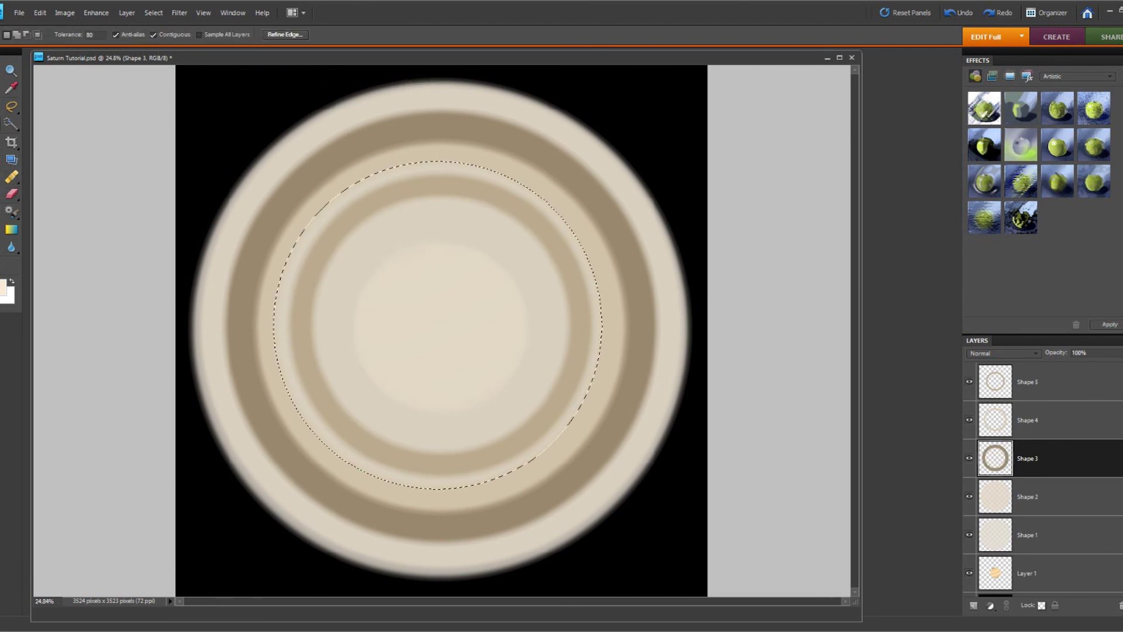
pyautogui.click(285, 34)
pyautogui.click(502, 251)
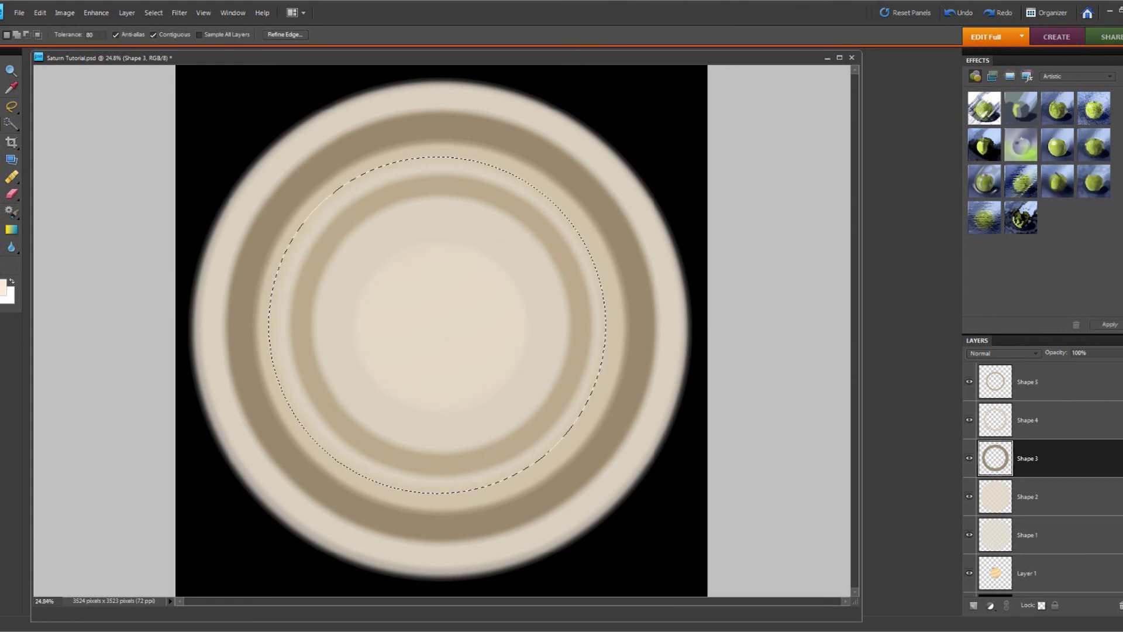
# Step: On the Shape 2 layer, clear the selection and erase a centred circle with a 2220 px Eraser
pyautogui.click(1029, 497)
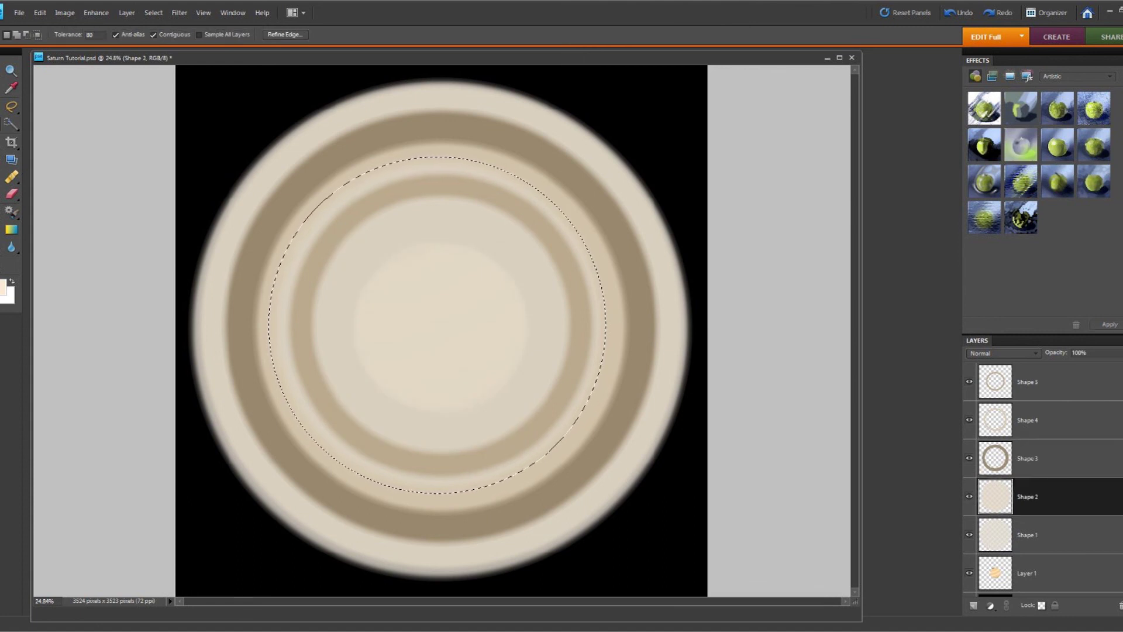
pyautogui.click(154, 12)
pyautogui.click(161, 36)
pyautogui.press('e')
pyautogui.click(107, 36)
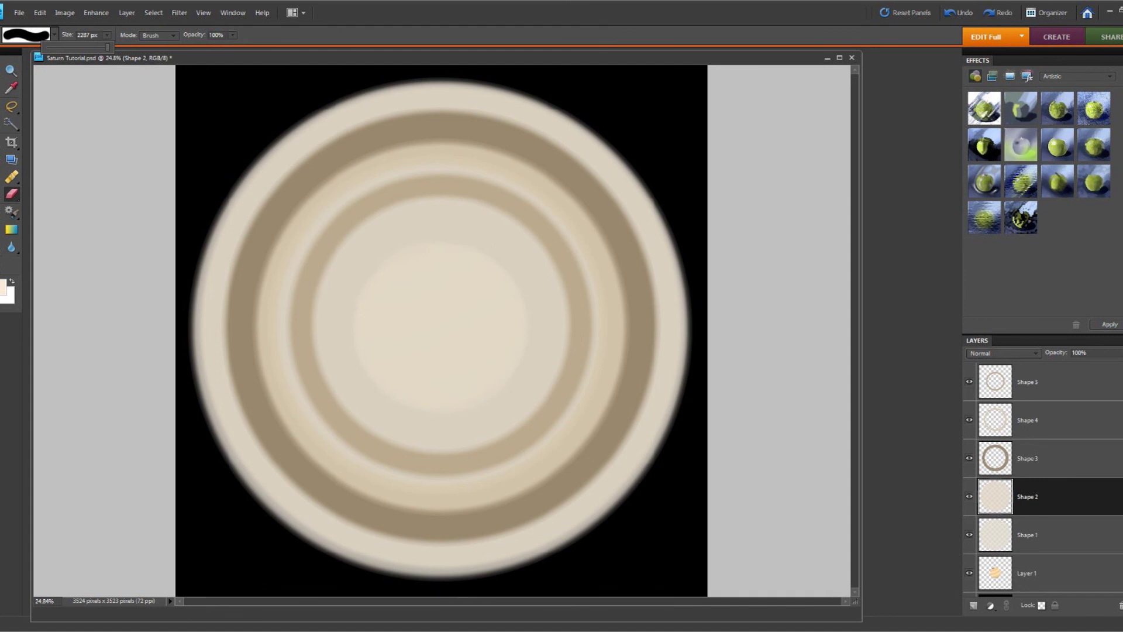
pyautogui.moveTo(107, 47); pyautogui.dragTo(106, 46)
pyautogui.moveTo(106, 47); pyautogui.dragTo(107, 47)
pyautogui.moveTo(90, 35); pyautogui.dragTo(83, 35)
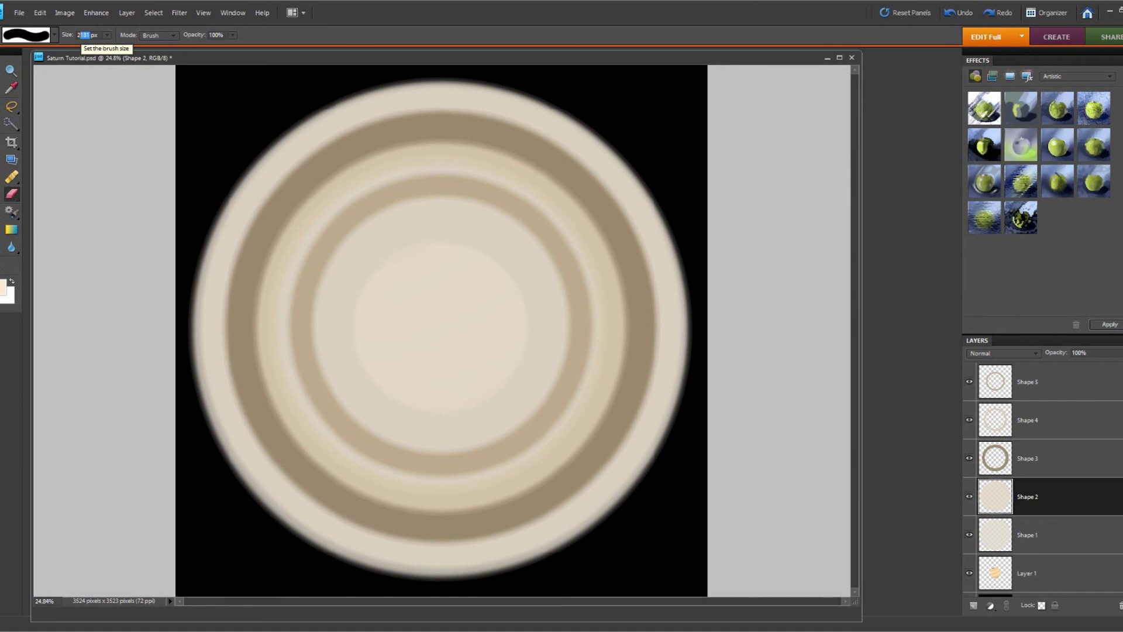
pyautogui.write('220')
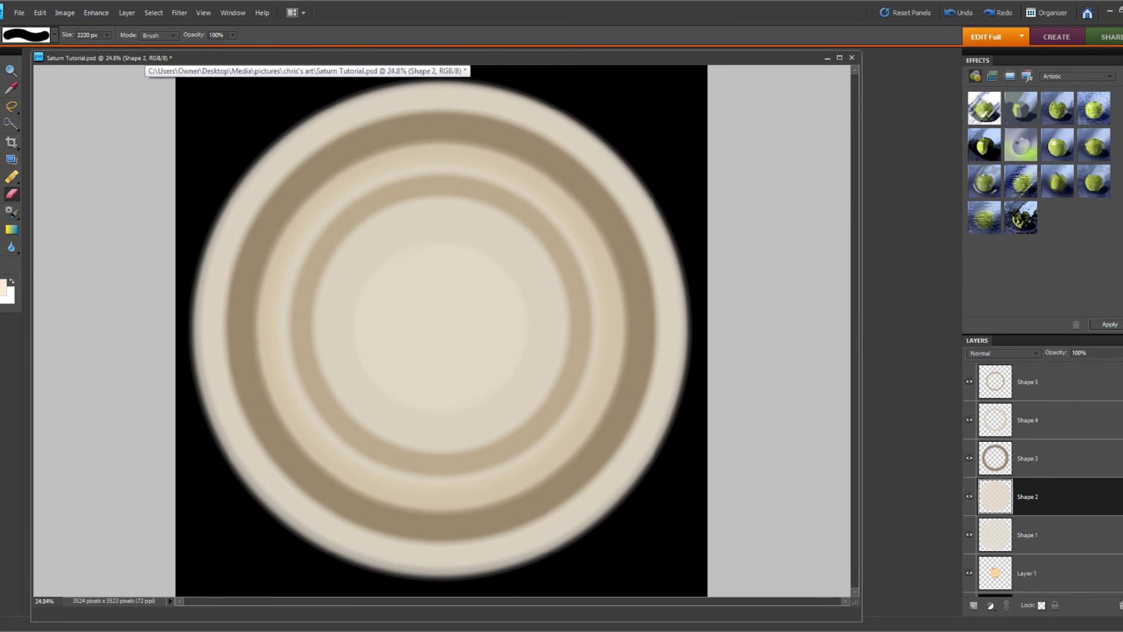
pyautogui.click(438, 324)
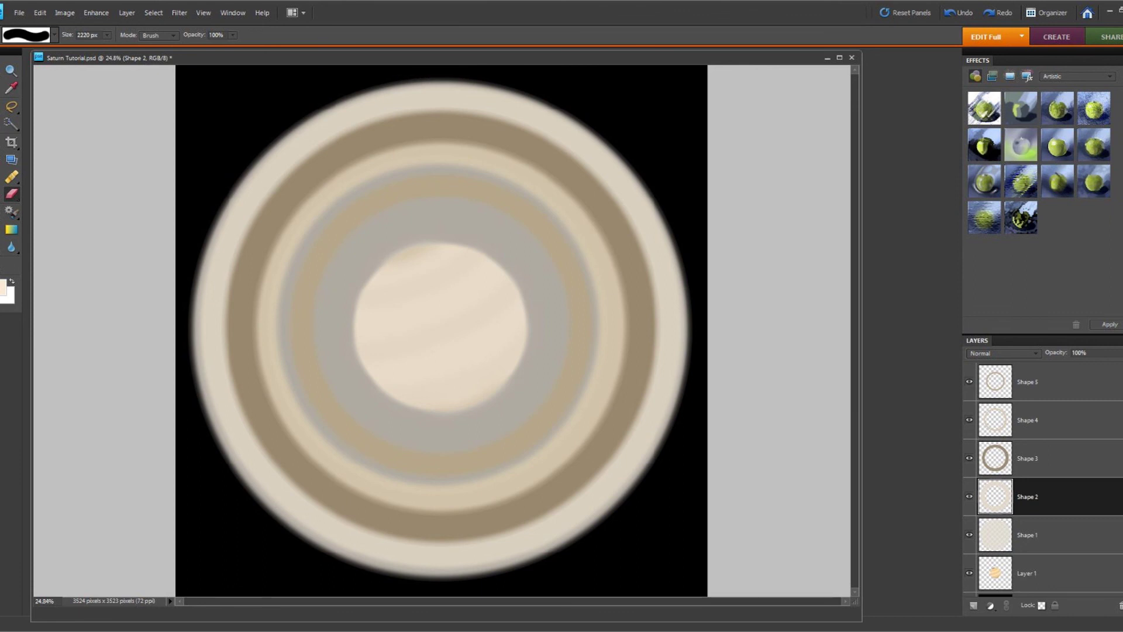
# Step: Select the erased hole of Shape 2, refine it with 22.7 px feather and +56% expansion, and delete to soften the edge
pyautogui.press('w')
pyautogui.click(438, 325)
pyautogui.click(285, 34)
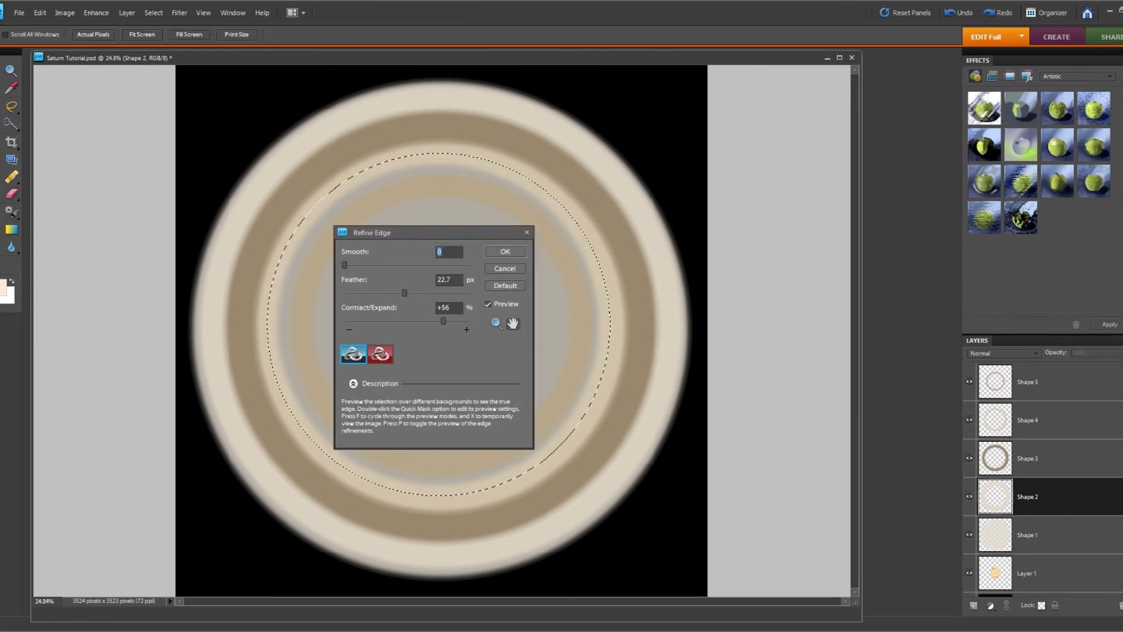
pyautogui.click(504, 251)
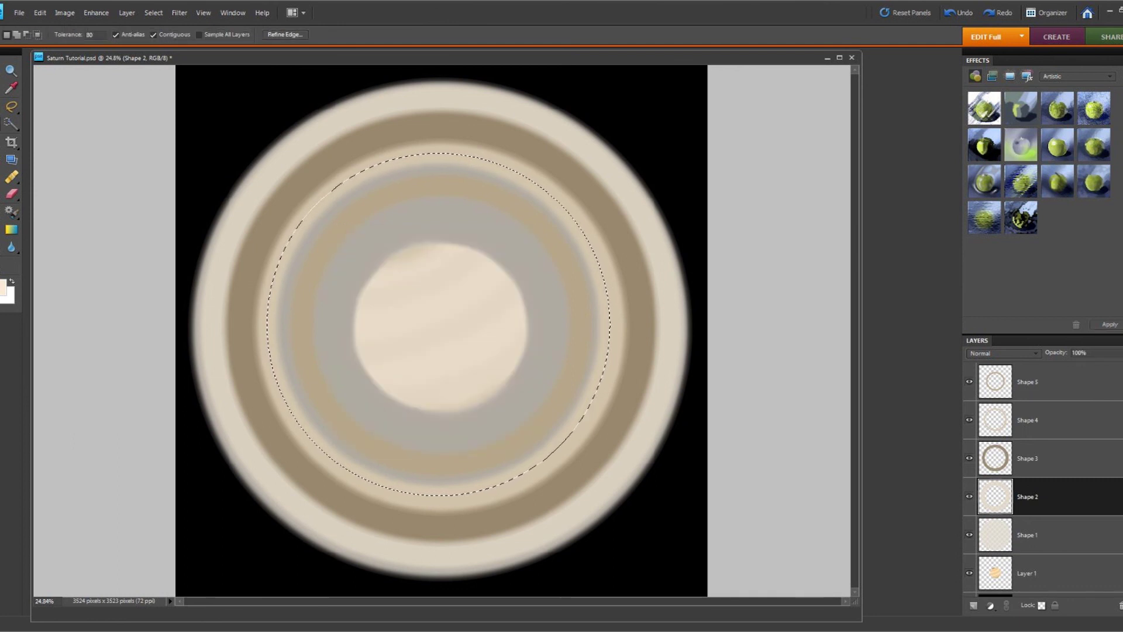
# Step: Prepare to erase on the Shape 1 layer with a 2394 px Eraser and clear the selection
pyautogui.click(1028, 536)
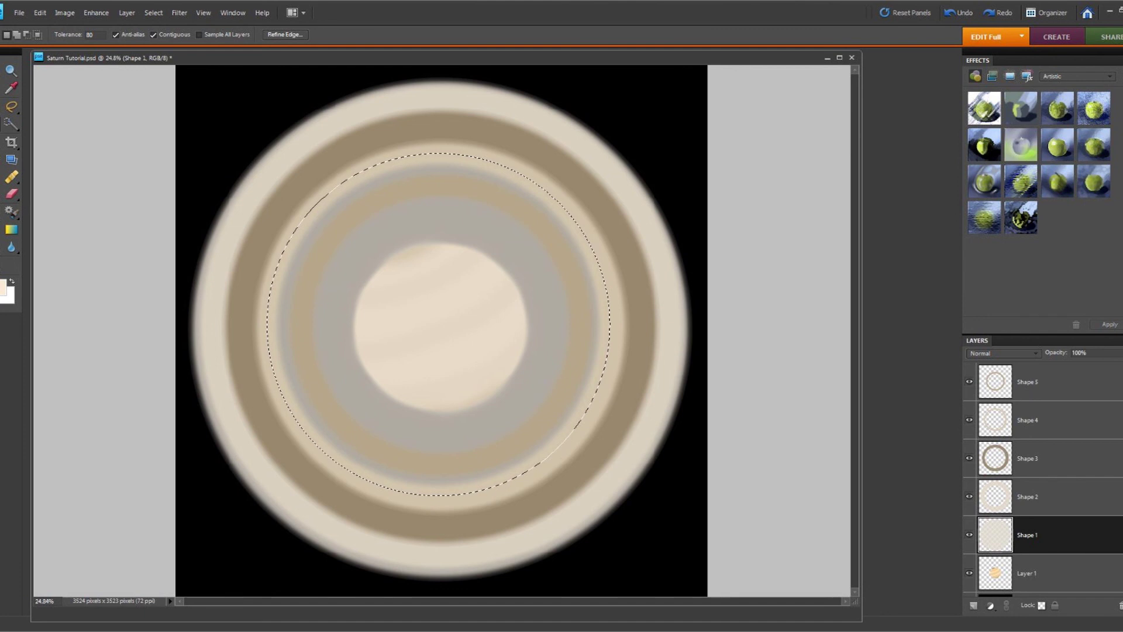
pyautogui.press('e')
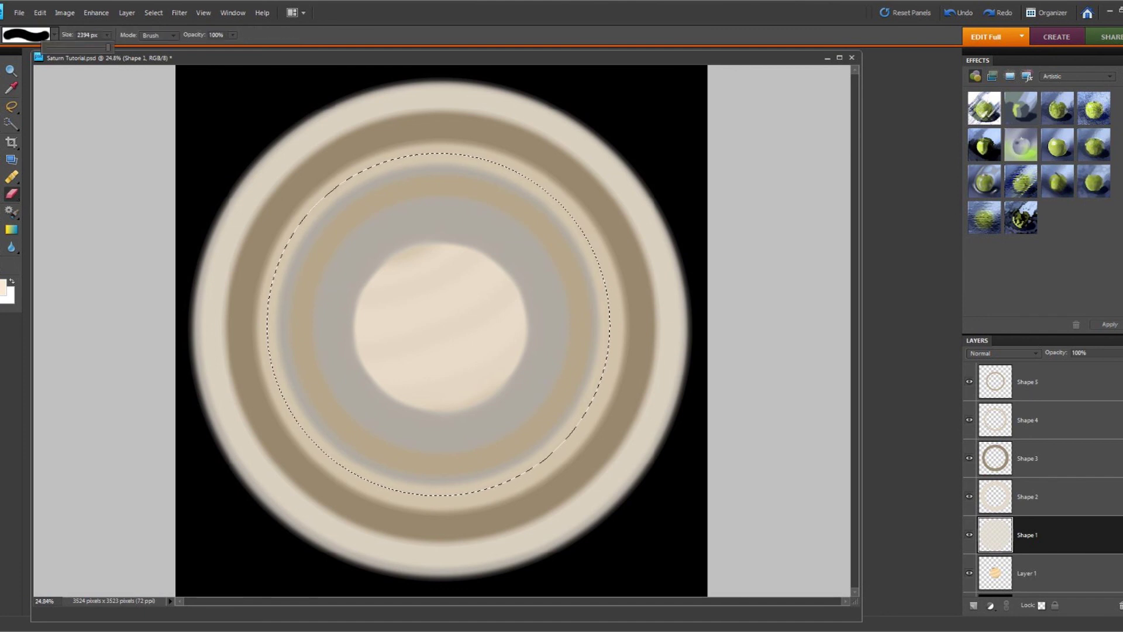
pyautogui.click(153, 12)
pyautogui.click(161, 36)
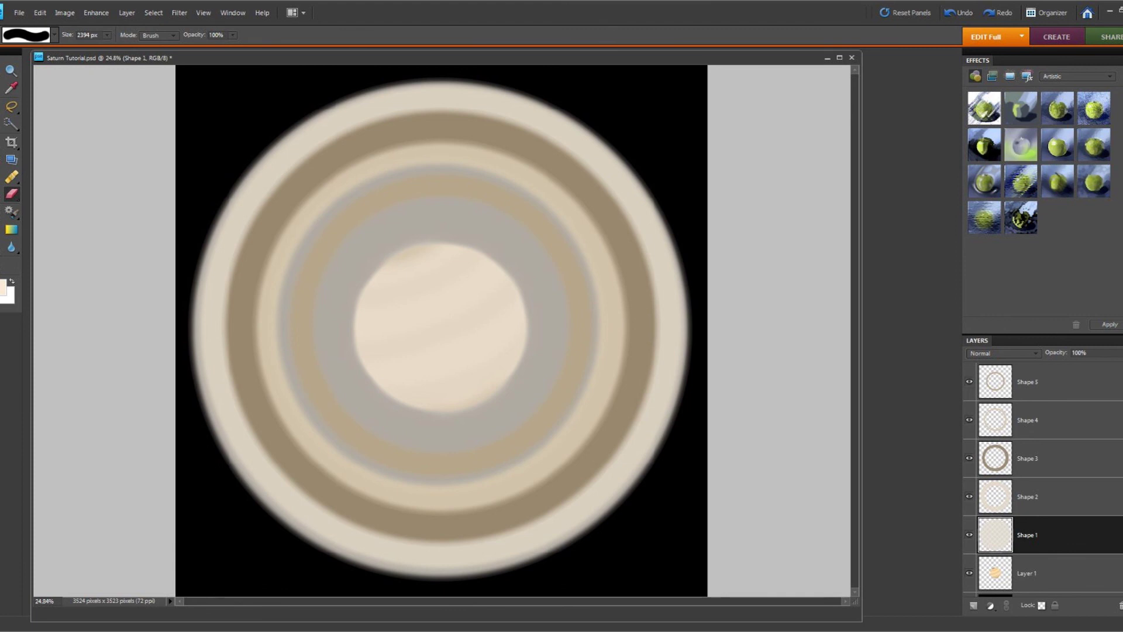
pyautogui.click(438, 326)
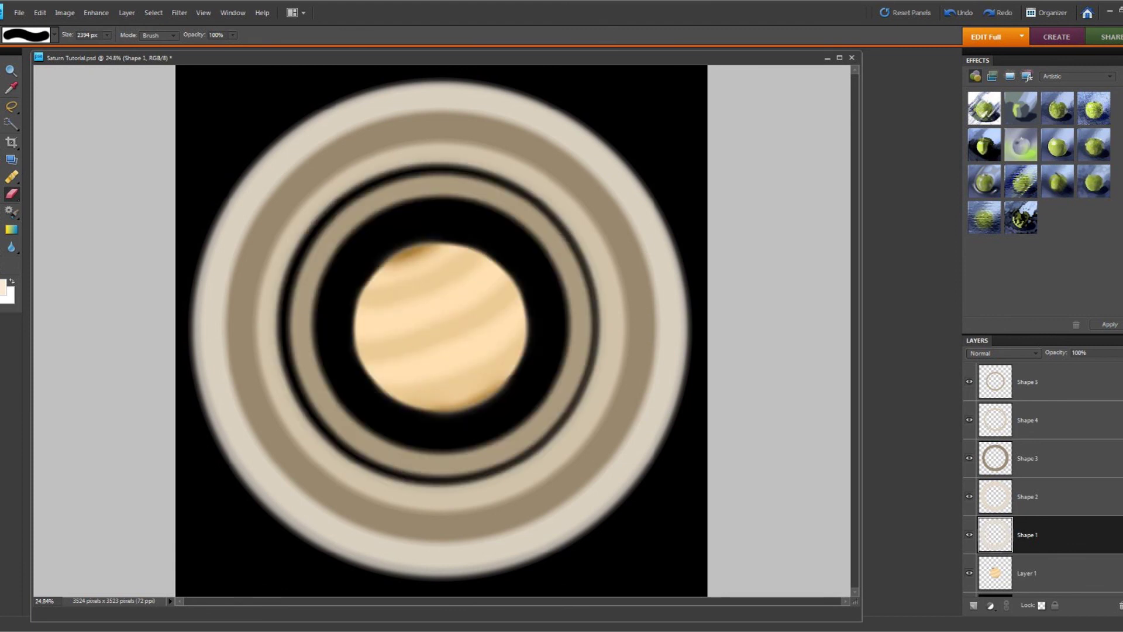
pyautogui.click(40, 13)
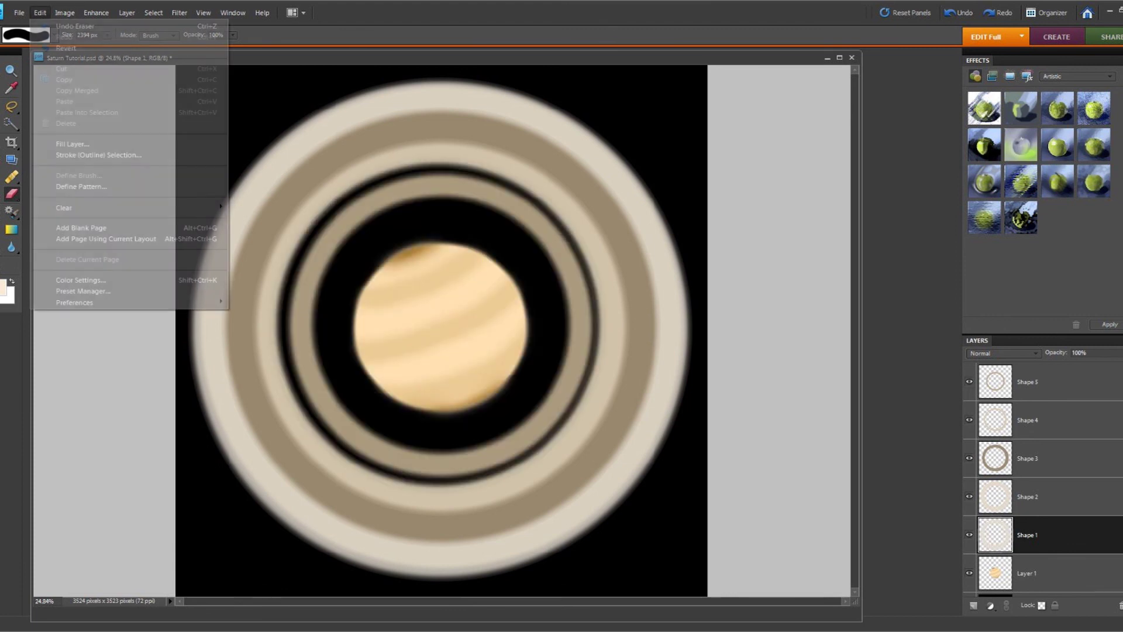
pyautogui.click(70, 25)
# Step: Enlarge the Eraser to 2500 px and erase a centred circle from the Shape 1 layer
pyautogui.click(107, 35)
pyautogui.moveTo(106, 48); pyautogui.dragTo(112, 47)
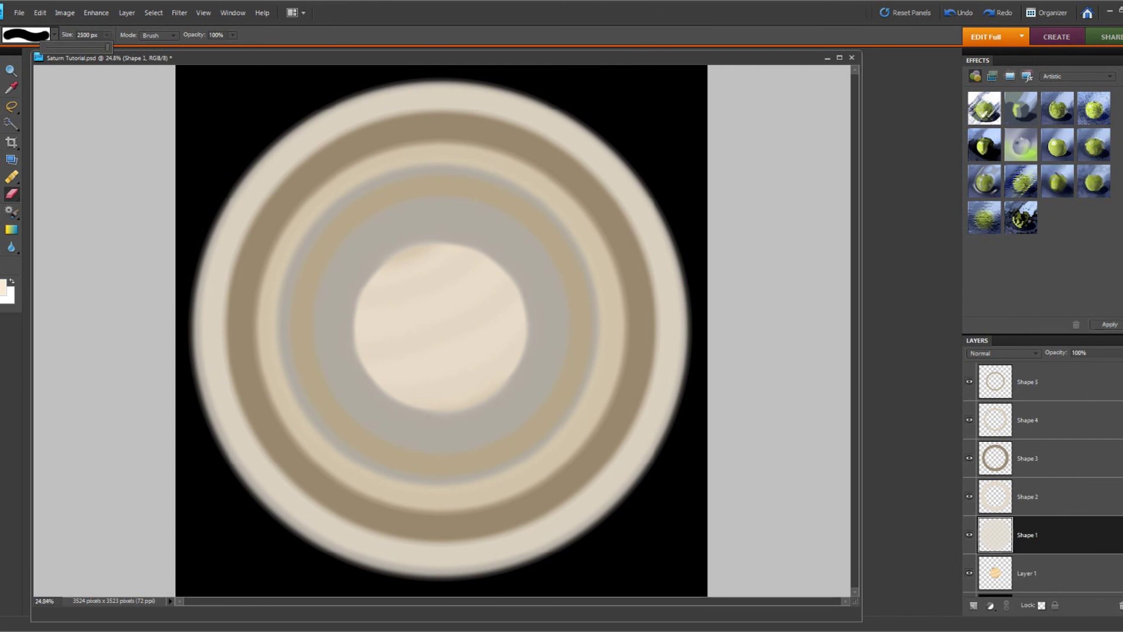
pyautogui.click(437, 324)
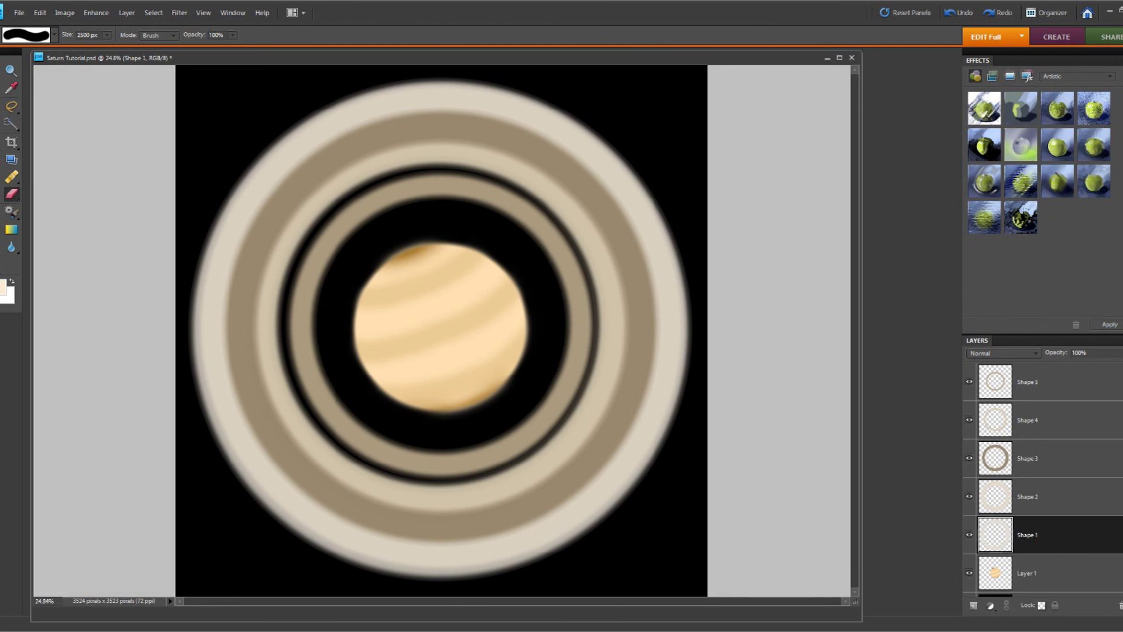
# Step: Select the erased hole of Shape 1, refine it with 56.8 px feather and maximum expansion, and clear the selection
pyautogui.press('w')
pyautogui.click(438, 324)
pyautogui.click(285, 35)
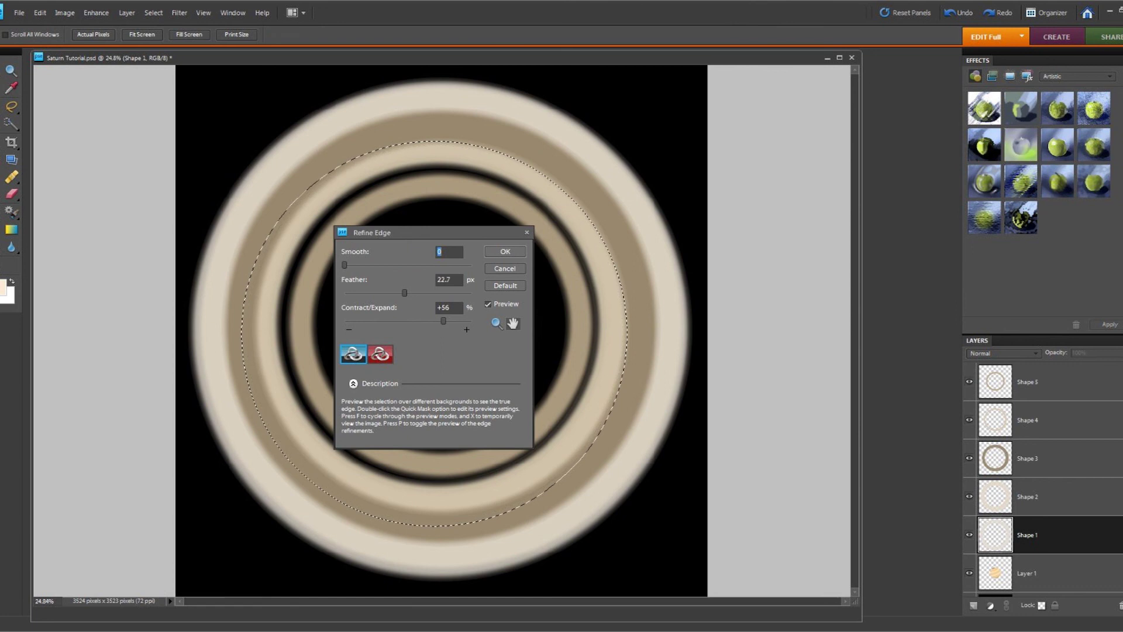
pyautogui.moveTo(443, 321); pyautogui.dragTo(472, 321)
pyautogui.moveTo(404, 293); pyautogui.dragTo(429, 293)
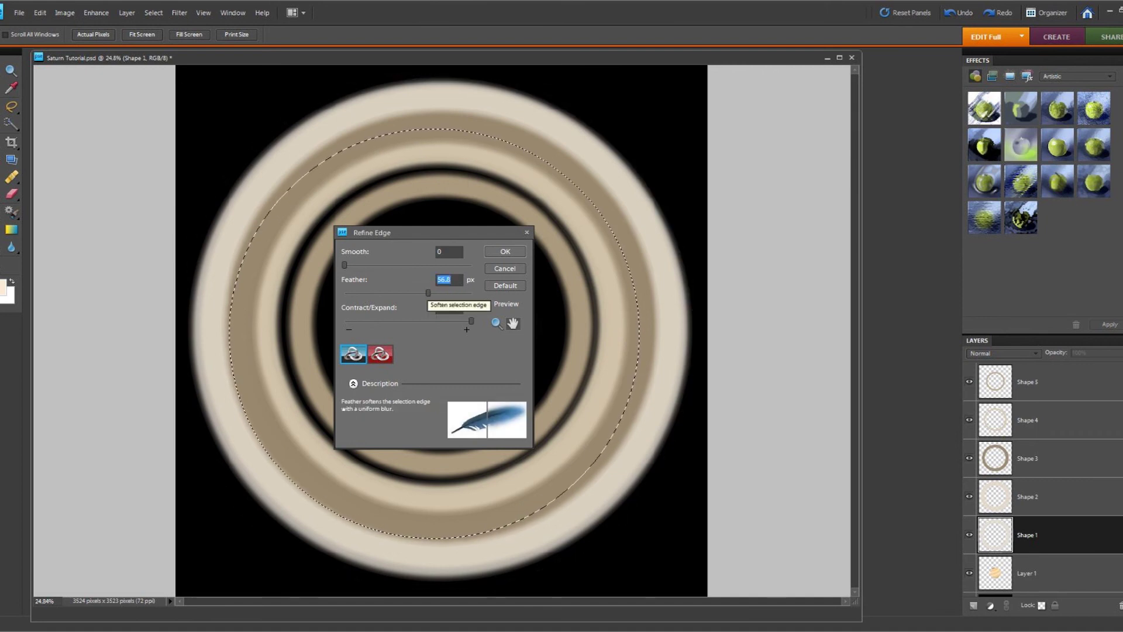
pyautogui.click(505, 251)
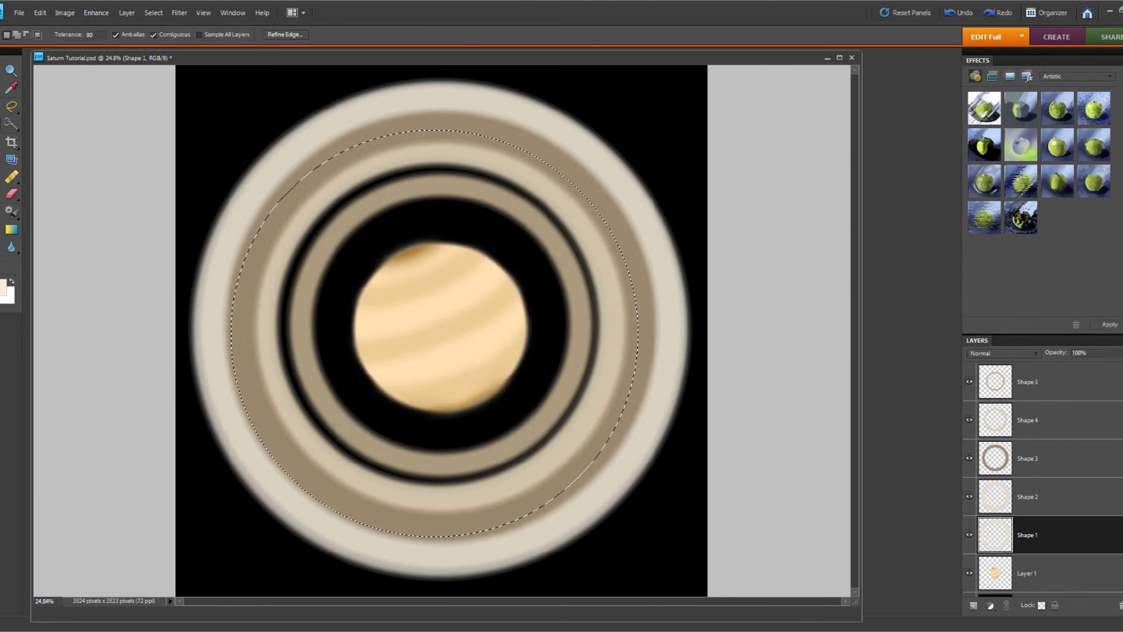
pyautogui.click(153, 13)
pyautogui.click(166, 35)
# Step: Merge the ring layers Shape 5, Shape 4, Shape 3 and Shape 2 down one by one into Shape 1
pyautogui.rightClick(1038, 382)
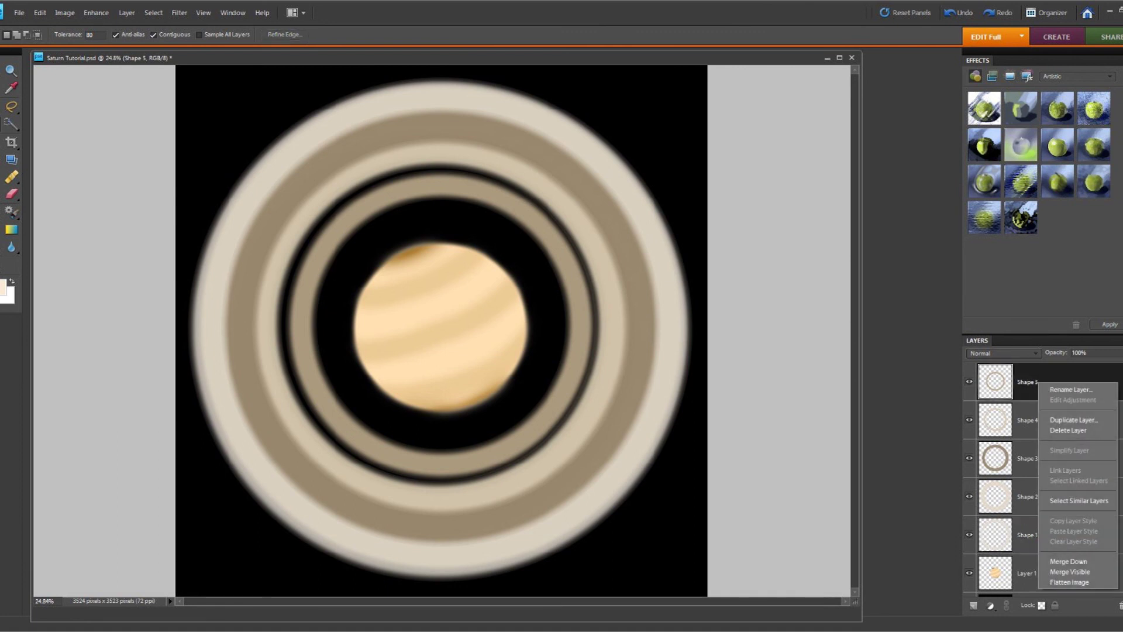
pyautogui.click(1069, 562)
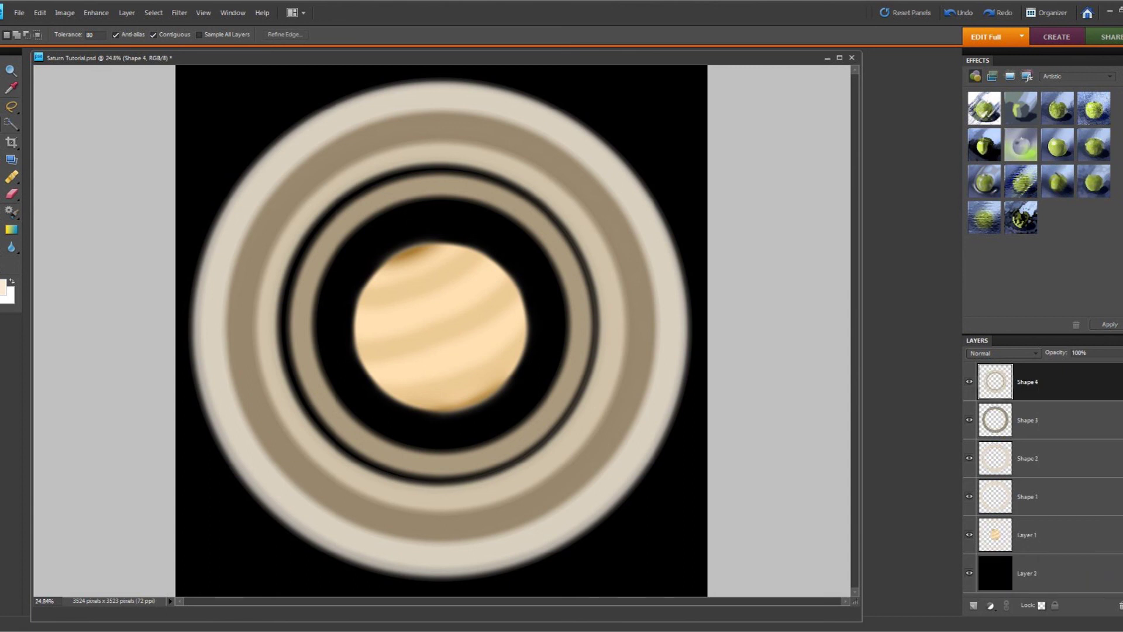
pyautogui.rightClick(1047, 383)
pyautogui.click(1078, 565)
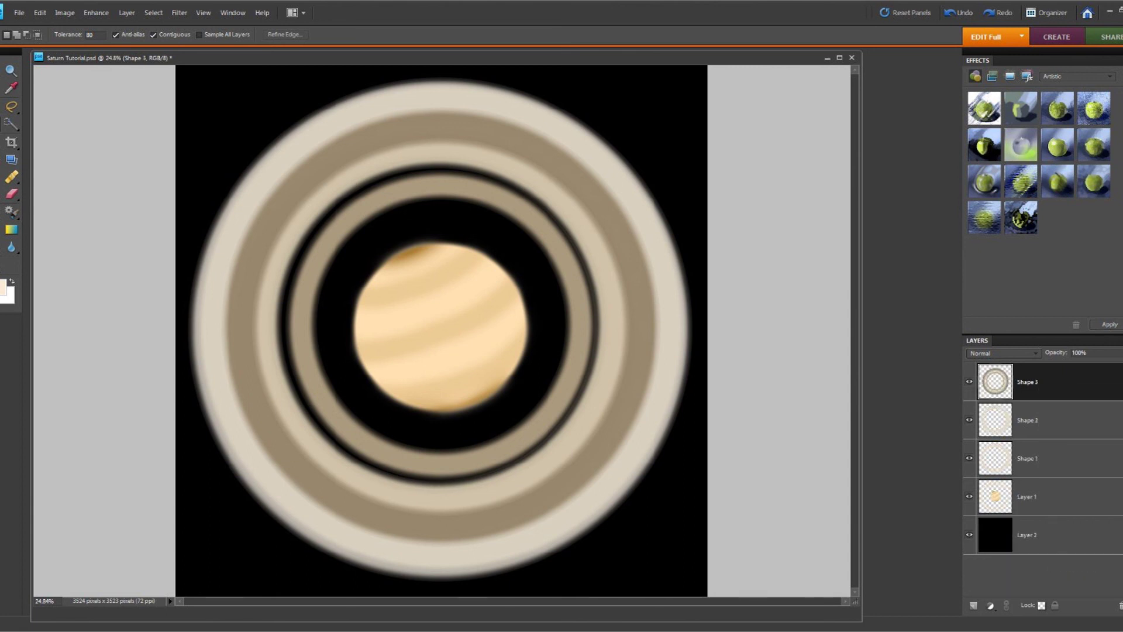
pyautogui.rightClick(1057, 389)
pyautogui.click(1085, 569)
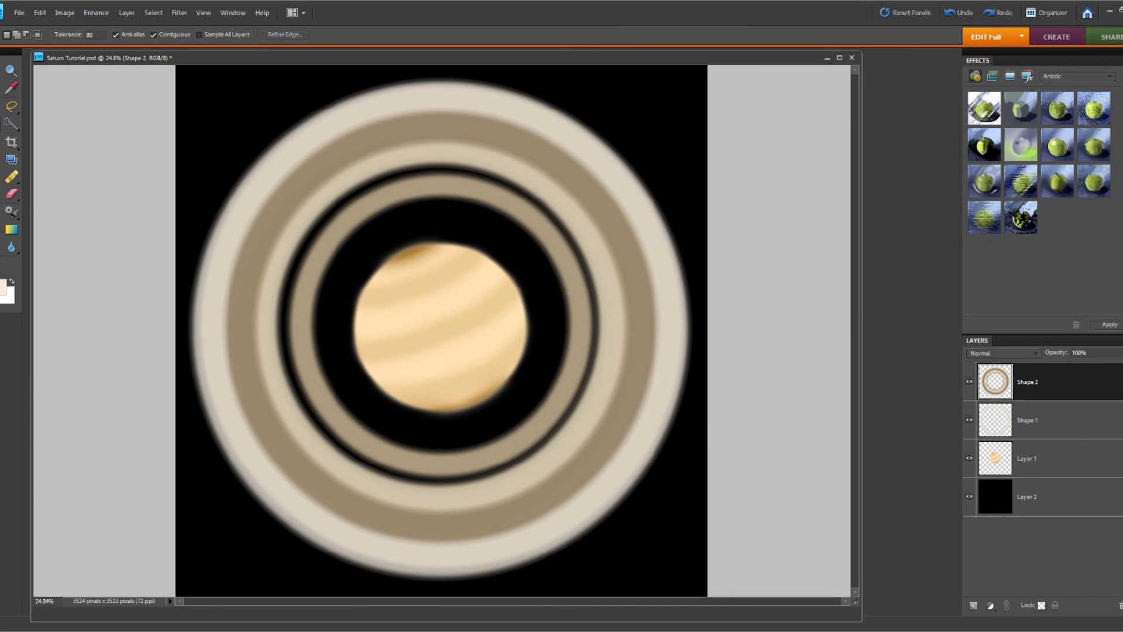
pyautogui.rightClick(1059, 384)
pyautogui.click(1090, 564)
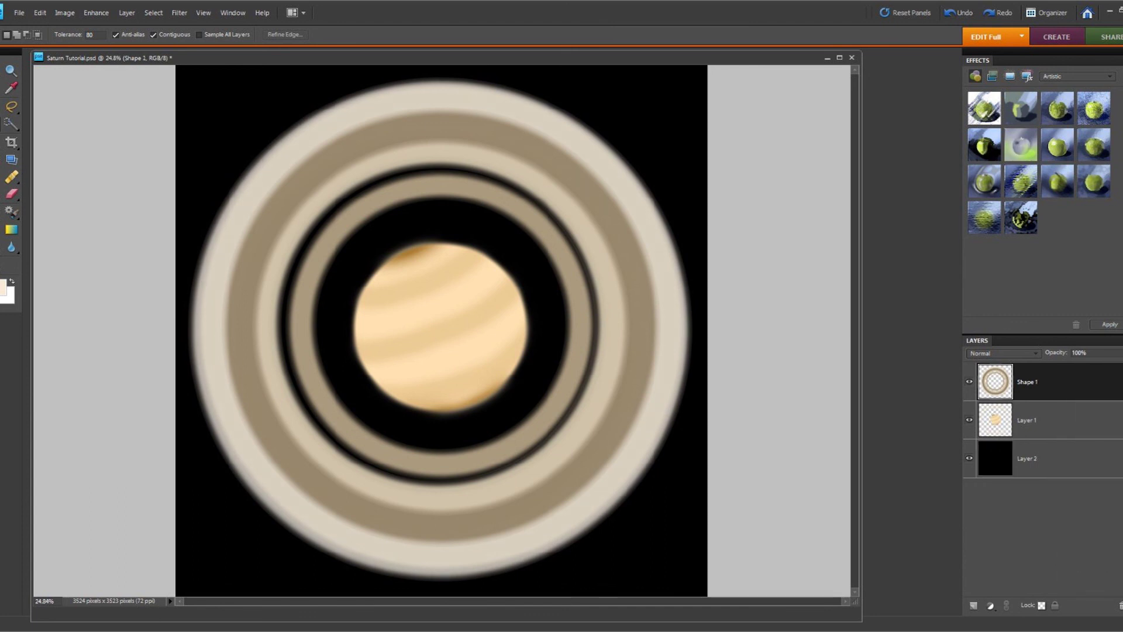
# Step: Duplicate the merged Shape 1 ring layer and place the copy beneath the planet on Layer 1
pyautogui.rightClick(1061, 385)
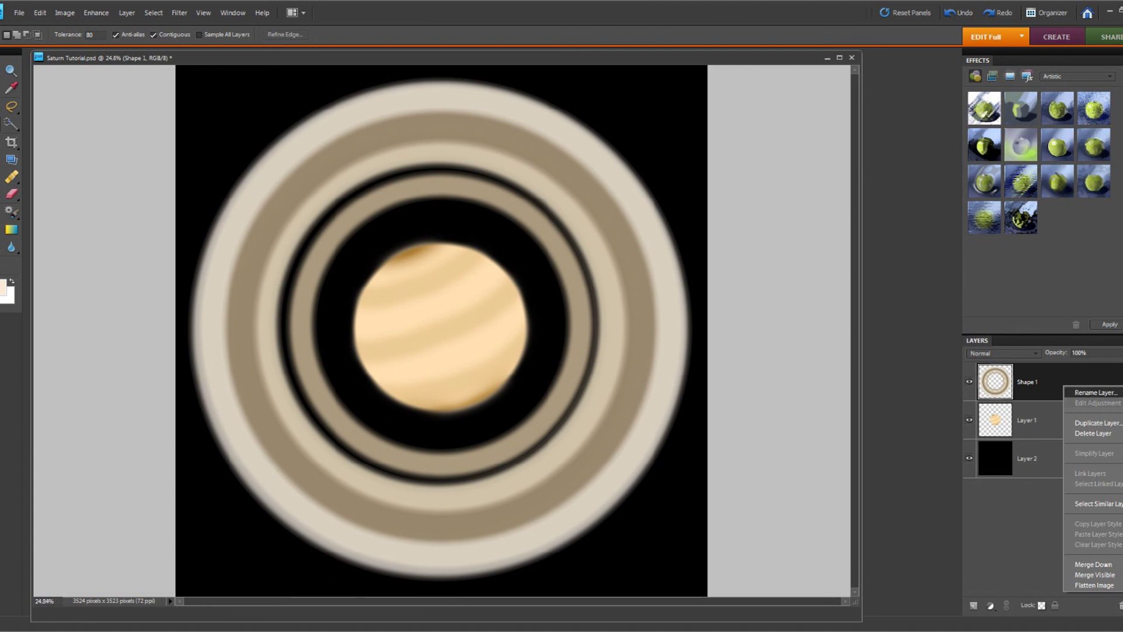
pyautogui.click(1094, 423)
pyautogui.click(511, 162)
pyautogui.moveTo(1032, 410); pyautogui.dragTo(1032, 471)
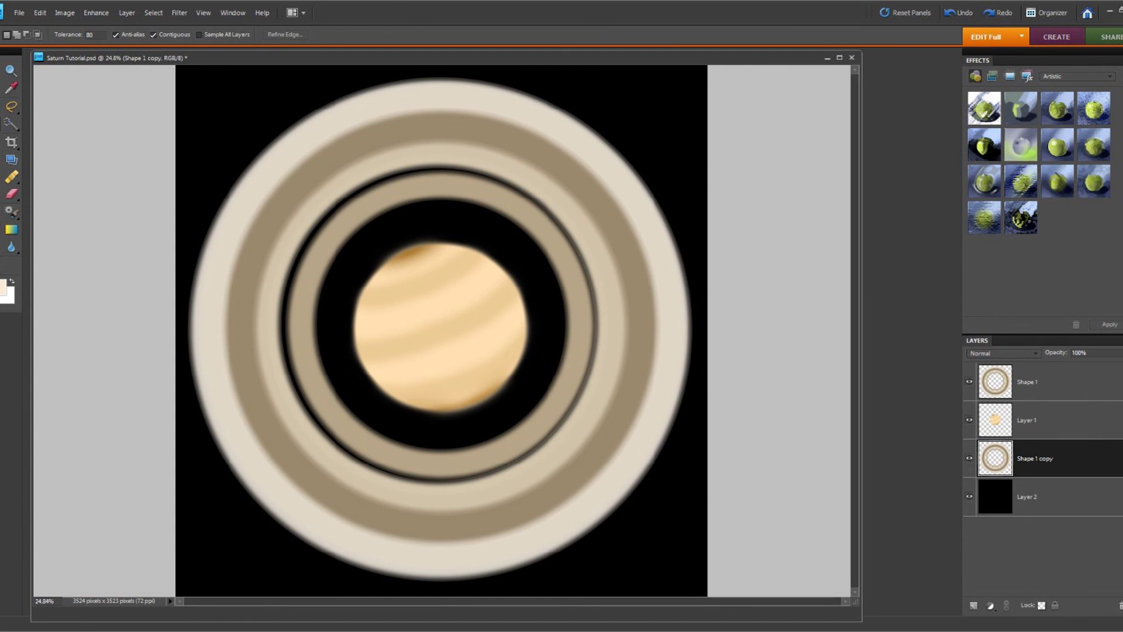
# Step: Select both Shape 1 and Shape 1 copy, rotate them together to about -19.2°, and squash their height to about 49.5%
pyautogui.keyDown('ctrl'); pyautogui.click(1053, 382); pyautogui.keyUp('ctrl')
pyautogui.press('v')
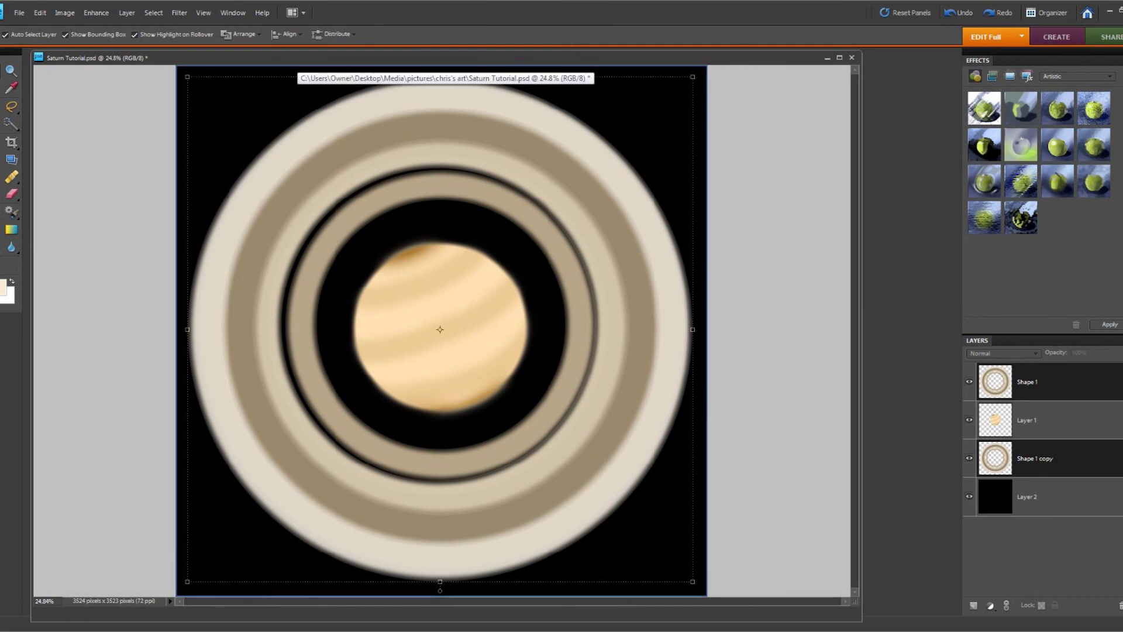
pyautogui.moveTo(440, 590); pyautogui.dragTo(526, 575)
pyautogui.moveTo(357, 91); pyautogui.dragTo(386, 175)
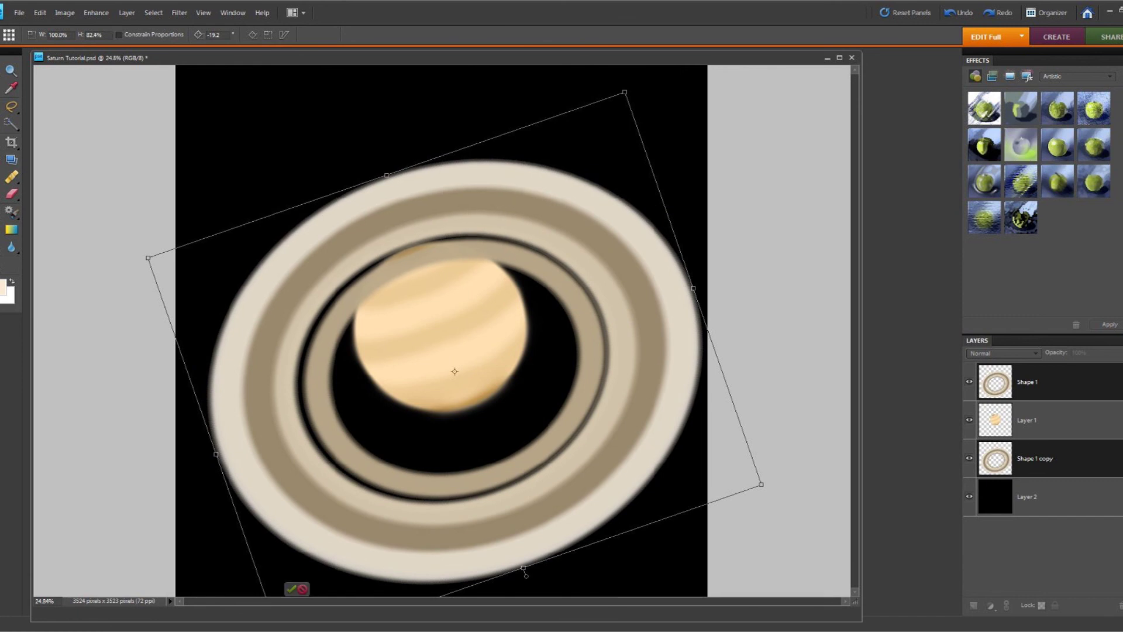
pyautogui.moveTo(523, 568); pyautogui.dragTo(469, 411)
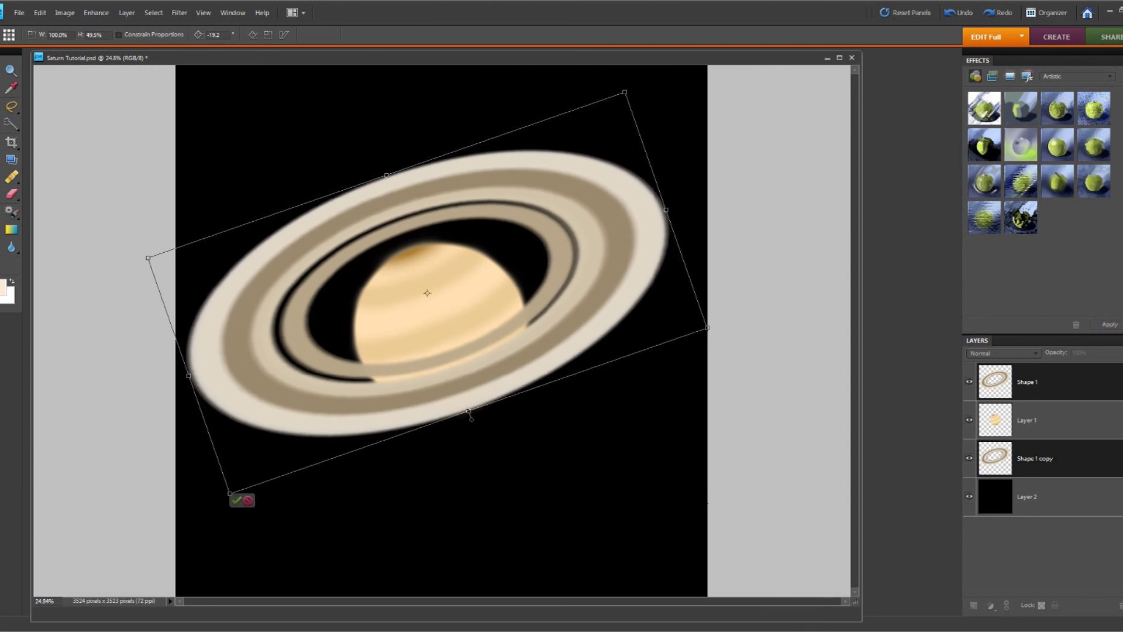
# Step: Flatten both ring layers to about 12.1% height centred on the planet, tilt them to about -20.9°, and apply the transform
pyautogui.moveTo(387, 175); pyautogui.dragTo(416, 260)
pyautogui.moveTo(469, 411); pyautogui.dragTo(454, 370)
pyautogui.moveTo(417, 260); pyautogui.dragTo(426, 289)
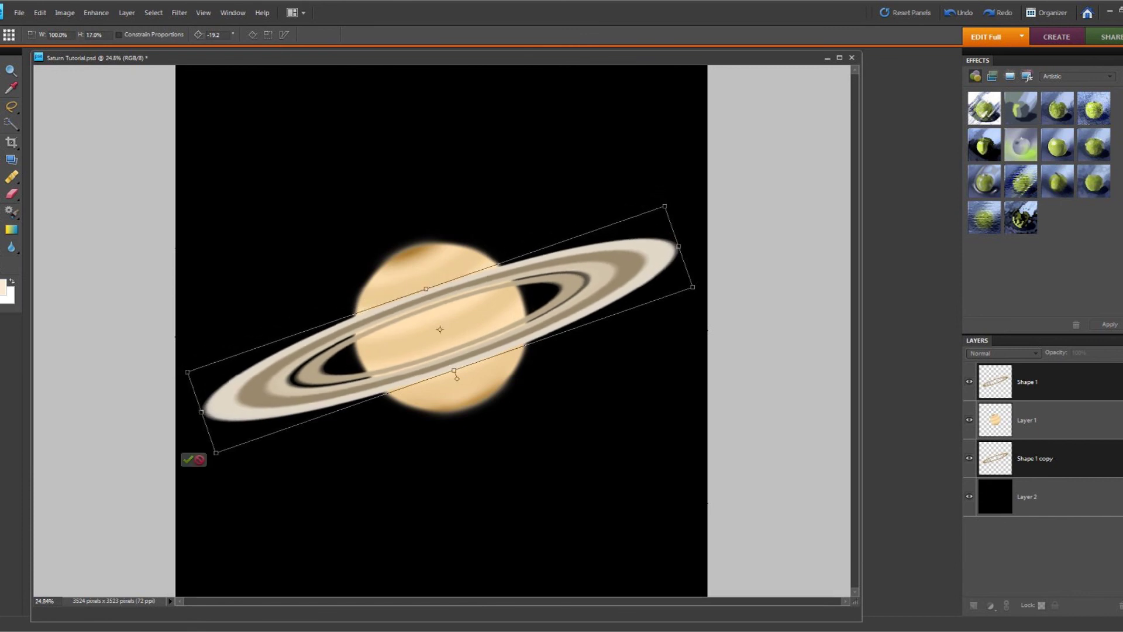
pyautogui.moveTo(454, 371); pyautogui.dragTo(451, 360)
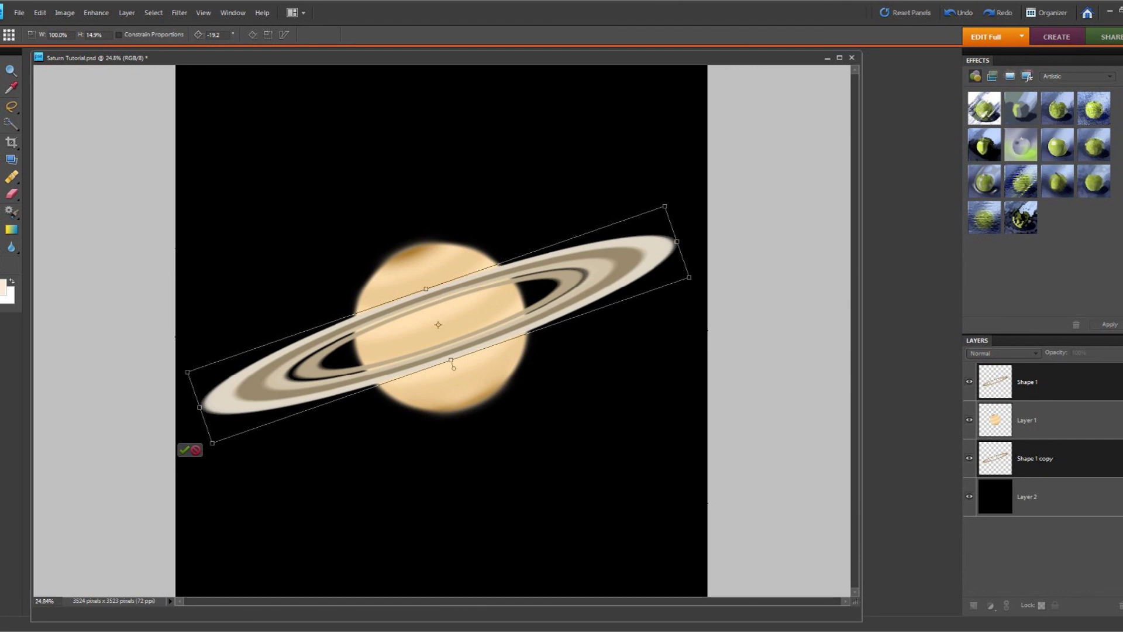
pyautogui.moveTo(426, 288); pyautogui.dragTo(429, 295)
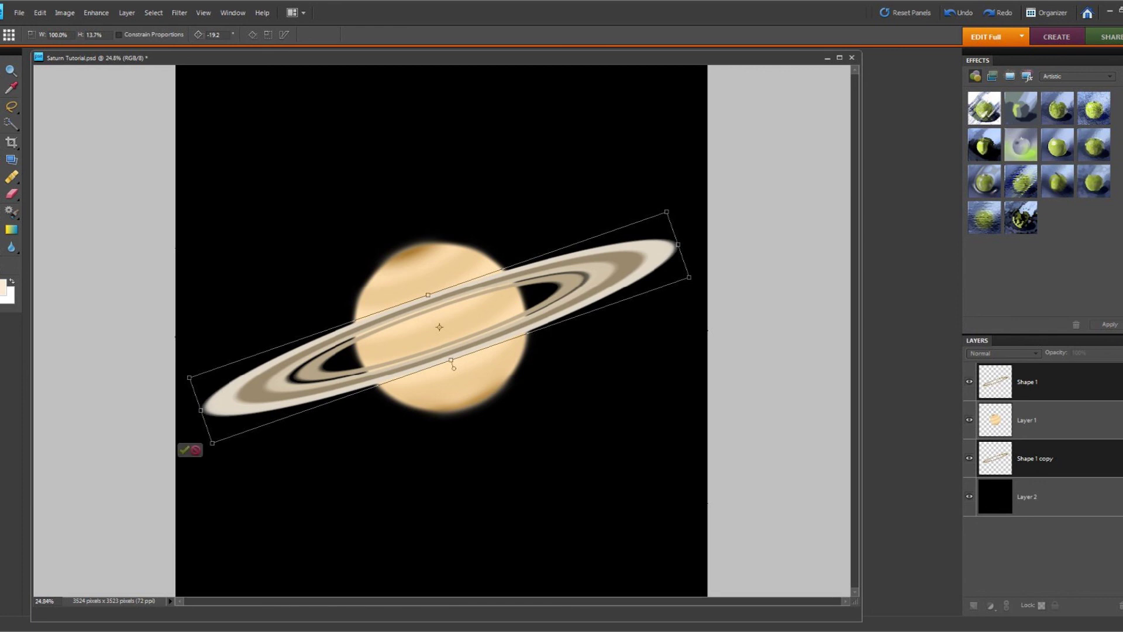
pyautogui.moveTo(452, 360); pyautogui.dragTo(450, 356)
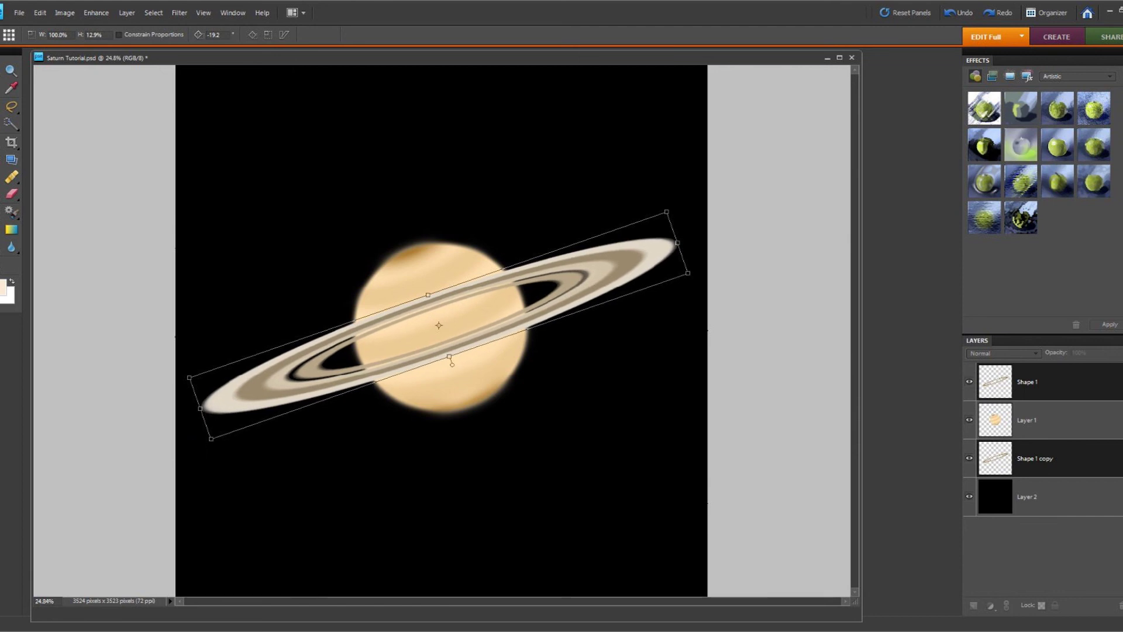
pyautogui.moveTo(428, 295); pyautogui.dragTo(429, 298)
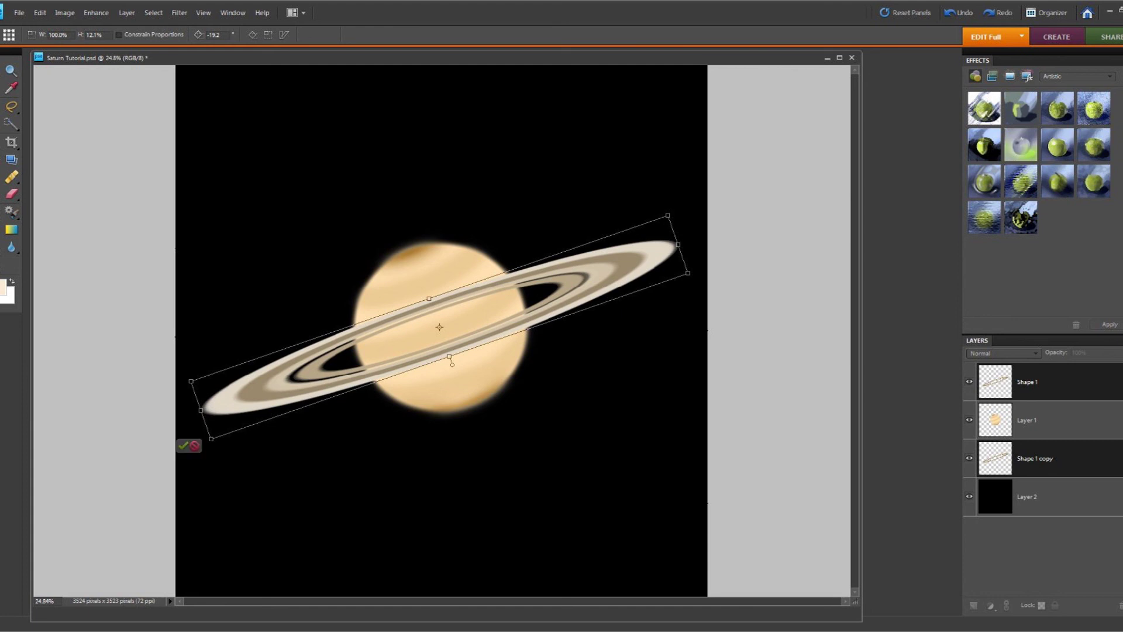
pyautogui.moveTo(677, 211); pyautogui.dragTo(673, 205)
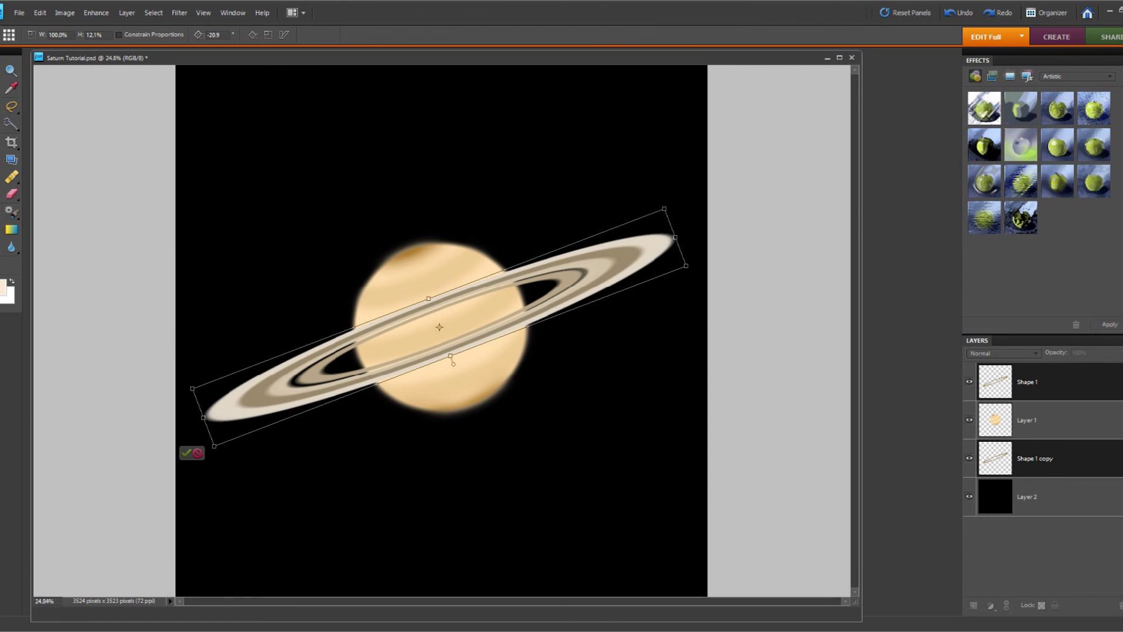
pyautogui.press('Return')
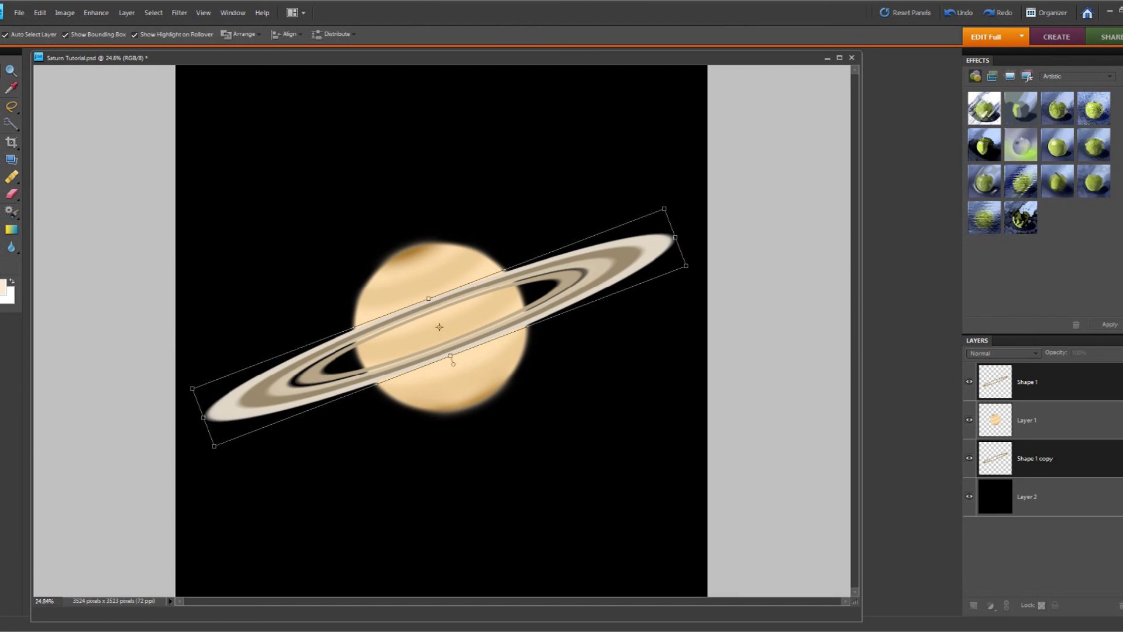
# Step: Save the document under the name Saturn Tutorial, replacing the existing Photoshop file
pyautogui.click(19, 13)
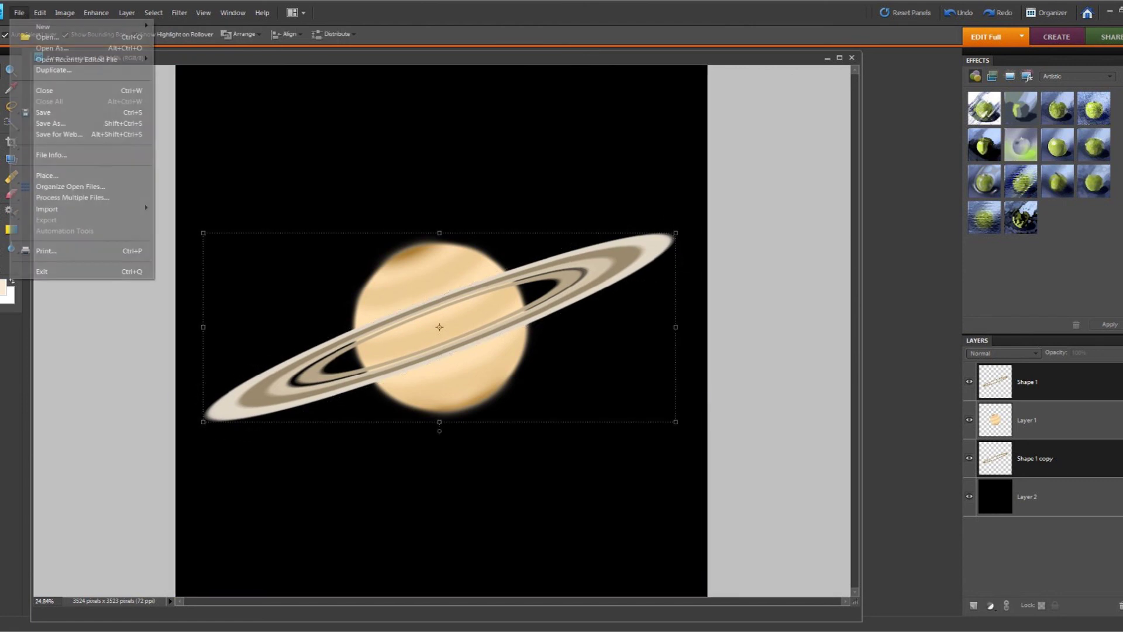
pyautogui.click(51, 124)
pyautogui.click(665, 335)
pyautogui.press('Return')
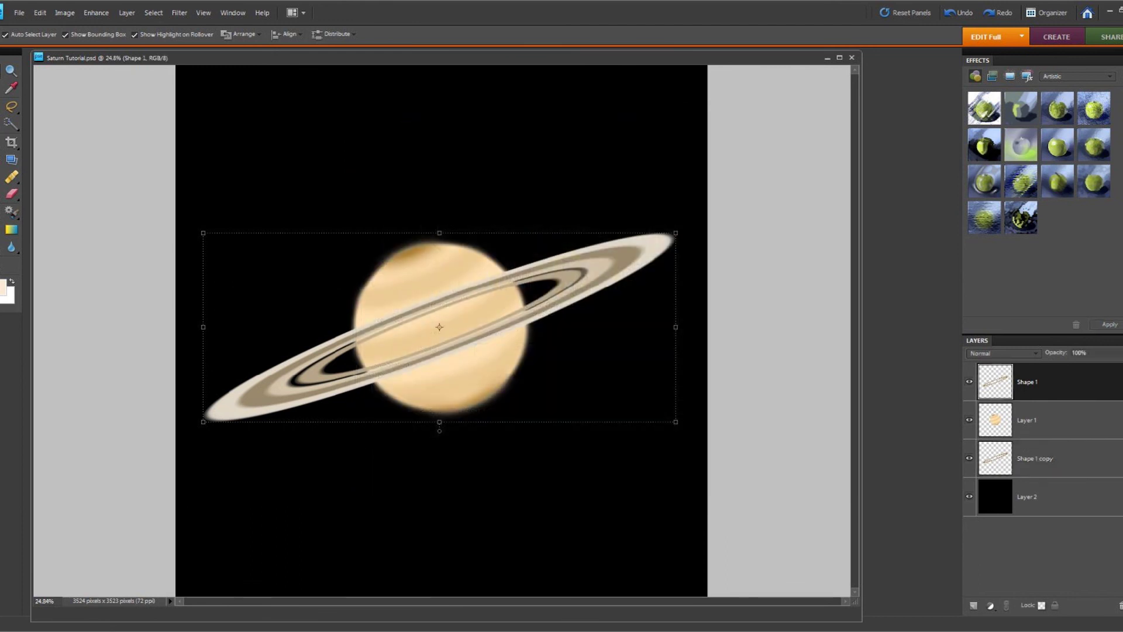
# Step: Erase the rear part of the ring crossing the planet on the Shape 1 layer with a soft 200 px eraser
pyautogui.press('e')
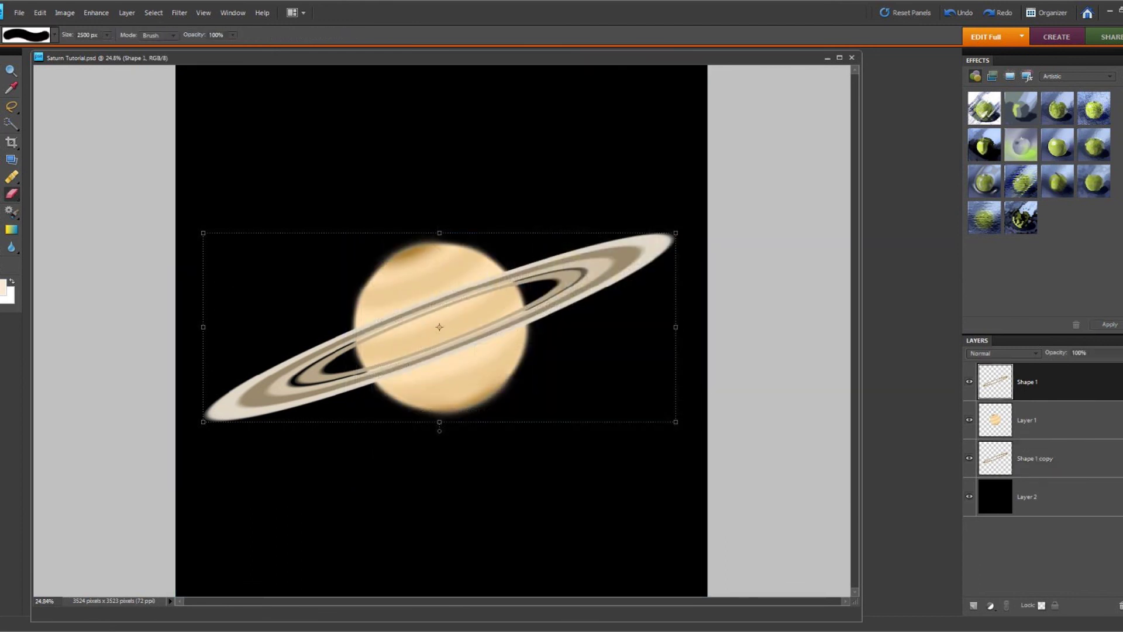
pyautogui.click(54, 35)
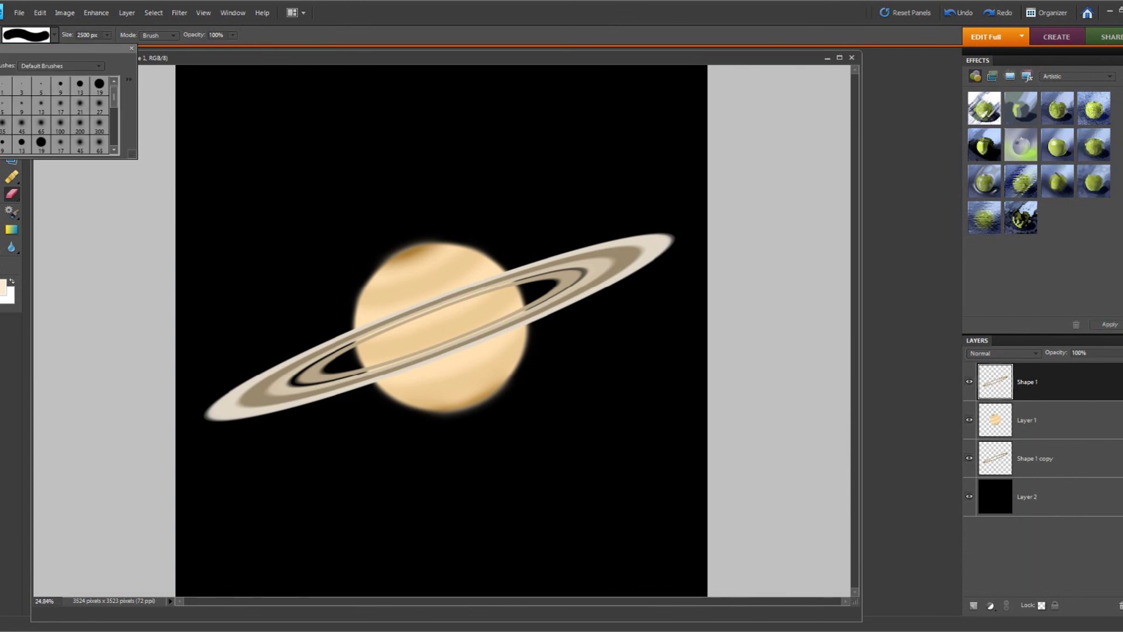
pyautogui.click(80, 124)
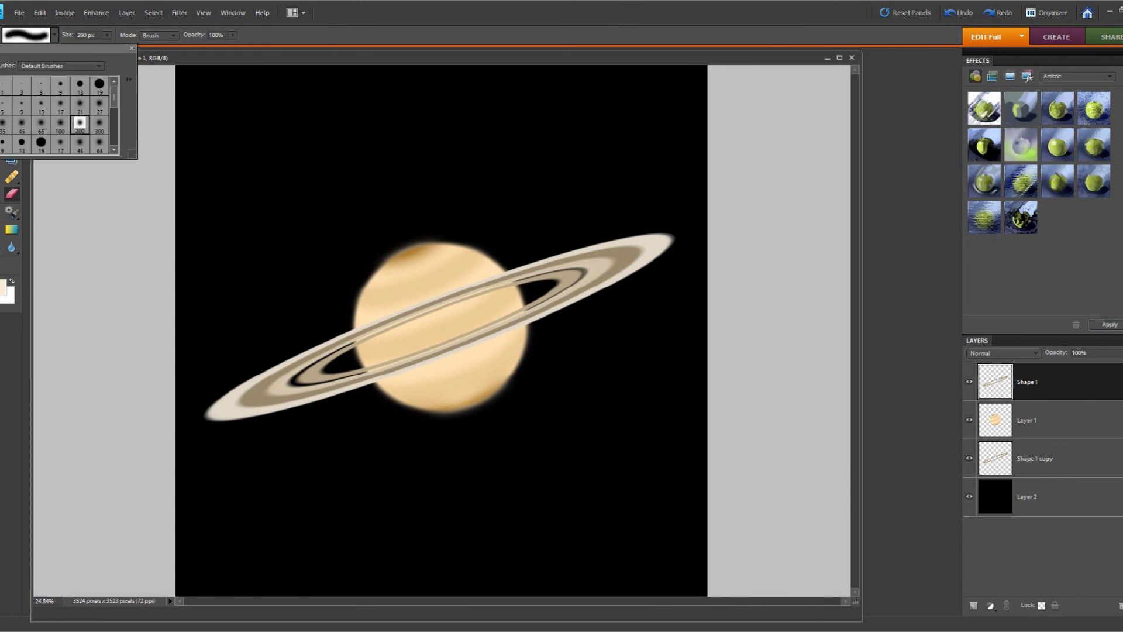
pyautogui.moveTo(366, 328); pyautogui.dragTo(507, 279)
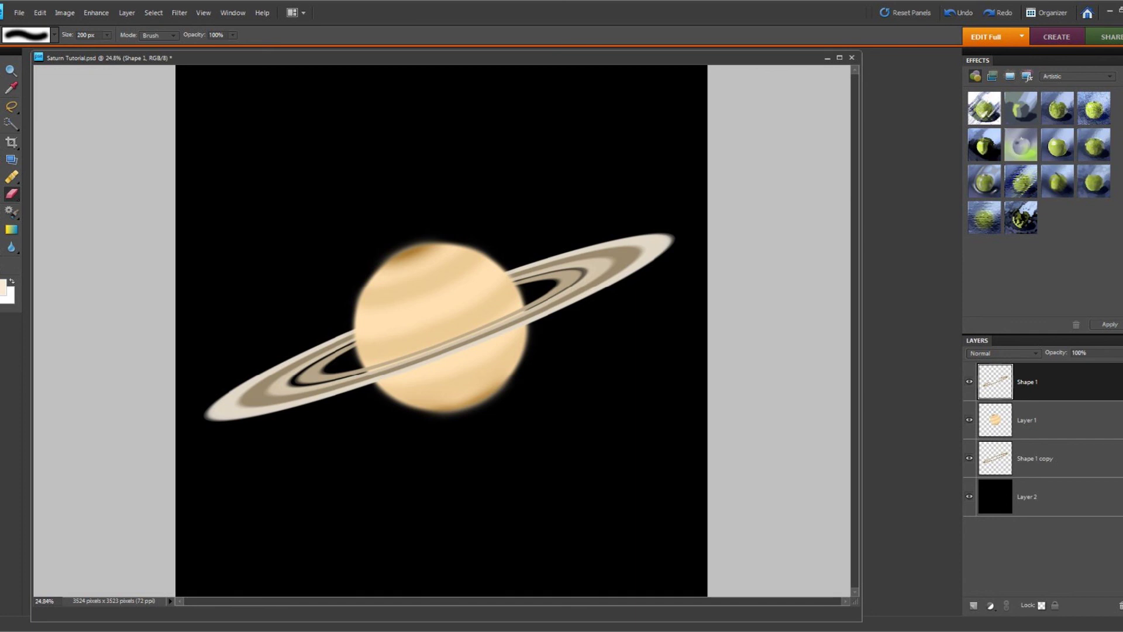
# Step: Save the erased ring artwork over the existing Saturn Tutorial Photoshop file with its layers
pyautogui.click(20, 13)
pyautogui.click(52, 124)
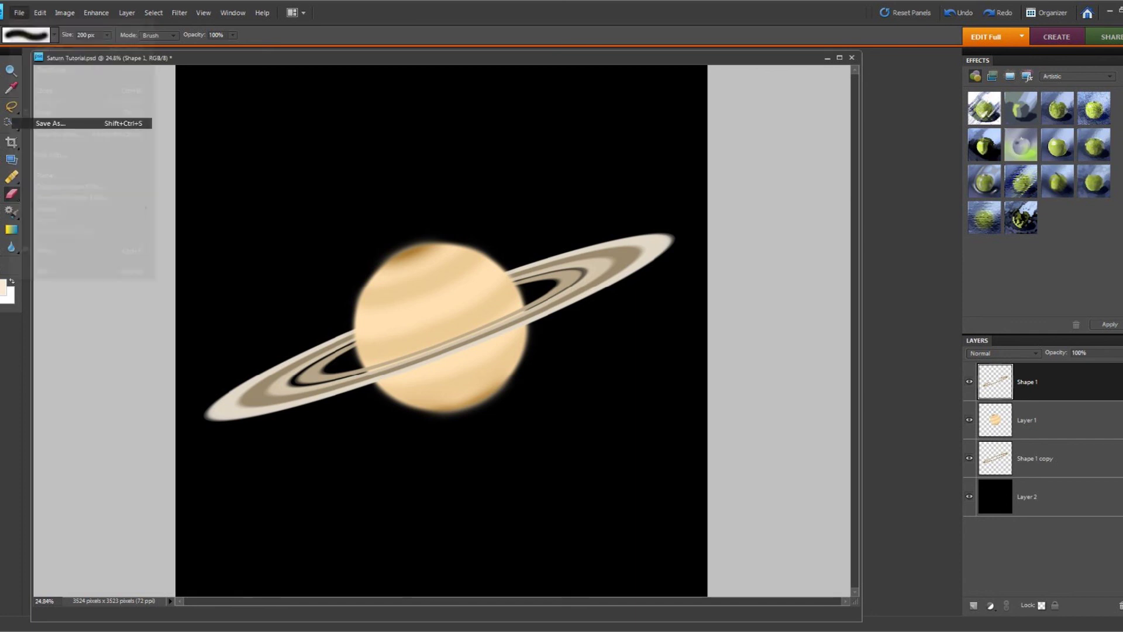
pyautogui.click(665, 334)
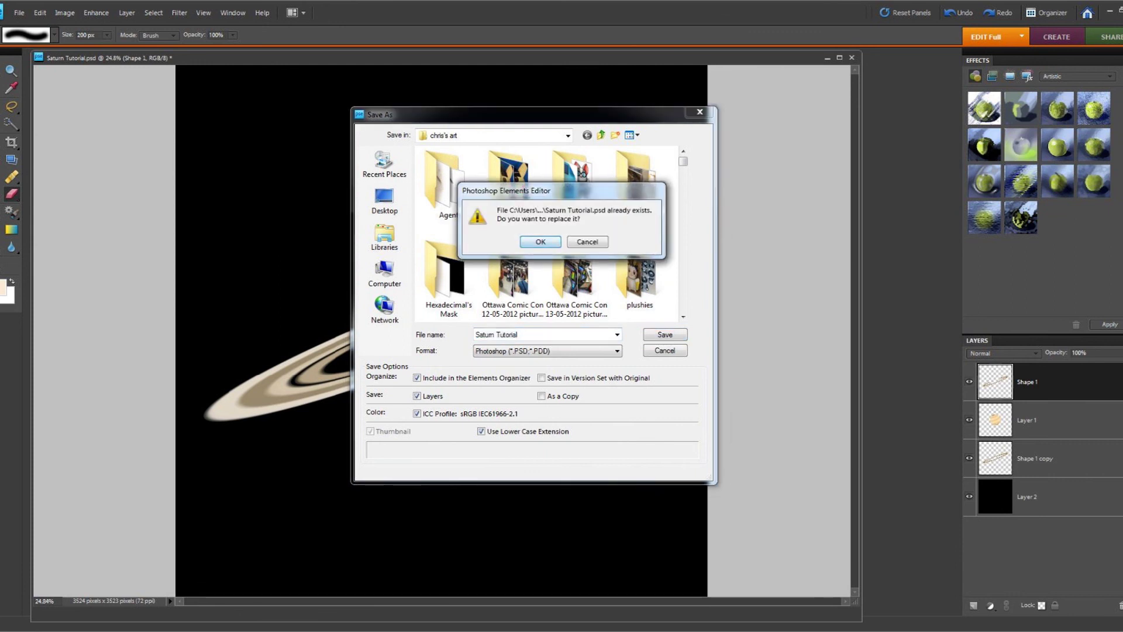
pyautogui.click(542, 241)
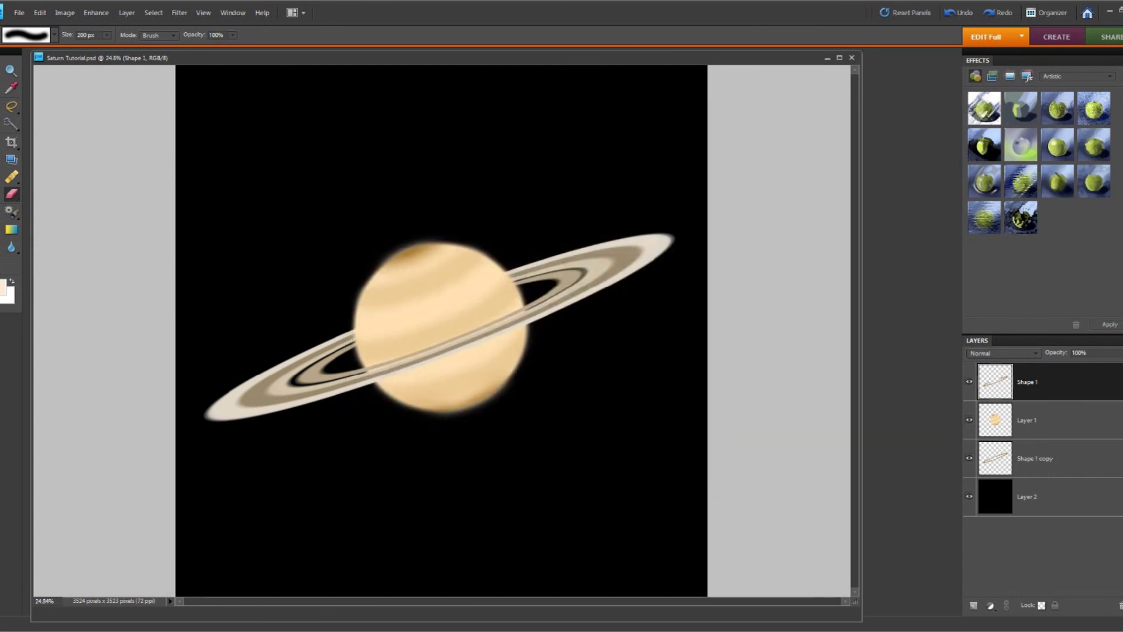
# Step: Select the planet on Layer 1 with the Magic Wand, adding the dark patch near its upper edge
pyautogui.click(1028, 420)
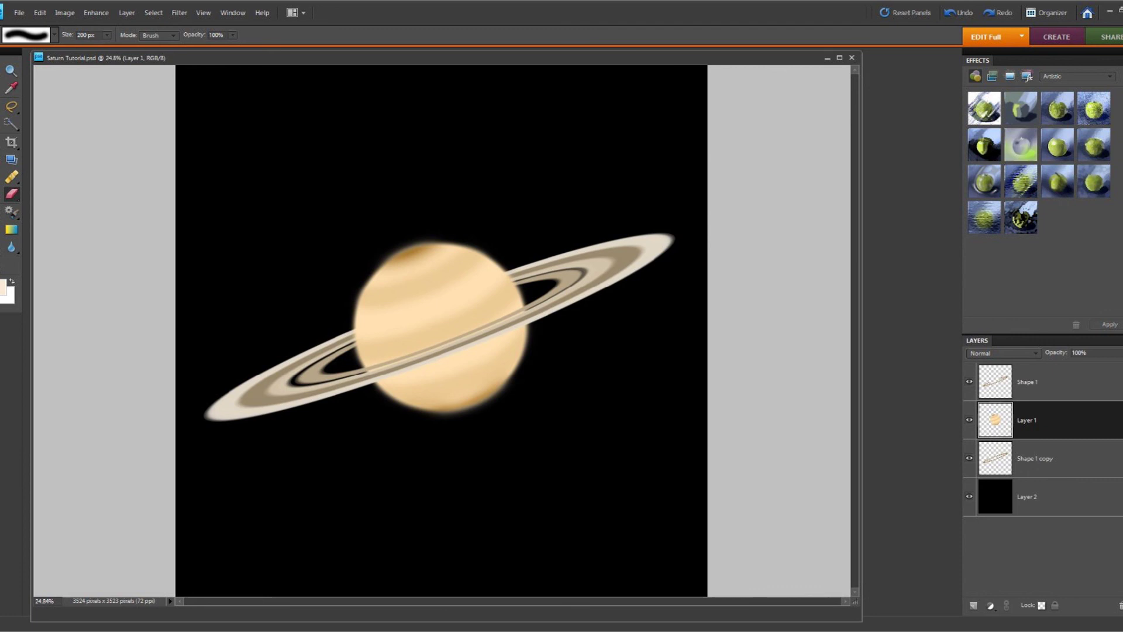
pyautogui.press('w')
pyautogui.click(441, 316)
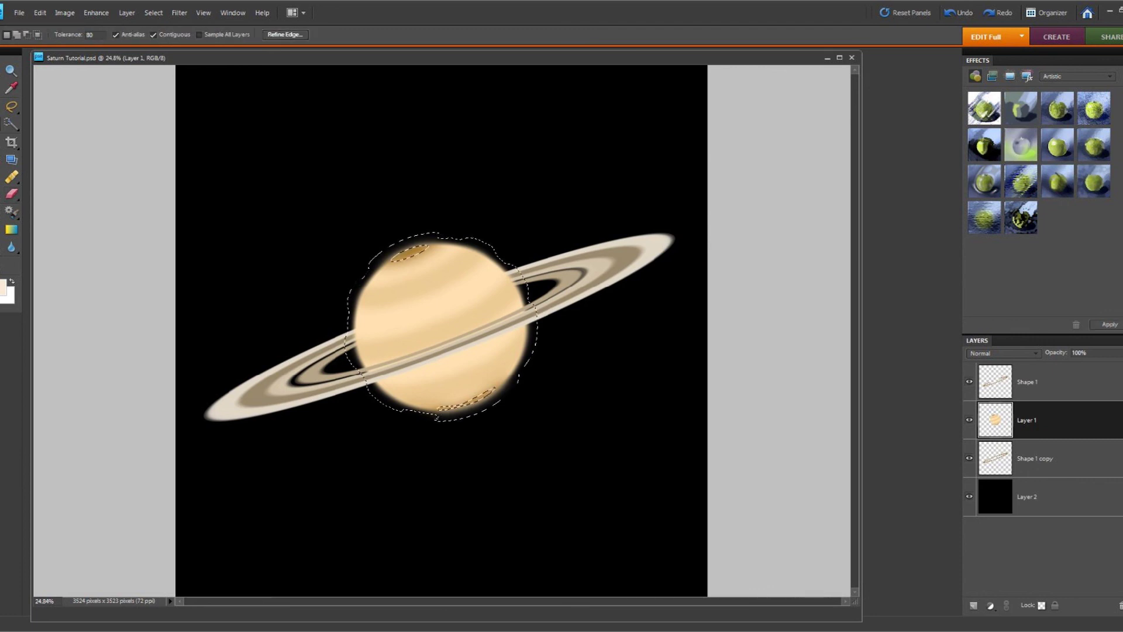
pyautogui.rightClick(413, 255)
pyautogui.click(445, 260)
# Step: Refine the planet selection's edge with an 8.7 px feather and -47% contraction
pyautogui.click(285, 35)
pyautogui.moveTo(467, 321); pyautogui.dragTo(391, 292)
pyautogui.moveTo(409, 233); pyautogui.dragTo(691, 308)
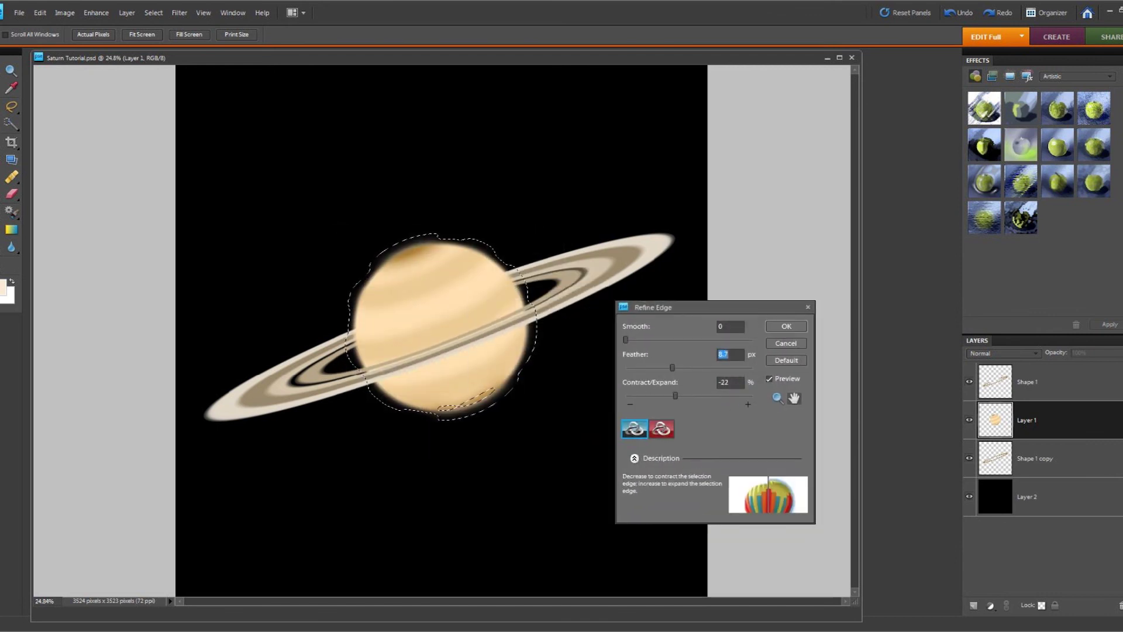
pyautogui.moveTo(676, 396); pyautogui.dragTo(659, 396)
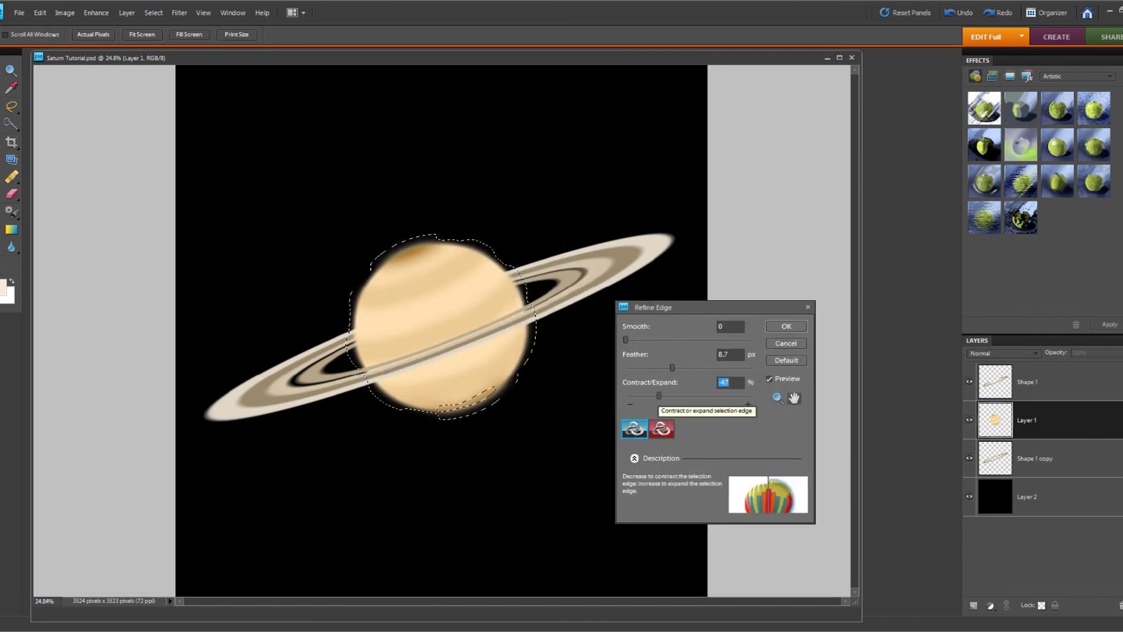
pyautogui.press('Return')
# Step: Undo the latest changes and try selecting the empty area around the rings on the Shape 1 copy layer
pyautogui.click(40, 13)
pyautogui.click(59, 25)
pyautogui.click(40, 12)
pyautogui.click(59, 25)
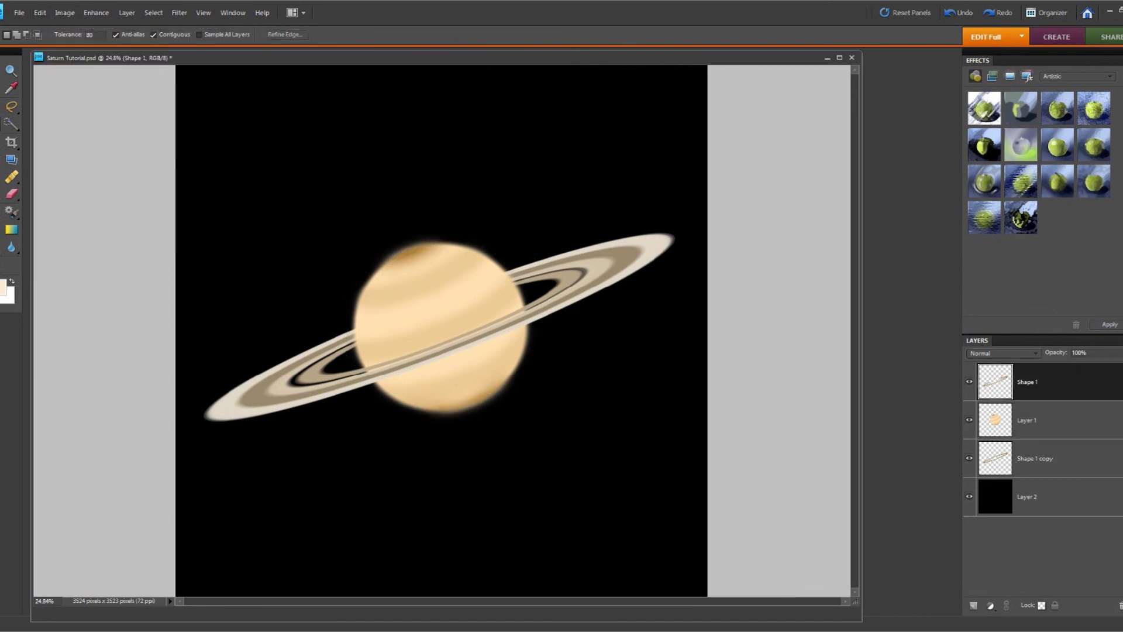
pyautogui.click(1035, 459)
pyautogui.click(620, 374)
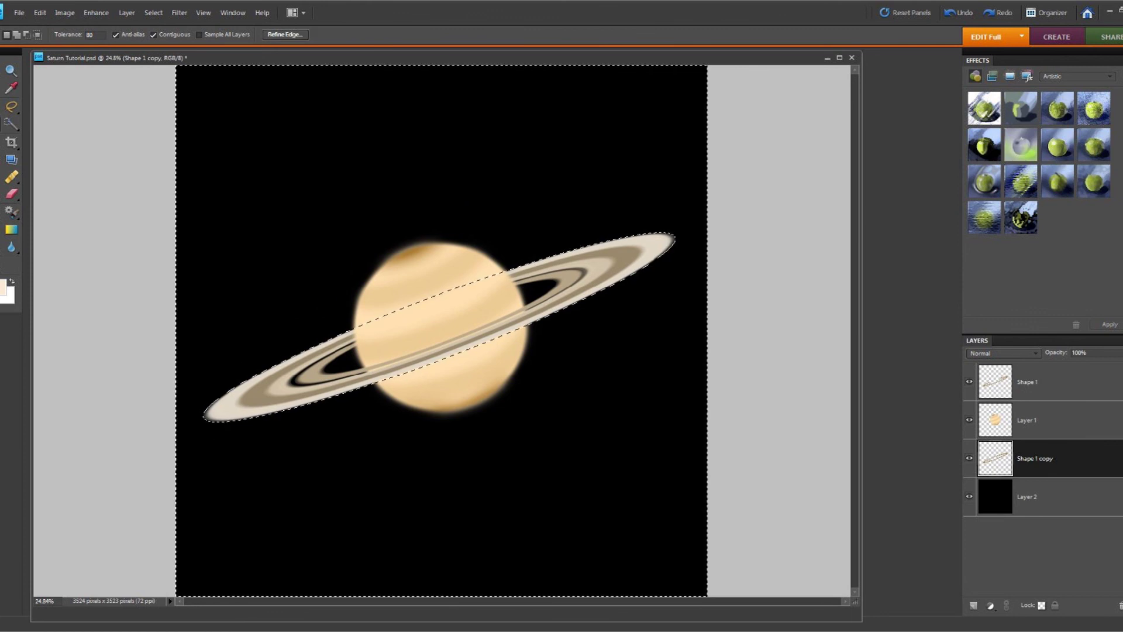
# Step: Clear the selection and select the empty area around the planet on Layer 1 with the Magic Wand
pyautogui.click(1028, 420)
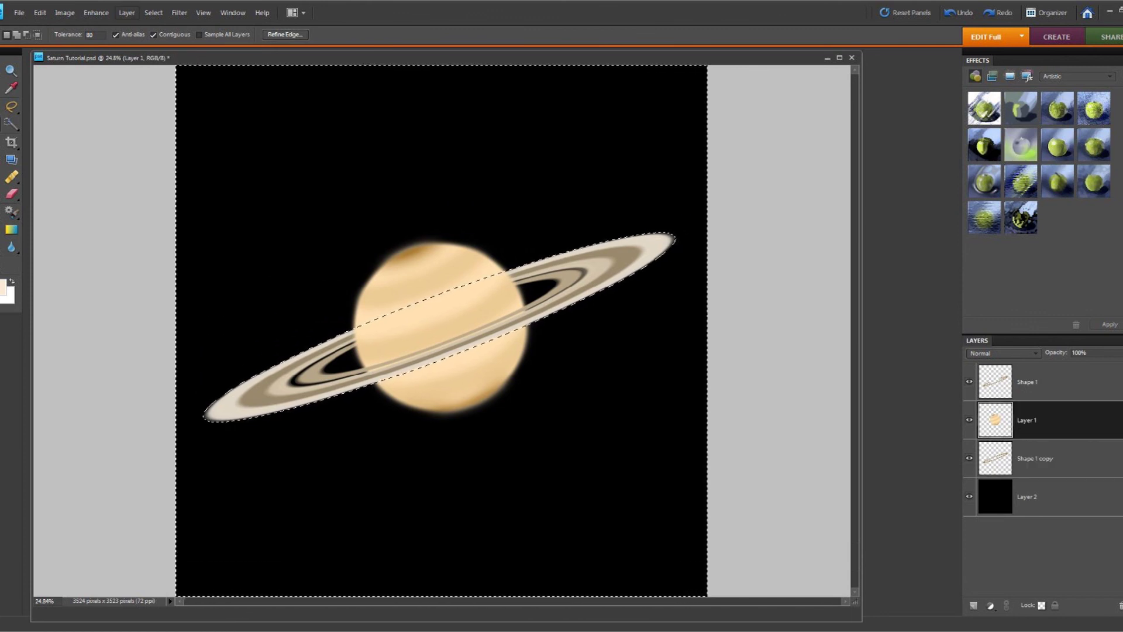
pyautogui.click(153, 13)
pyautogui.click(158, 36)
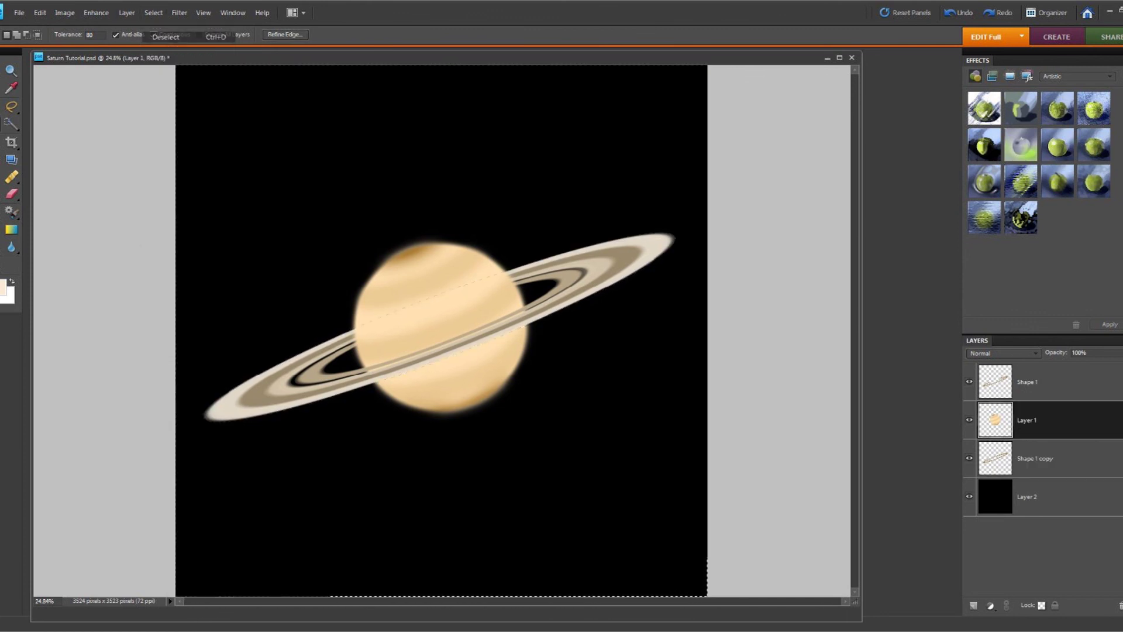
pyautogui.click(258, 126)
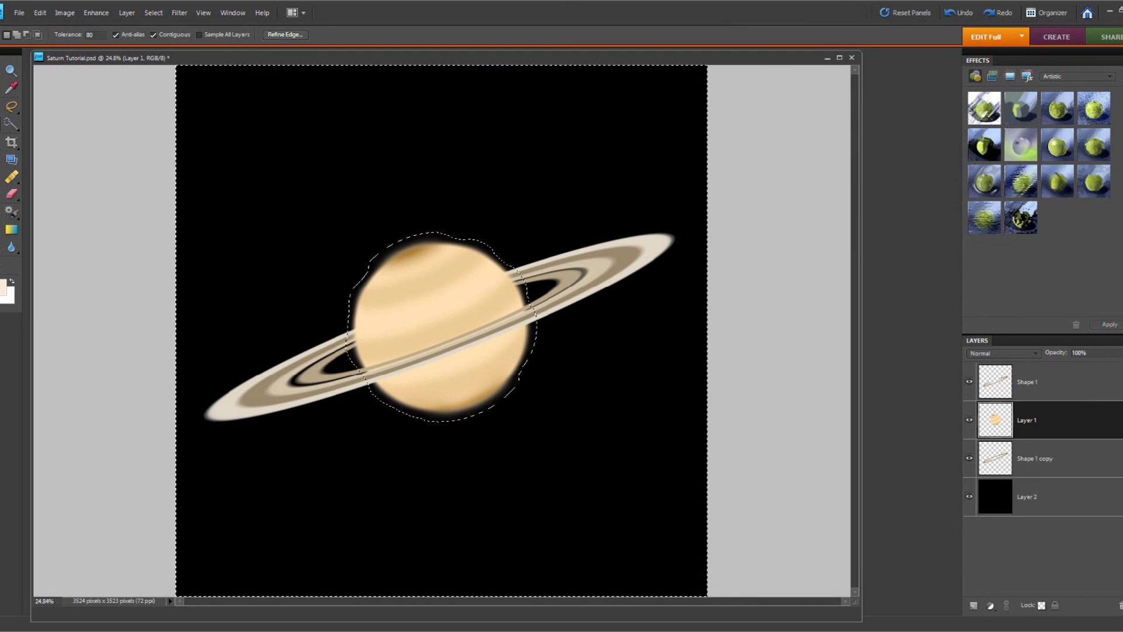
# Step: Refine the selection edge with a 56.0 px feather and +39% expansion, and invert the selection onto the planet
pyautogui.click(285, 35)
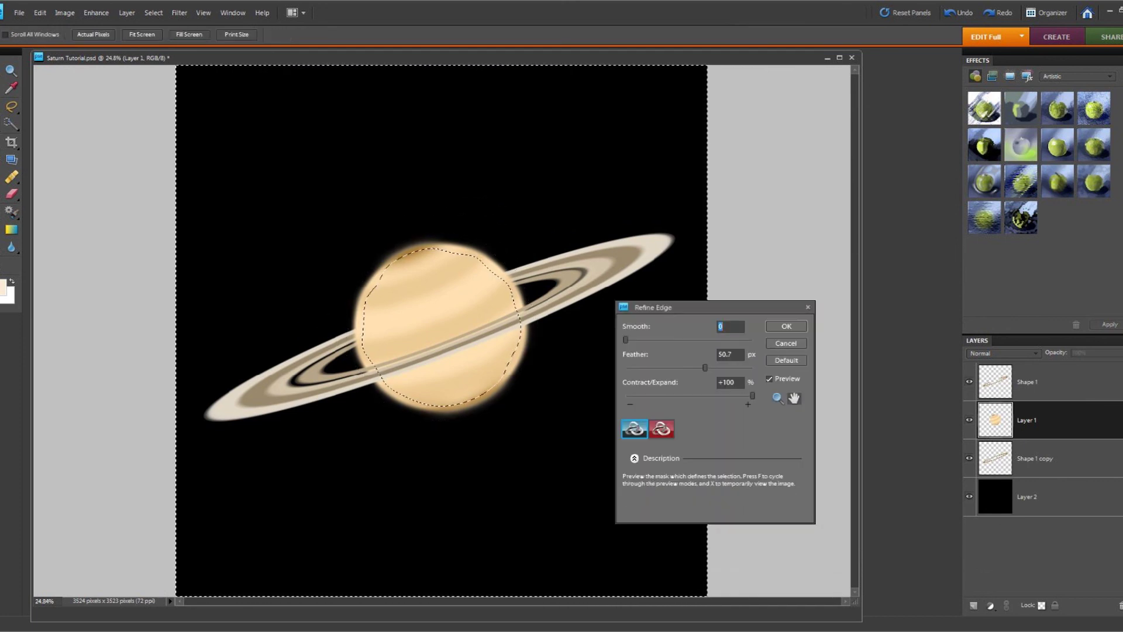
pyautogui.moveTo(752, 396); pyautogui.dragTo(707, 368)
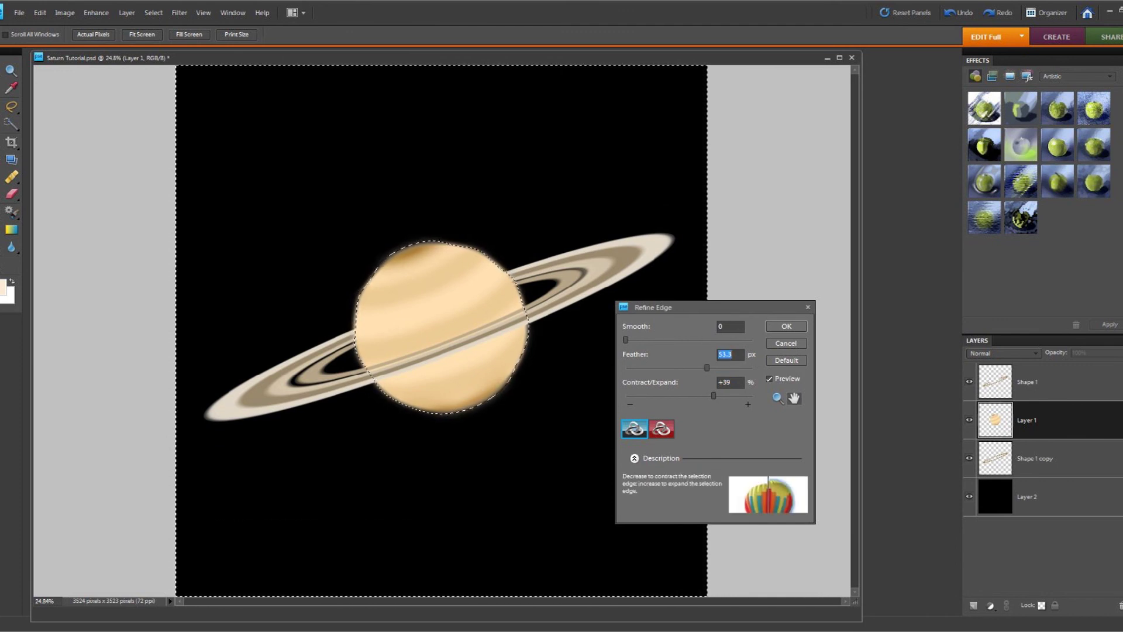
pyautogui.moveTo(714, 396); pyautogui.dragTo(713, 396)
pyautogui.moveTo(706, 368); pyautogui.dragTo(709, 368)
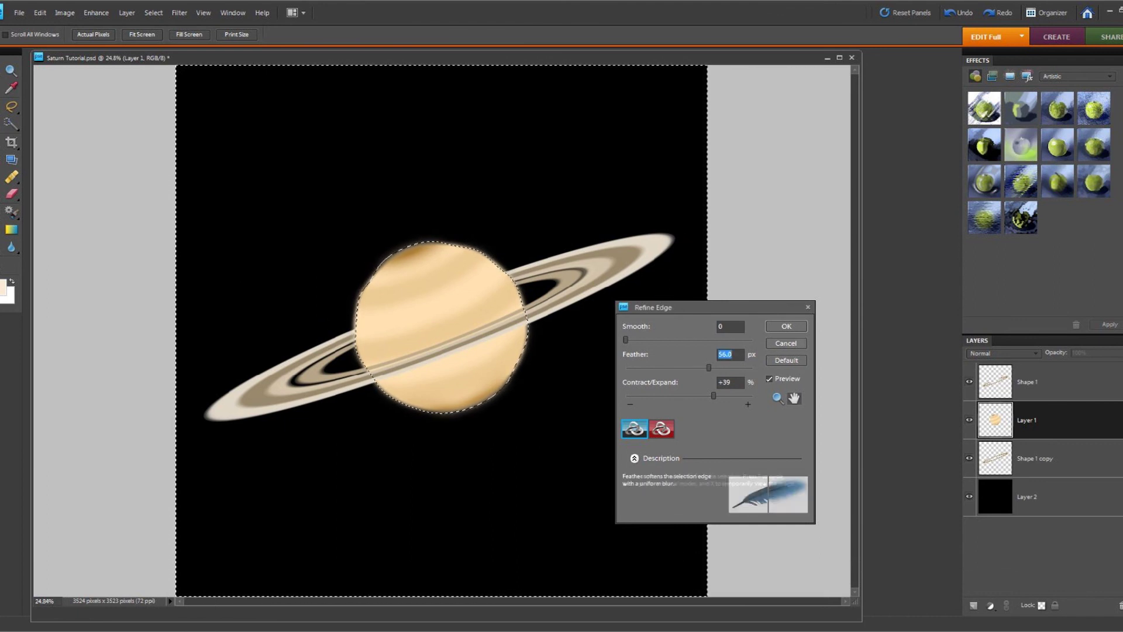
pyautogui.click(787, 326)
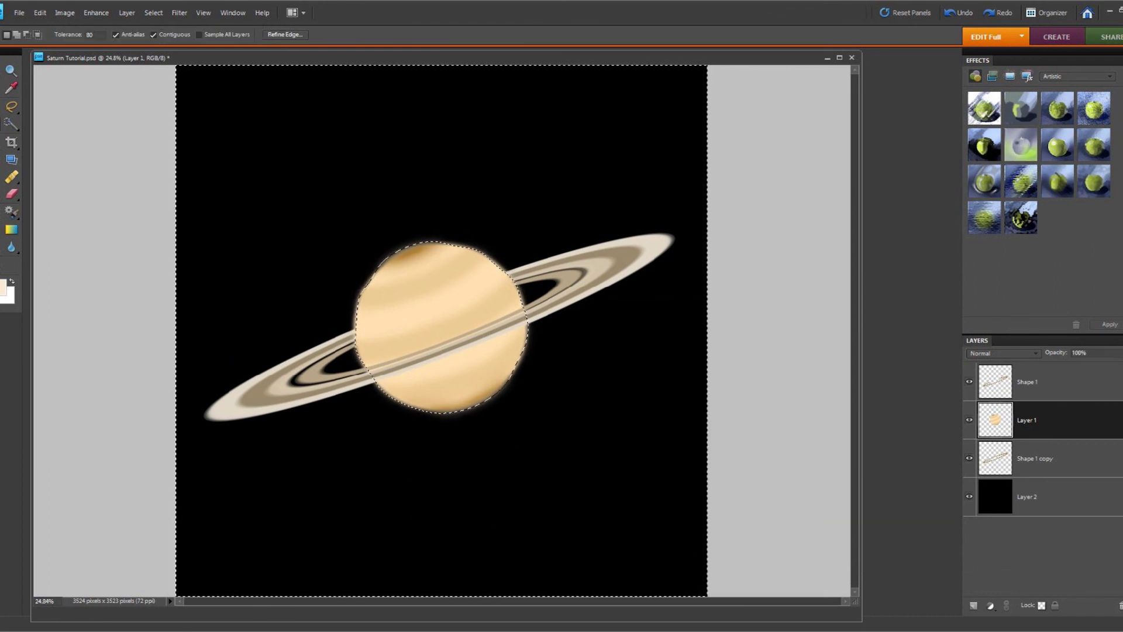
pyautogui.rightClick(499, 224)
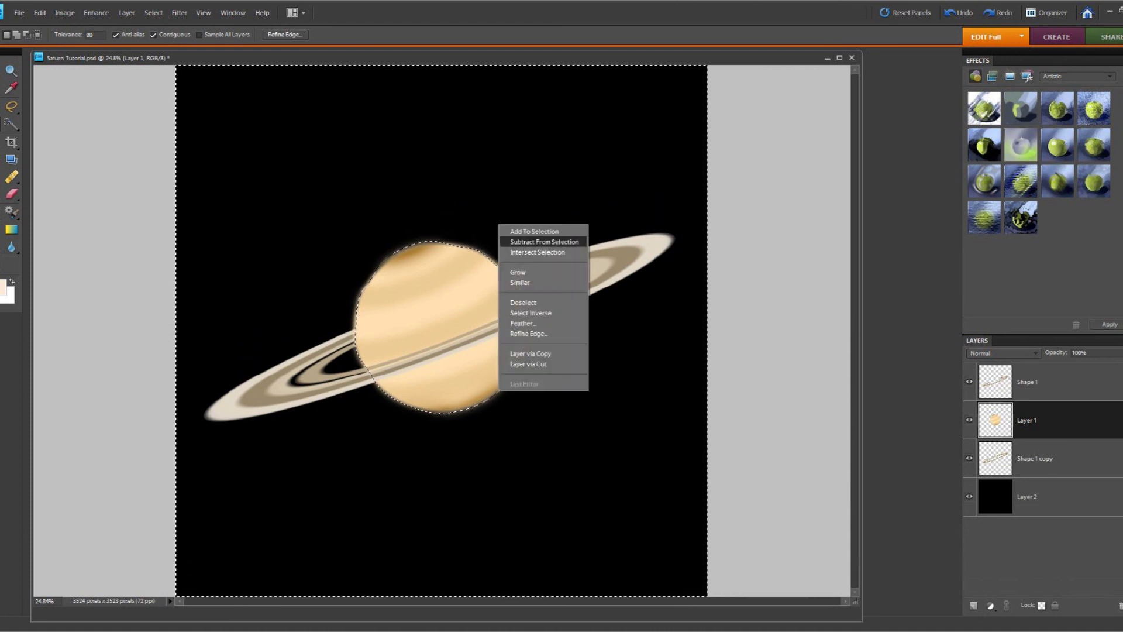
pyautogui.click(530, 313)
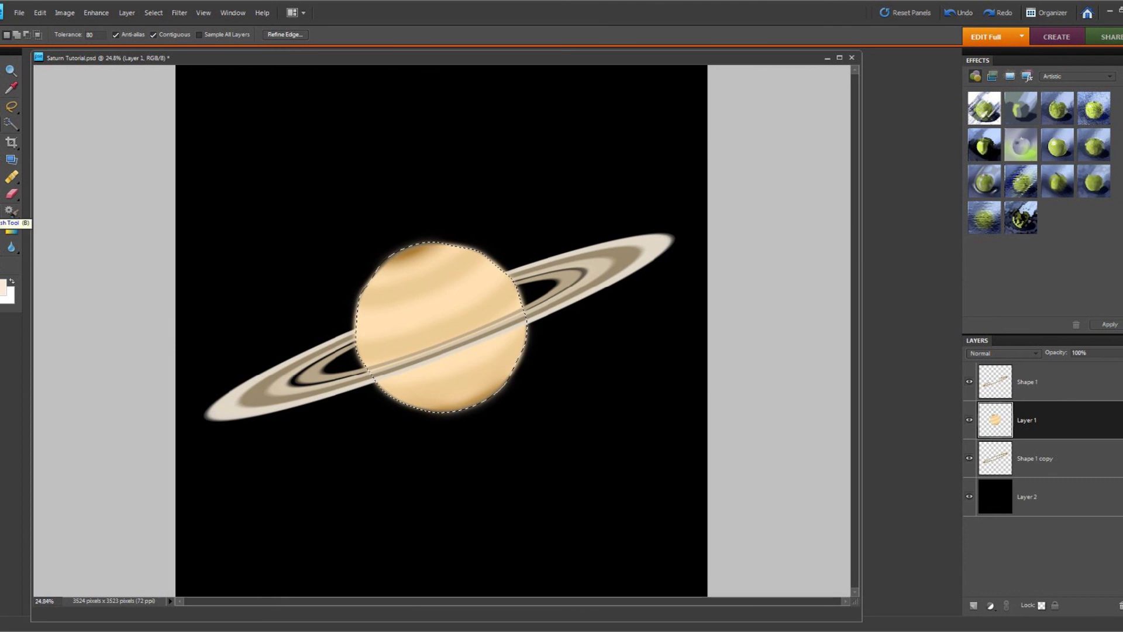
# Step: Set up the brush with a medium gray foreground color at 49% brightness, Multiply mode and 70% opacity
pyautogui.click(11, 212)
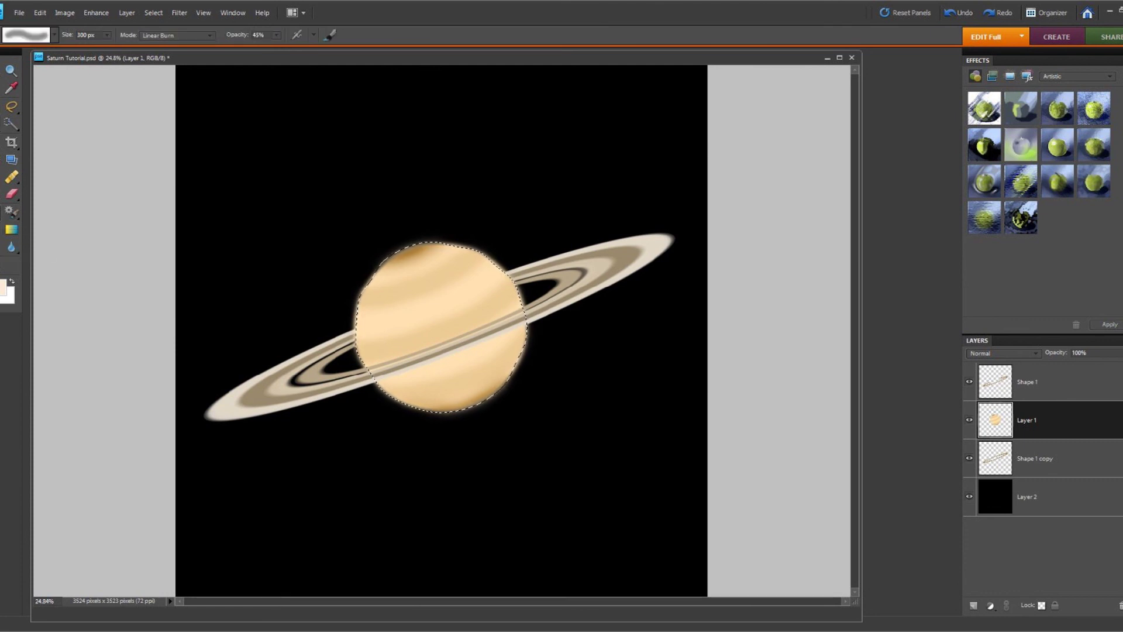
pyautogui.click(3, 288)
pyautogui.click(348, 296)
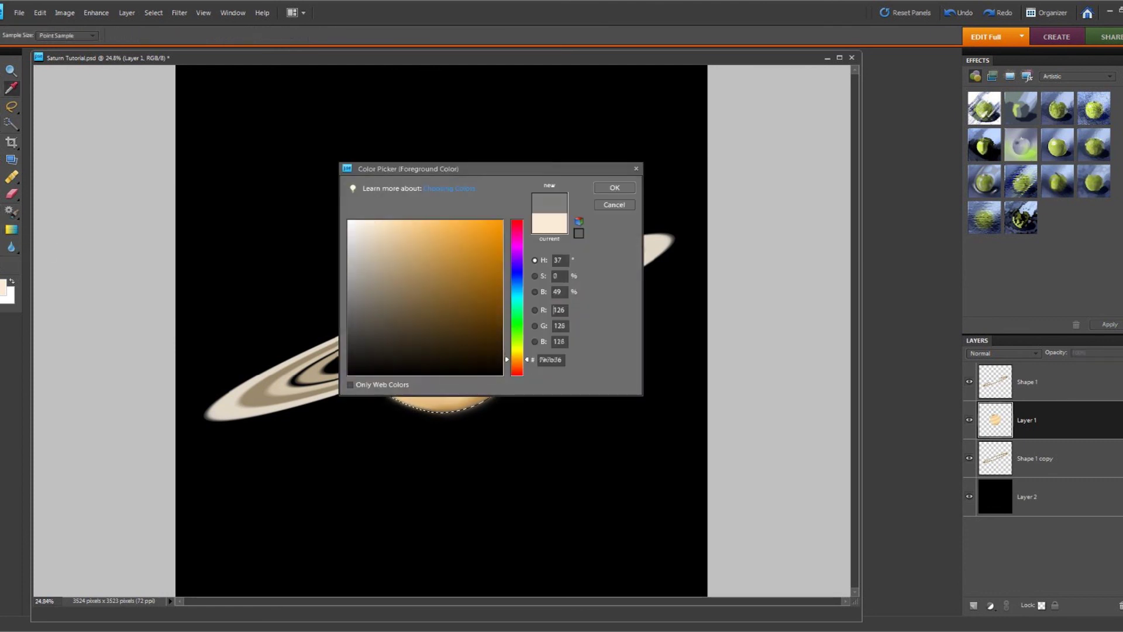
pyautogui.click(614, 187)
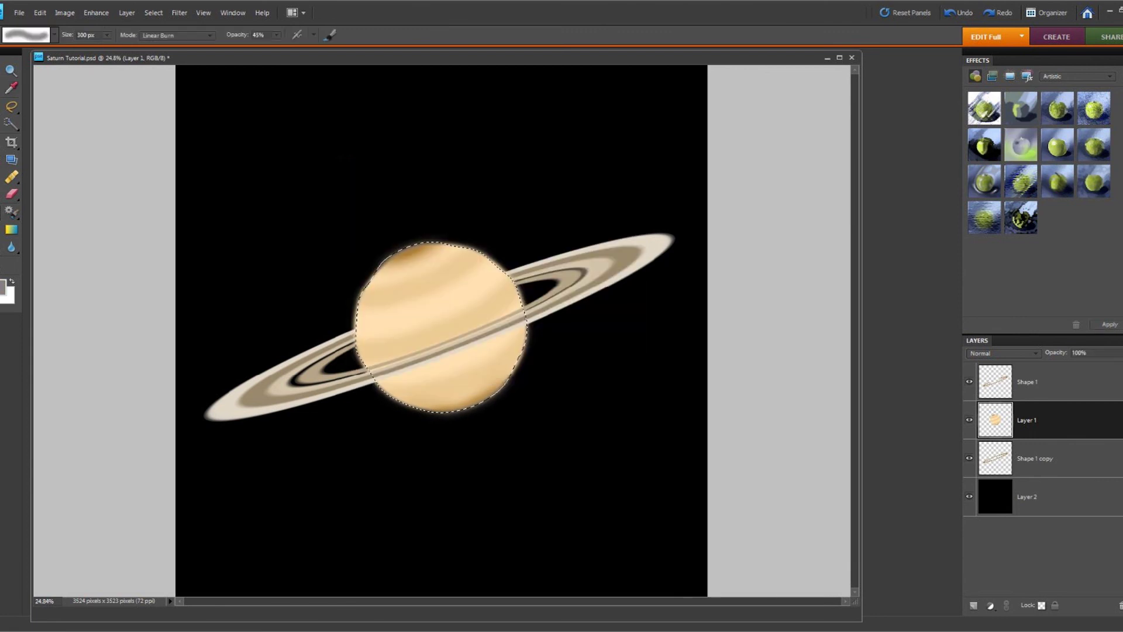
pyautogui.click(176, 35)
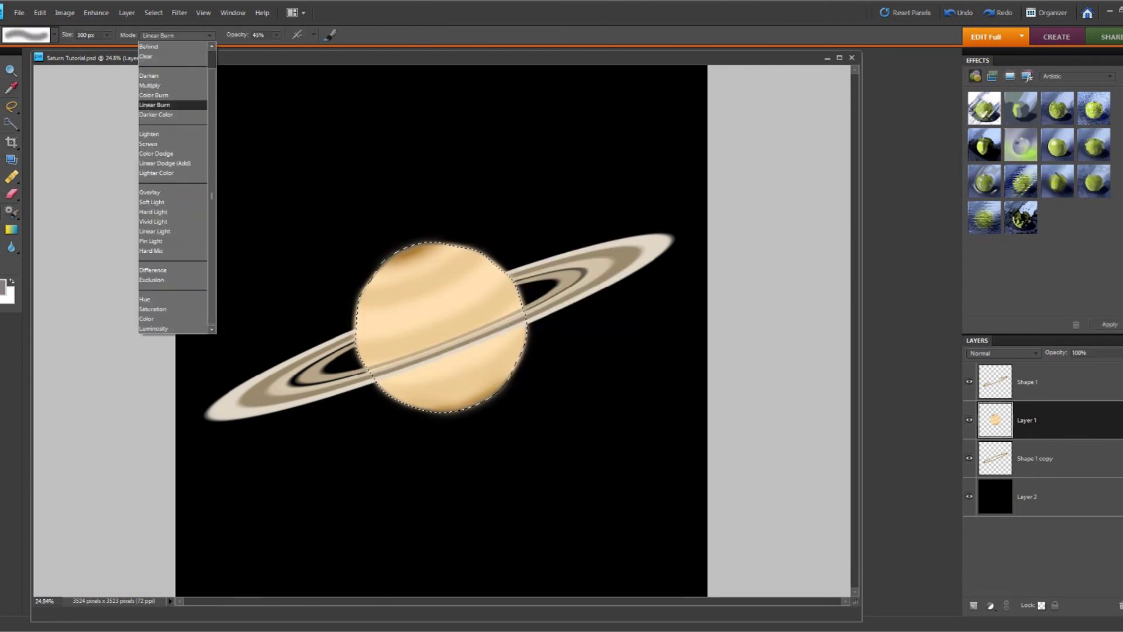
pyautogui.click(150, 86)
pyautogui.click(276, 35)
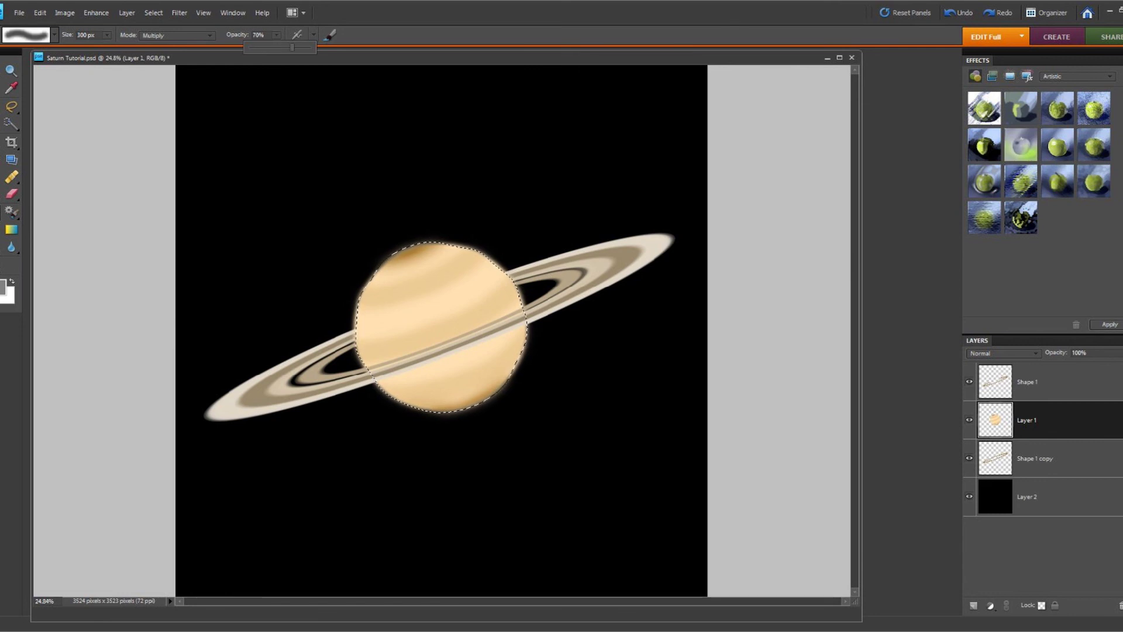
# Step: Try shading the planet's right edge with the gray brush and undo the shading
pyautogui.click(103, 58)
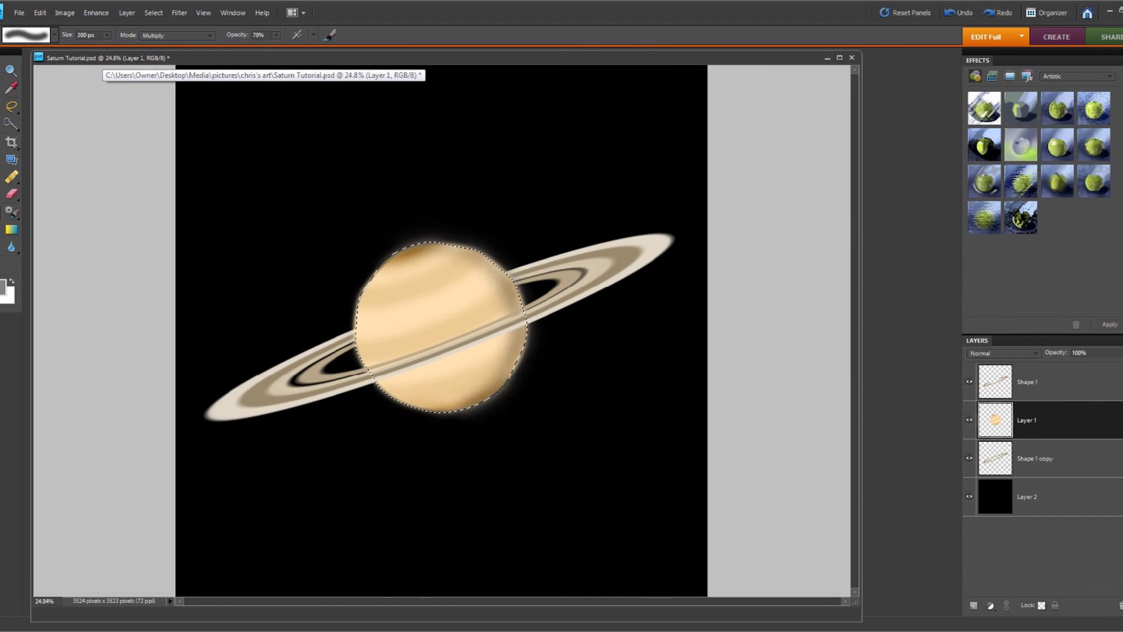
pyautogui.click(39, 13)
pyautogui.click(53, 26)
# Step: Refine the planet selection's edge with a 1.7 px feather and 0% contract/expand
pyautogui.press('w')
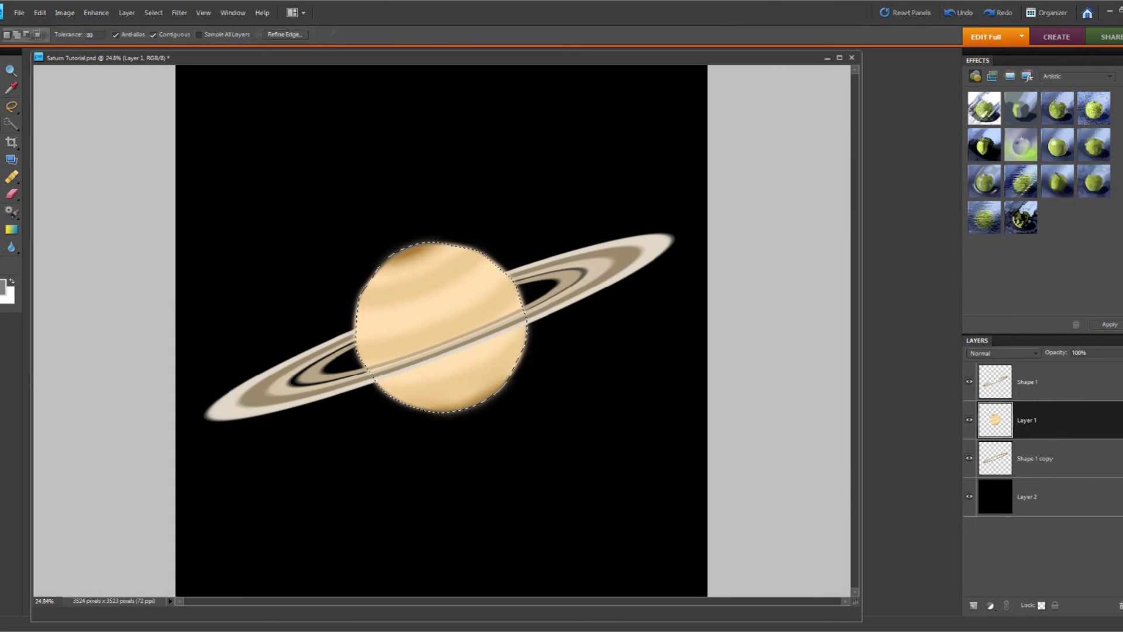
pyautogui.click(286, 35)
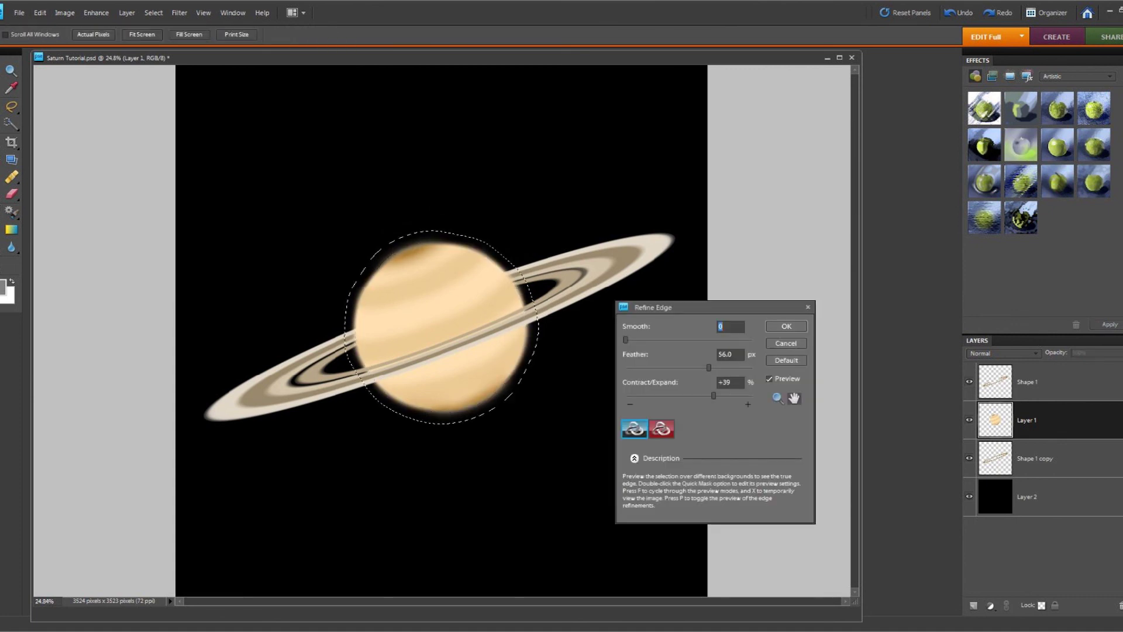
pyautogui.moveTo(708, 368); pyautogui.dragTo(673, 368)
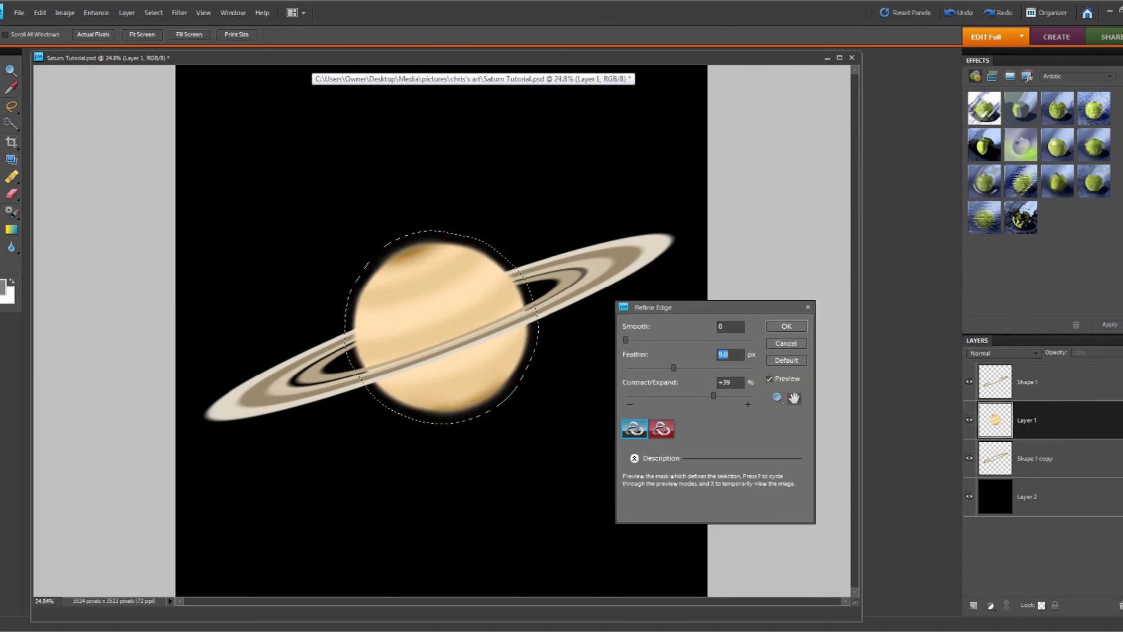
pyautogui.moveTo(714, 396); pyautogui.dragTo(694, 396)
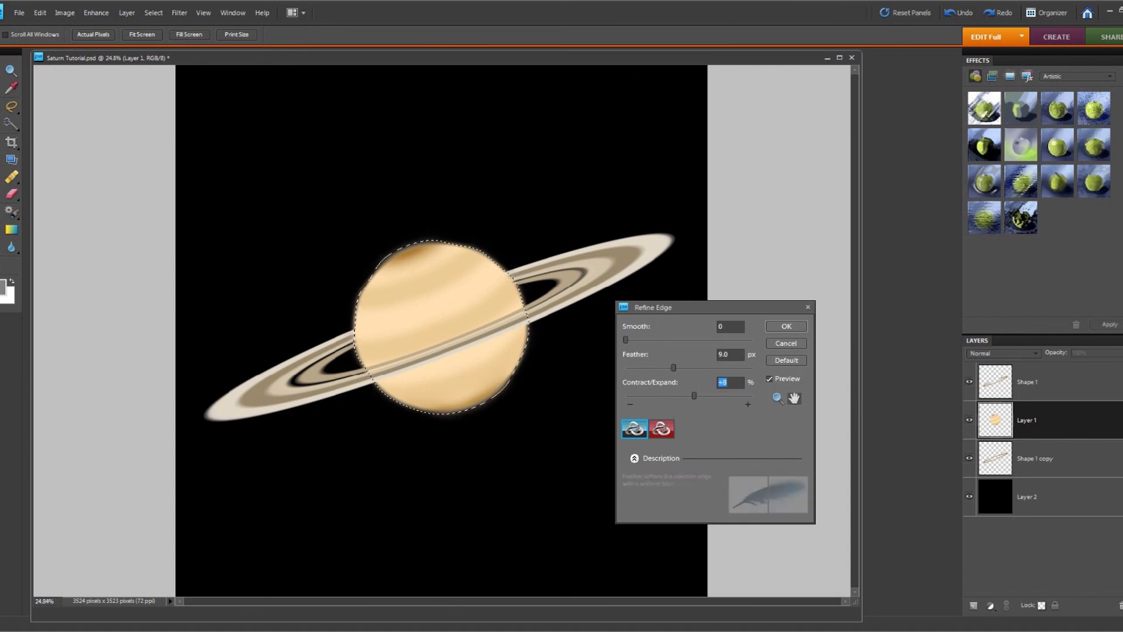
pyautogui.moveTo(674, 368); pyautogui.dragTo(637, 368)
pyautogui.moveTo(694, 397); pyautogui.dragTo(689, 396)
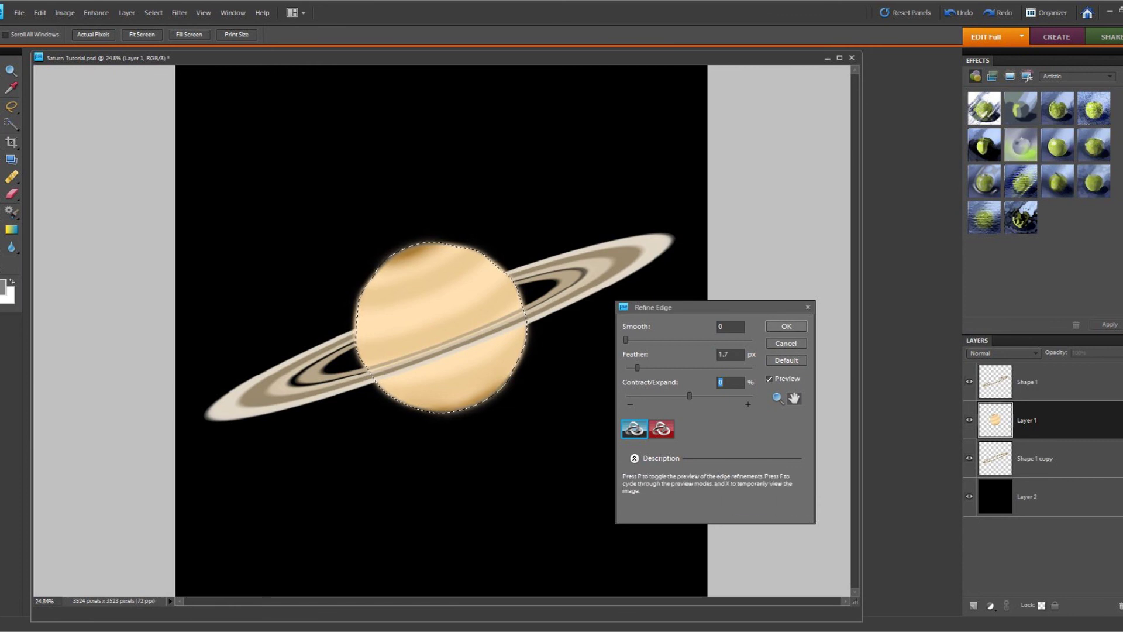
pyautogui.press('Return')
# Step: Try gray brush shading along the planet's right and lower-right edges within the refined selection, and undo it
pyautogui.press('b')
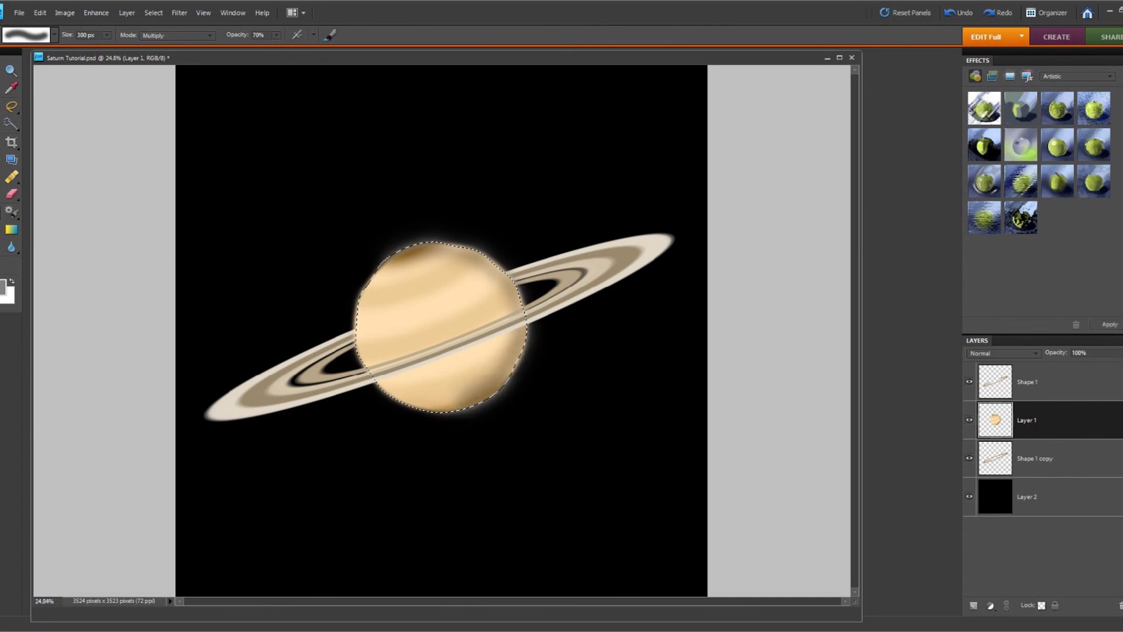
pyautogui.click(39, 12)
pyautogui.click(76, 26)
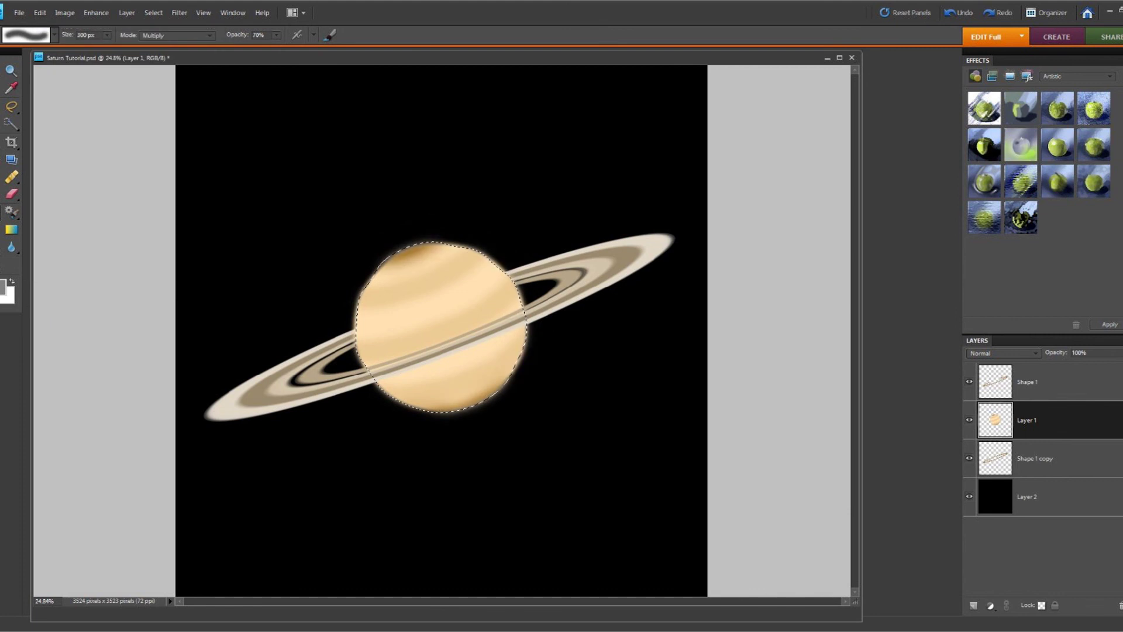
# Step: Refine the planet selection's edge again with a 3.0 px feather and +7% expansion
pyautogui.click(12, 124)
pyautogui.click(285, 34)
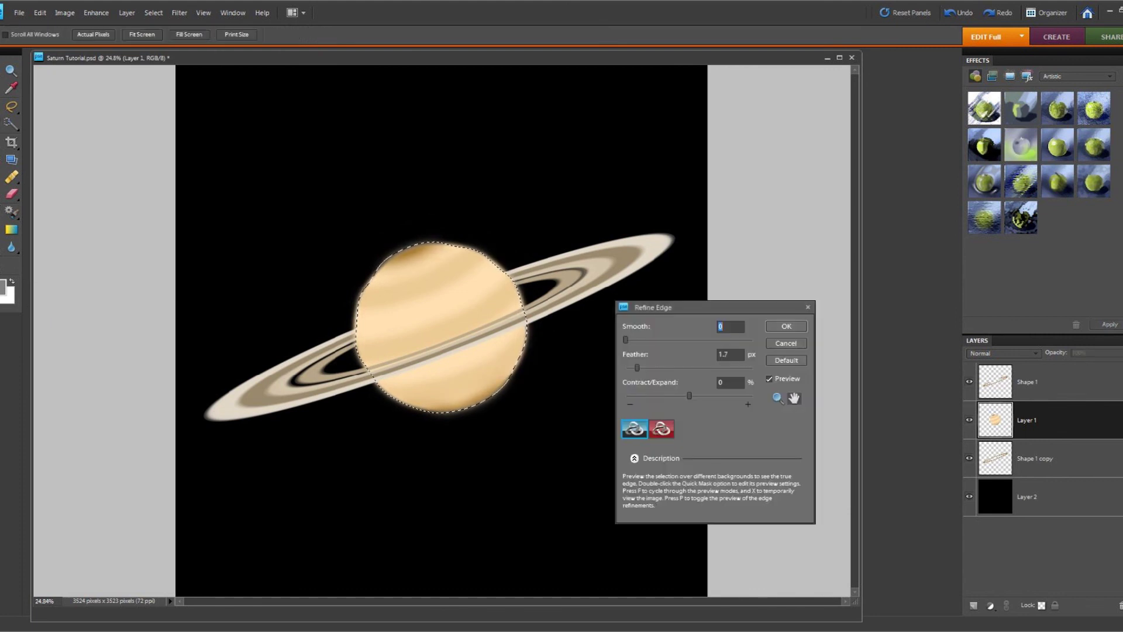
pyautogui.moveTo(641, 368); pyautogui.dragTo(694, 396)
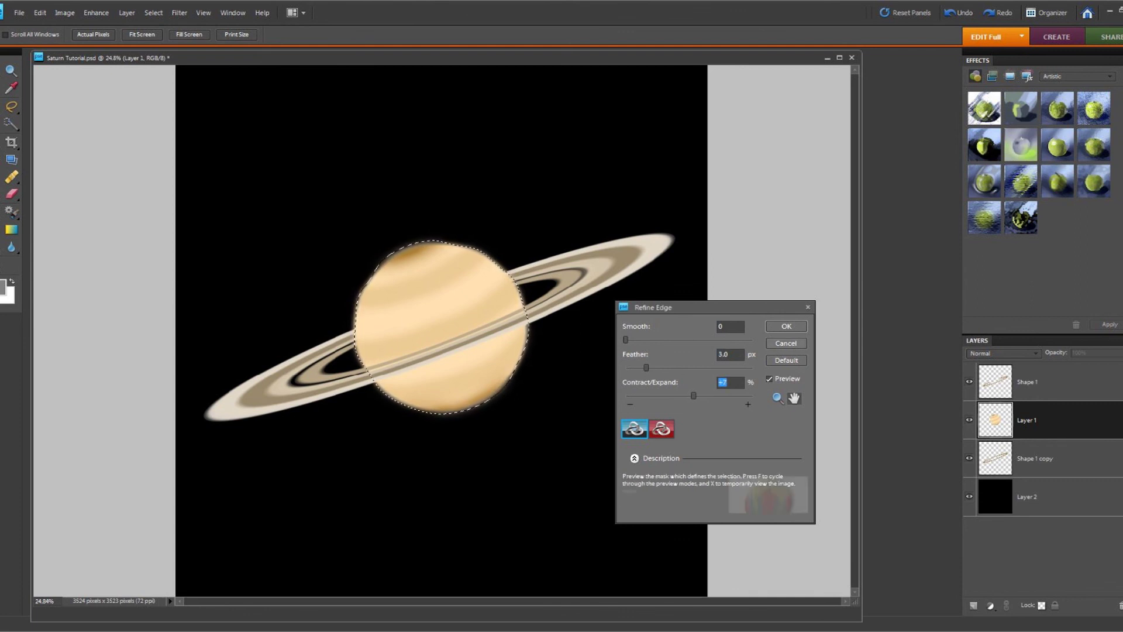
pyautogui.click(786, 327)
# Step: Set the brush's foreground color to a near-black dark gray
pyautogui.click(11, 213)
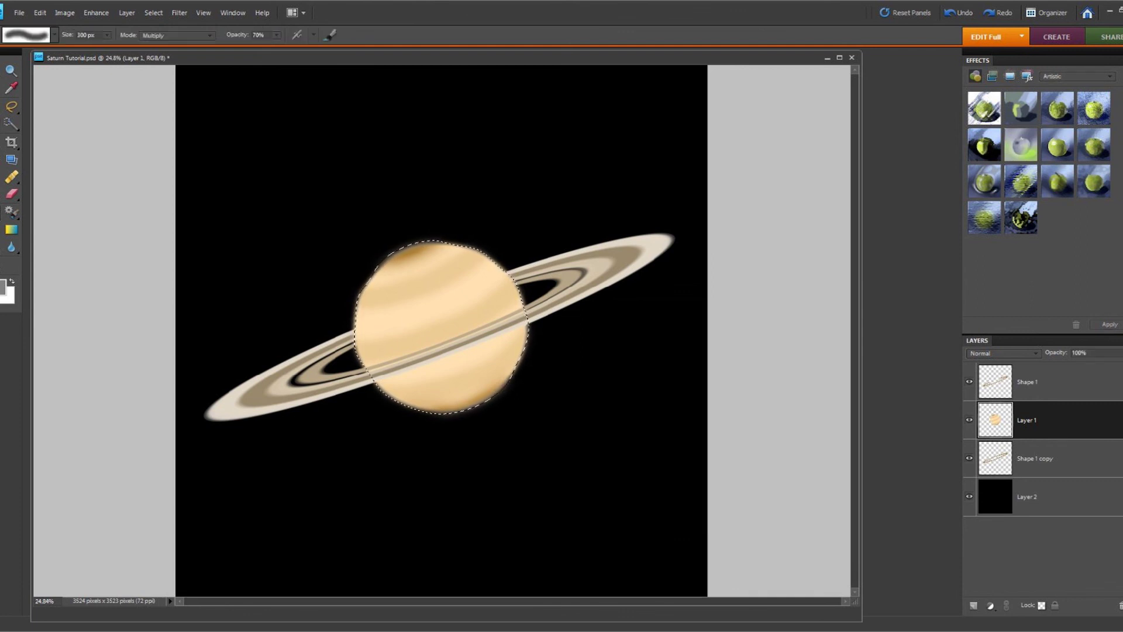
pyautogui.click(3, 287)
pyautogui.click(348, 356)
pyautogui.click(614, 187)
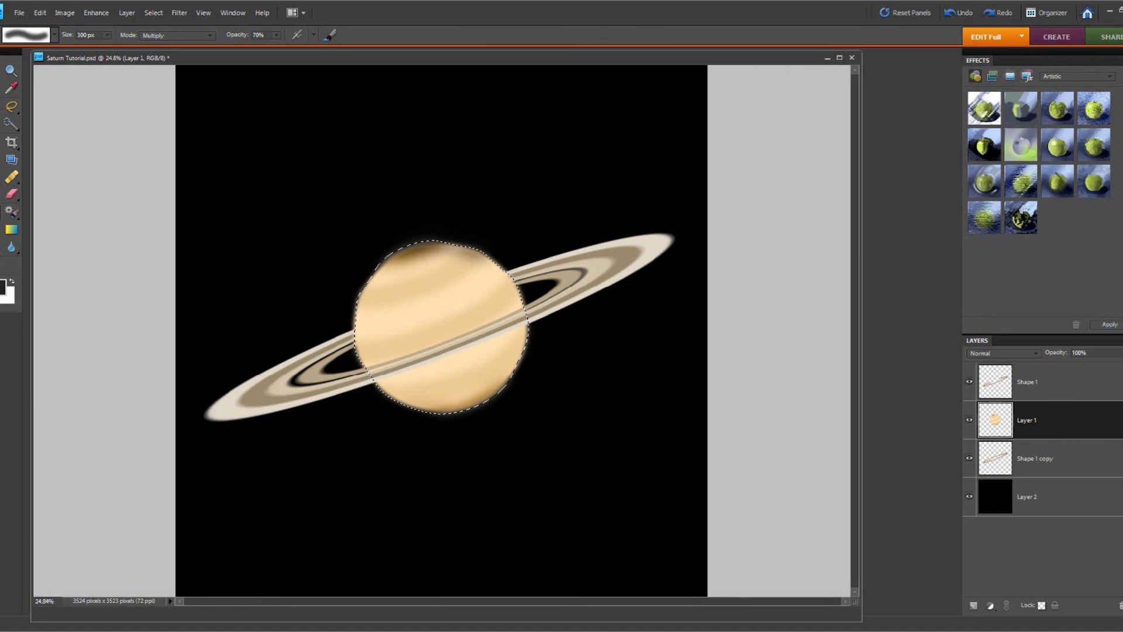
# Step: Try shading the planet's right and lower-right edges with the dark brush, and undo the stroke
pyautogui.moveTo(514, 399); pyautogui.dragTo(477, 418)
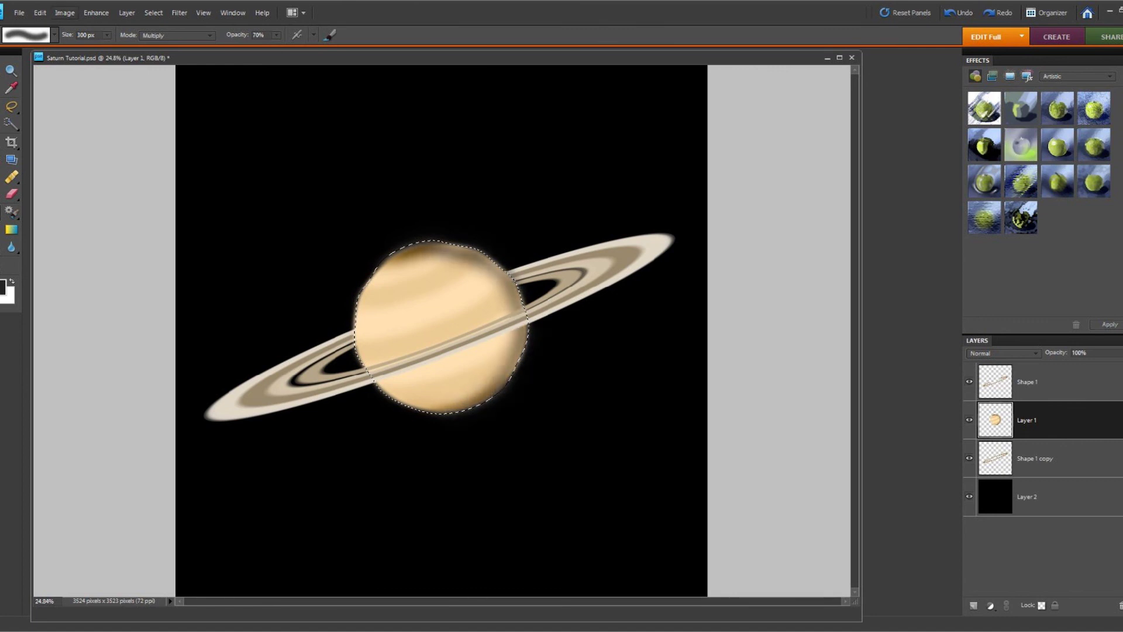
pyautogui.click(39, 13)
pyautogui.click(82, 26)
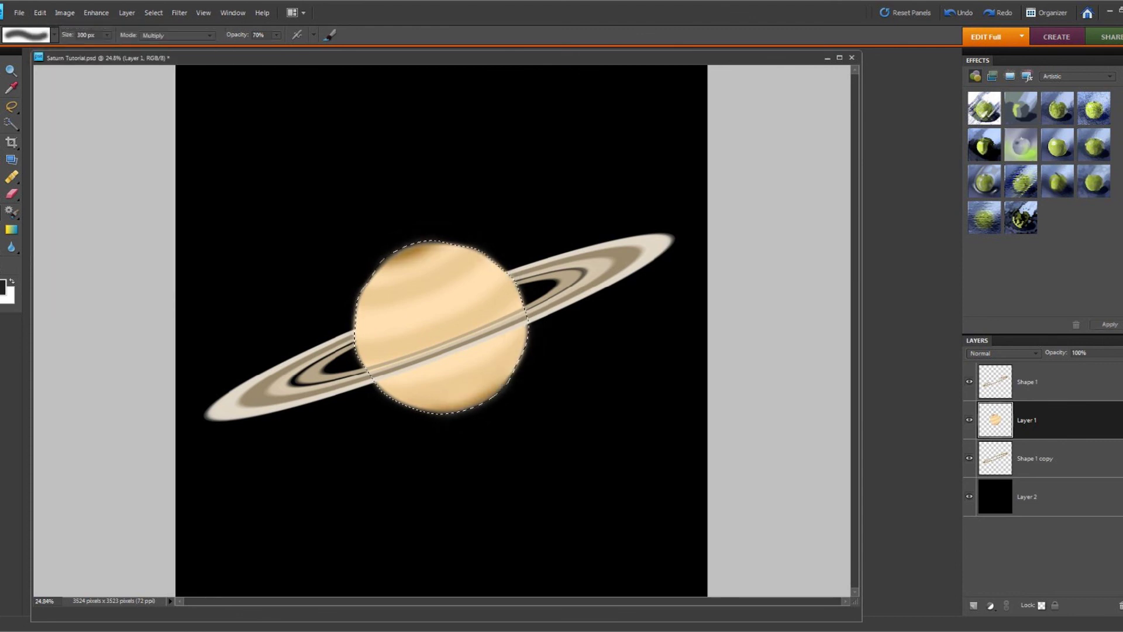
# Step: Clear the selection, try an elliptical marquee selection over the planet, and undo the marquee
pyautogui.click(154, 12)
pyautogui.click(166, 37)
pyautogui.press('m')
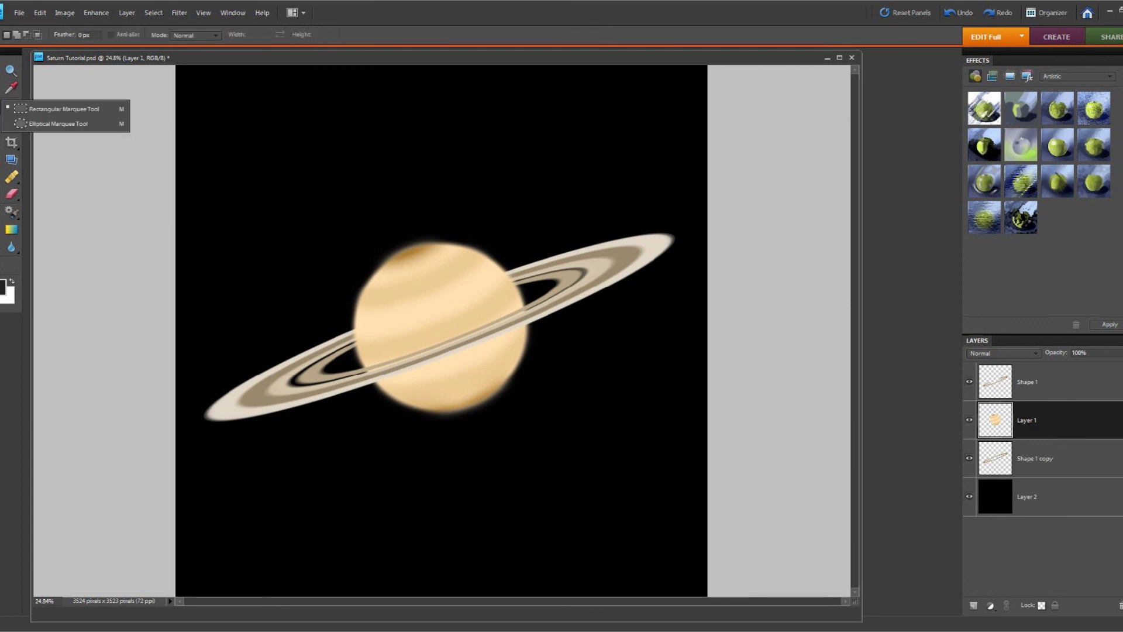
pyautogui.click(58, 123)
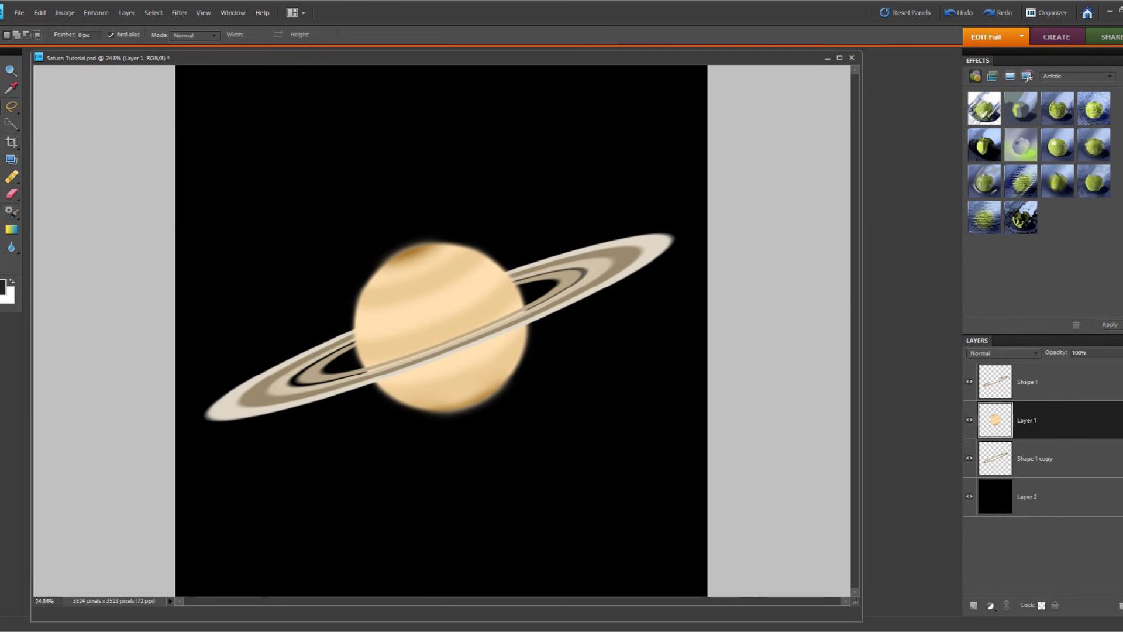
pyautogui.moveTo(459, 338); pyautogui.dragTo(532, 402)
pyautogui.click(39, 13)
pyautogui.click(88, 26)
# Step: Select the empty area around the planet with the Magic Wand and refine its edge with a 4.3 px feather and +100% expansion
pyautogui.press('w')
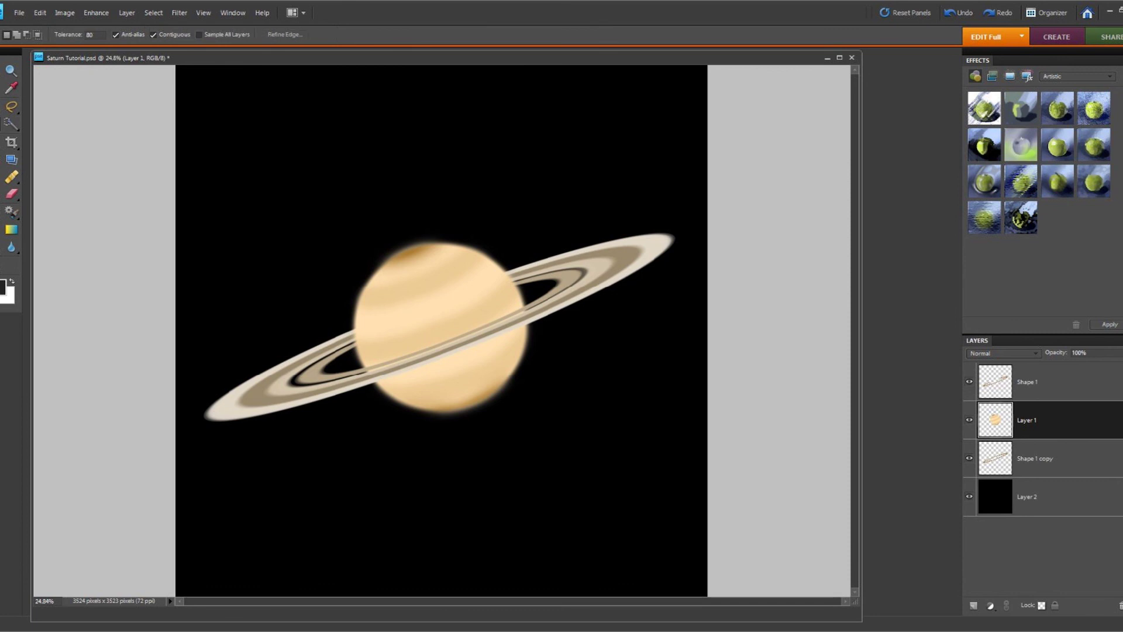
pyautogui.click(573, 404)
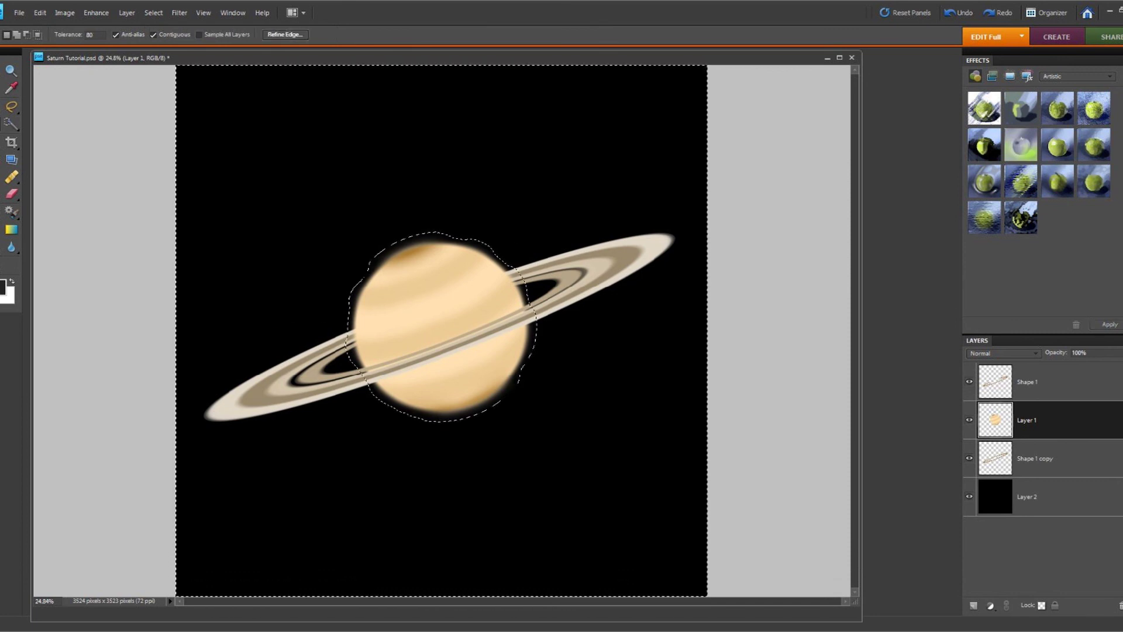
pyautogui.click(285, 35)
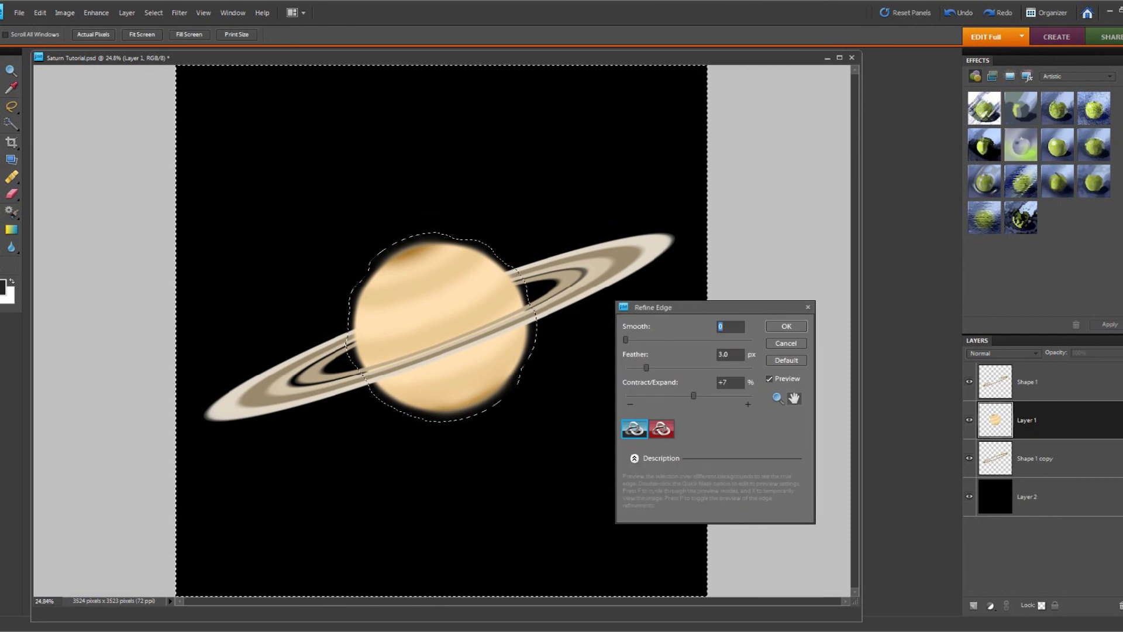
pyautogui.moveTo(693, 396); pyautogui.dragTo(753, 396)
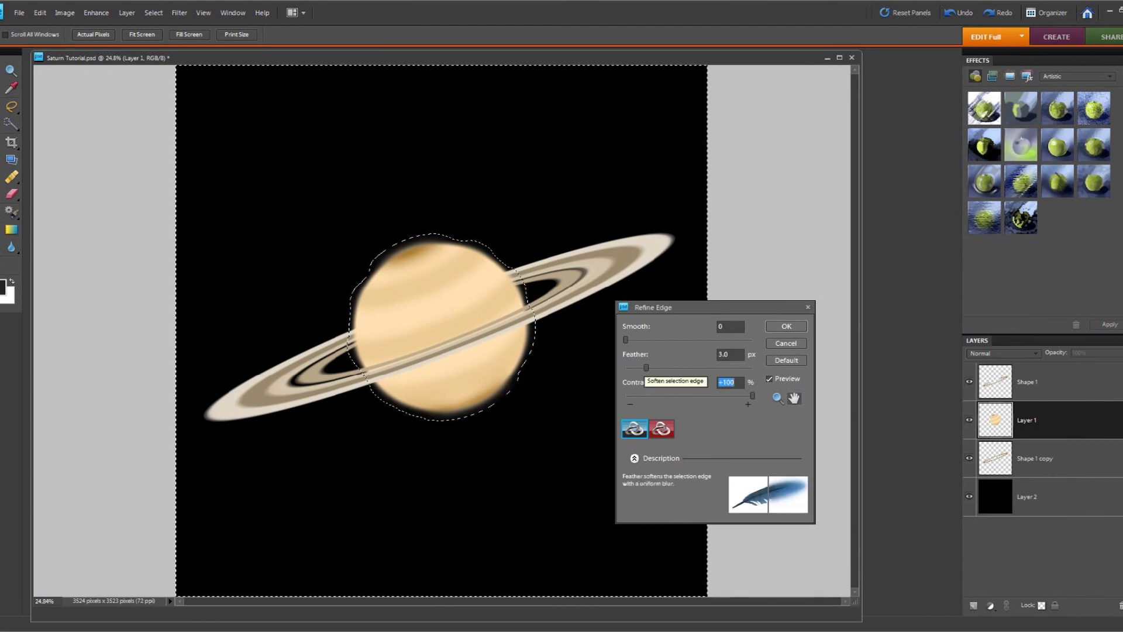
pyautogui.moveTo(646, 368); pyautogui.dragTo(655, 367)
pyautogui.click(787, 326)
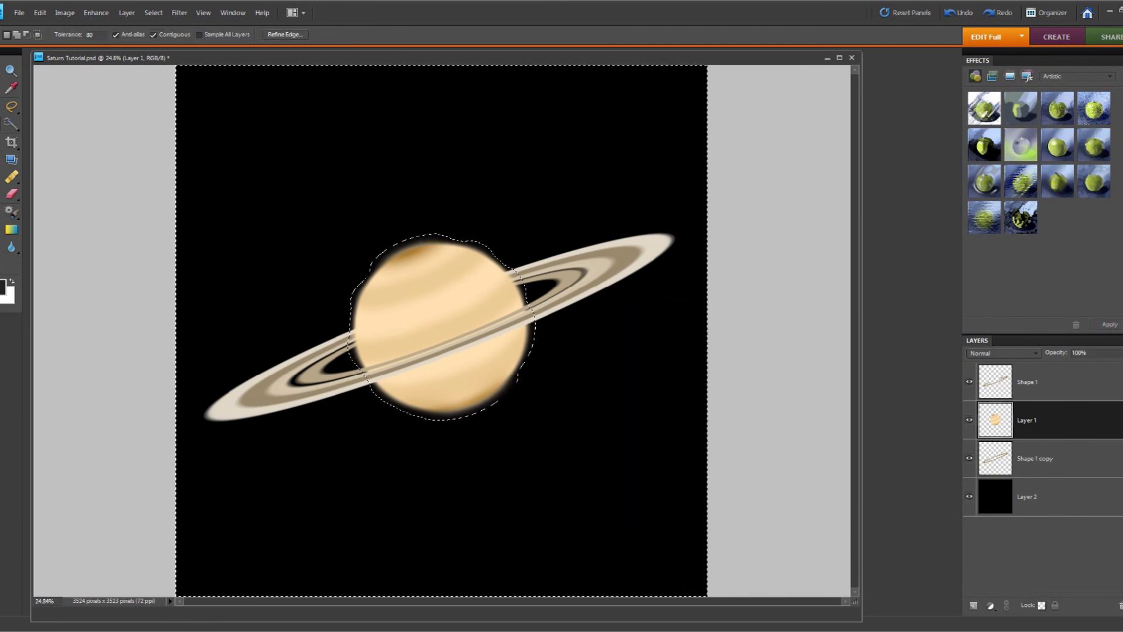
# Step: Apply Refine Edge three more times with a 4.3 px feather and +100% expansion to tighten the selection around the planet
pyautogui.click(285, 35)
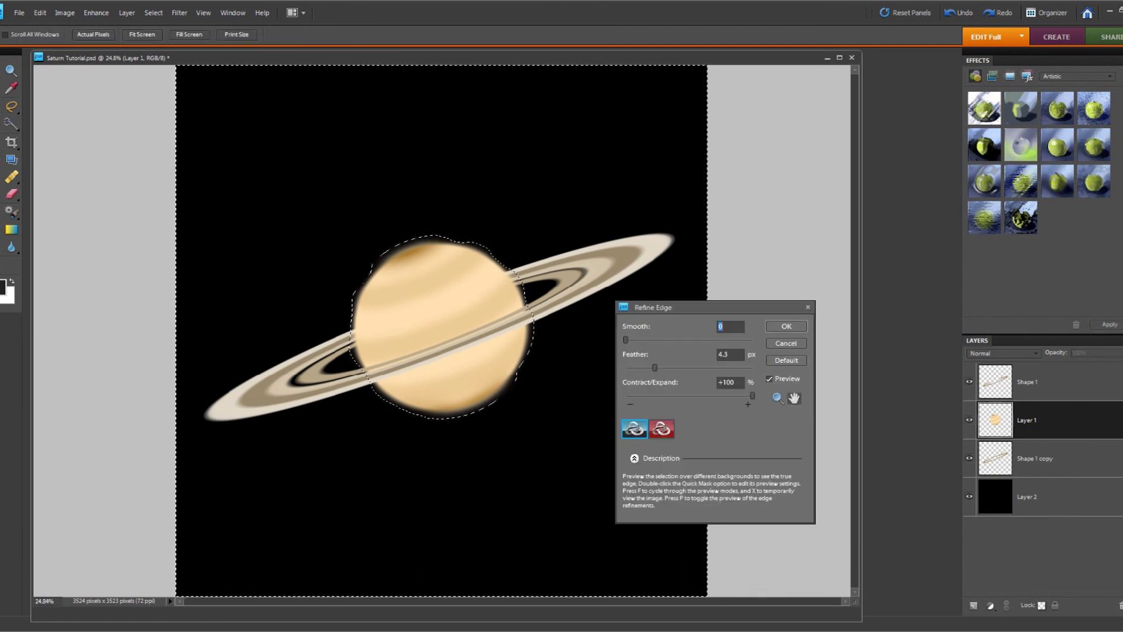
pyautogui.press('Return')
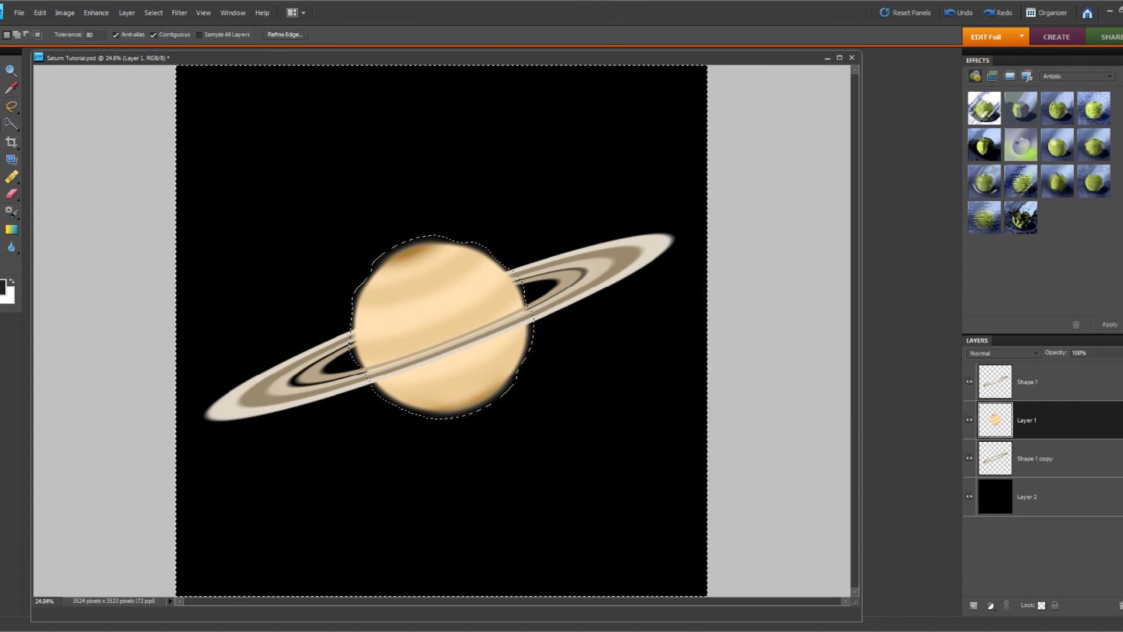
pyautogui.click(285, 35)
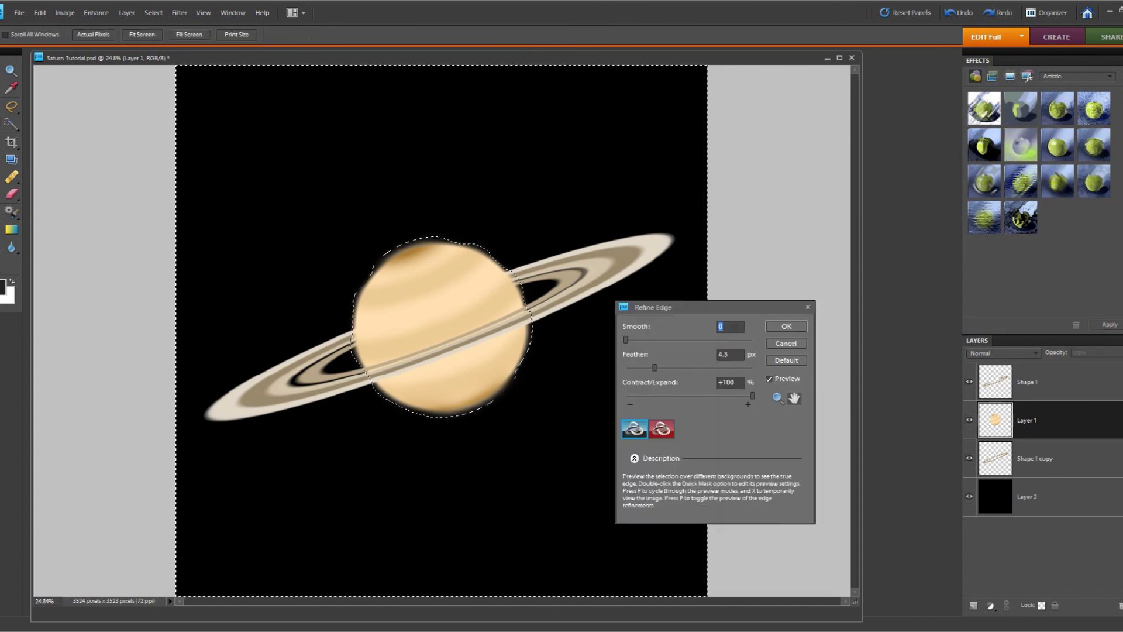
pyautogui.press('Return')
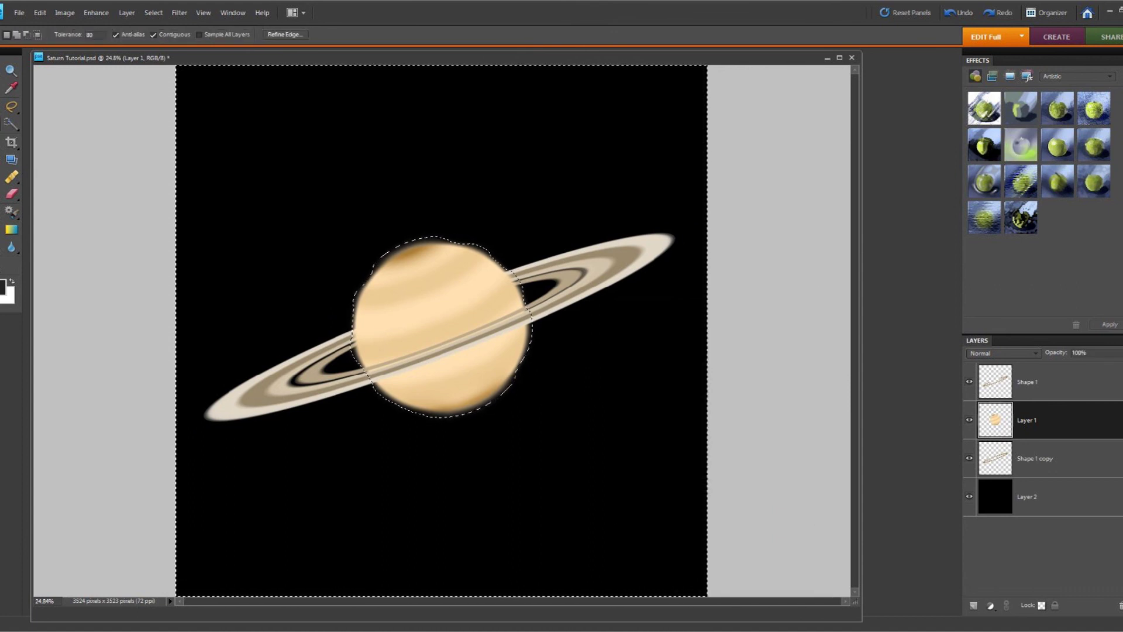
pyautogui.click(285, 34)
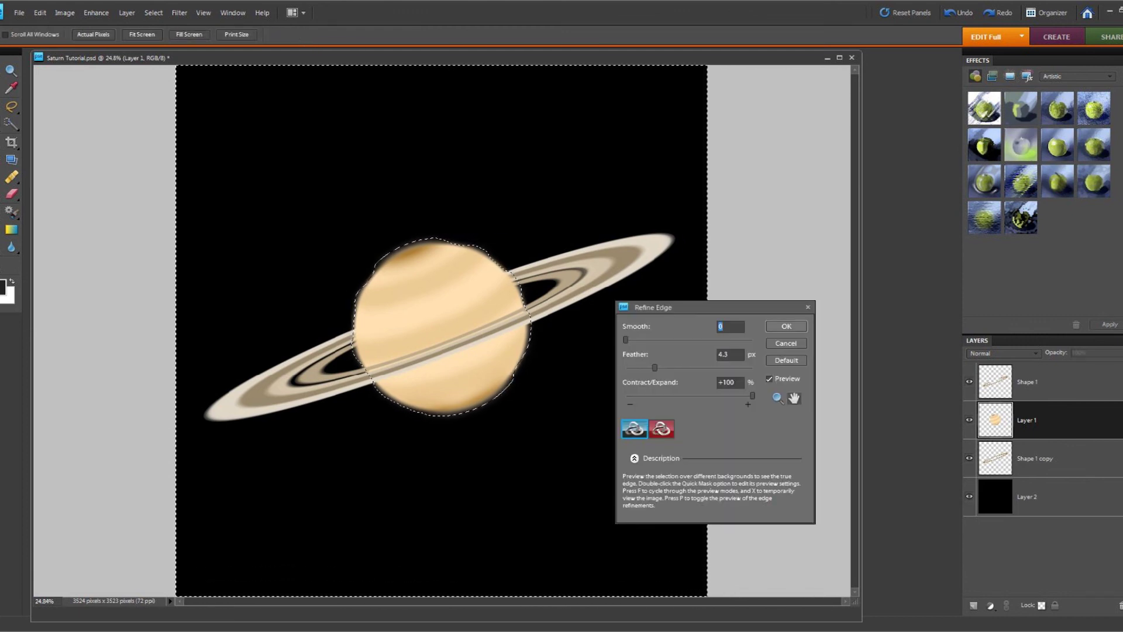
pyautogui.press('Return')
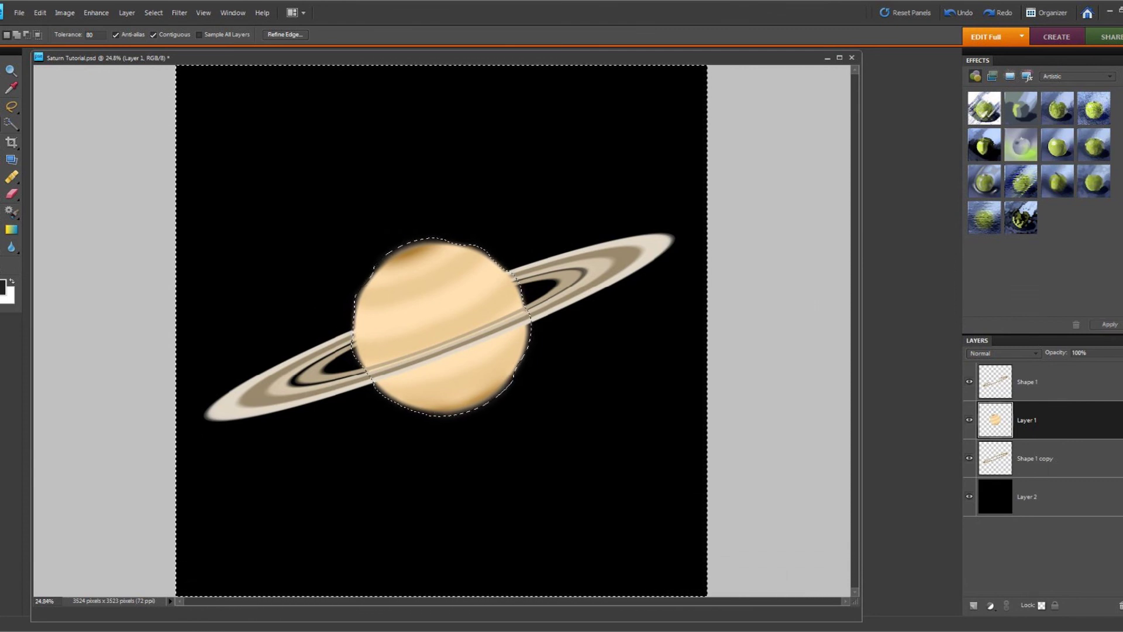
# Step: Try subtracting from and adding to the selection along the planet's upper edge with the Quick Selection tool, undoing both changes
pyautogui.click(12, 124)
pyautogui.click(37, 34)
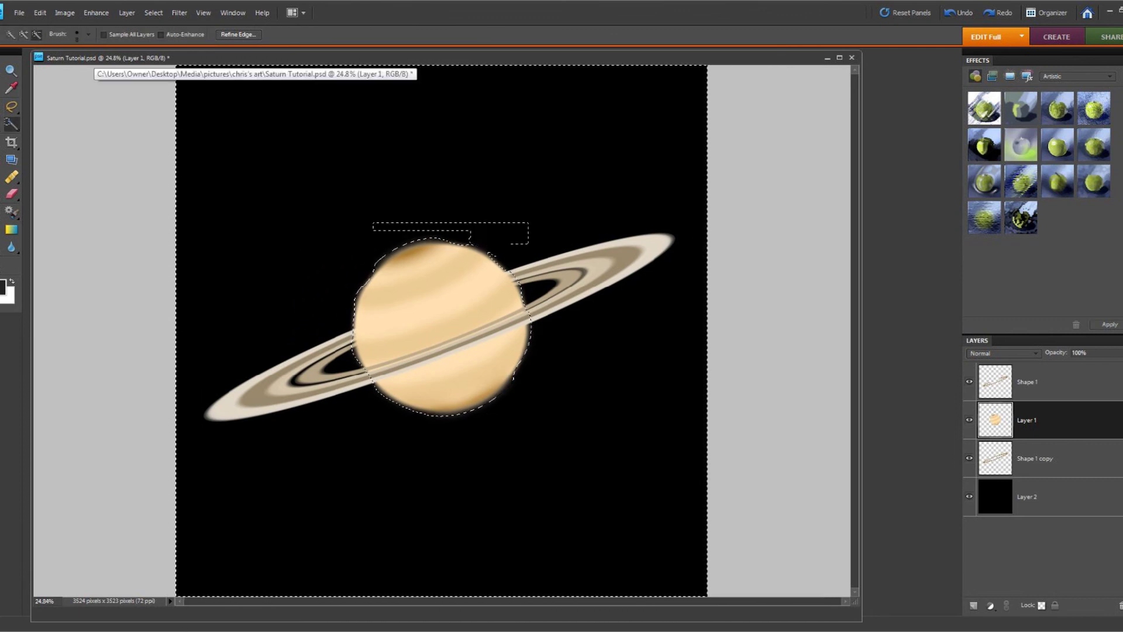
pyautogui.click(39, 12)
pyautogui.click(65, 25)
pyautogui.click(24, 34)
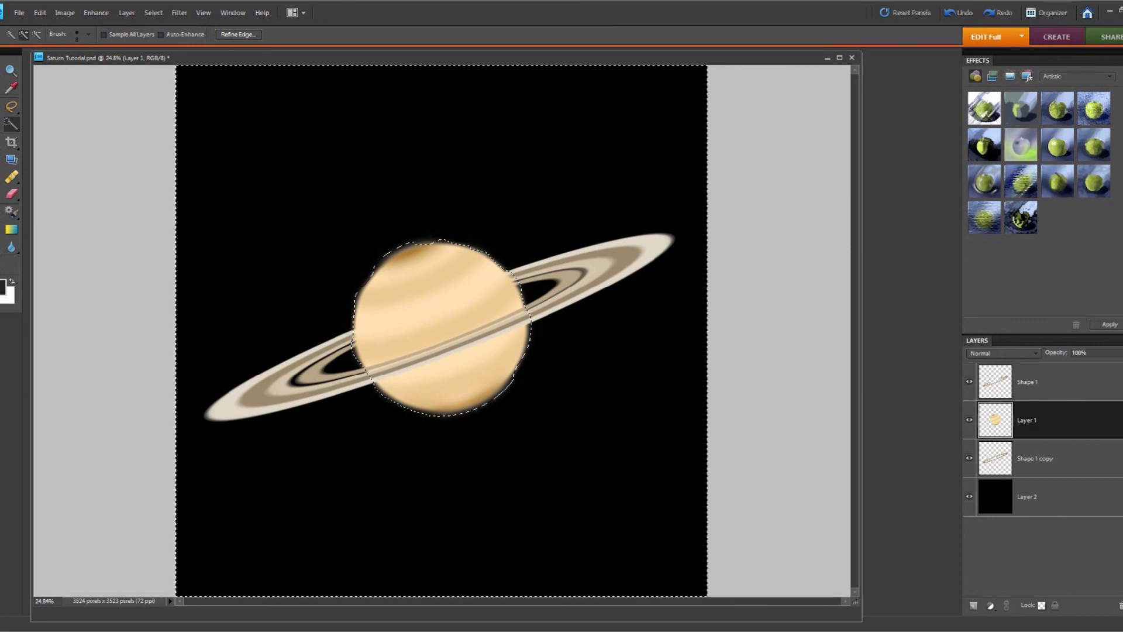
pyautogui.click(40, 12)
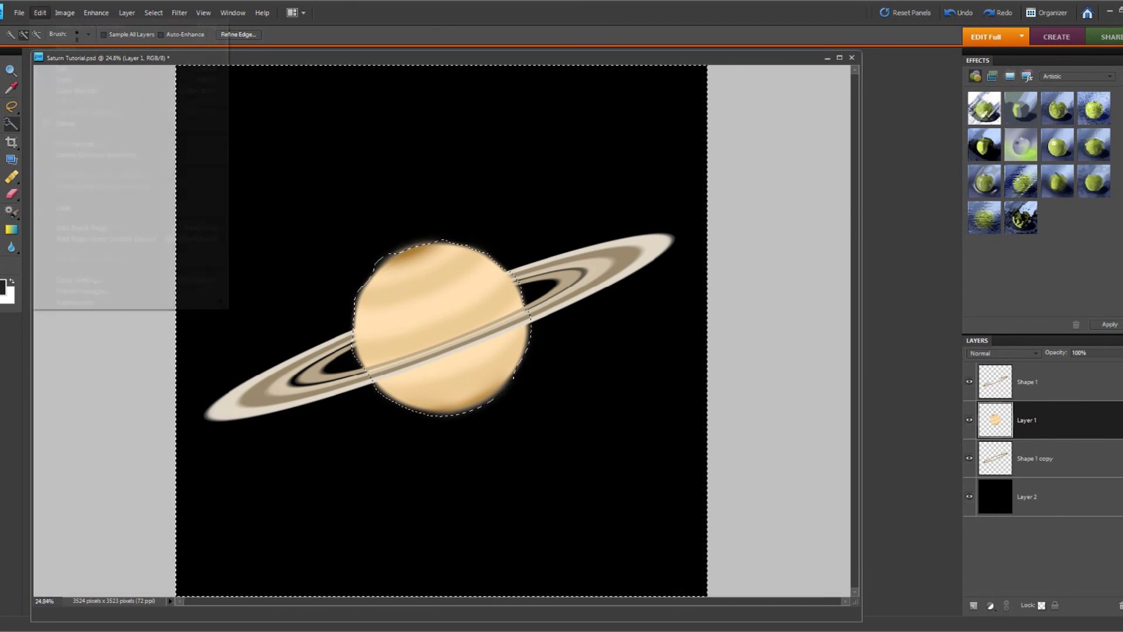
pyautogui.click(64, 25)
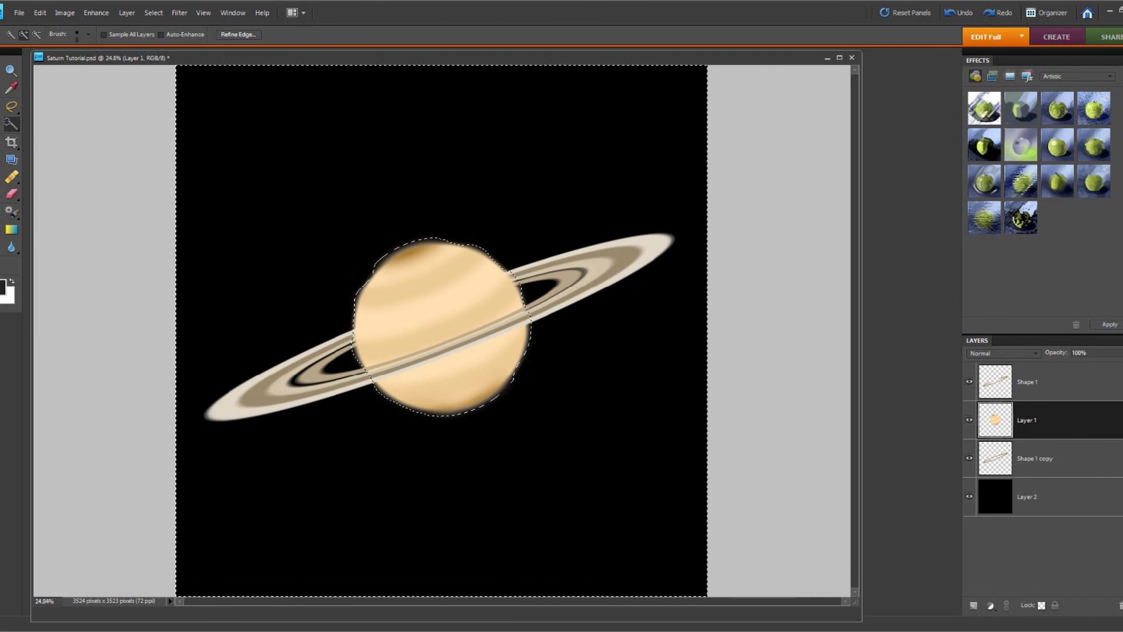
# Step: Tighten the selection around the planet once more using Refine Edge with a 4.3 px feather and +100% expansion
pyautogui.press('w')
pyautogui.click(285, 34)
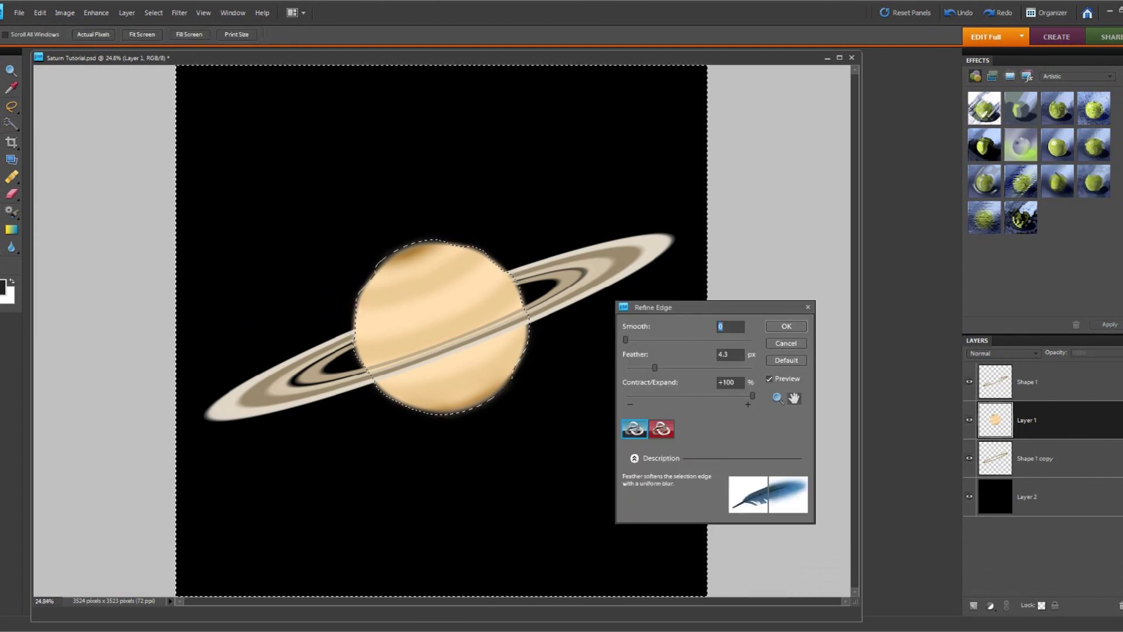
pyautogui.click(786, 326)
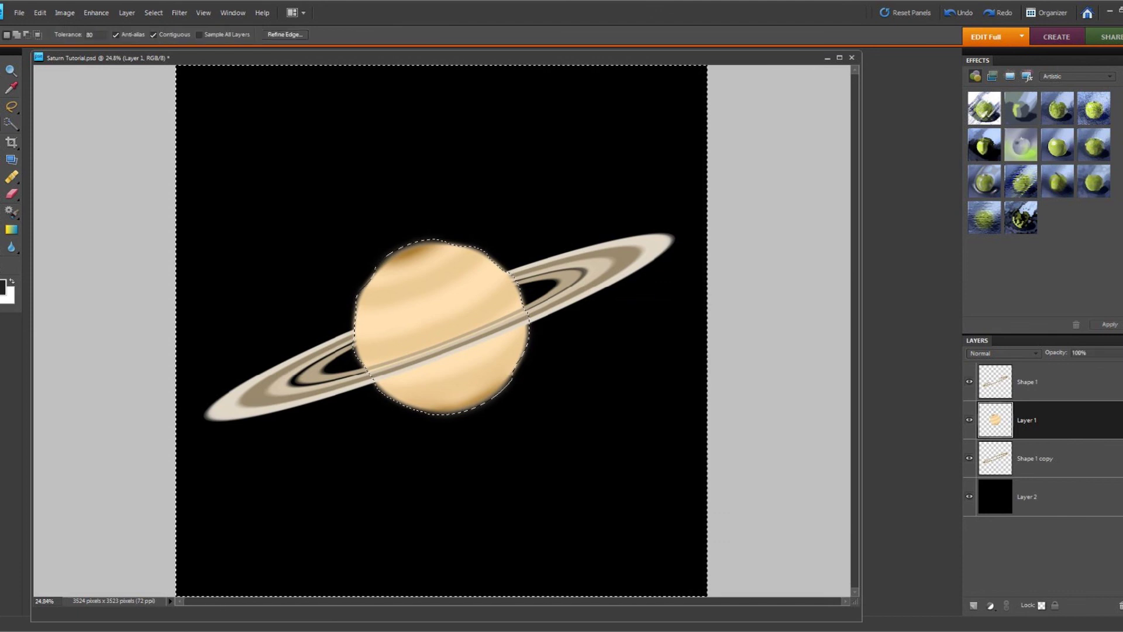
# Step: Try a dark brush stroke along the planet's upper edge to test the selection, and undo it
pyautogui.press('b')
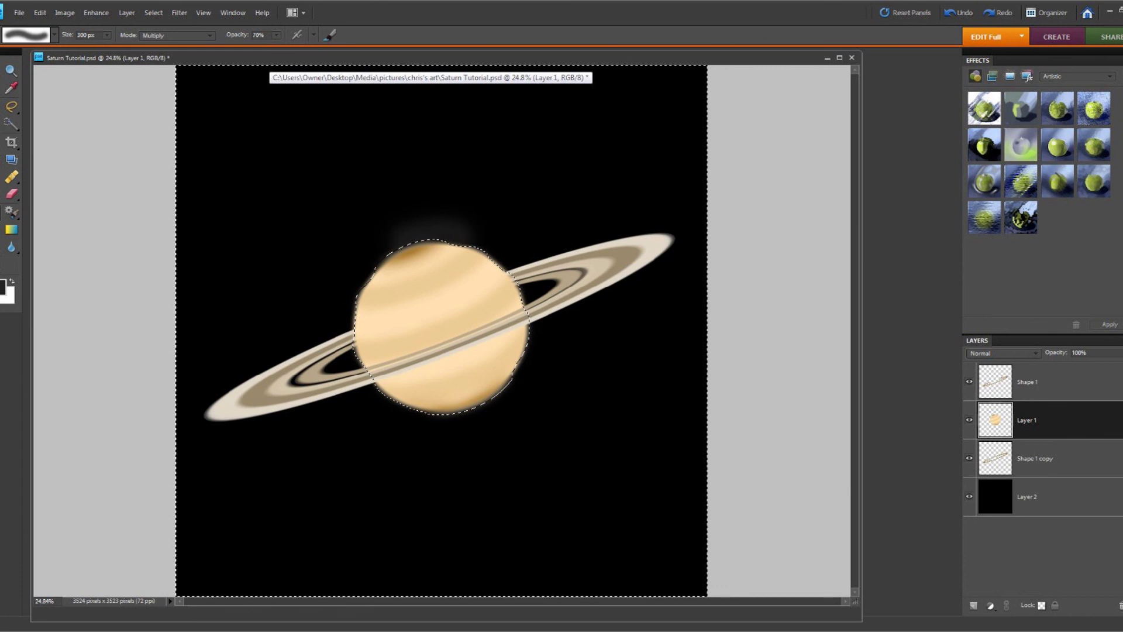
pyautogui.click(40, 13)
pyautogui.click(79, 25)
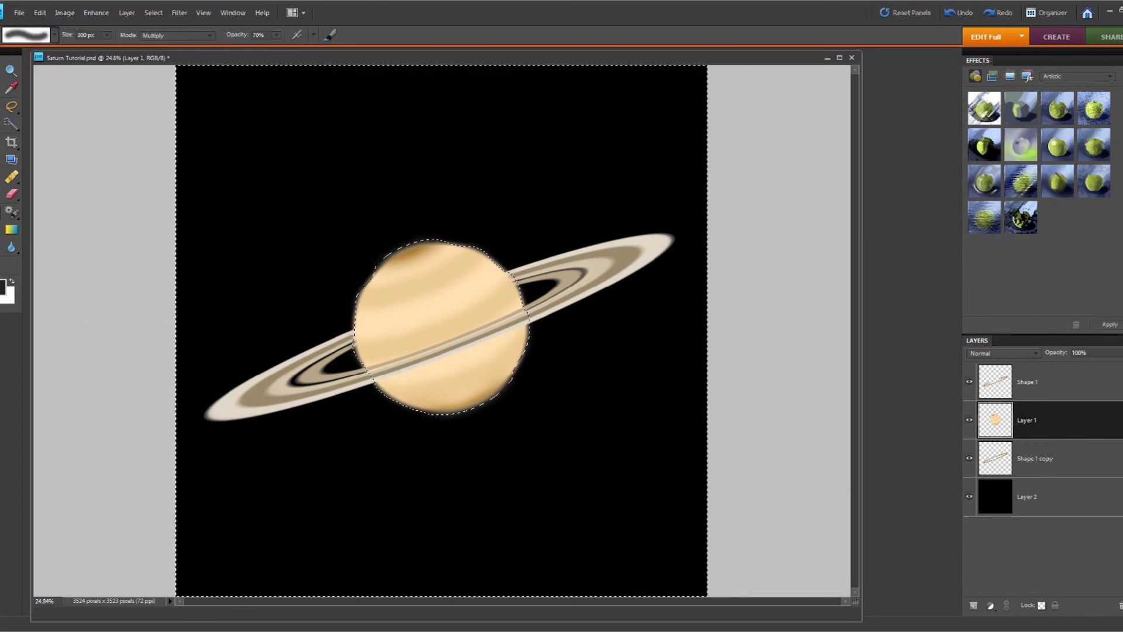
# Step: Invert the selection so it covers the planet, try a dark shading stroke along its right edge, and undo the stroke
pyautogui.click(11, 124)
pyautogui.rightClick(420, 188)
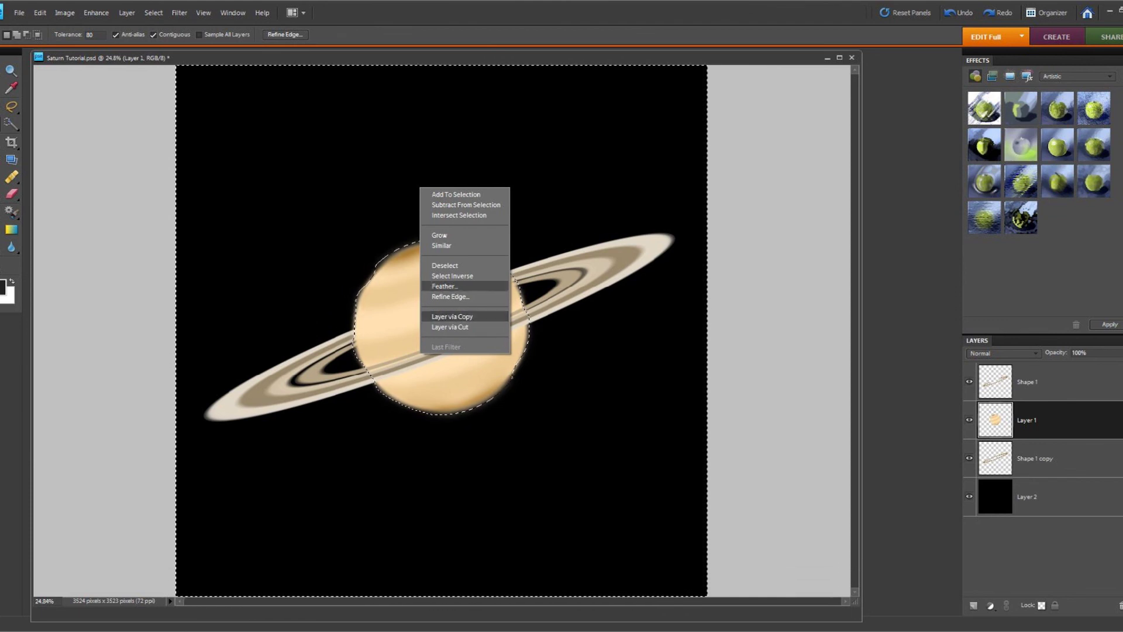
pyautogui.click(452, 276)
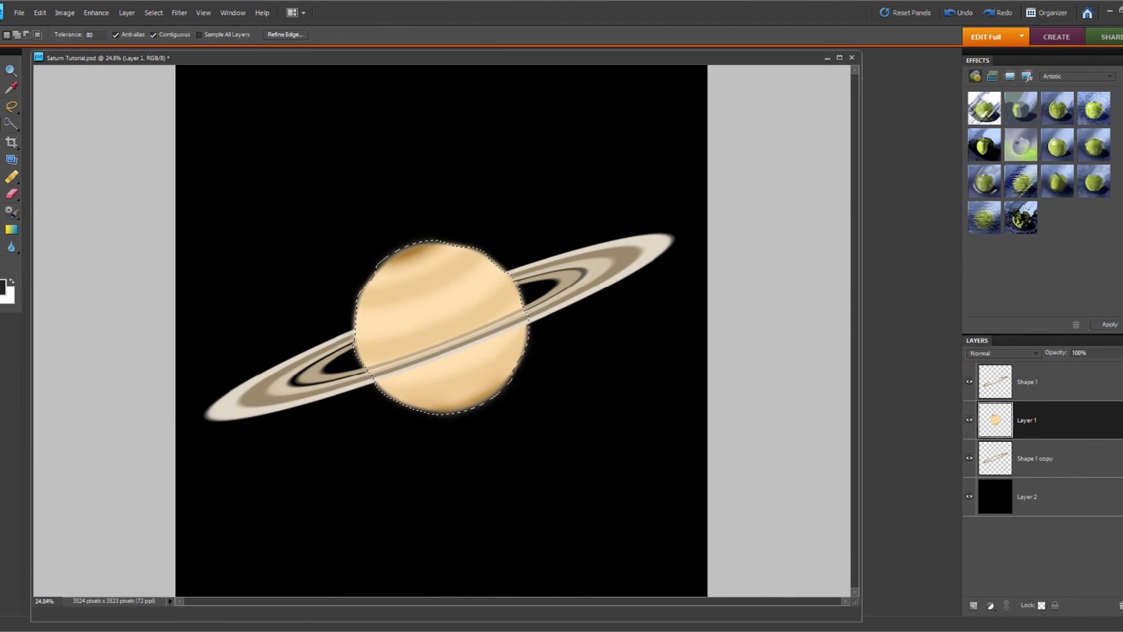
pyautogui.press('b')
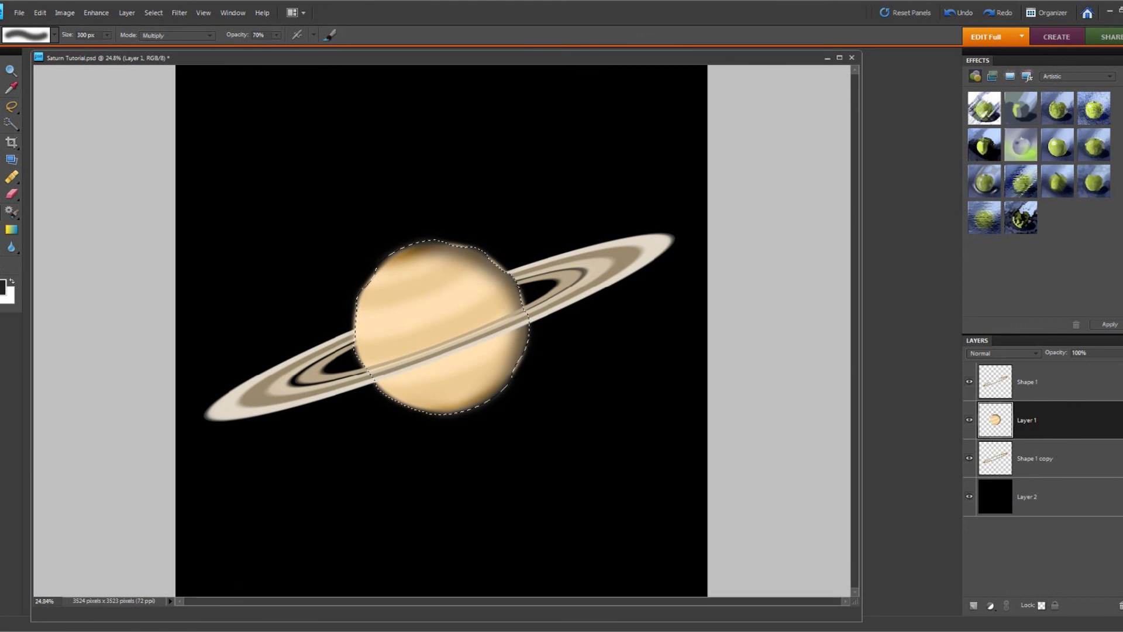
pyautogui.click(40, 13)
pyautogui.click(70, 27)
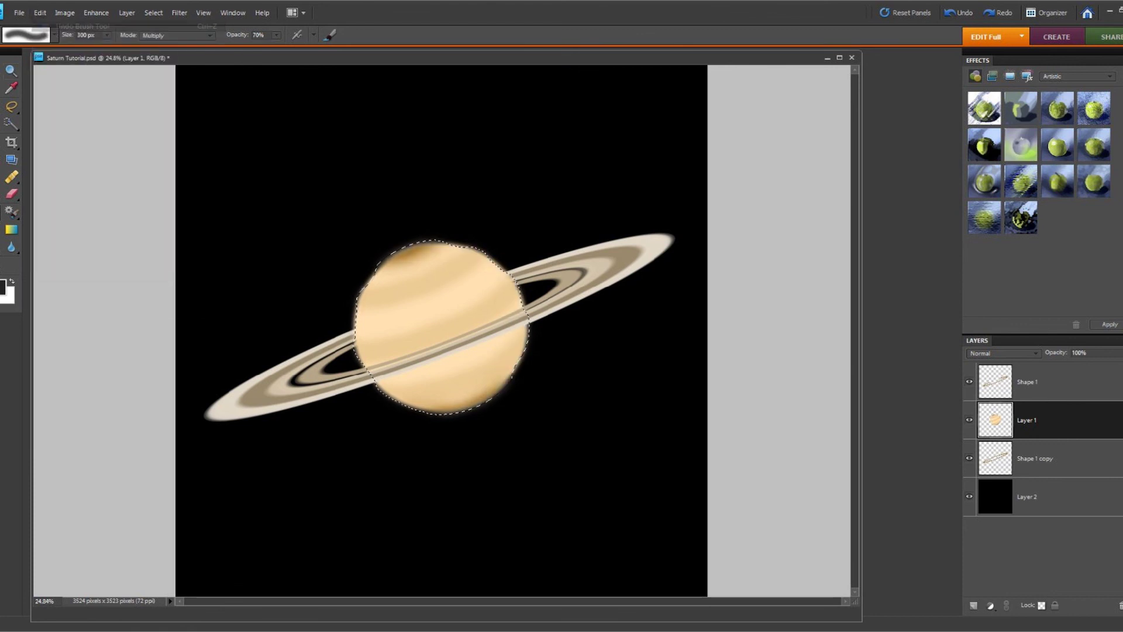
# Step: Try extending the selection along the planet's upper-right edge with the Quick Selection tool, and deselect everything
pyautogui.press('a')
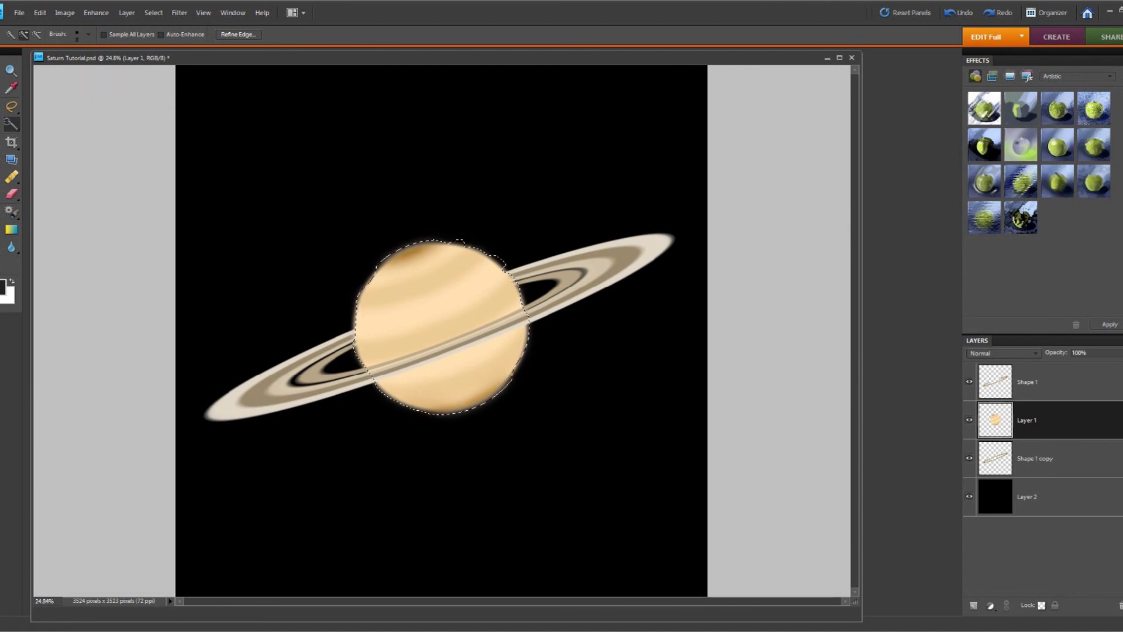
pyautogui.click(153, 13)
pyautogui.click(166, 38)
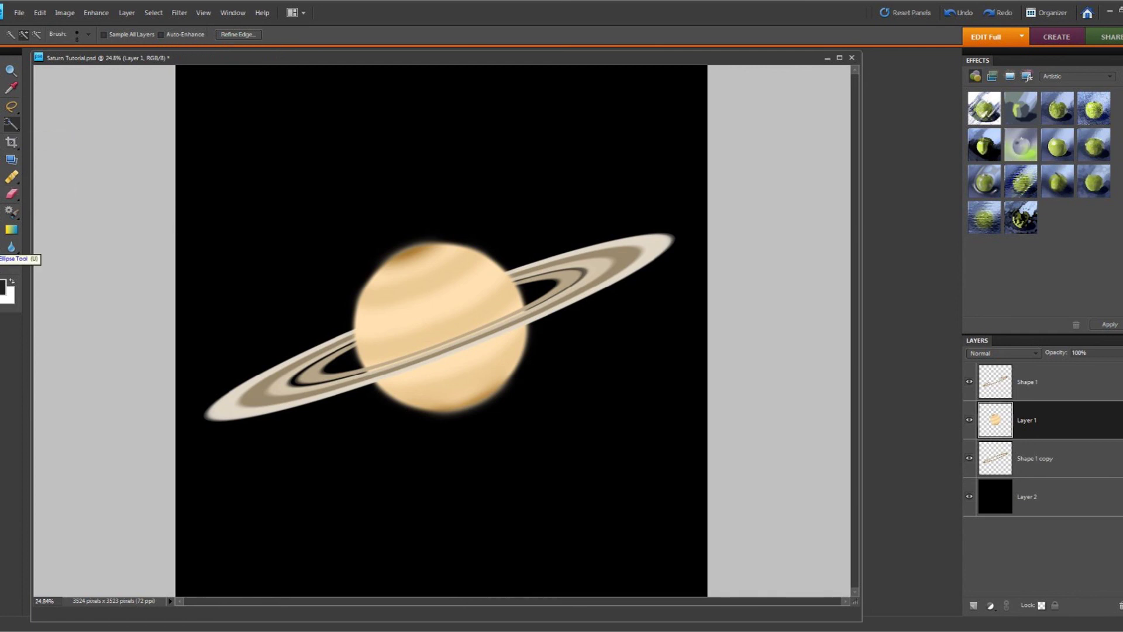
# Step: Try outlining the planet with an elliptical marquee selection moved over it, undoing both the move and the selection
pyautogui.click(11, 106)
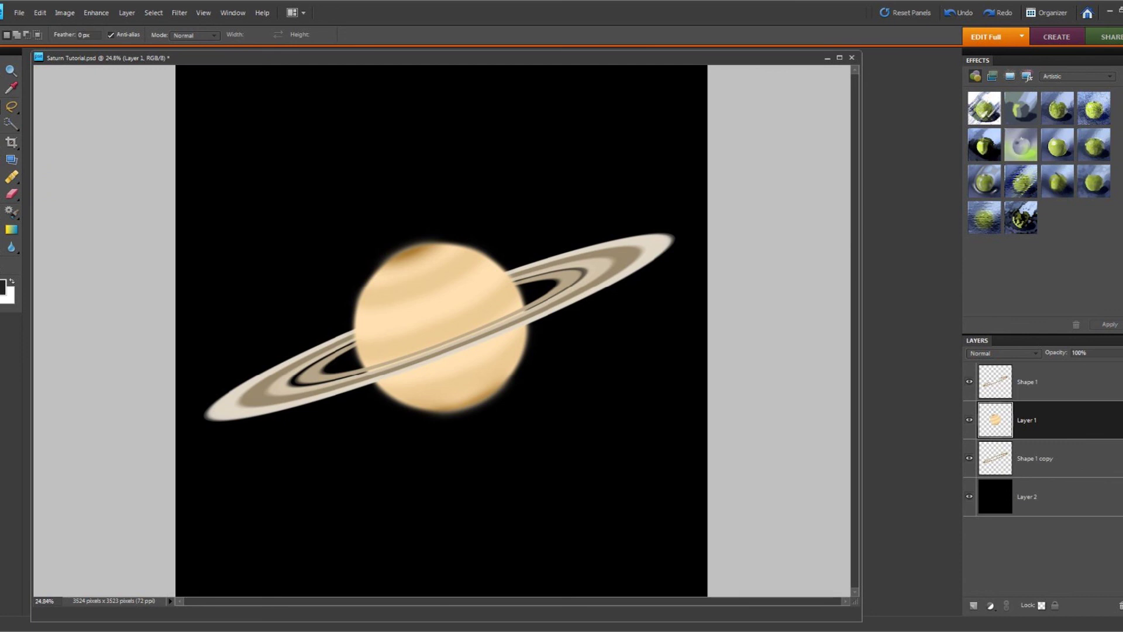
pyautogui.moveTo(472, 392); pyautogui.dragTo(537, 445)
pyautogui.moveTo(450, 362); pyautogui.dragTo(440, 328)
pyautogui.click(40, 13)
pyautogui.click(71, 26)
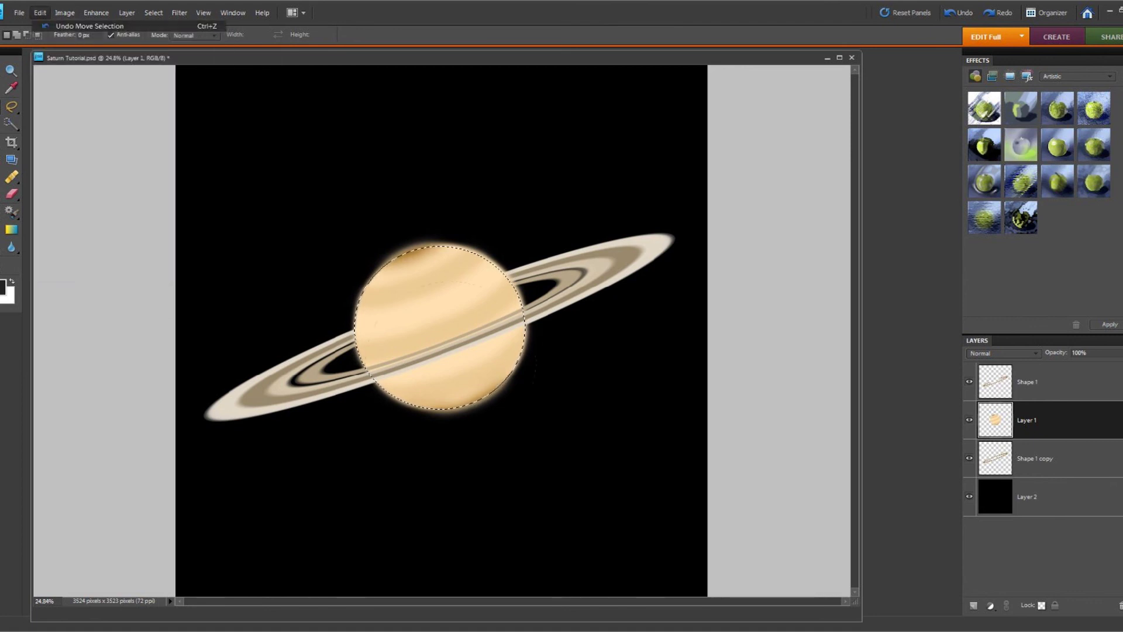
pyautogui.click(40, 13)
pyautogui.click(87, 27)
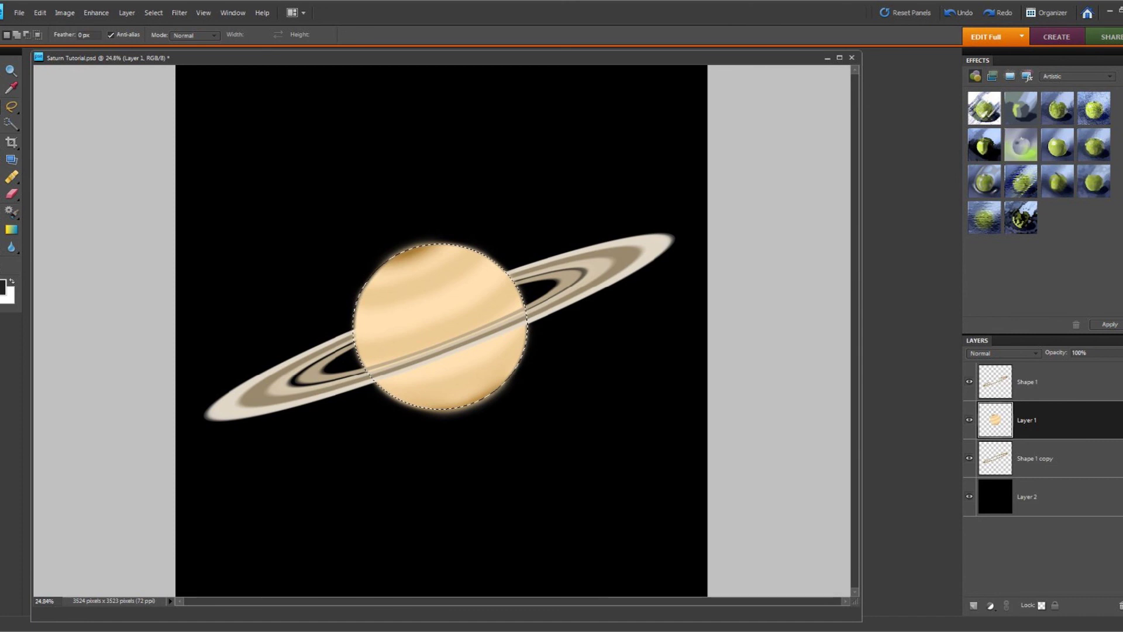
# Step: Retry the elliptical selection around the planet, undoing each attempt and its repositioning
pyautogui.click(40, 13)
pyautogui.click(80, 24)
pyautogui.click(39, 12)
pyautogui.click(80, 38)
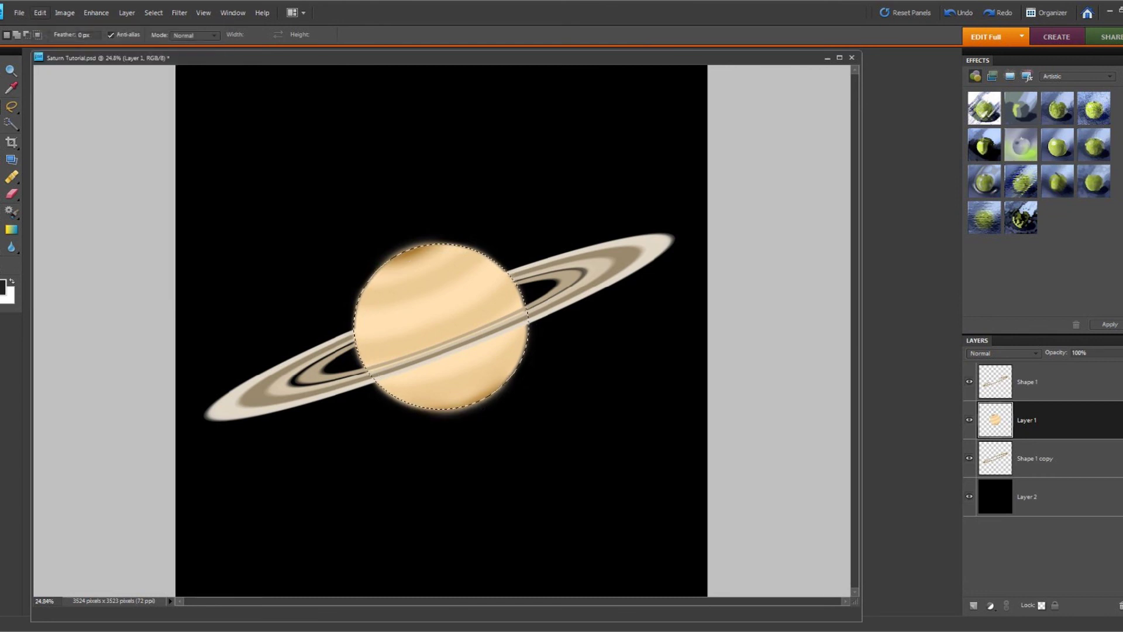
pyautogui.click(40, 12)
pyautogui.click(80, 25)
pyautogui.click(40, 13)
pyautogui.click(80, 37)
# Step: Draw an elliptical selection, move it over the planet, and refine its edge with a 7.1 px feather and +38% expansion
pyautogui.moveTo(456, 306); pyautogui.dragTo(539, 403)
pyautogui.moveTo(454, 316); pyautogui.dragTo(441, 328)
pyautogui.click(11, 123)
pyautogui.click(285, 34)
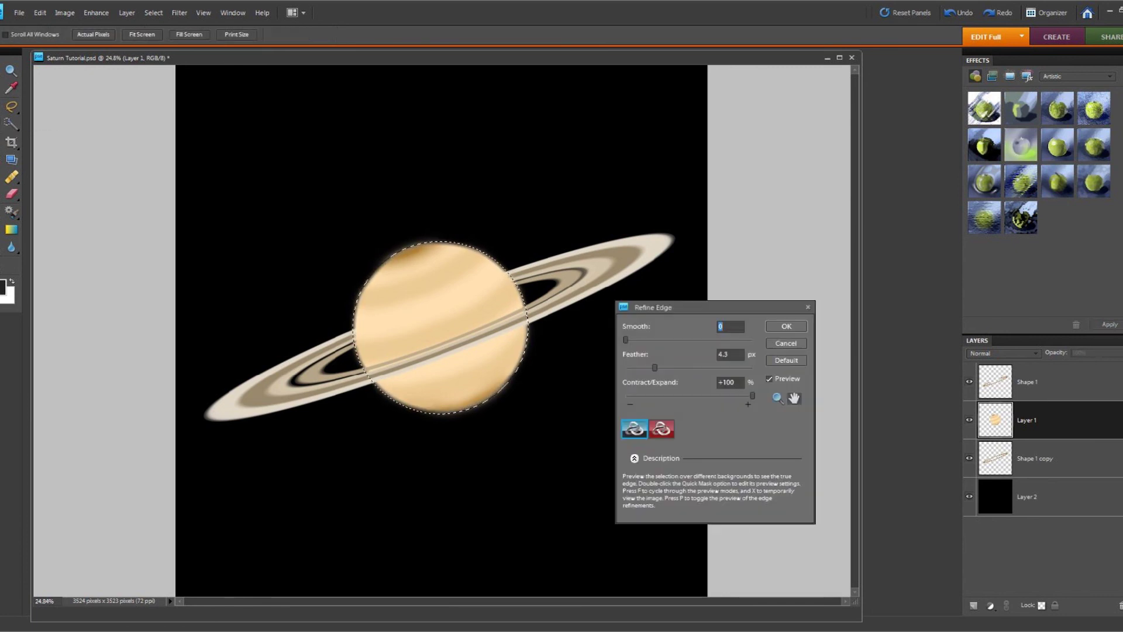
pyautogui.moveTo(656, 368); pyautogui.dragTo(658, 368)
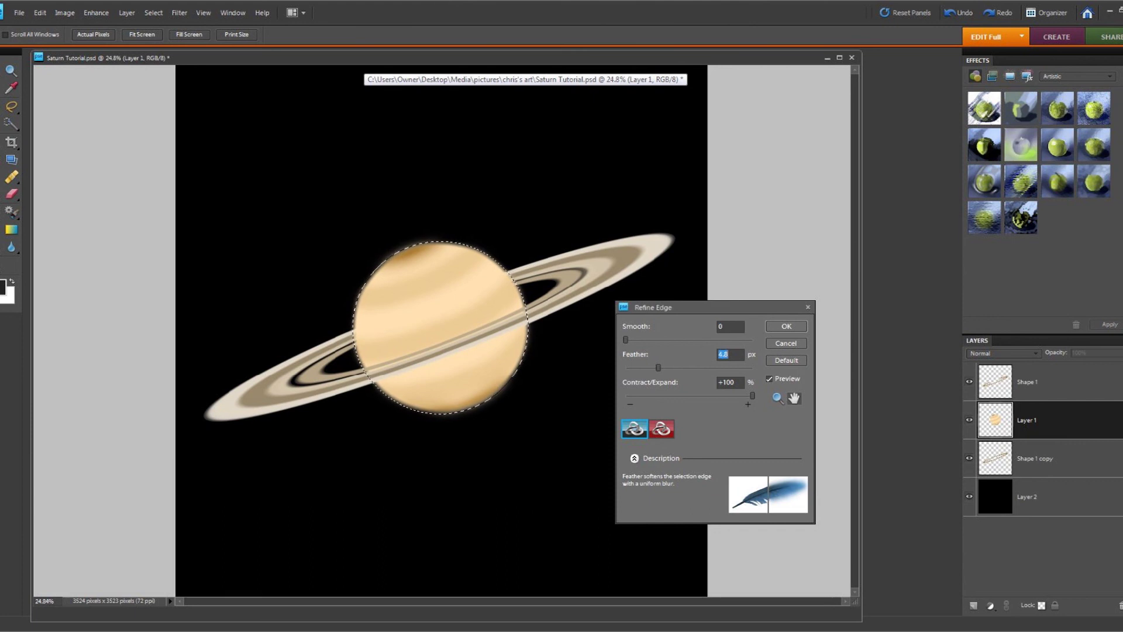
pyautogui.moveTo(753, 396); pyautogui.dragTo(740, 395)
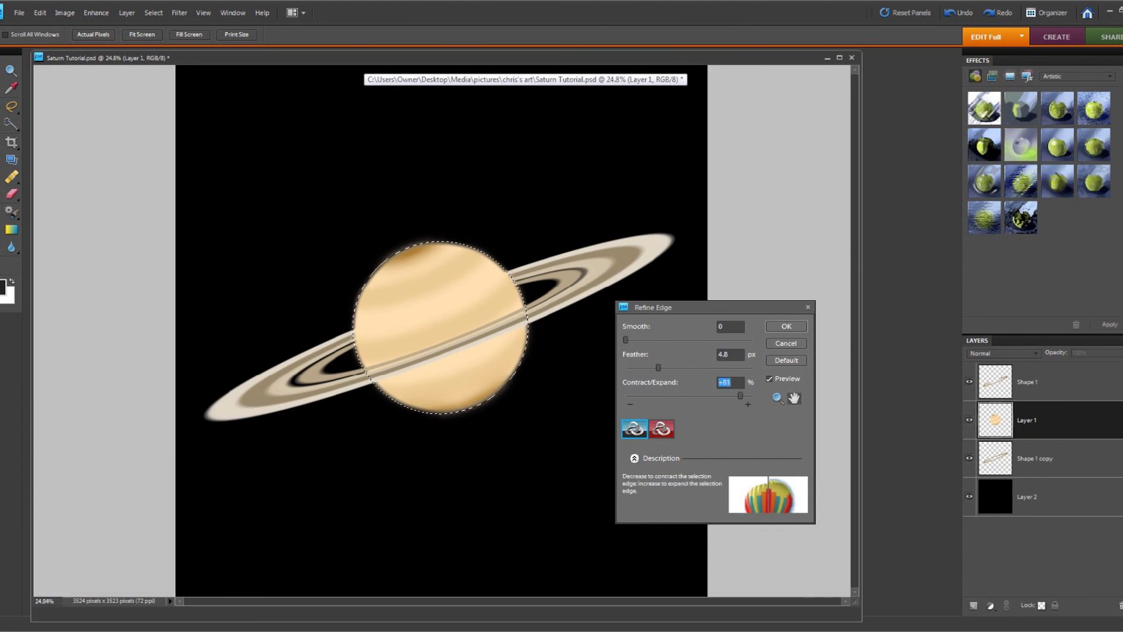
pyautogui.moveTo(659, 368); pyautogui.dragTo(667, 368)
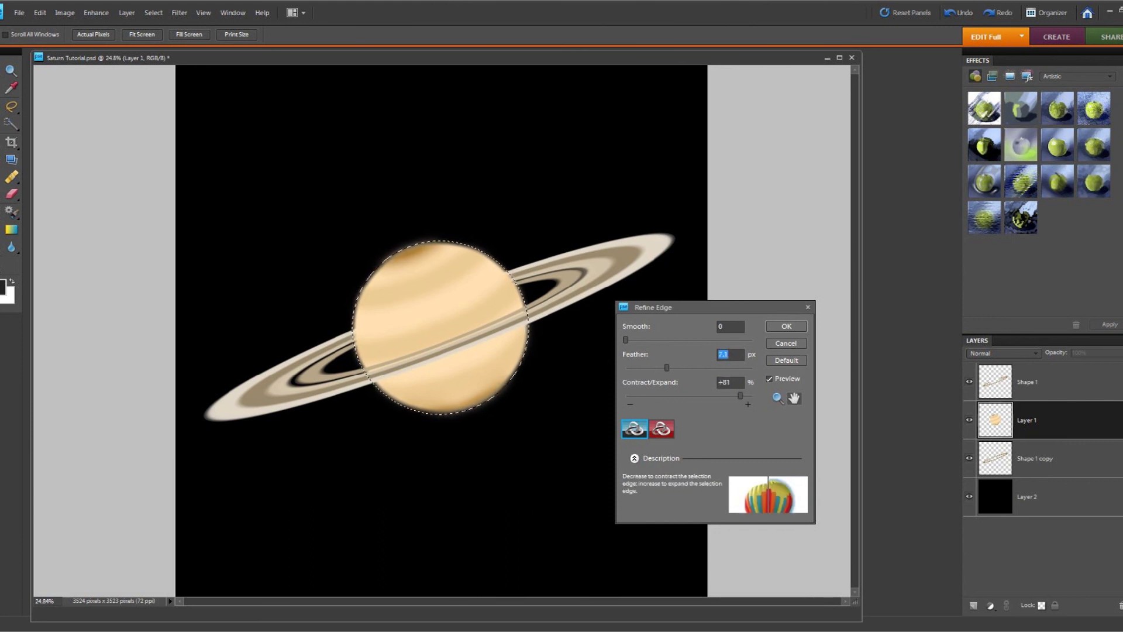
pyautogui.moveTo(740, 396); pyautogui.dragTo(713, 395)
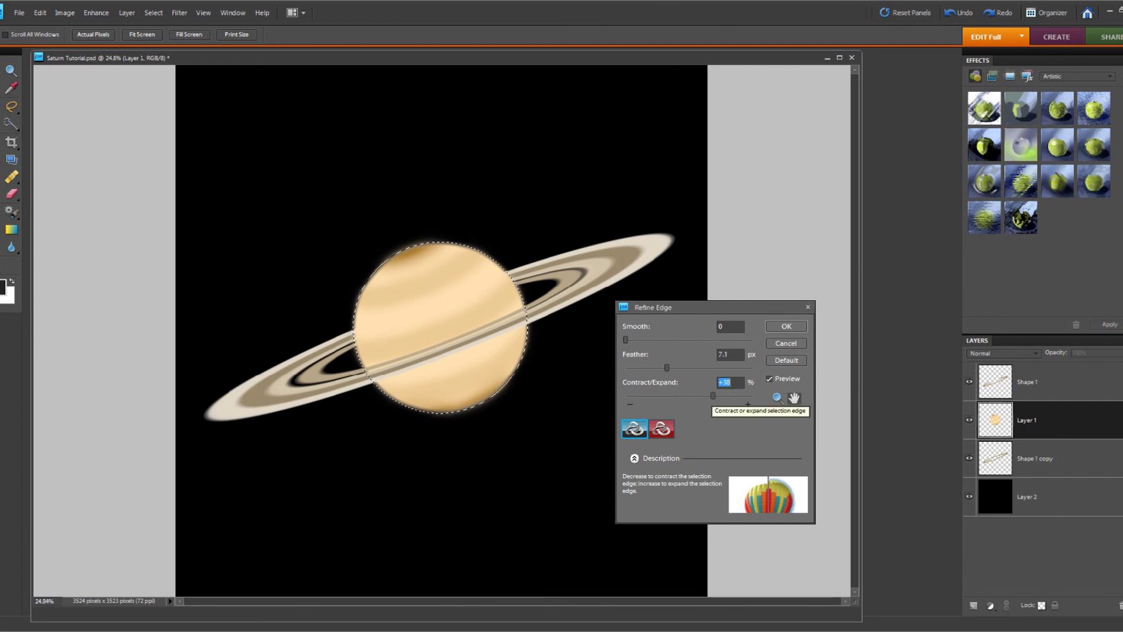
pyautogui.click(786, 326)
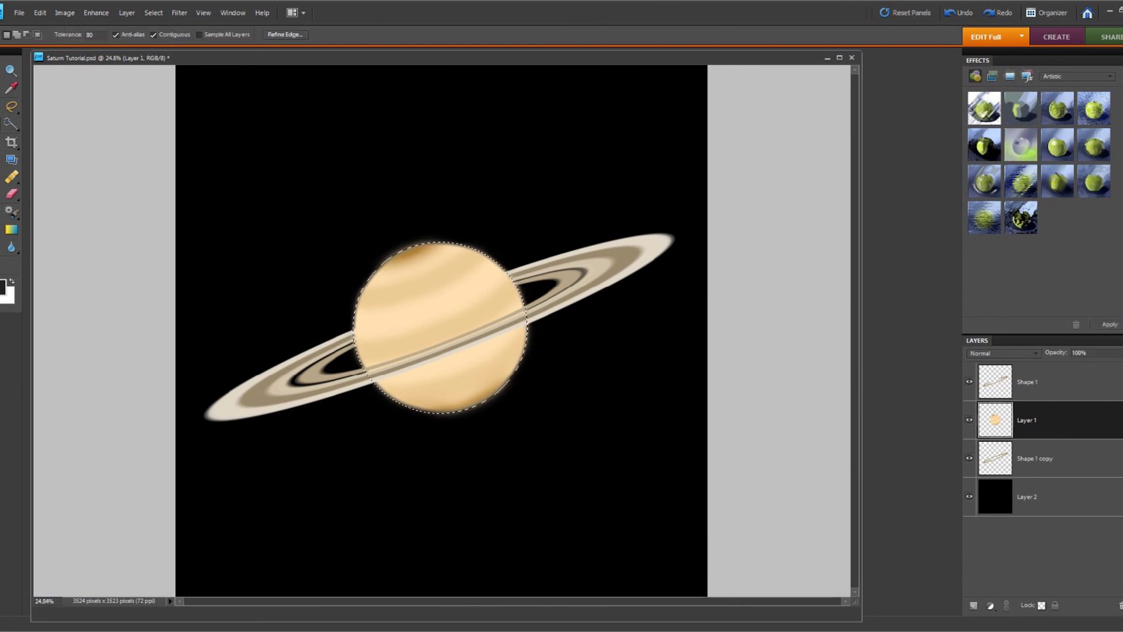
# Step: Shade the planet's right side with the dark Multiply brush at 70% opacity, enlarging the brush to 693 px
pyautogui.press('b')
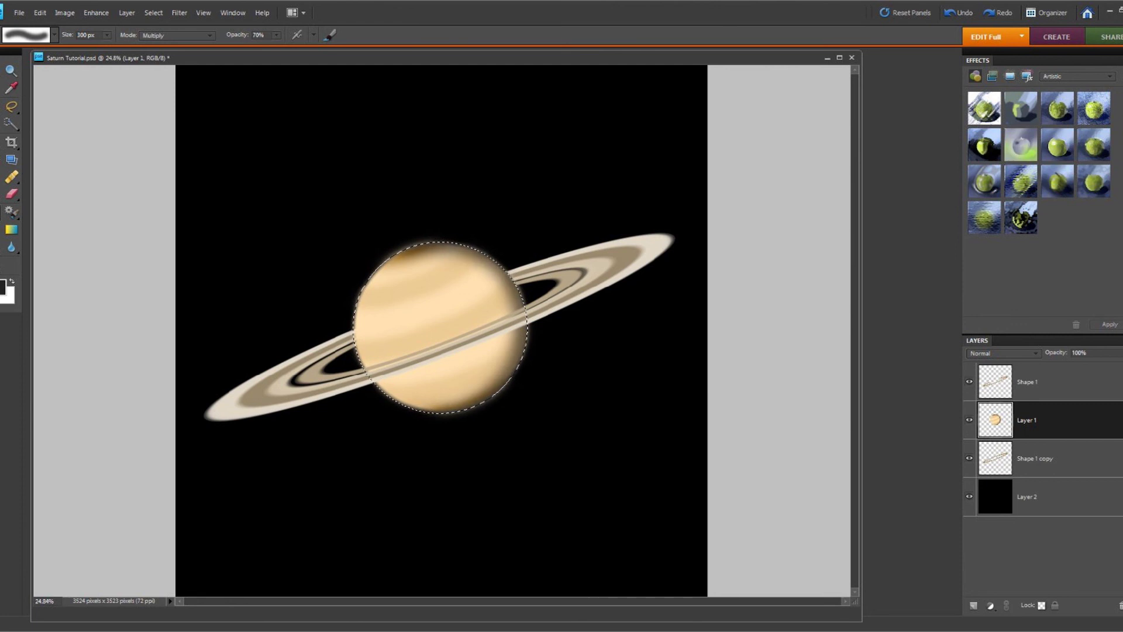
pyautogui.click(107, 35)
pyautogui.moveTo(107, 47); pyautogui.dragTo(111, 47)
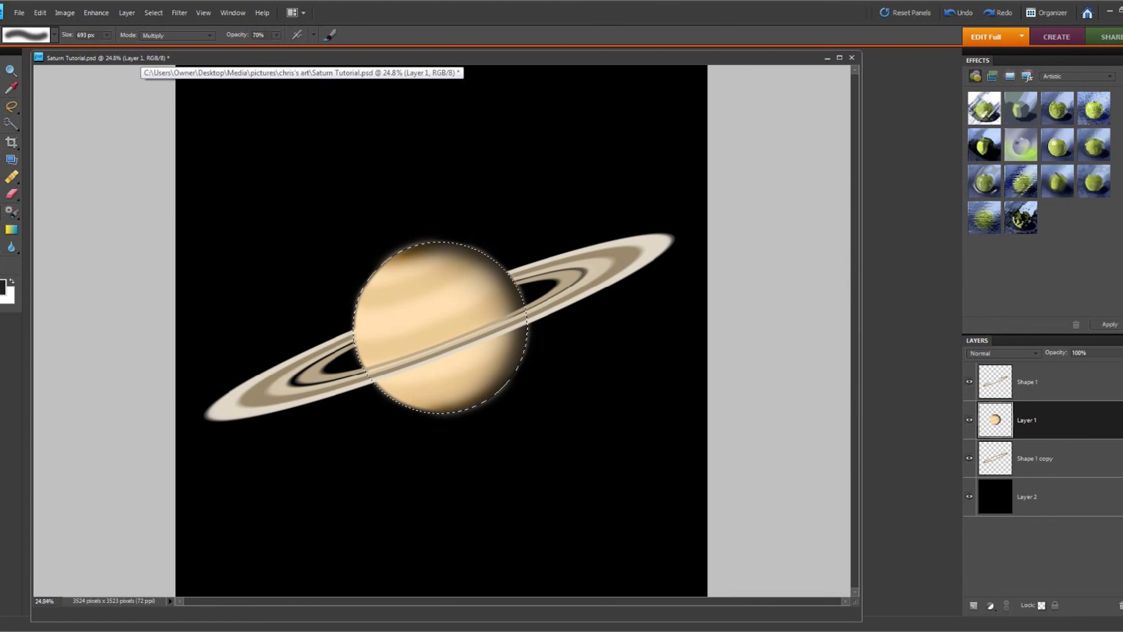
# Step: Pick the 200 px soft brush and stroke along the planet's left edge from the upper to the lower side
pyautogui.click(54, 35)
pyautogui.click(80, 122)
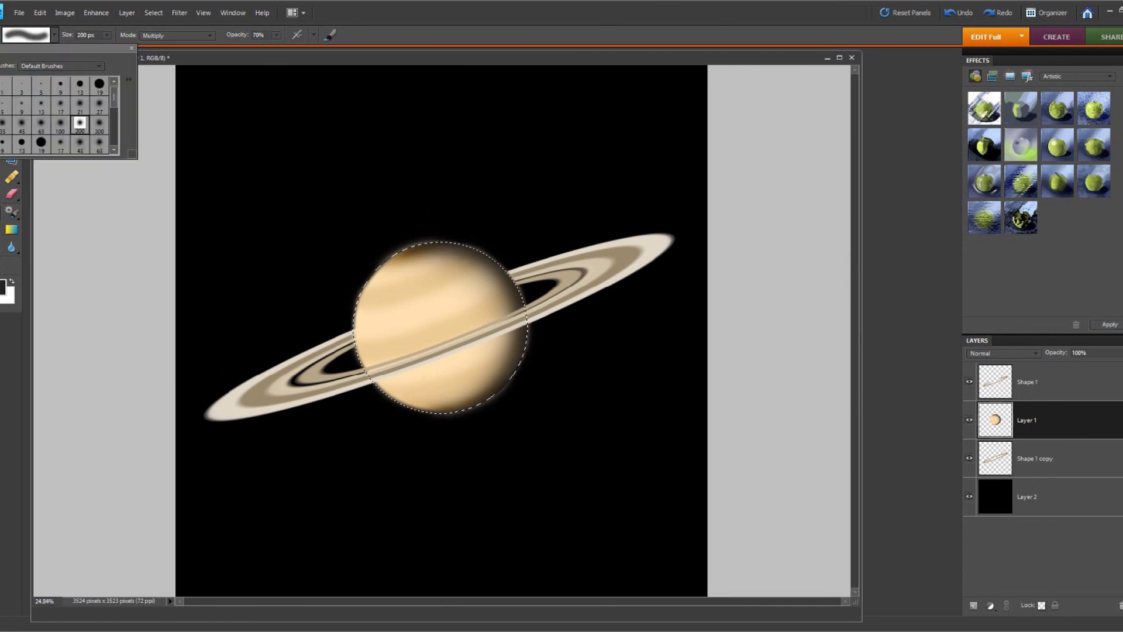
pyautogui.click(55, 35)
pyautogui.moveTo(390, 262)
pyautogui.mouseDown()
pyautogui.moveTo(359, 319)
pyautogui.moveTo(357, 351)
pyautogui.moveTo(395, 401)
pyautogui.moveTo(434, 415)
pyautogui.moveTo(386, 398)
pyautogui.mouseUp()
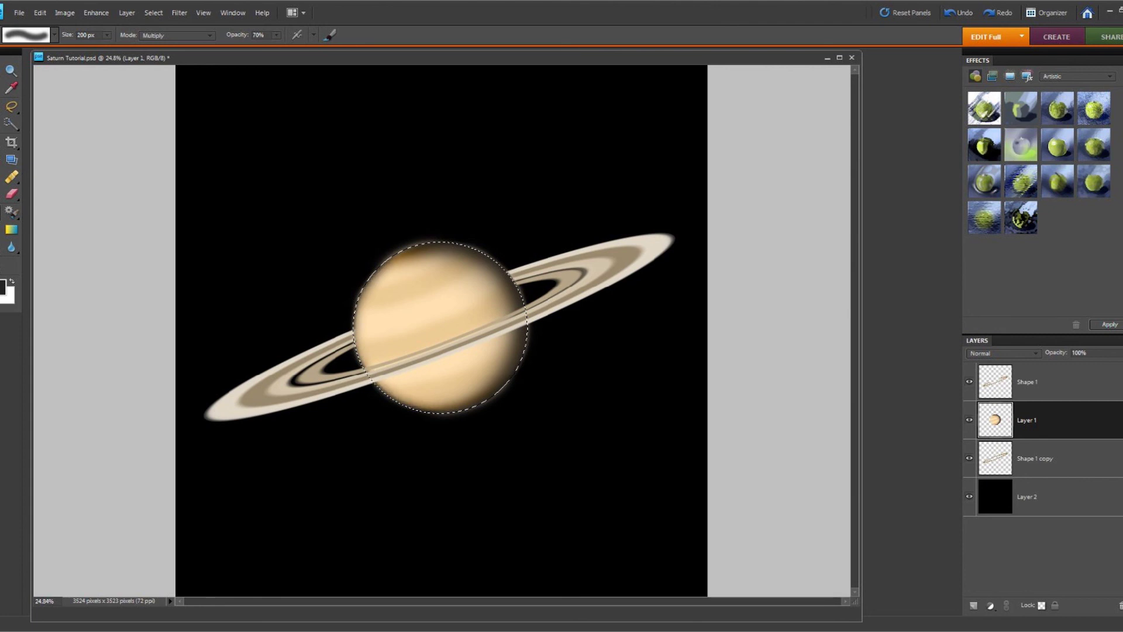
# Step: Pick the 300 px soft brush, enlarge it to 906 px, and deepen the shadow on the planet's right side
pyautogui.click(55, 35)
pyautogui.click(98, 121)
pyautogui.click(107, 35)
pyautogui.moveTo(107, 48); pyautogui.dragTo(113, 47)
pyautogui.moveTo(506, 255); pyautogui.dragTo(481, 238)
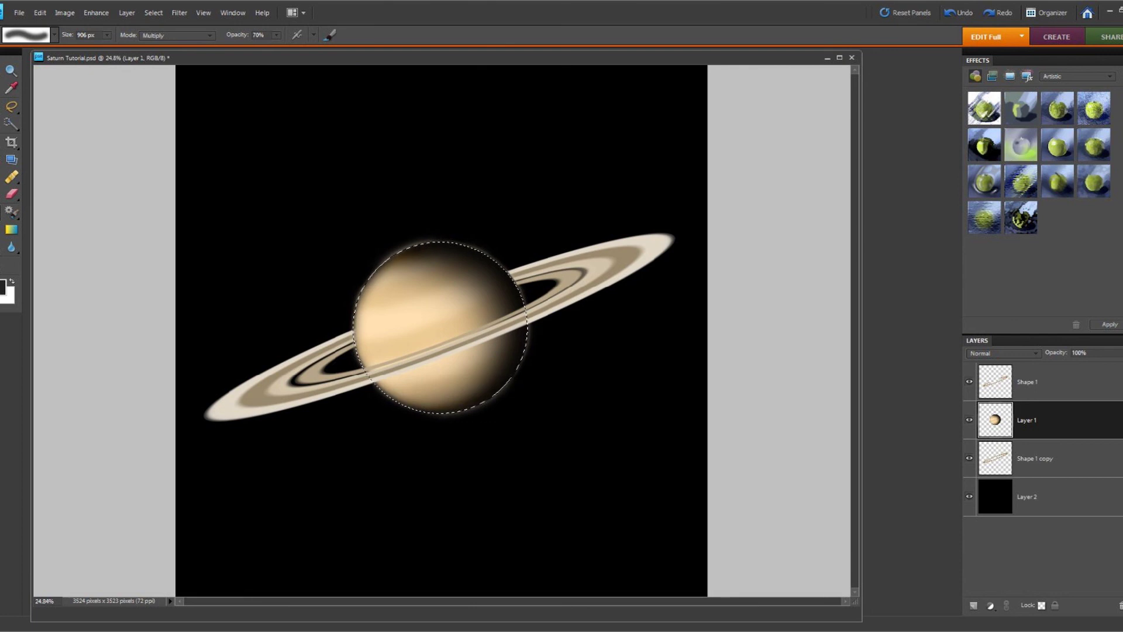
# Step: Set the foreground color to gray #515151 and choose the 100 px soft brush
pyautogui.click(55, 35)
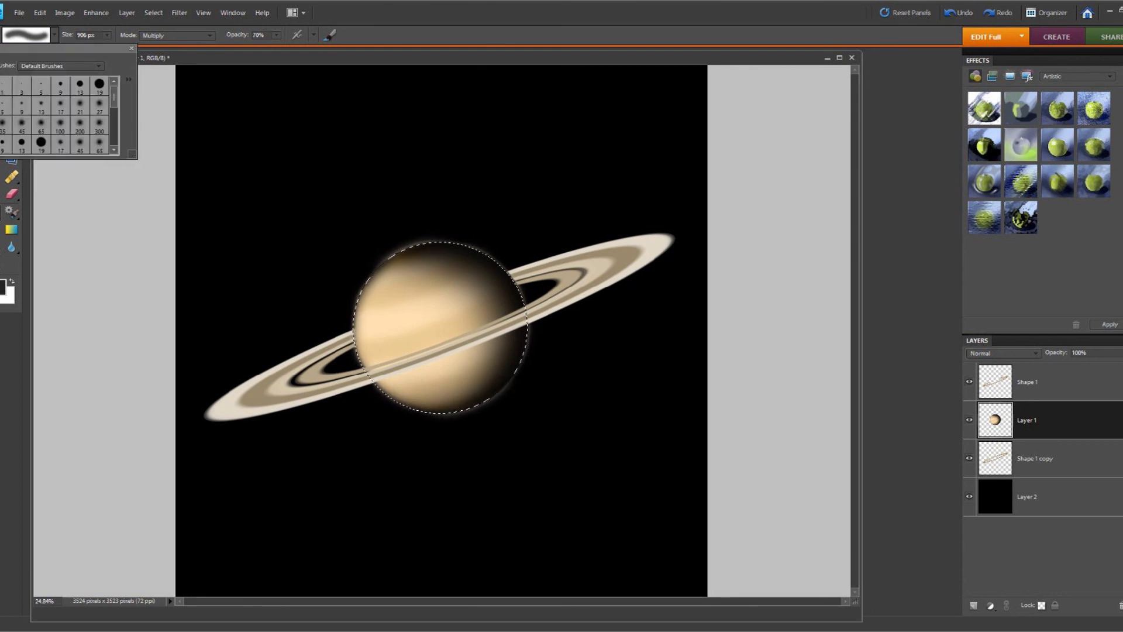
pyautogui.click(40, 124)
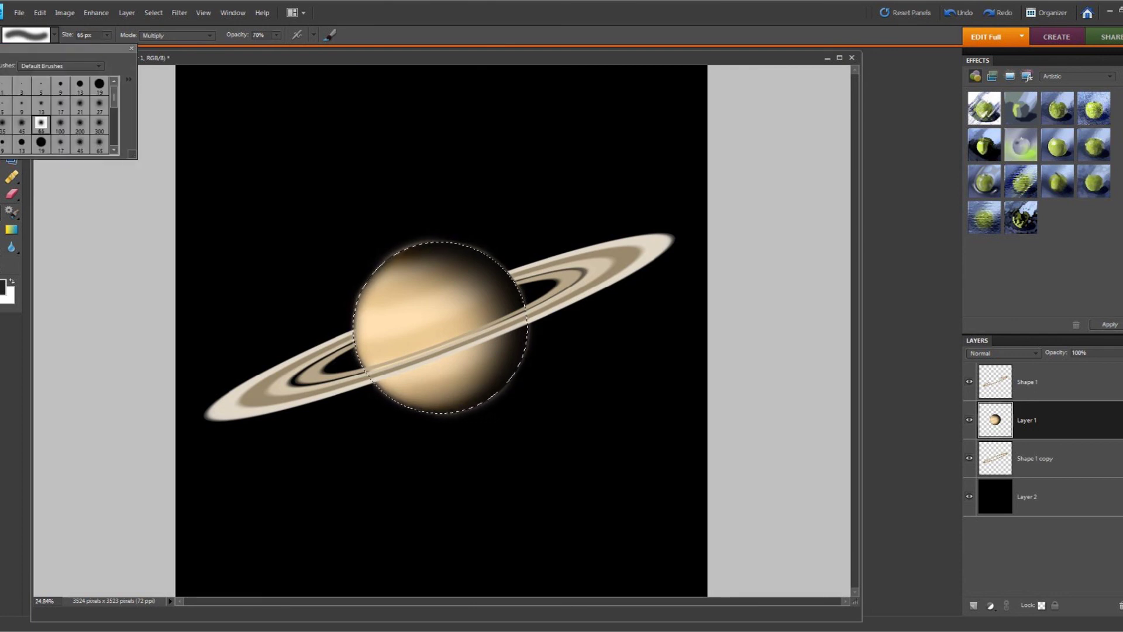
pyautogui.click(3, 287)
pyautogui.write('81')
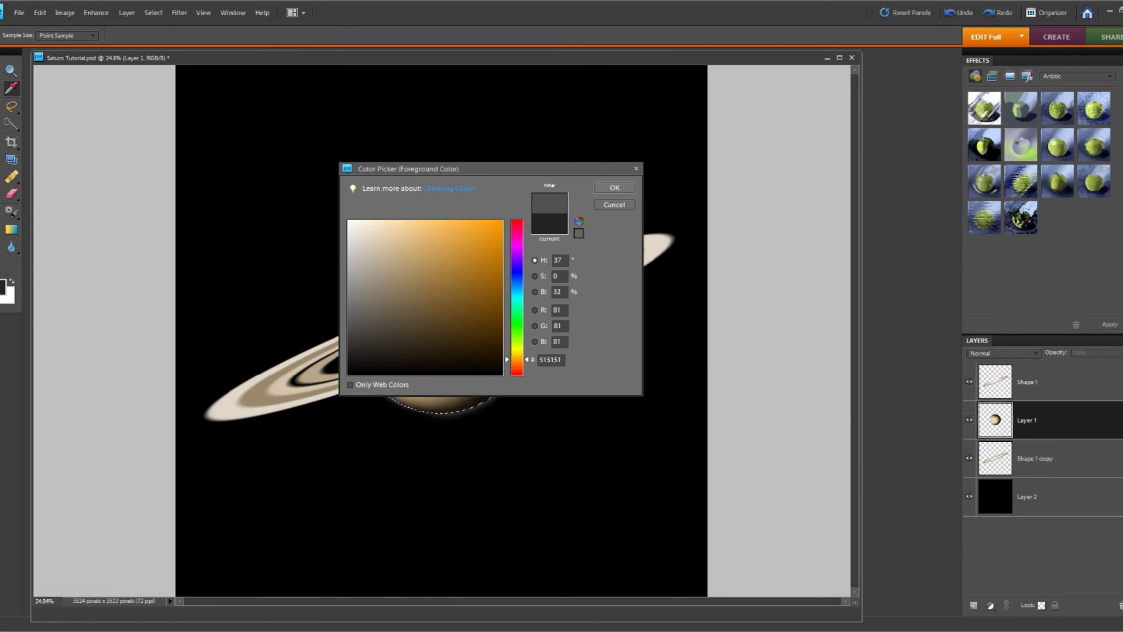
pyautogui.press('Return')
pyautogui.click(54, 35)
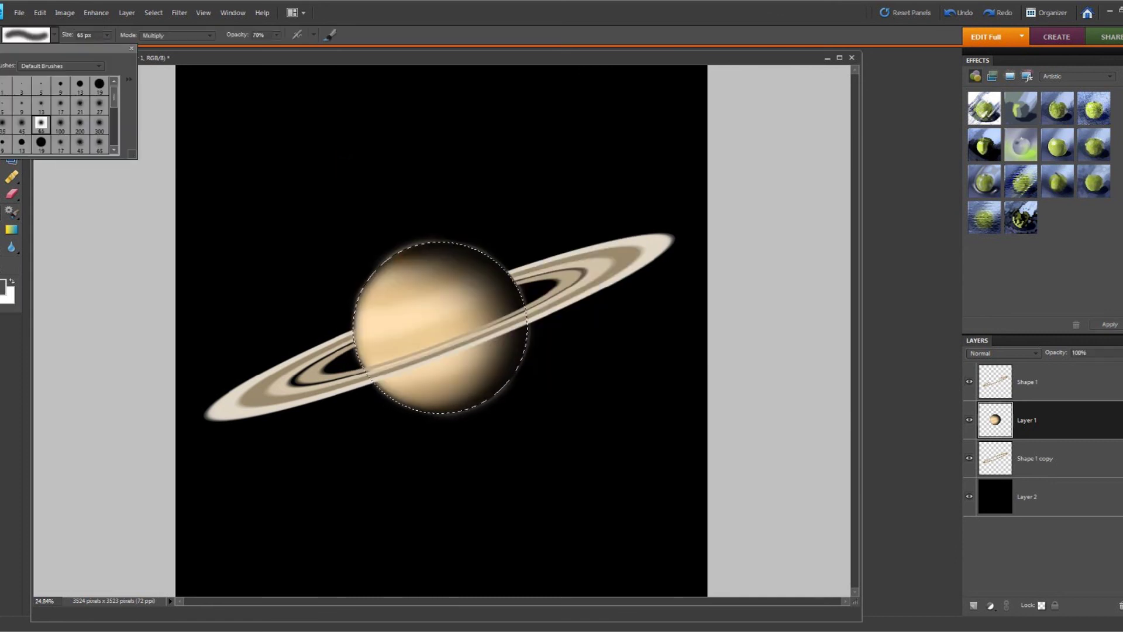
pyautogui.click(60, 124)
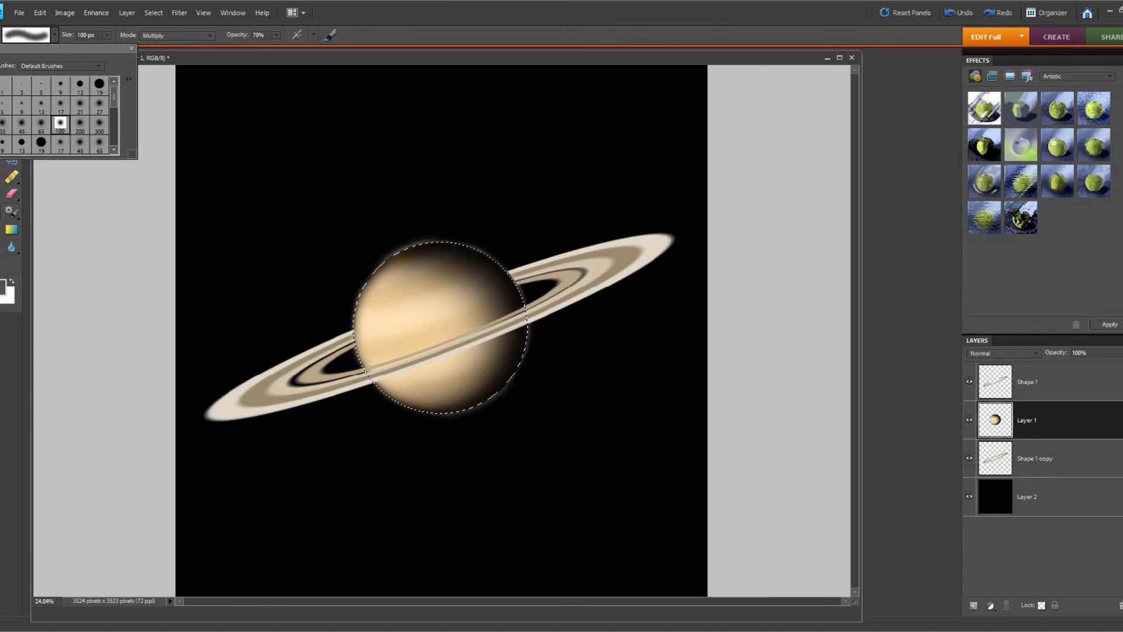
pyautogui.press('Return')
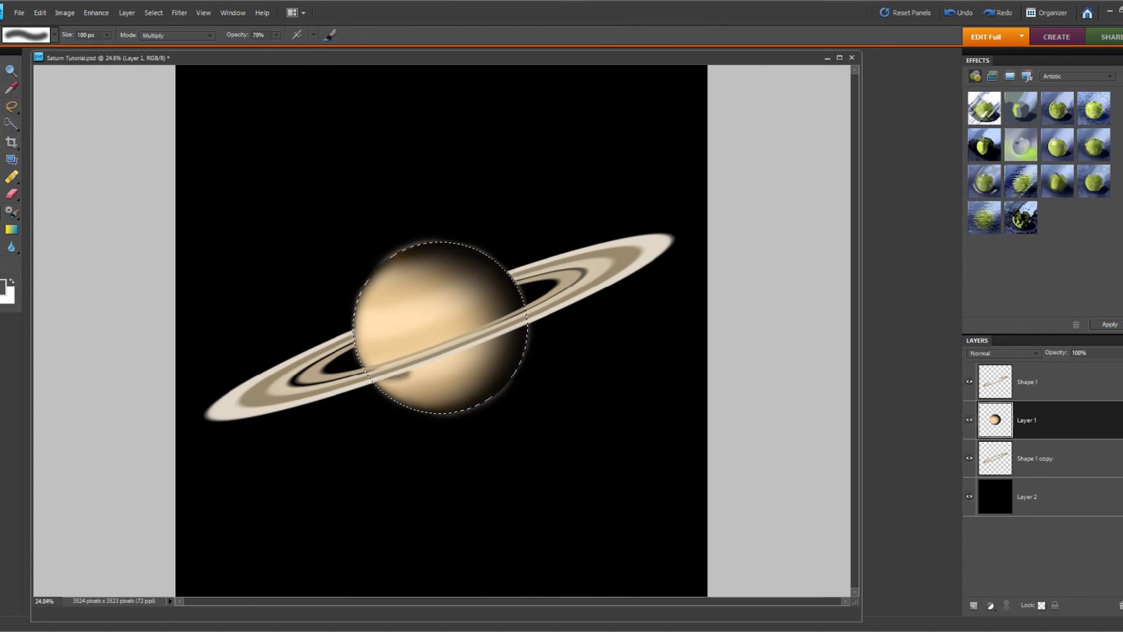
# Step: Try a gray shadow stroke on the planet just below the front of the ring, and undo it
pyautogui.moveTo(430, 368); pyautogui.dragTo(449, 361)
pyautogui.click(40, 12)
pyautogui.click(70, 23)
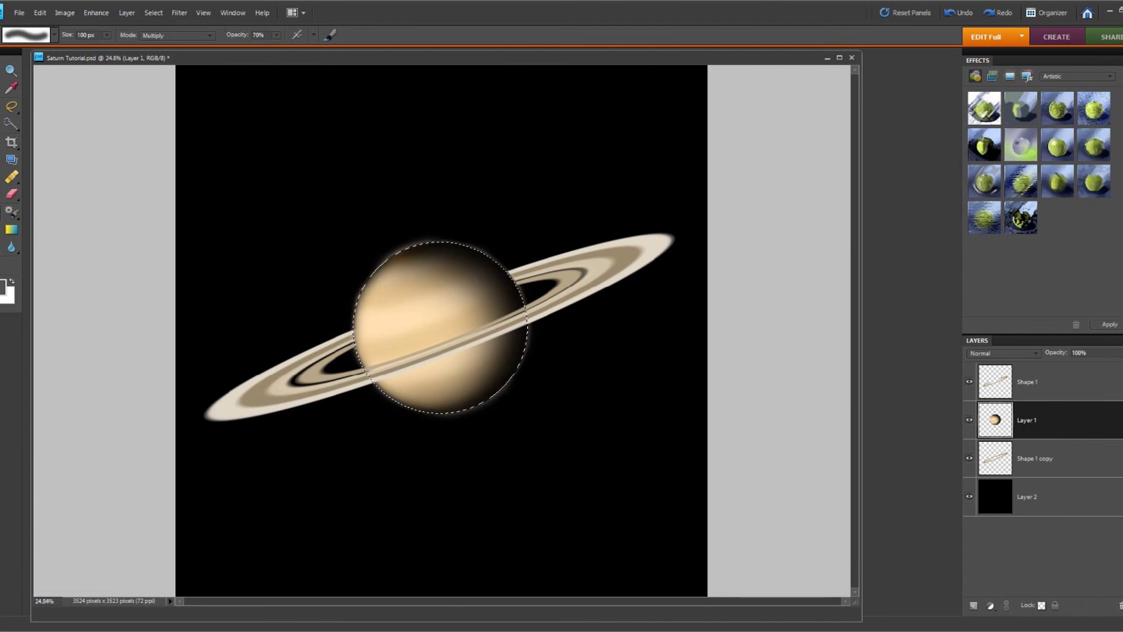
# Step: Set the foreground color to dark gray #292725 and paint the ring's shadow on the planet just below the ring
pyautogui.click(3, 287)
pyautogui.moveTo(362, 348)
pyautogui.mouseDown()
pyautogui.moveTo(350, 348)
pyautogui.moveTo(364, 350)
pyautogui.mouseUp()
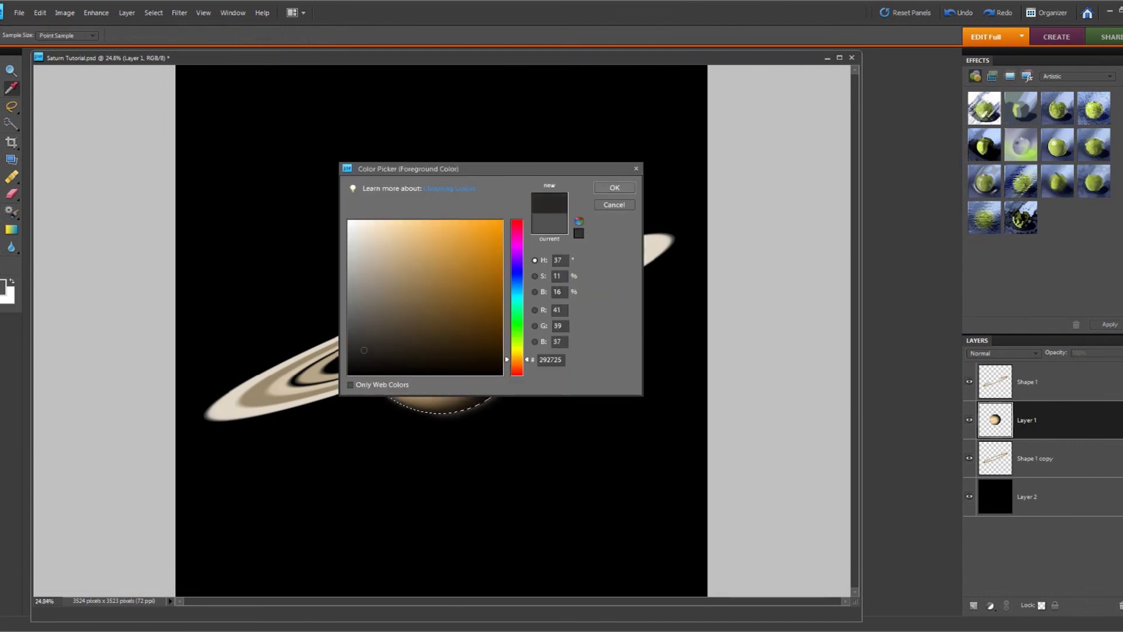
pyautogui.click(614, 188)
pyautogui.moveTo(376, 387)
pyautogui.mouseDown()
pyautogui.moveTo(504, 338)
pyautogui.moveTo(383, 387)
pyautogui.moveTo(433, 374)
pyautogui.mouseUp()
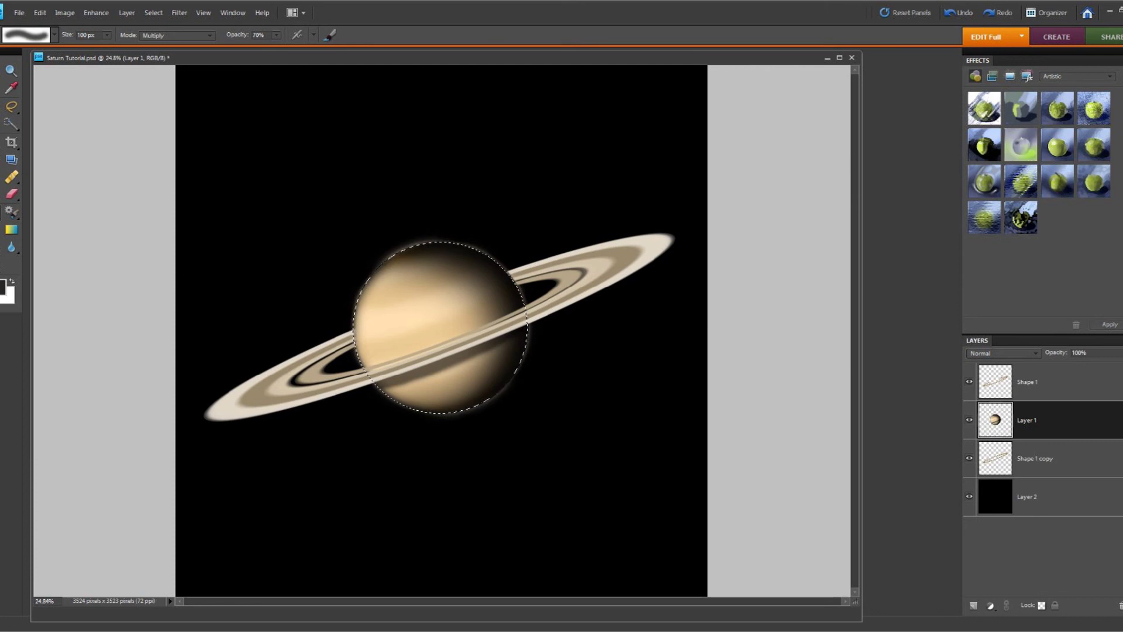
# Step: Set the foreground color to #9a9691 and softly darken the planet below the ring with the 300 px soft brush
pyautogui.click(3, 287)
pyautogui.click(357, 281)
pyautogui.click(615, 187)
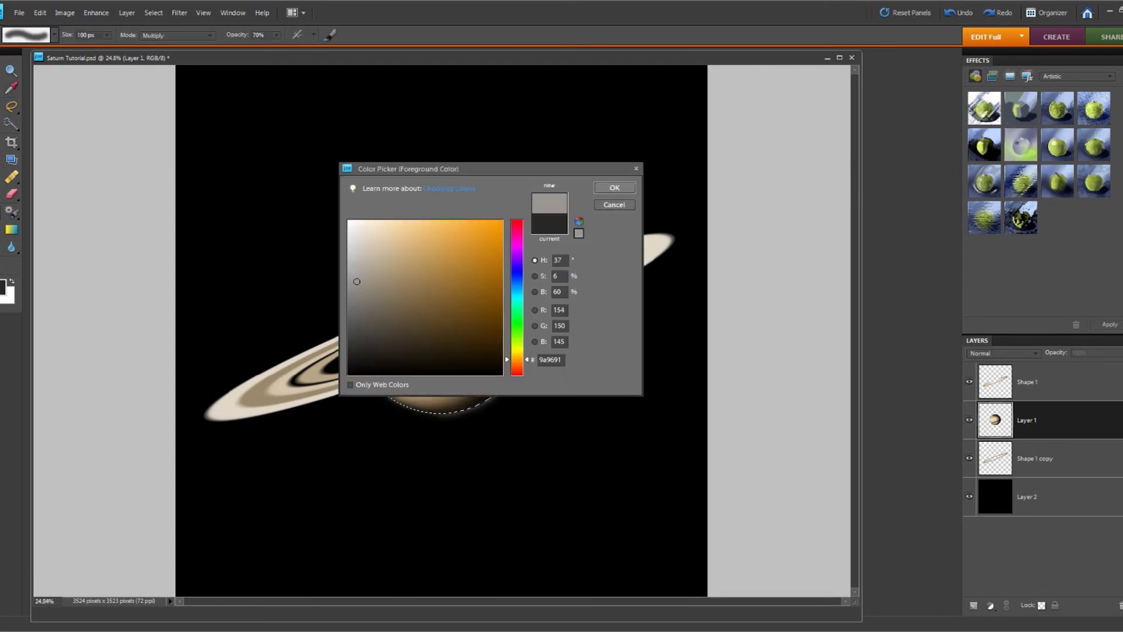
pyautogui.click(54, 35)
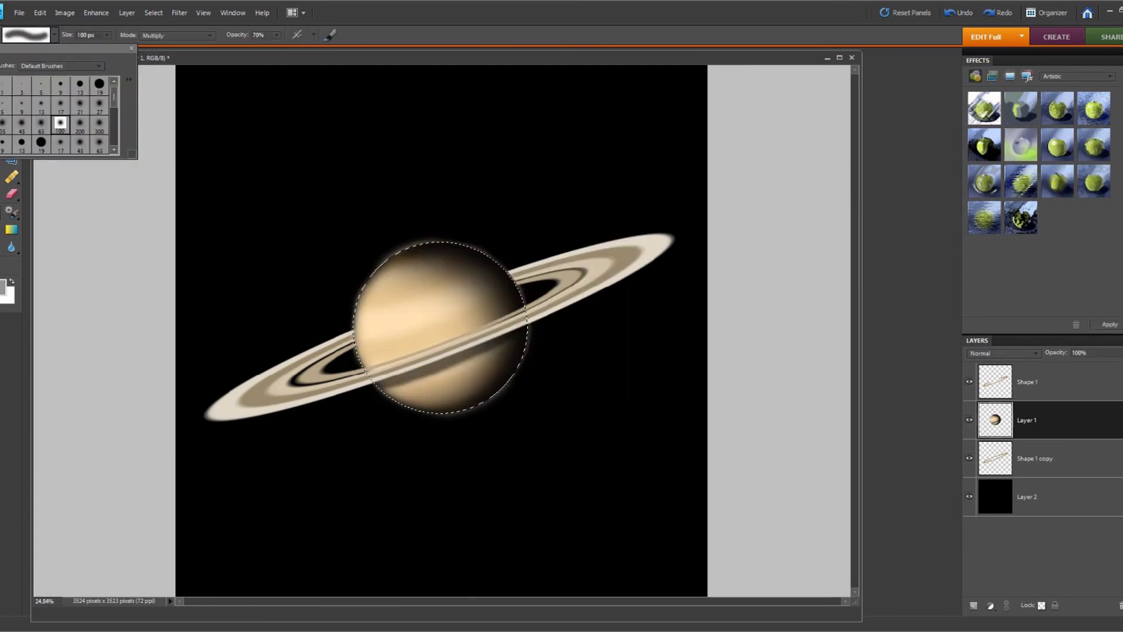
pyautogui.click(79, 122)
pyautogui.click(99, 123)
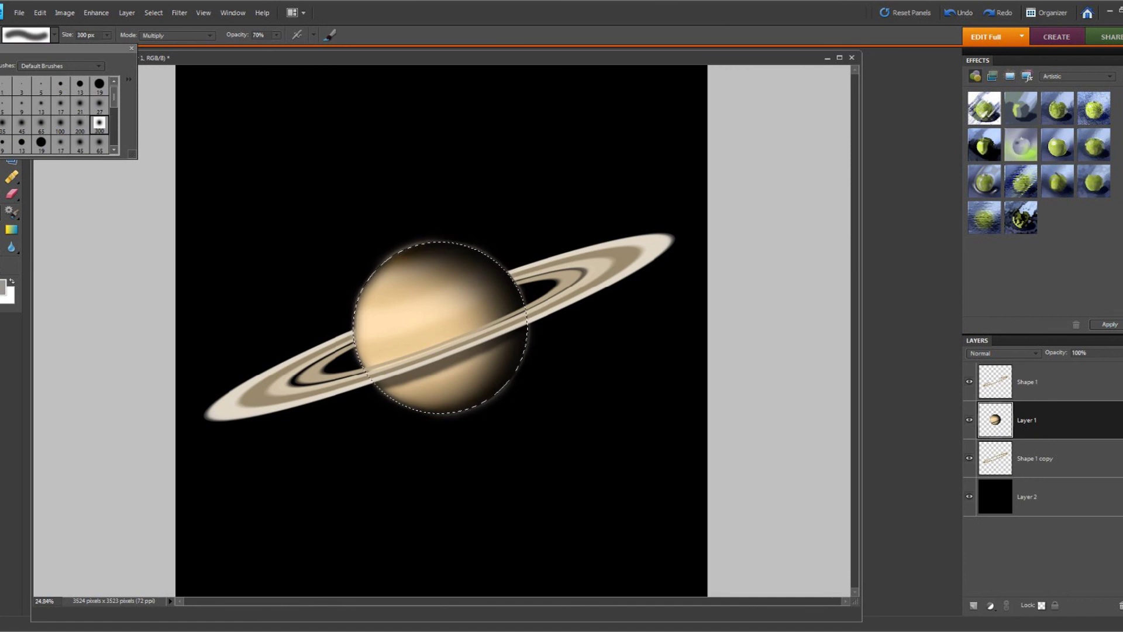
pyautogui.press('Return')
pyautogui.moveTo(402, 385); pyautogui.dragTo(420, 381)
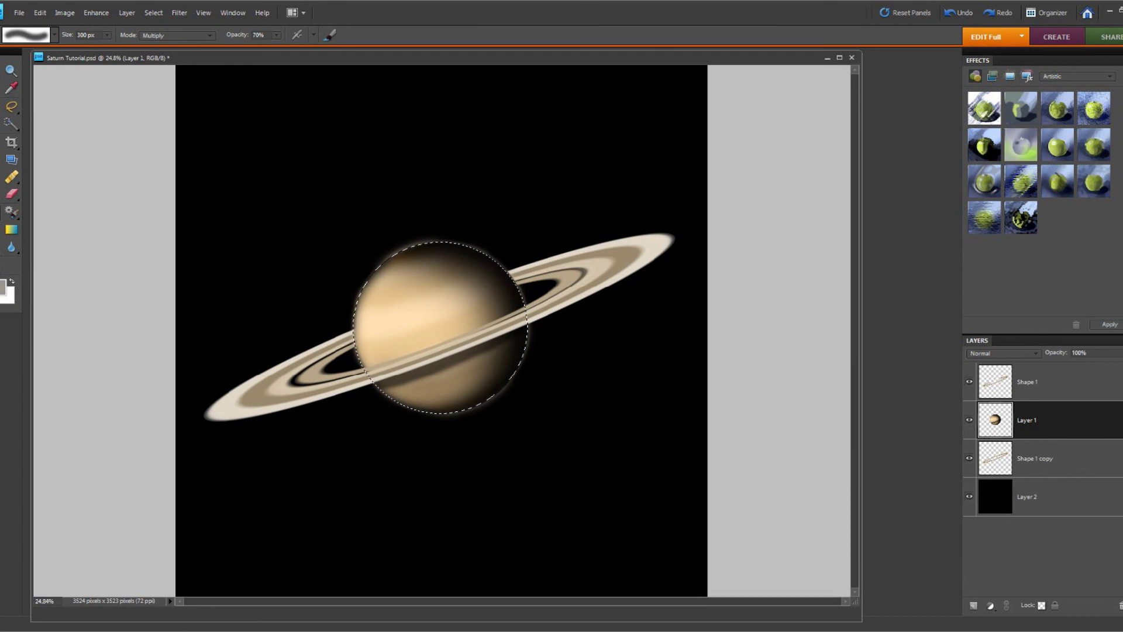
# Step: Choose the 200 px soft brush and deselect the planet selection
pyautogui.click(54, 35)
pyautogui.click(79, 124)
pyautogui.click(54, 35)
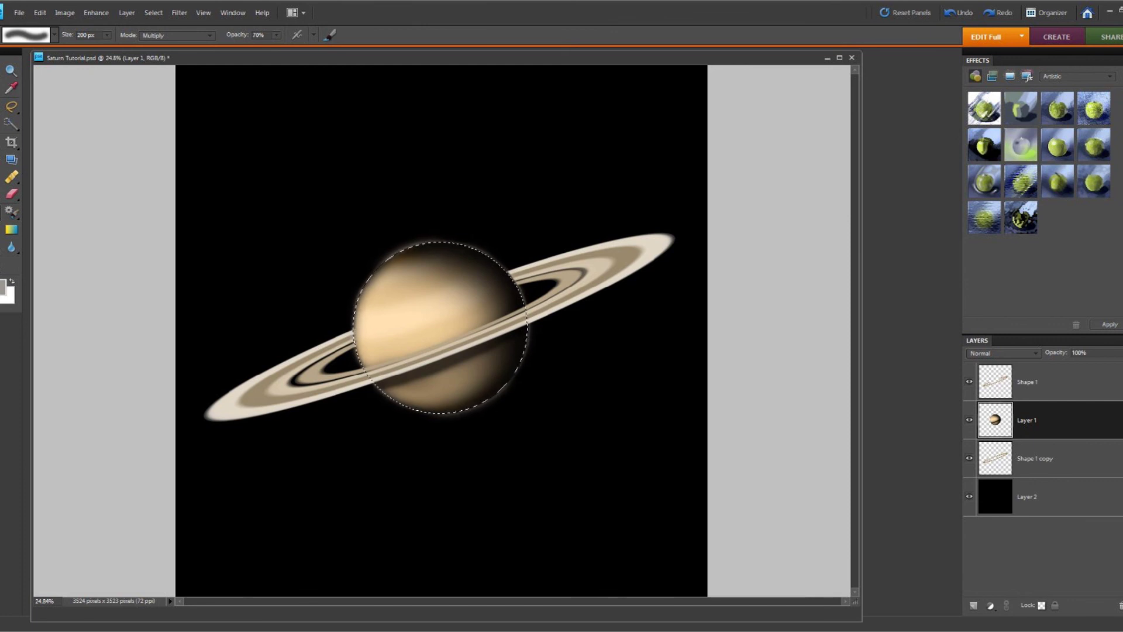
pyautogui.click(153, 12)
pyautogui.click(164, 37)
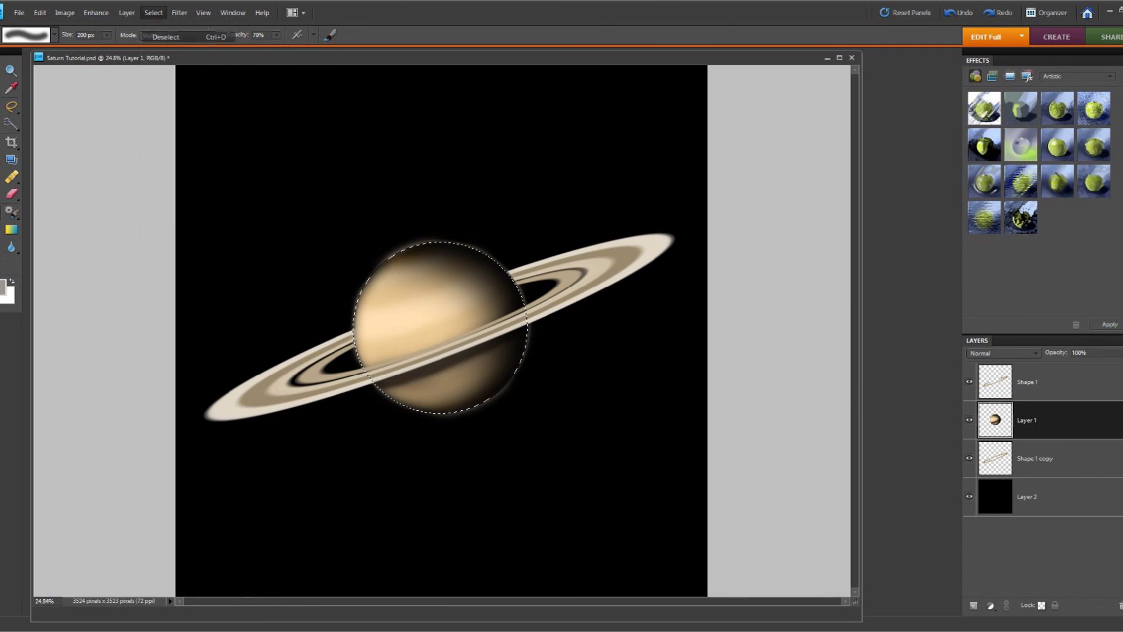
# Step: Save the document as Saturn Tutorial in Photoshop format, replacing the existing file
pyautogui.click(20, 12)
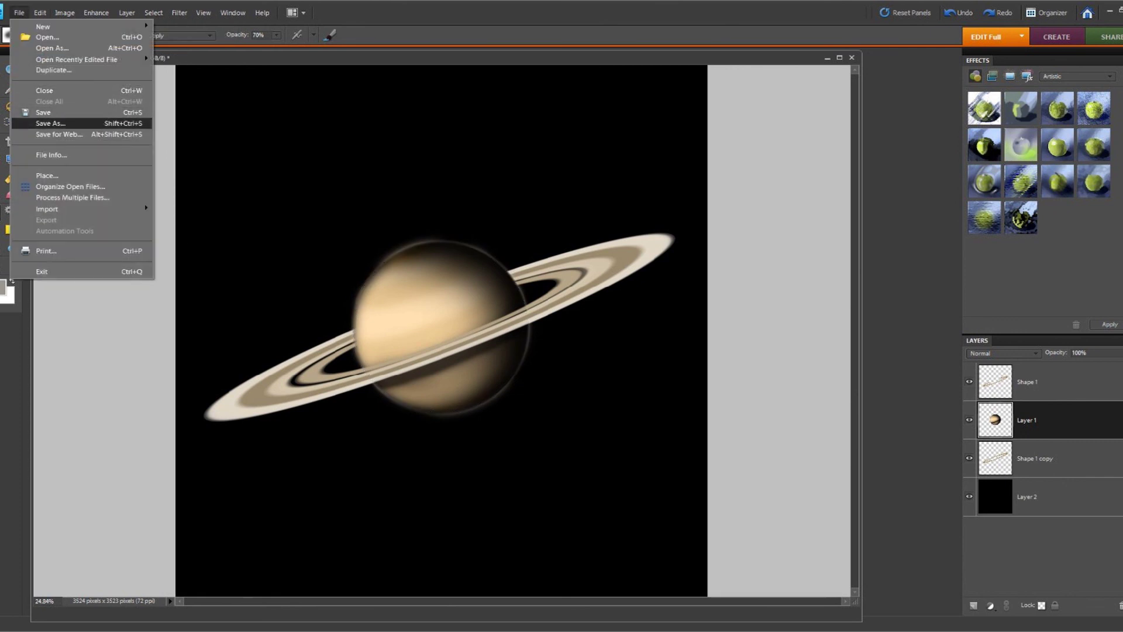
pyautogui.click(51, 123)
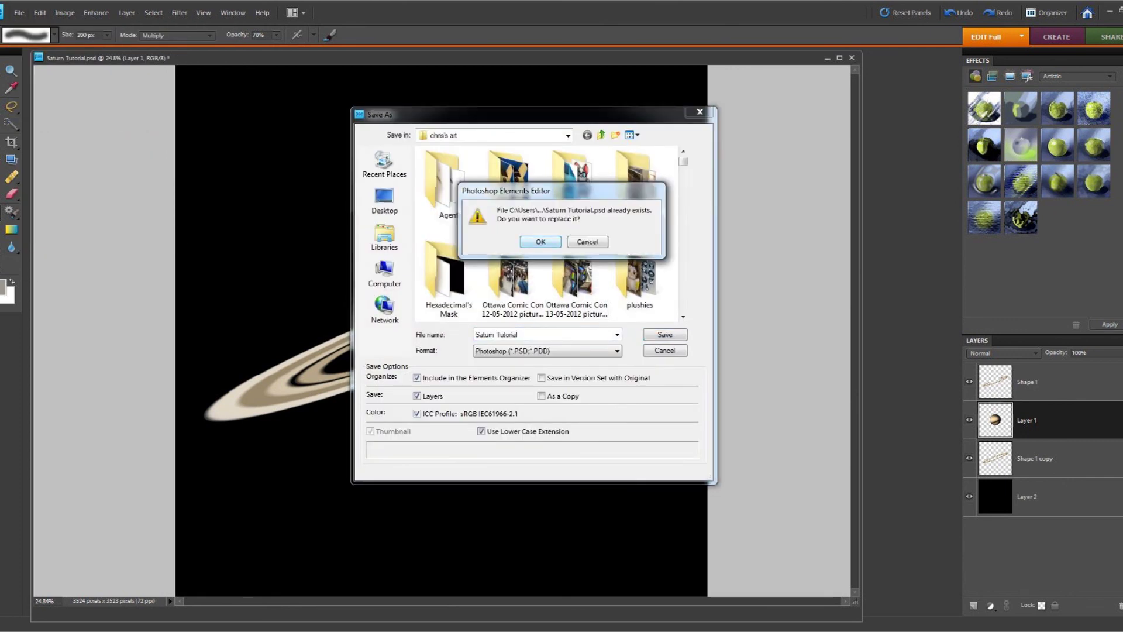
pyautogui.press('Return')
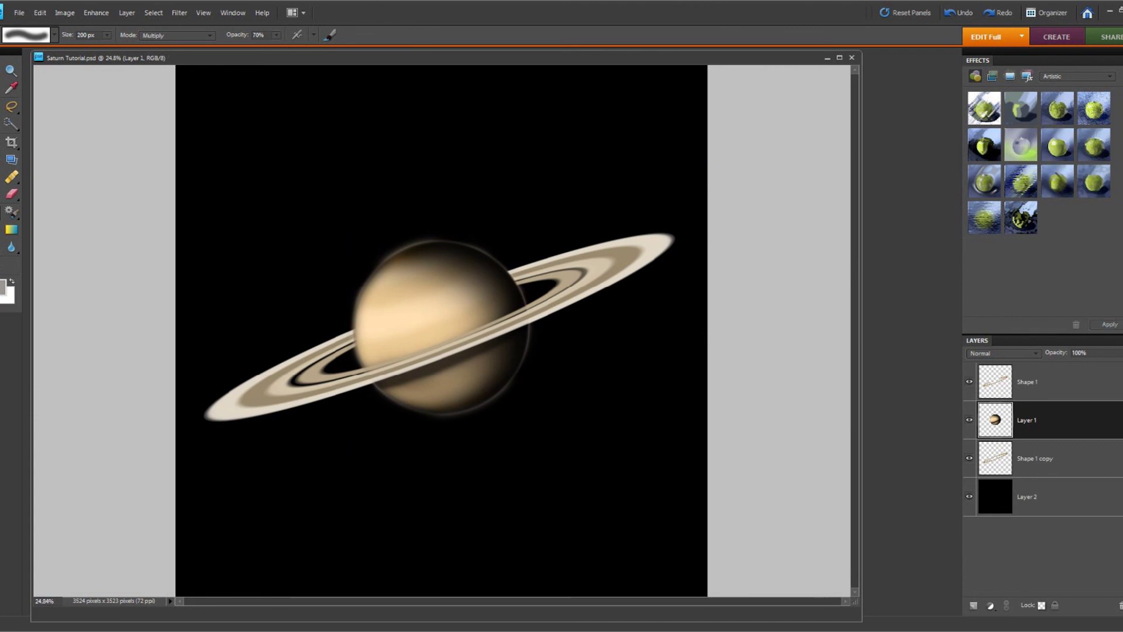
# Step: On the Shape 1 layer, select the empty area around the ring and refine its edge with a 7.1 px feather and +38% expansion
pyautogui.click(1053, 382)
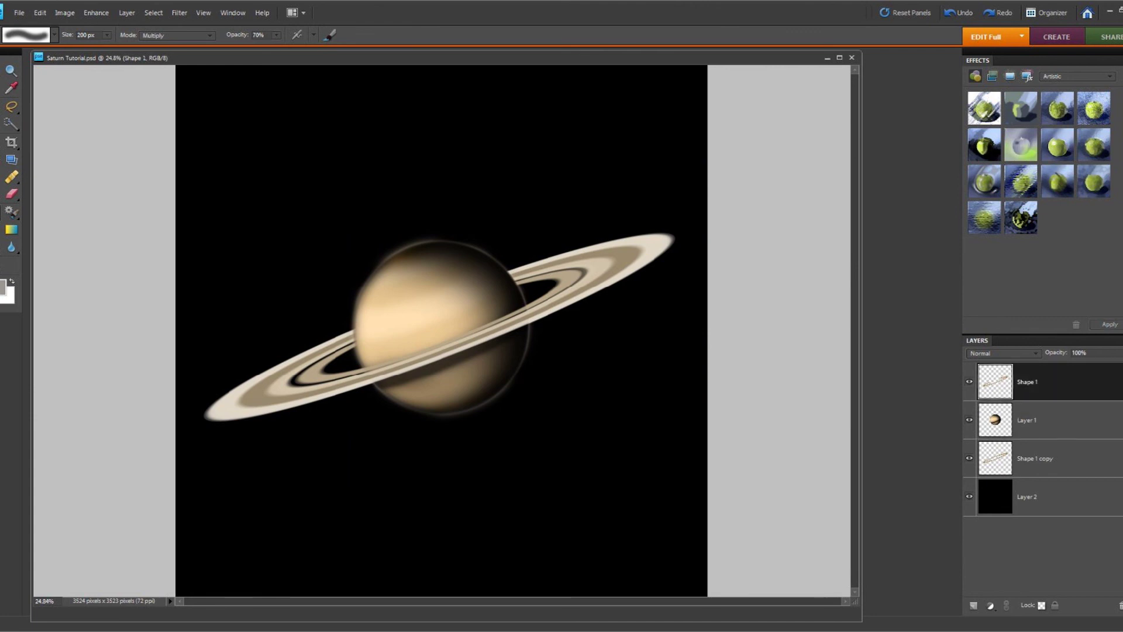
pyautogui.press('w')
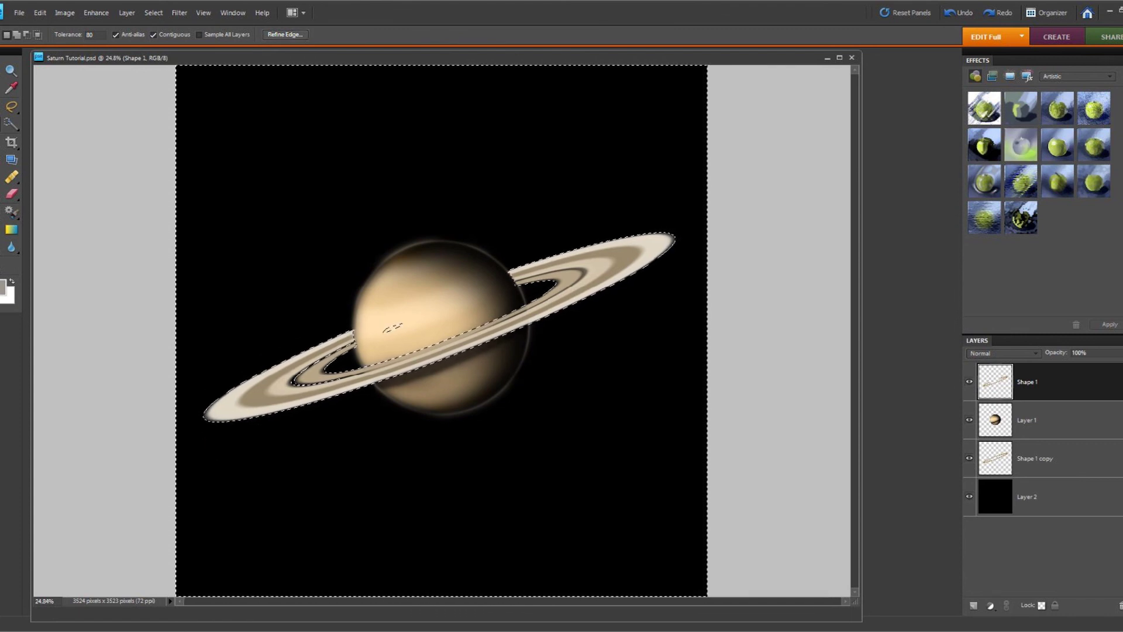
pyautogui.click(285, 34)
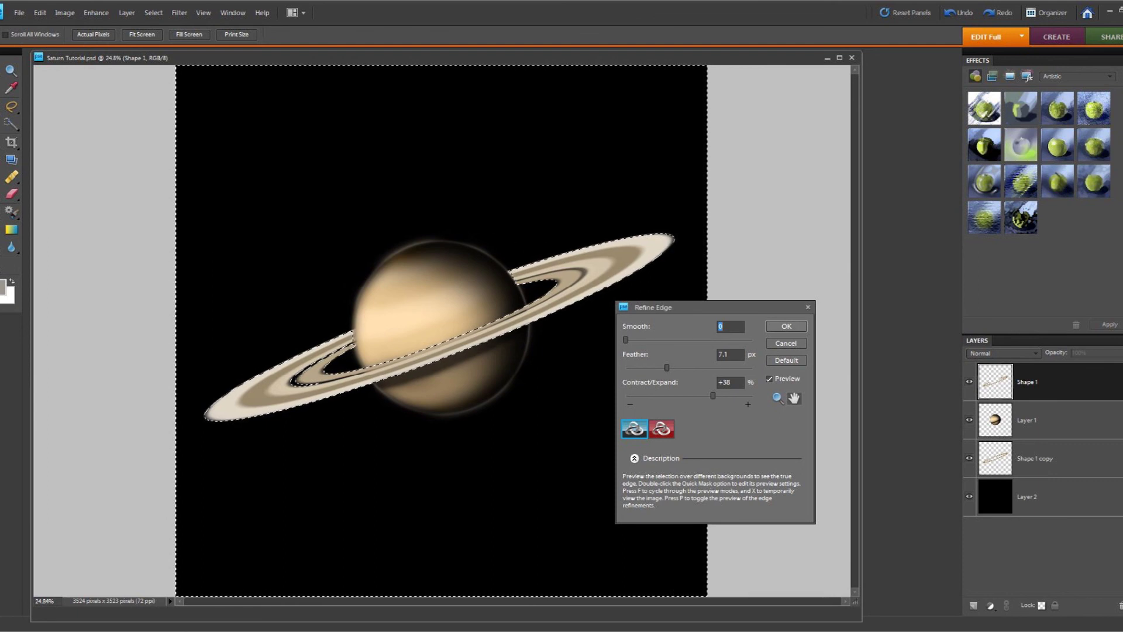
pyautogui.press('Return')
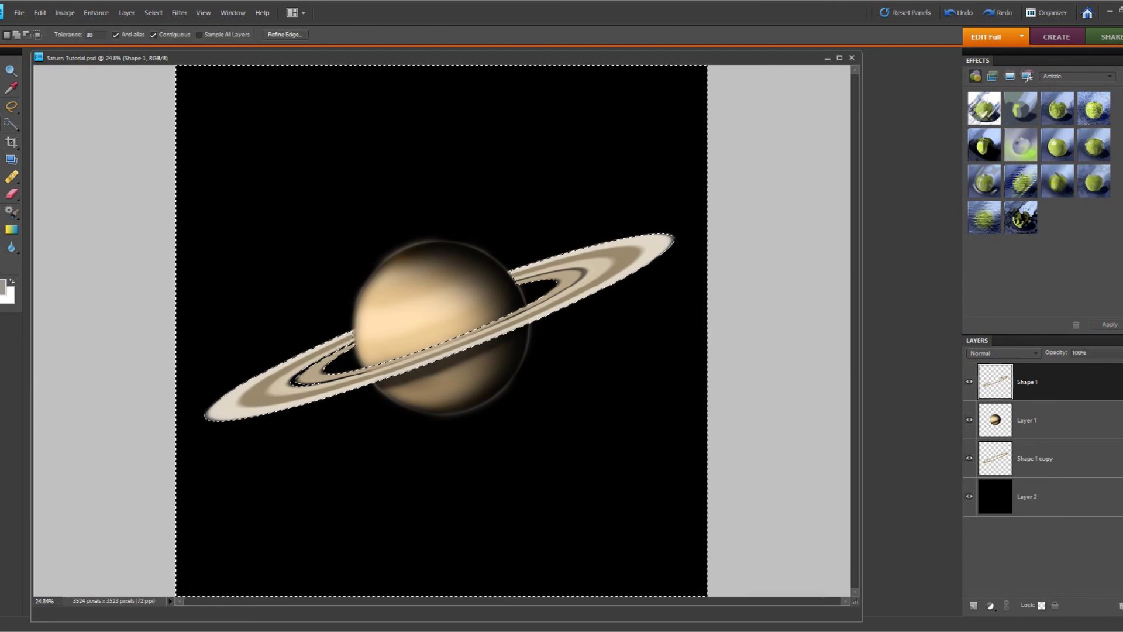
# Step: Invert the selection so that it covers the ring on the Shape 1 layer
pyautogui.rightClick(462, 224)
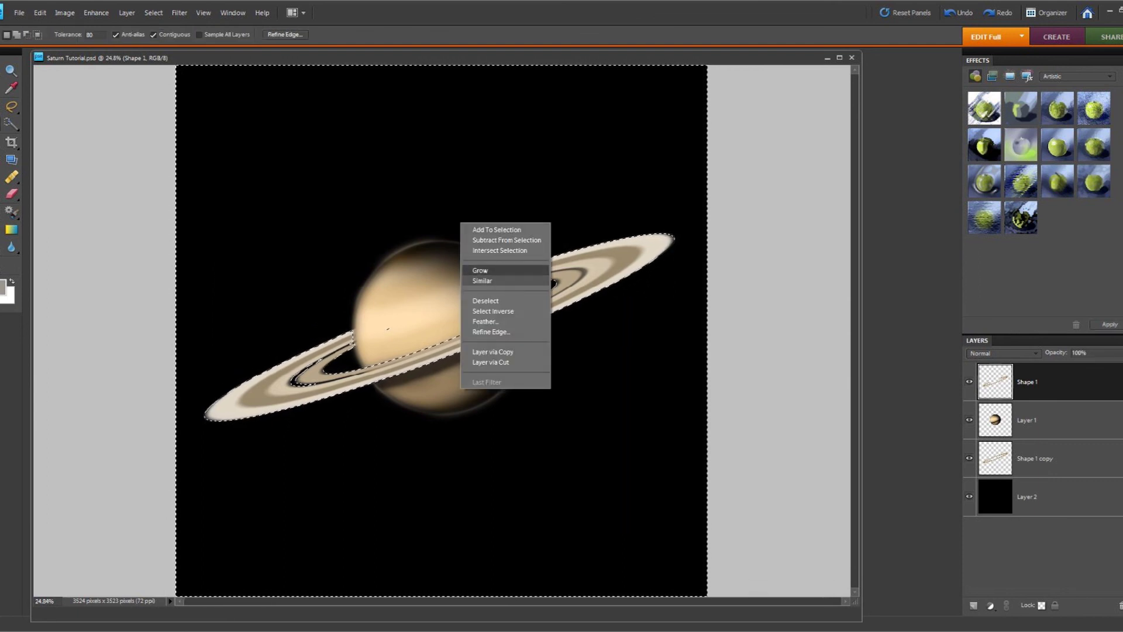
pyautogui.press('Down')
pyautogui.press('Down')
pyautogui.press('Down')
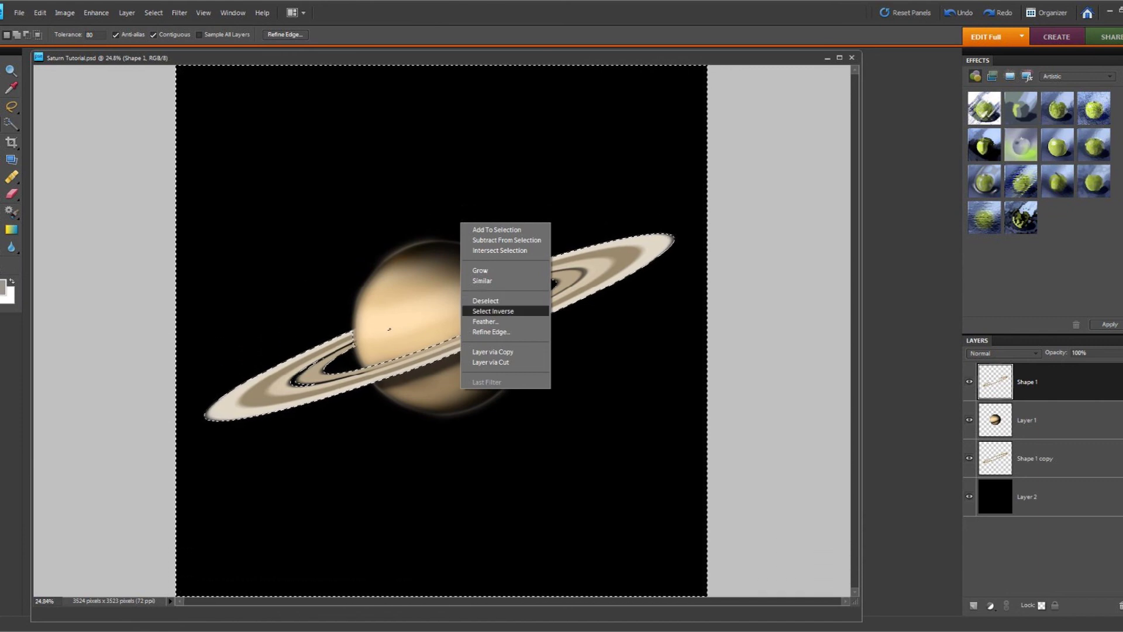
pyautogui.press('Return')
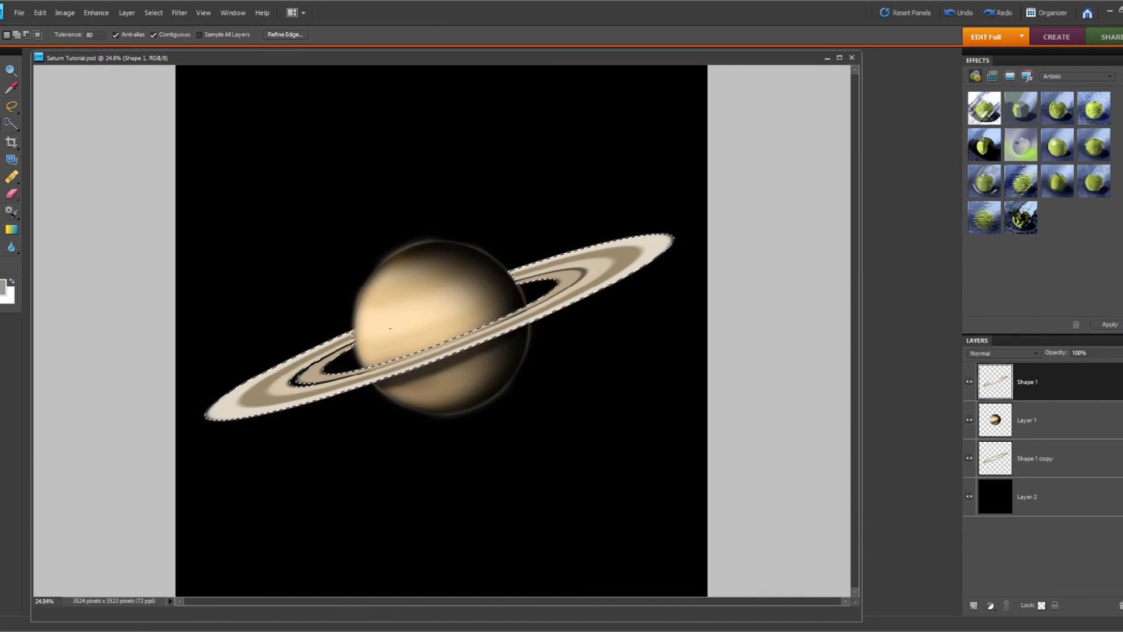
# Step: Subtract the stray spot on the planet's bright side from the ring selection
pyautogui.press('e')
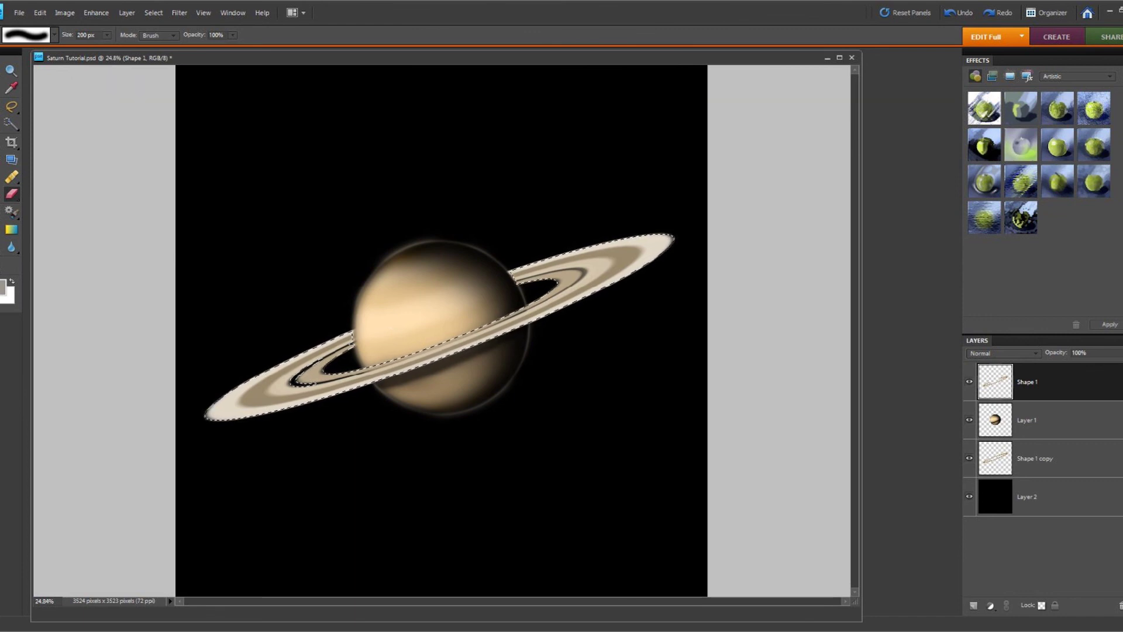
pyautogui.press('w')
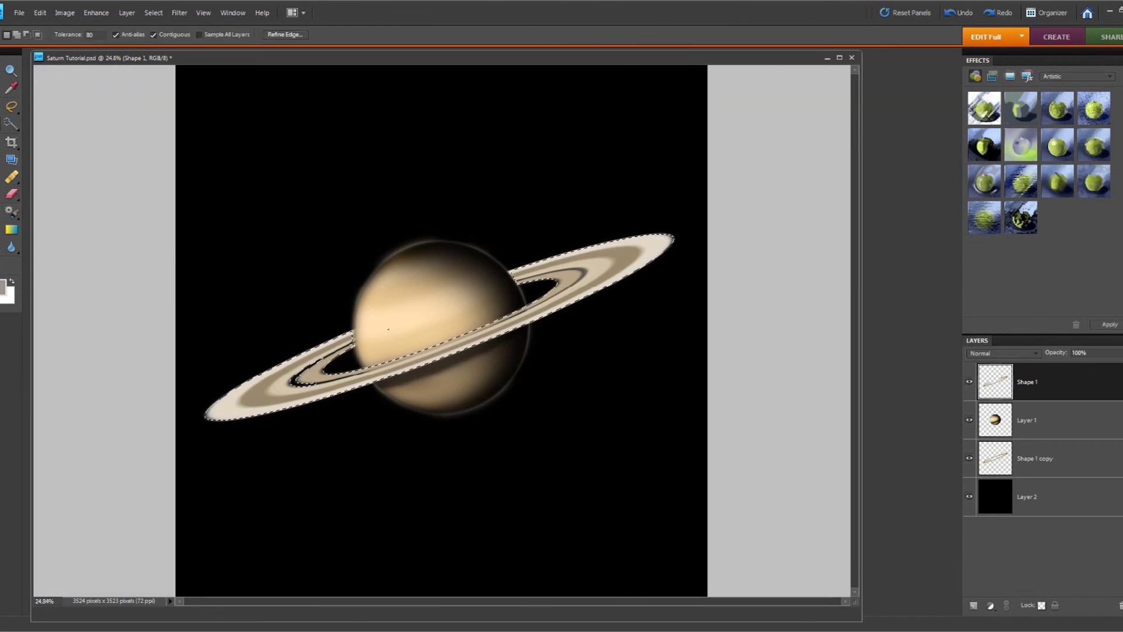
pyautogui.rightClick(389, 329)
pyautogui.click(436, 347)
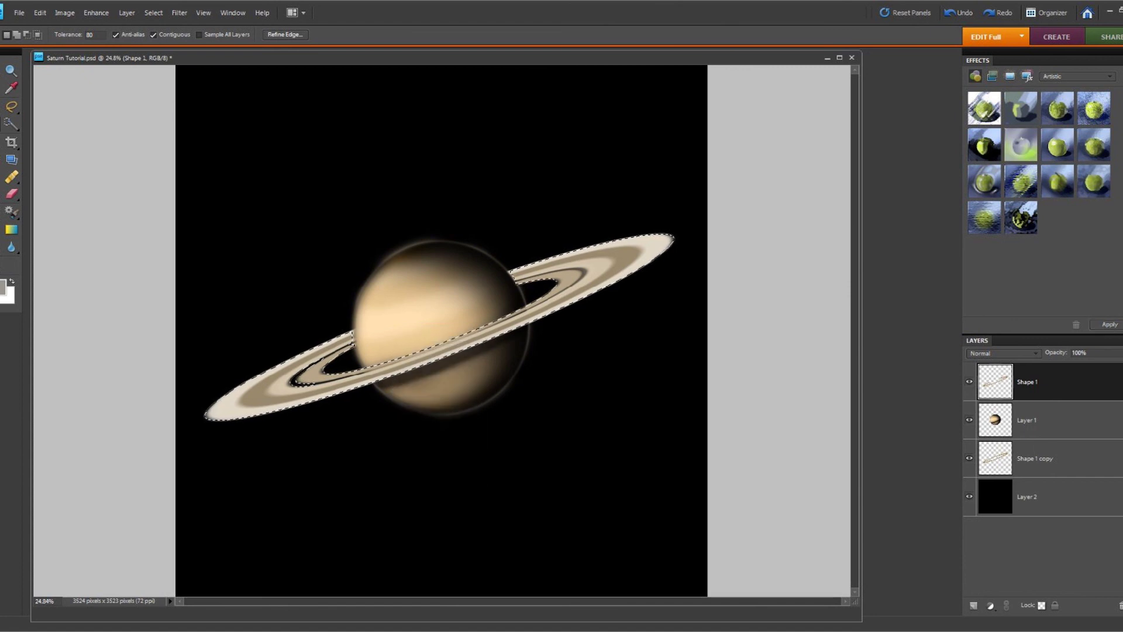
# Step: Set the foreground color to dark gray #282828 and choose the 100 px soft brush in Multiply mode
pyautogui.press('b')
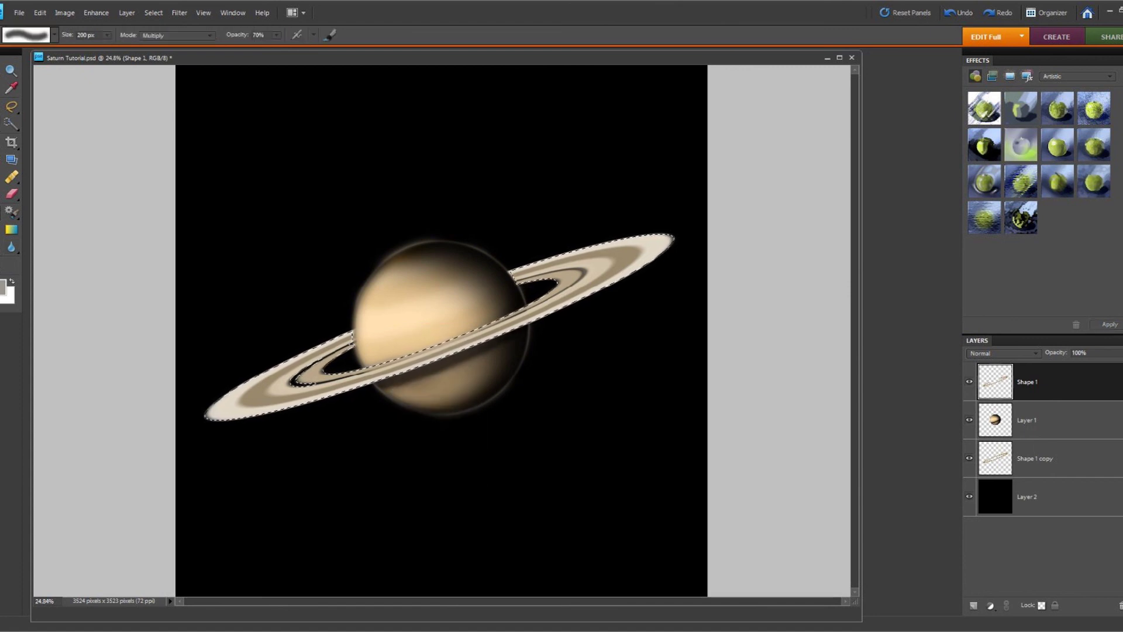
pyautogui.click(3, 288)
pyautogui.click(349, 351)
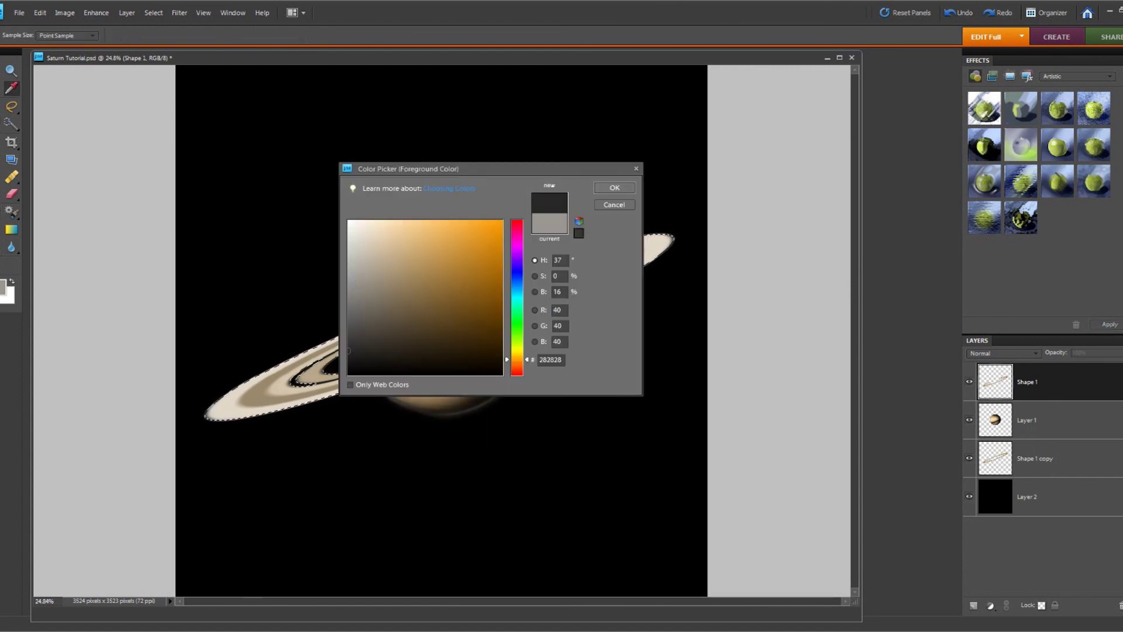
pyautogui.click(614, 187)
pyautogui.click(55, 35)
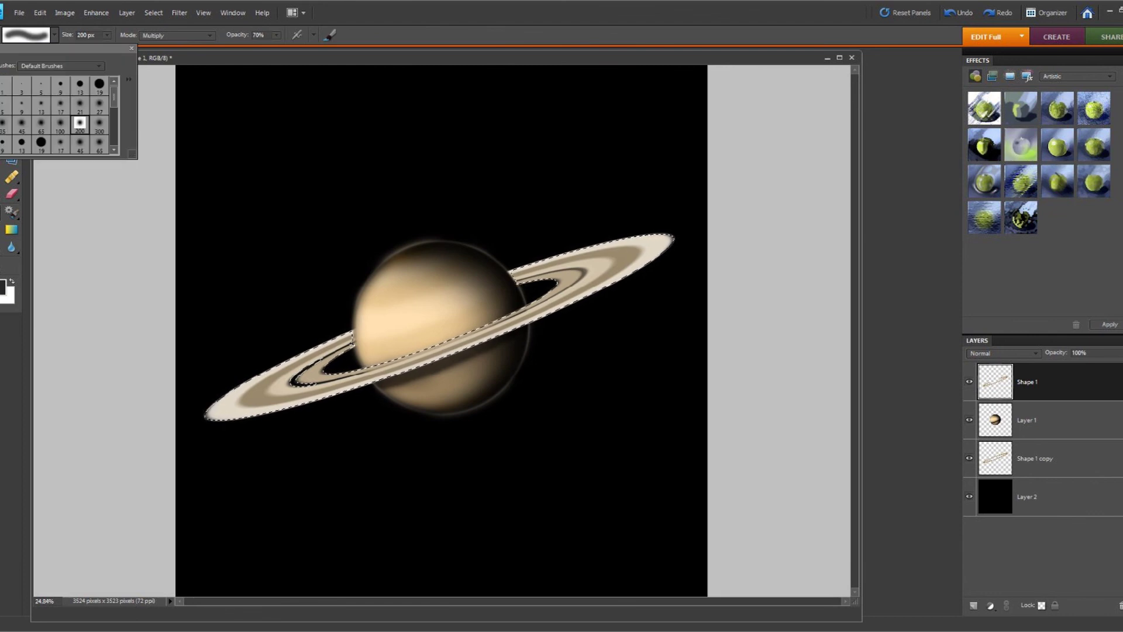
pyautogui.click(100, 123)
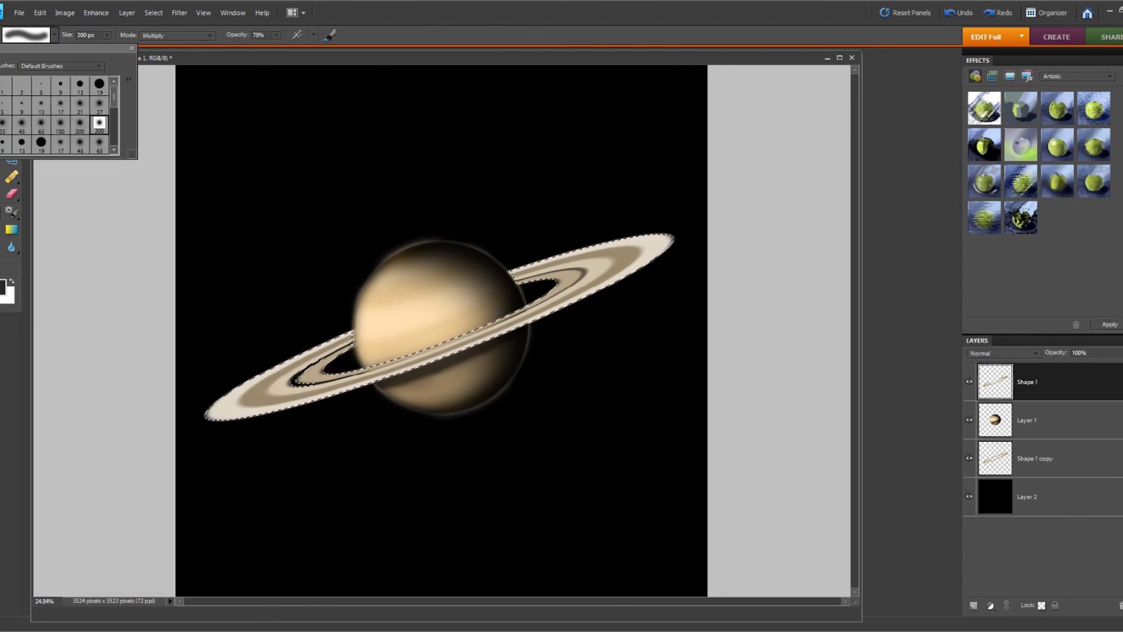
pyautogui.click(60, 123)
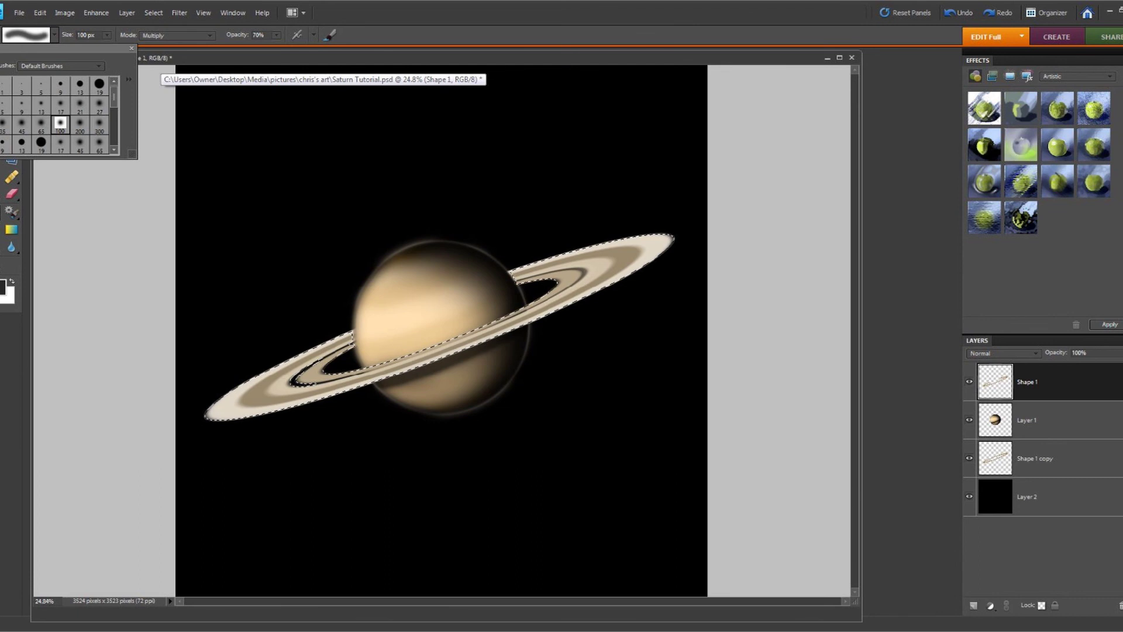
pyautogui.click(131, 49)
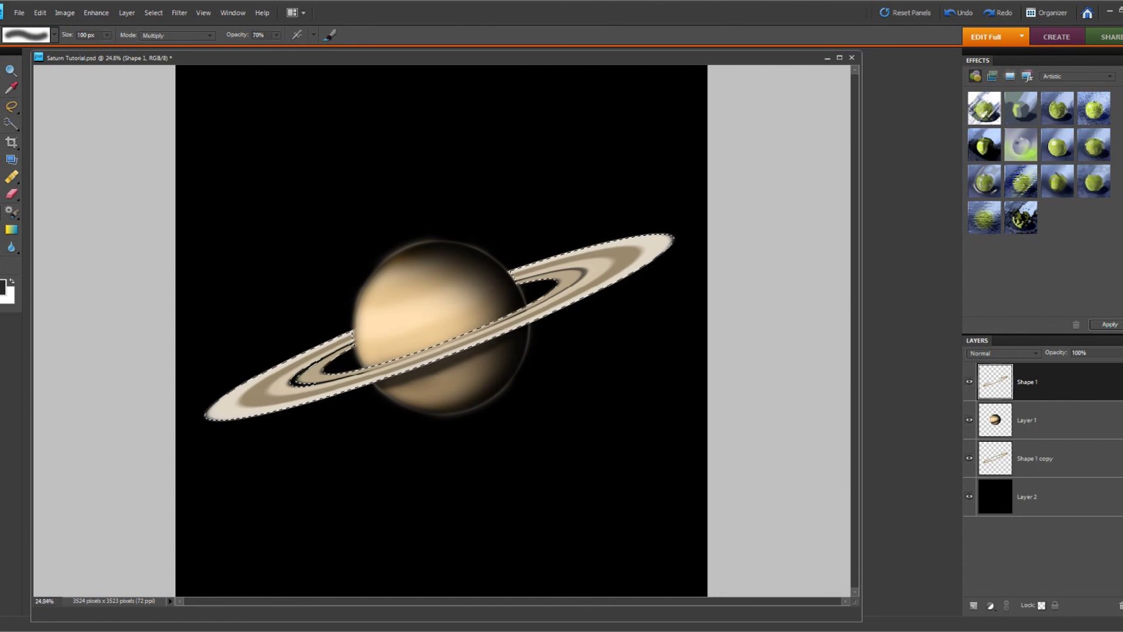
# Step: Paint the planet's dark shadow across the ring section behind its shaded side, and touch up the ring's inner front edge
pyautogui.moveTo(553, 260)
pyautogui.mouseDown()
pyautogui.moveTo(530, 276)
pyautogui.moveTo(617, 247)
pyautogui.moveTo(554, 292)
pyautogui.moveTo(629, 242)
pyautogui.moveTo(587, 266)
pyautogui.mouseUp()
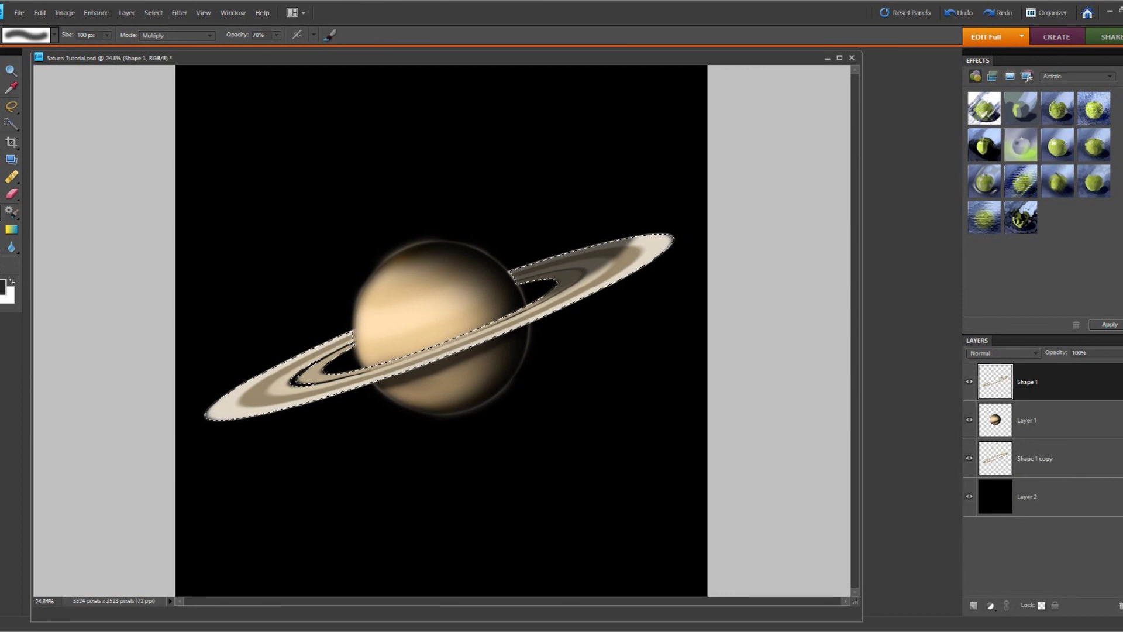
pyautogui.moveTo(623, 250); pyautogui.dragTo(518, 312)
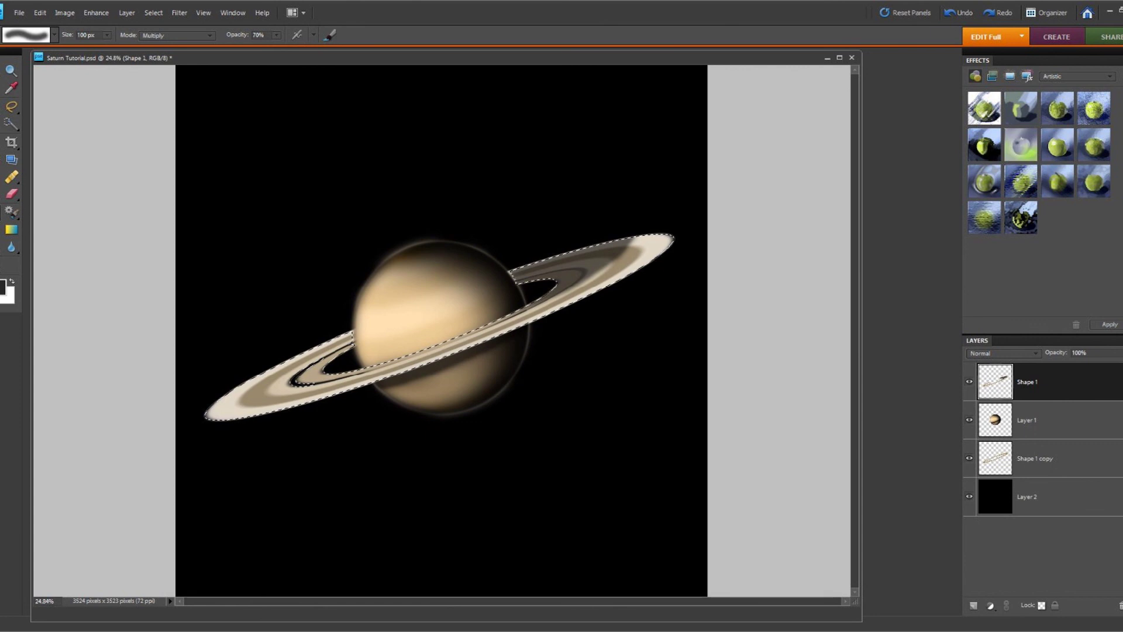
pyautogui.moveTo(327, 378)
pyautogui.mouseDown()
pyautogui.moveTo(352, 372)
pyautogui.moveTo(335, 358)
pyautogui.moveTo(370, 367)
pyautogui.moveTo(425, 351)
pyautogui.mouseUp()
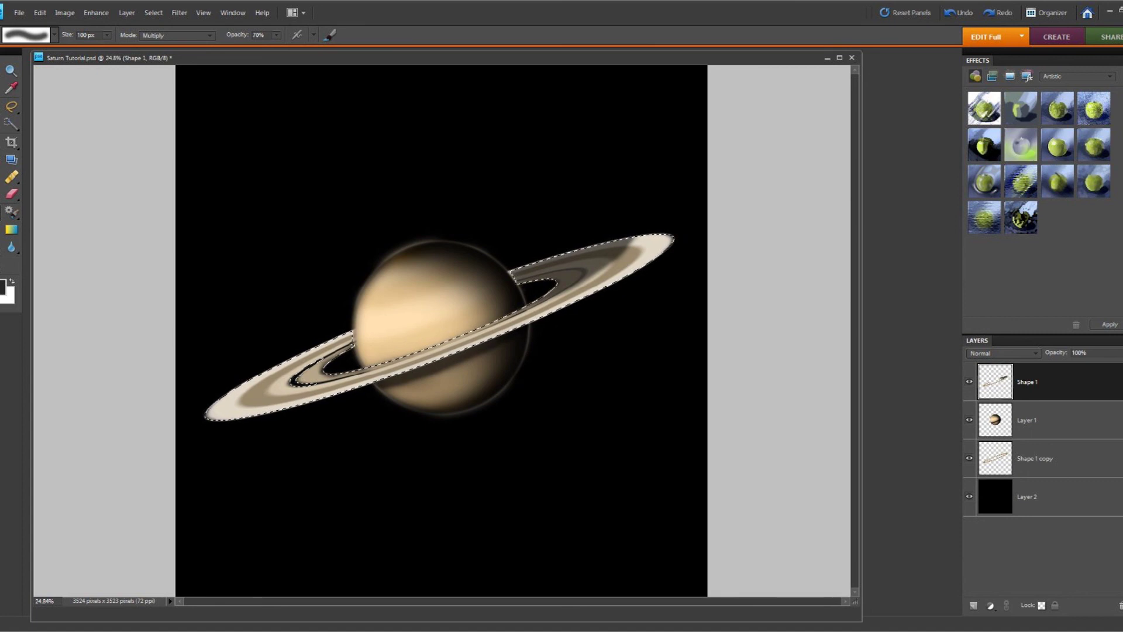
# Step: Softly darken the ring's tips and outer edges with the 200 px soft brush
pyautogui.click(54, 35)
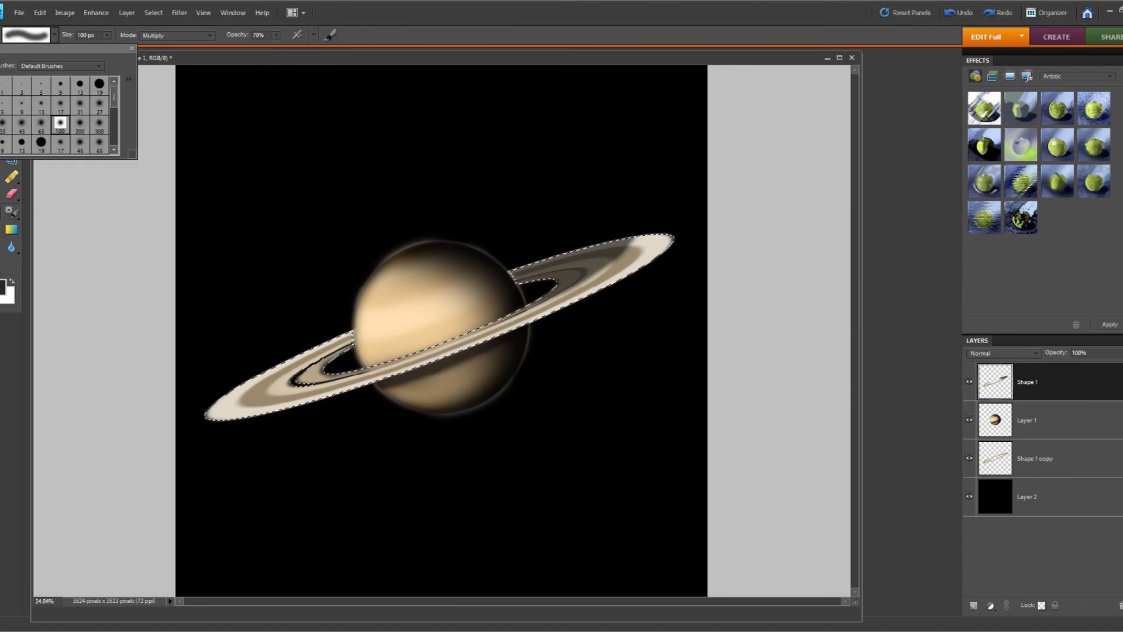
pyautogui.click(80, 123)
pyautogui.click(681, 245)
pyautogui.moveTo(545, 249)
pyautogui.mouseDown()
pyautogui.moveTo(678, 234)
pyautogui.moveTo(572, 298)
pyautogui.moveTo(434, 359)
pyautogui.moveTo(301, 402)
pyautogui.moveTo(211, 417)
pyautogui.moveTo(231, 386)
pyautogui.moveTo(347, 328)
pyautogui.mouseUp()
# Step: Set the foreground color to a light neutral gray and choose the 100 px soft brush
pyautogui.click(3, 287)
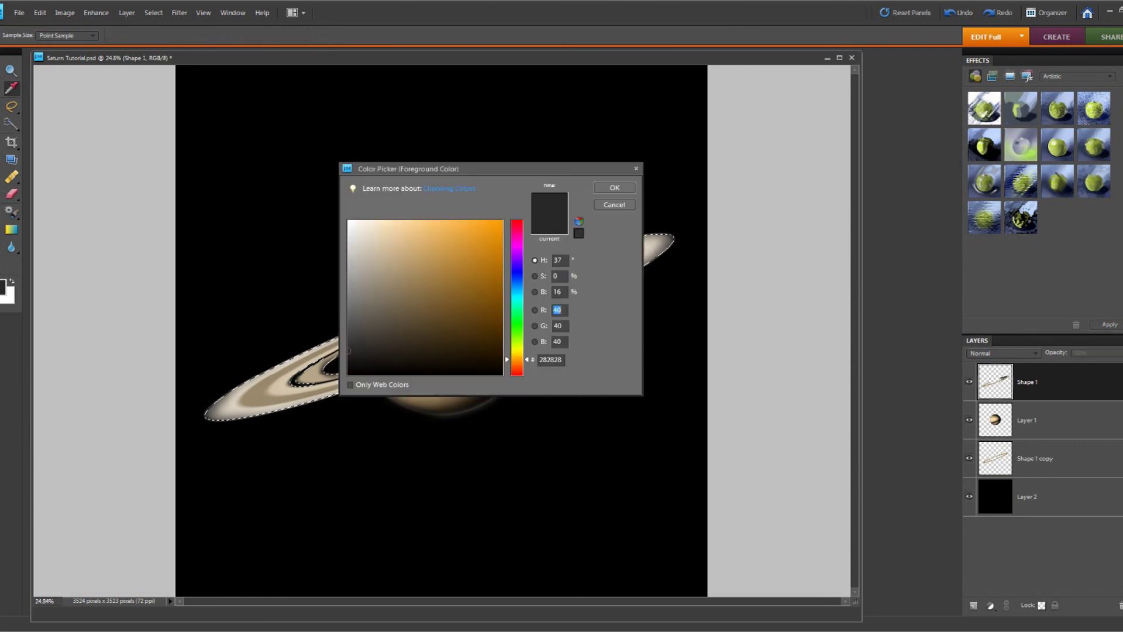
pyautogui.click(348, 273)
pyautogui.click(614, 188)
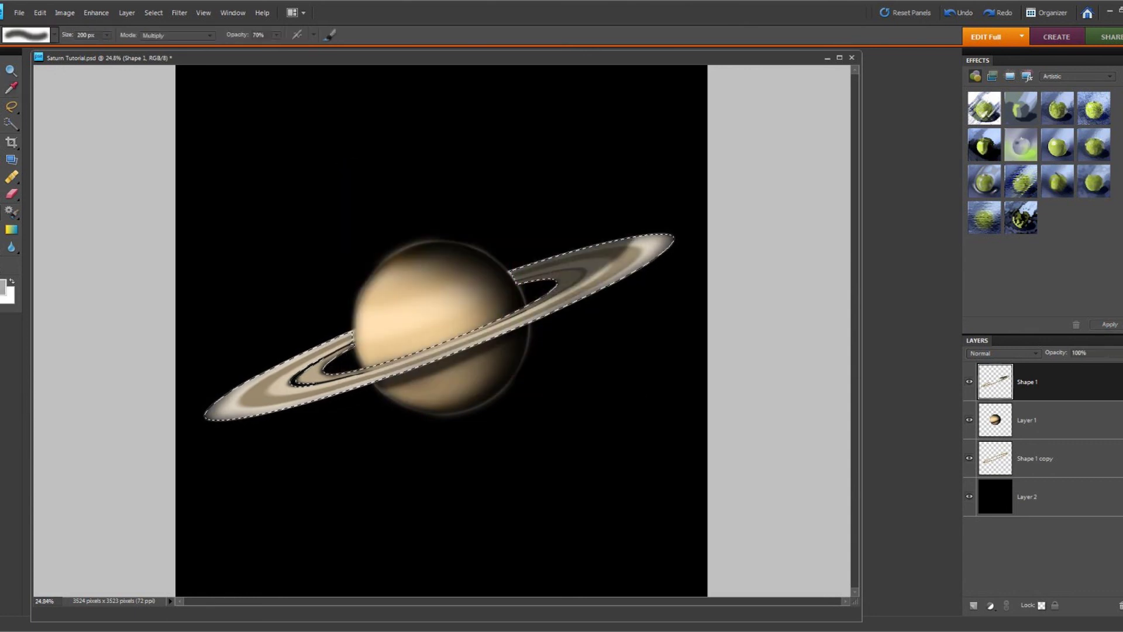
pyautogui.click(55, 35)
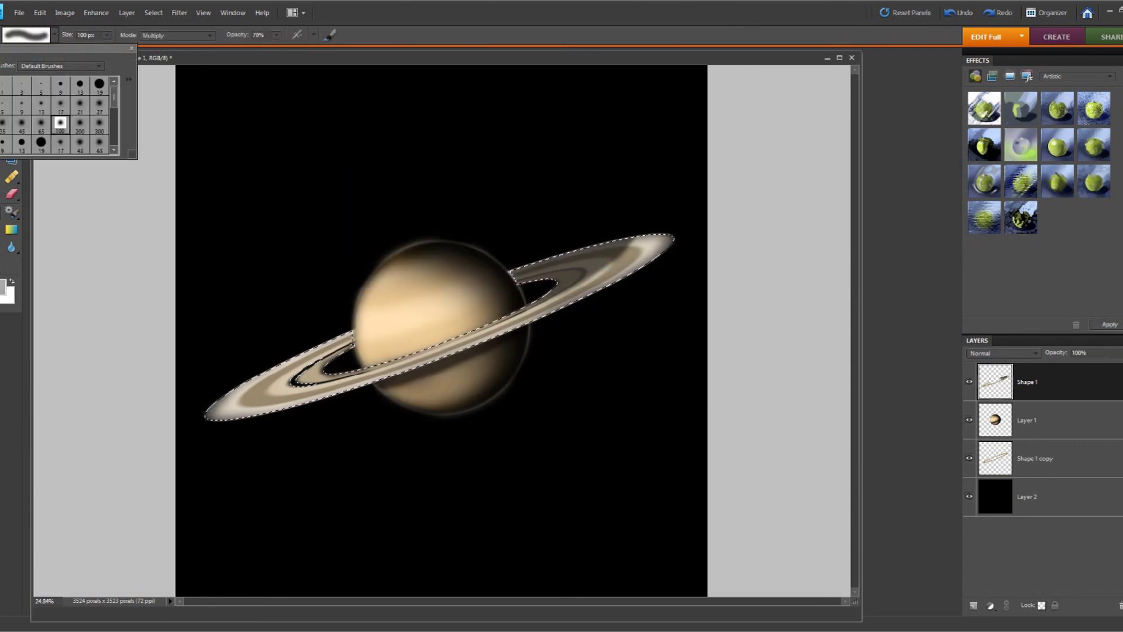
pyautogui.click(55, 35)
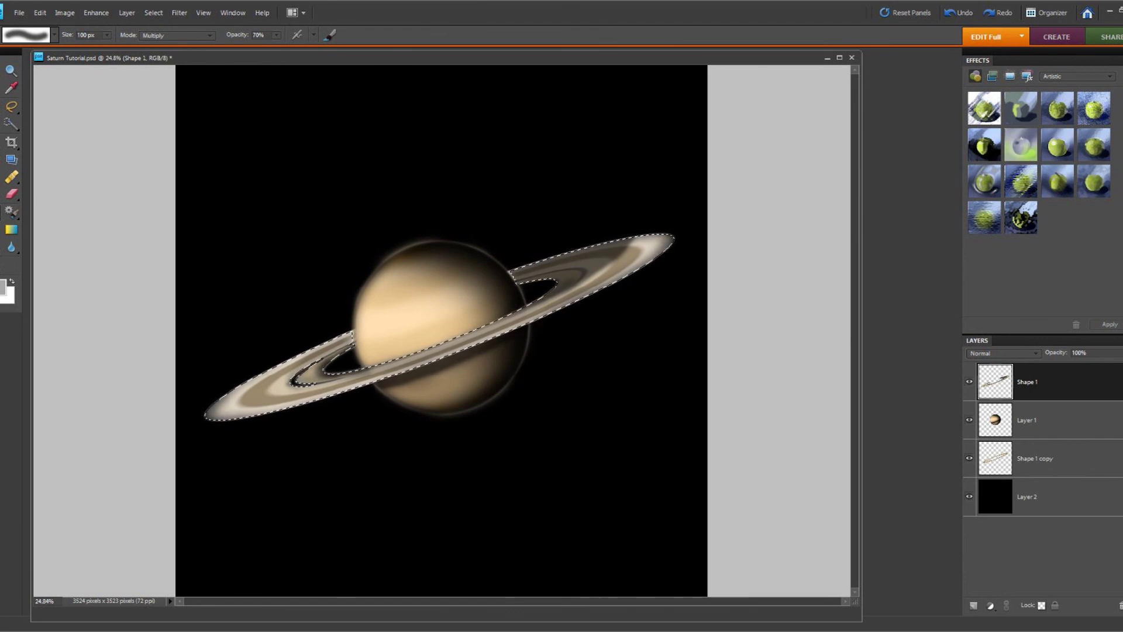
# Step: Switch to the Shape 1 copy layer and add the ring section hidden behind the planet to the selection
pyautogui.click(1053, 459)
pyautogui.press('w')
pyautogui.rightClick(513, 281)
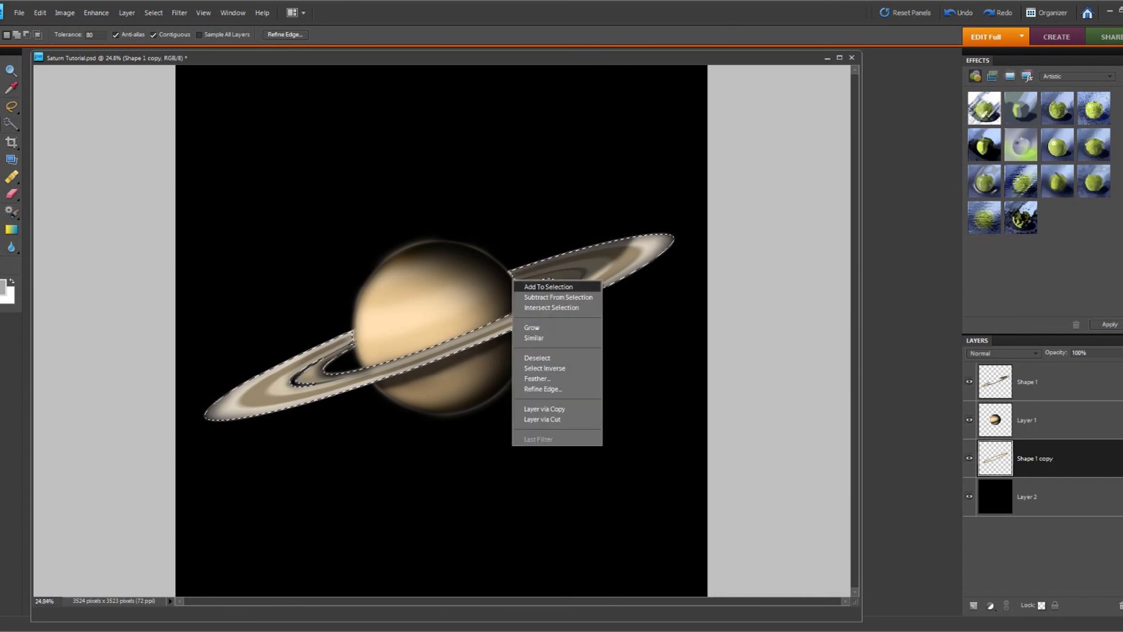
pyautogui.click(549, 287)
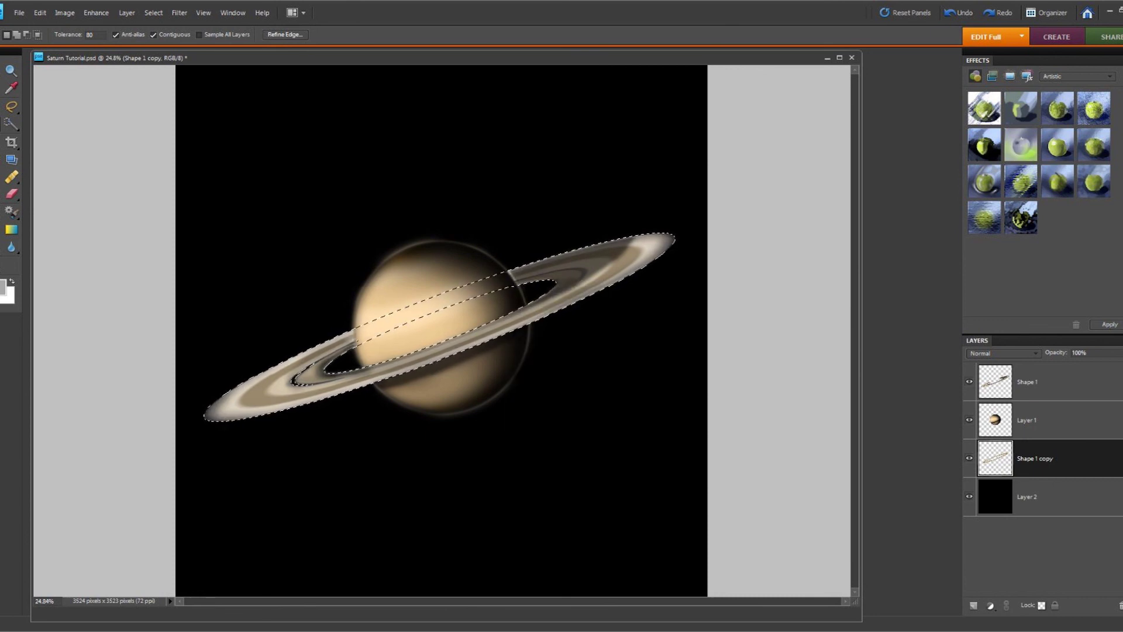
# Step: Refine the full ring selection's edge with a 7.1 px feather and a -38% contraction
pyautogui.click(285, 34)
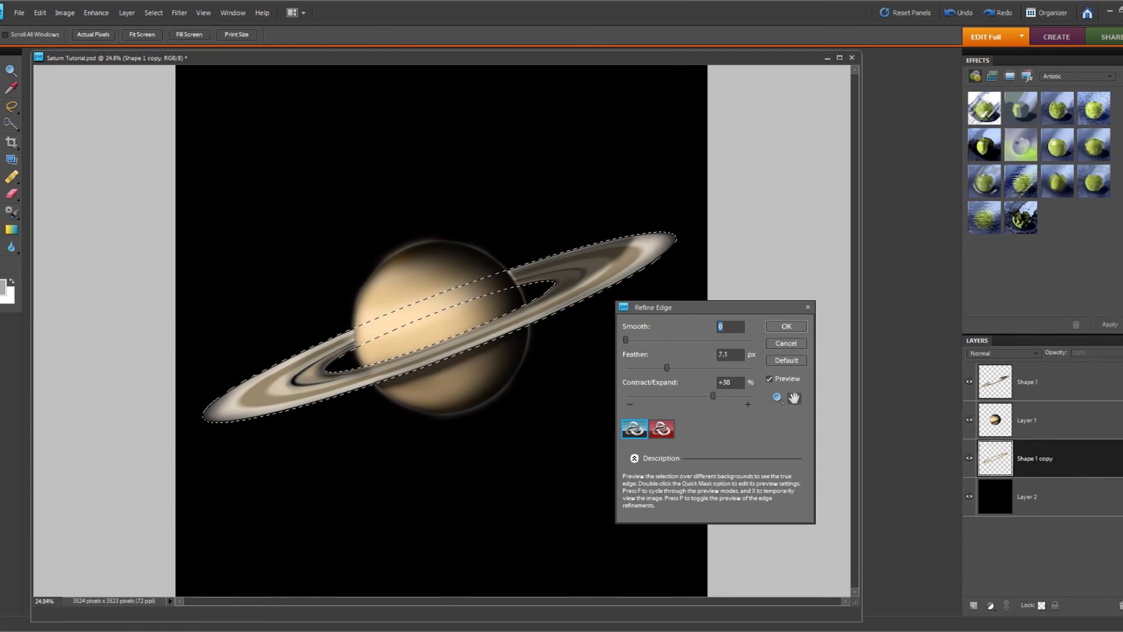
pyautogui.moveTo(711, 396); pyautogui.dragTo(670, 396)
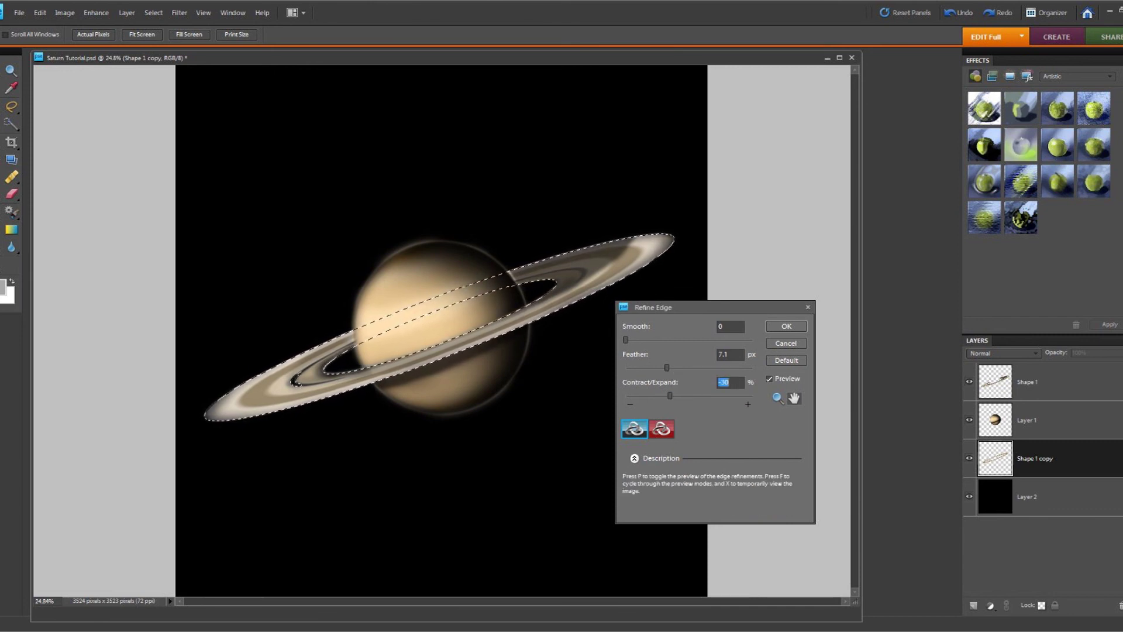
pyautogui.click(786, 326)
# Step: Switch to the Brush and set the foreground color to dark warm gray #282624
pyautogui.press('b')
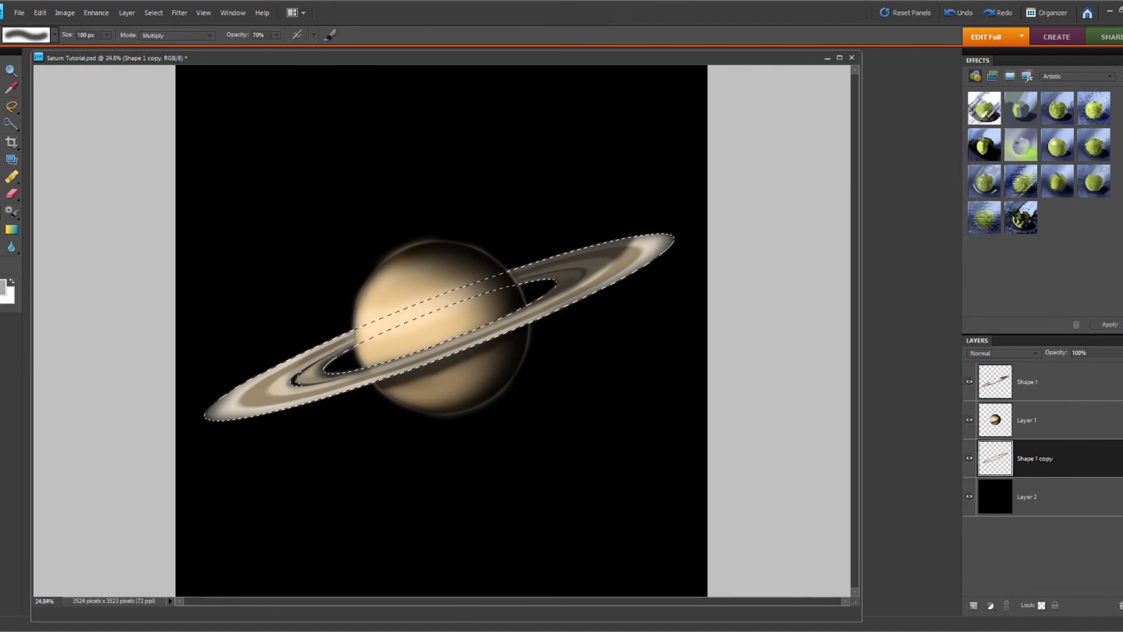
pyautogui.click(3, 288)
pyautogui.click(362, 350)
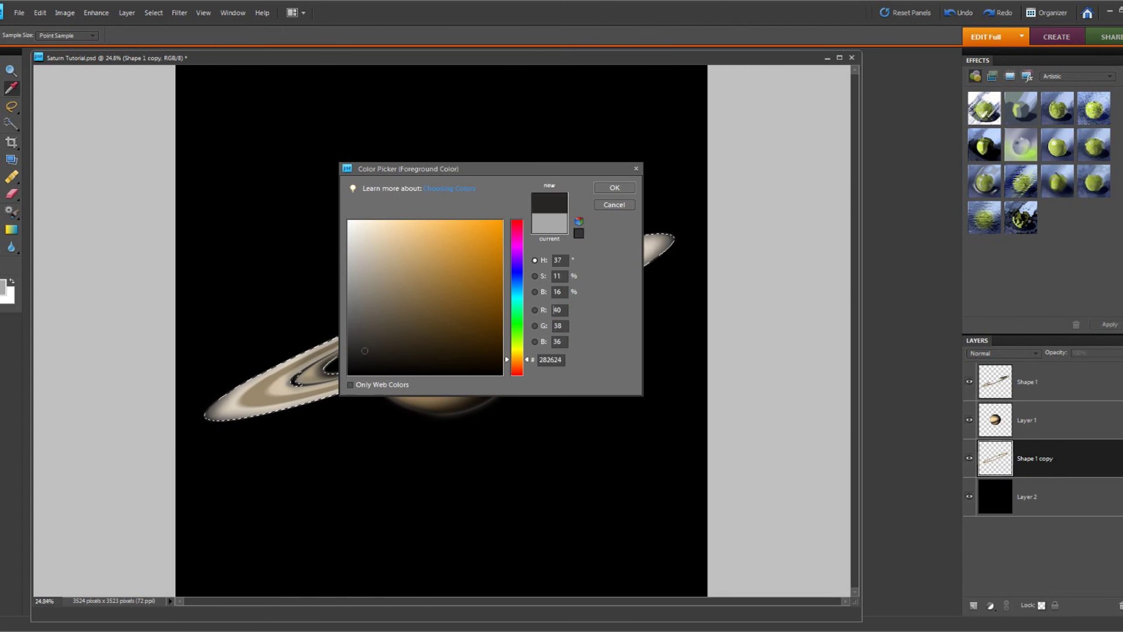
pyautogui.click(613, 186)
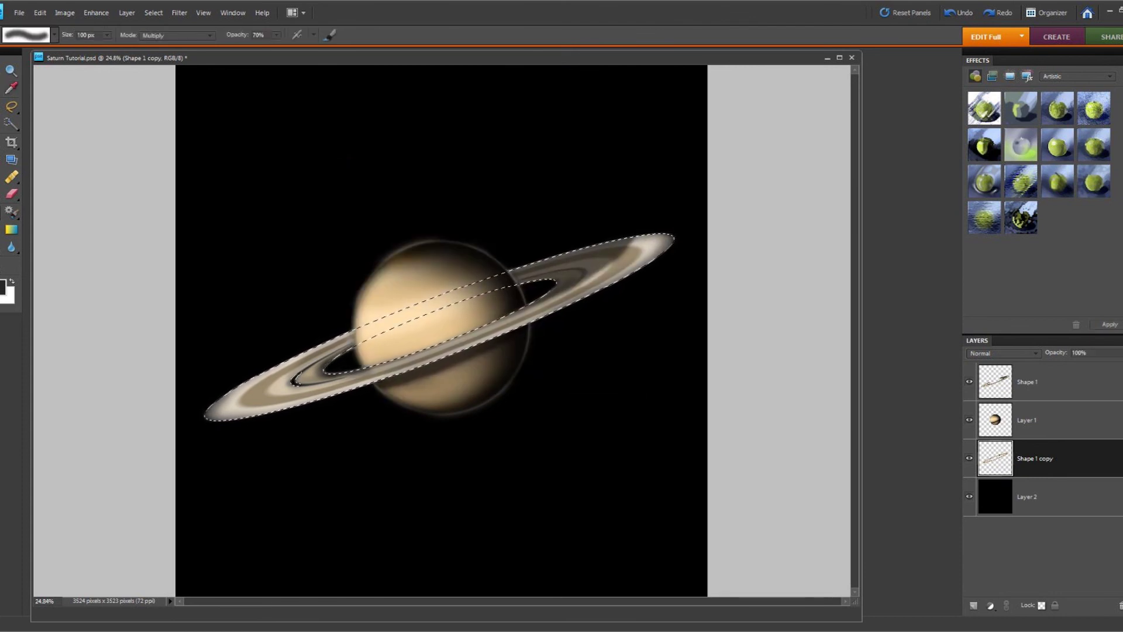
# Step: Clear the ring selection and undo the deselection
pyautogui.click(154, 12)
pyautogui.click(167, 35)
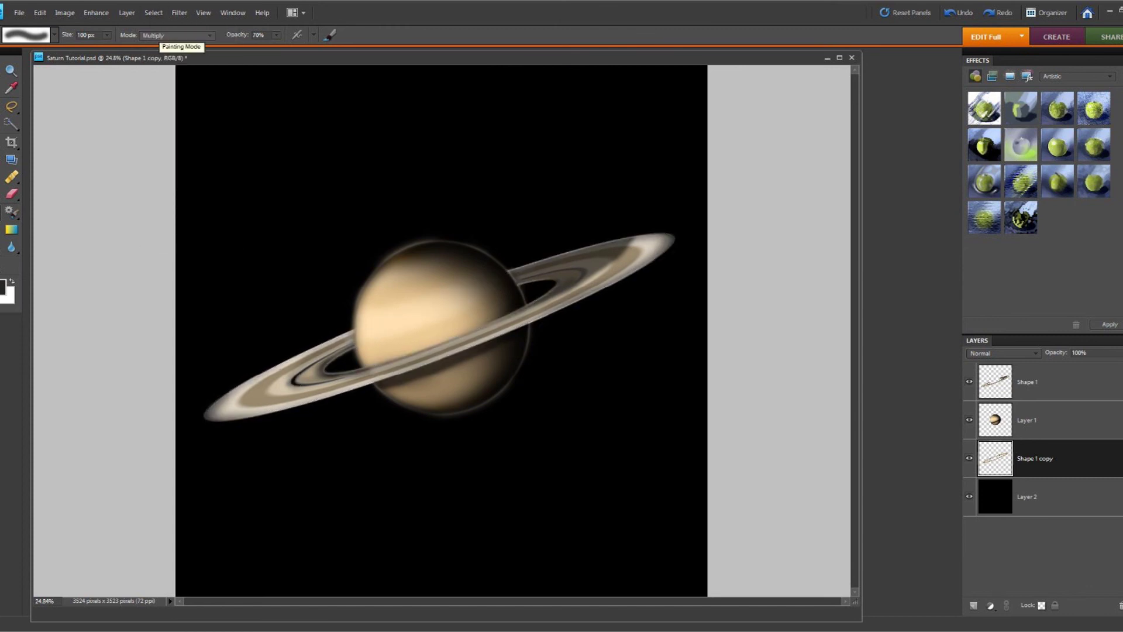
pyautogui.click(40, 12)
pyautogui.click(64, 26)
# Step: Choose the 200 px soft brush, and clear the ring selection with the Shape 1 layer active
pyautogui.click(55, 36)
pyautogui.click(80, 124)
pyautogui.click(1028, 382)
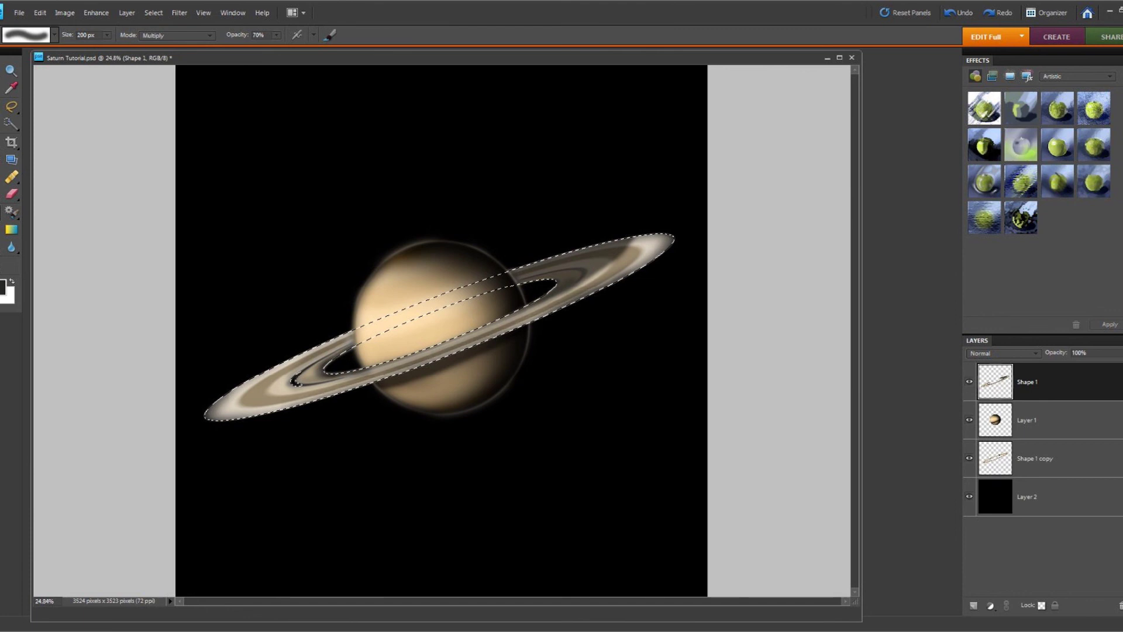
pyautogui.click(153, 12)
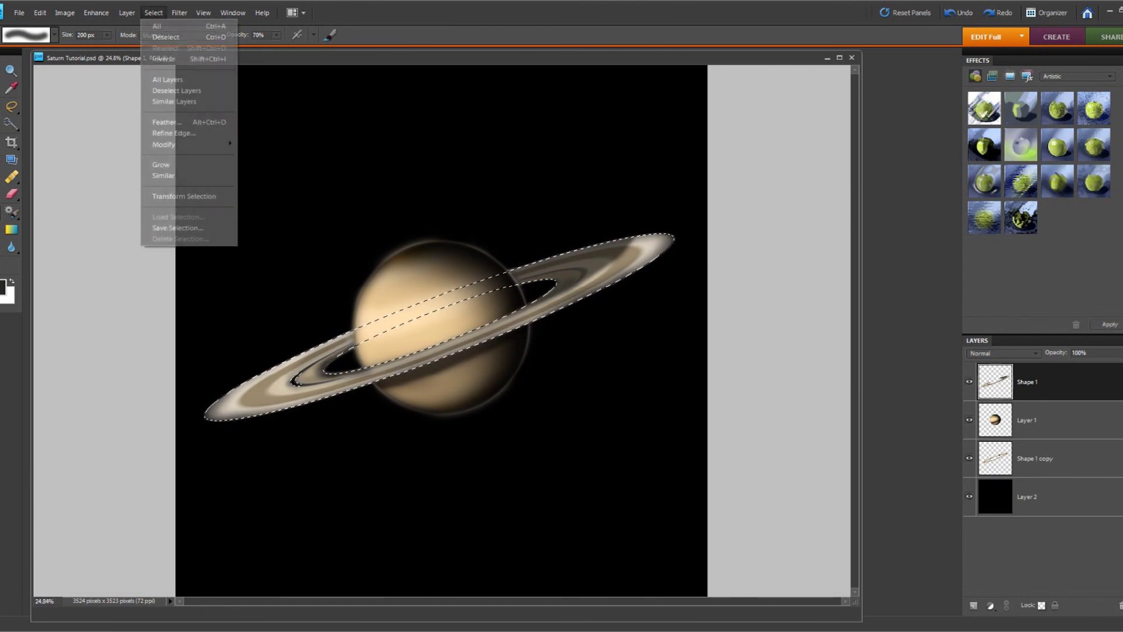
pyautogui.click(161, 37)
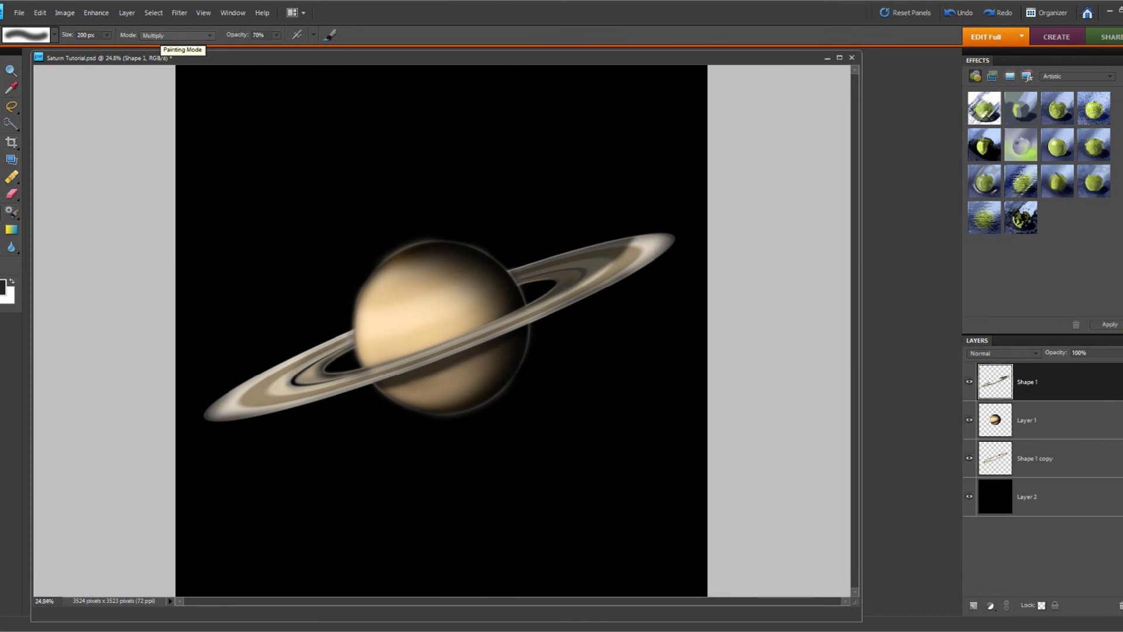
# Step: Select the empty area around the ring with the Magic Wand and refine its edge with a 9.9 px feather and +100% expansion
pyautogui.press('w')
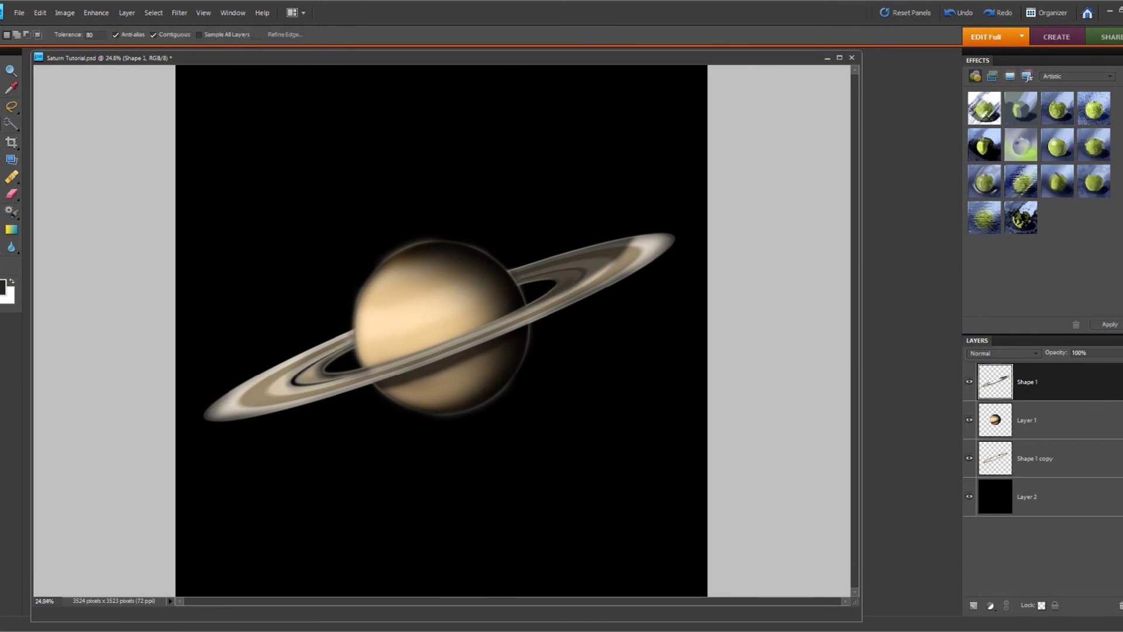
pyautogui.click(327, 223)
pyautogui.click(285, 35)
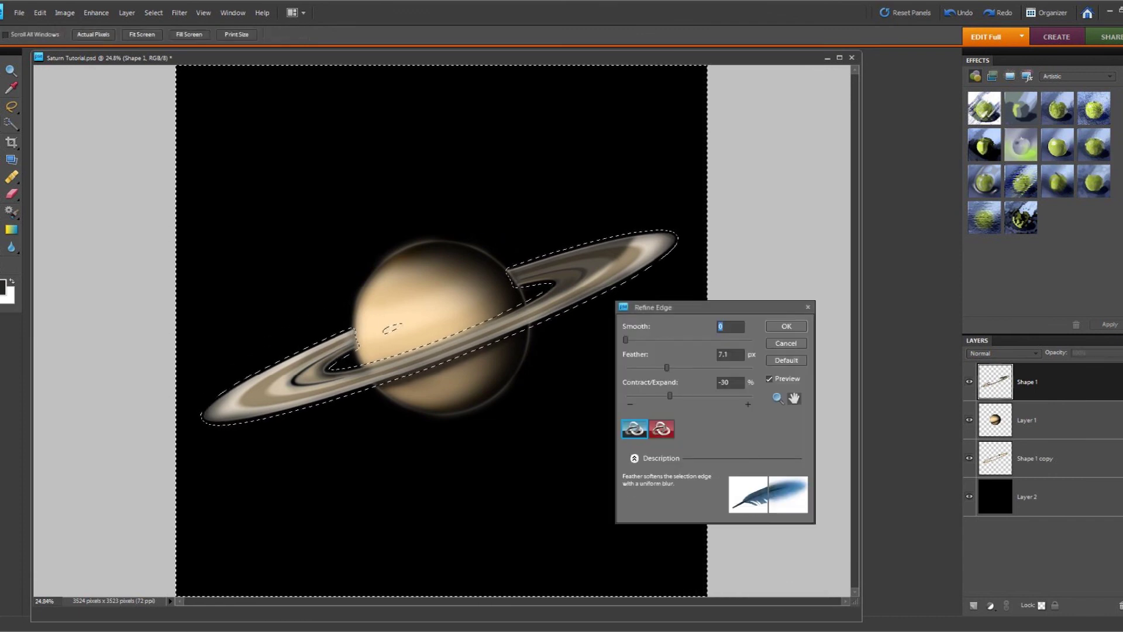
pyautogui.moveTo(670, 395); pyautogui.dragTo(753, 396)
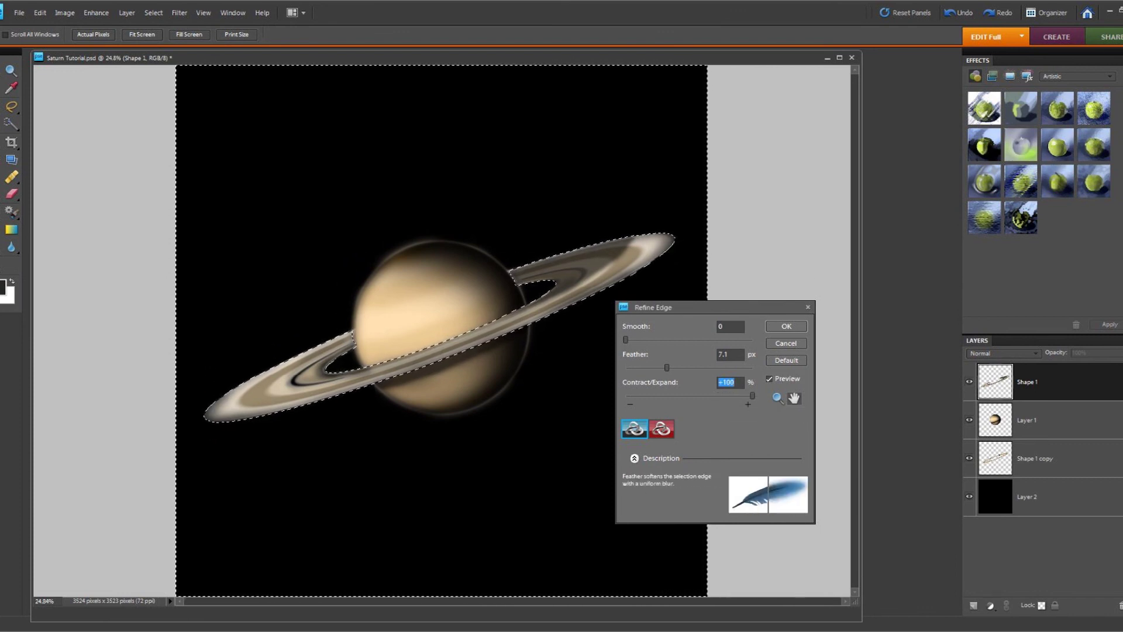
pyautogui.moveTo(666, 368); pyautogui.dragTo(679, 368)
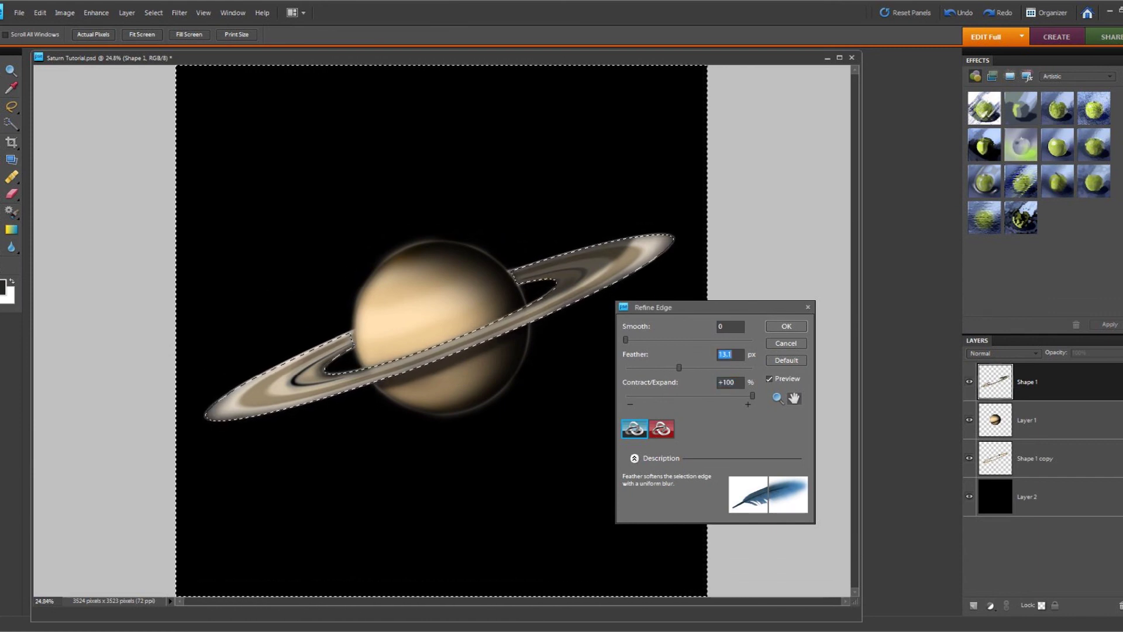
pyautogui.moveTo(678, 367); pyautogui.dragTo(677, 367)
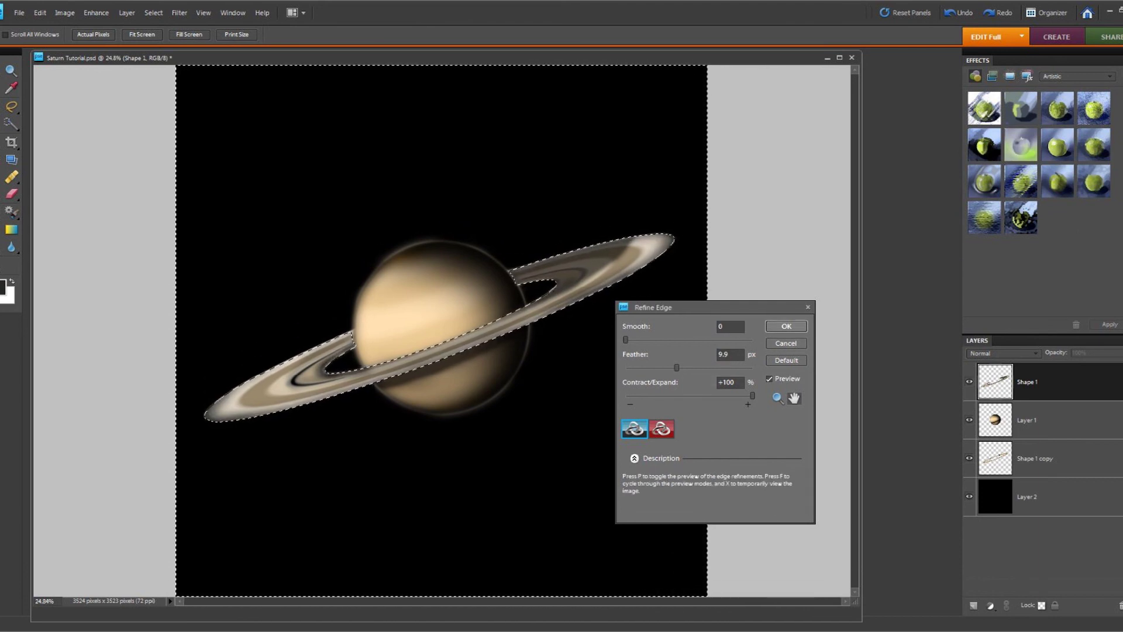
pyautogui.click(786, 325)
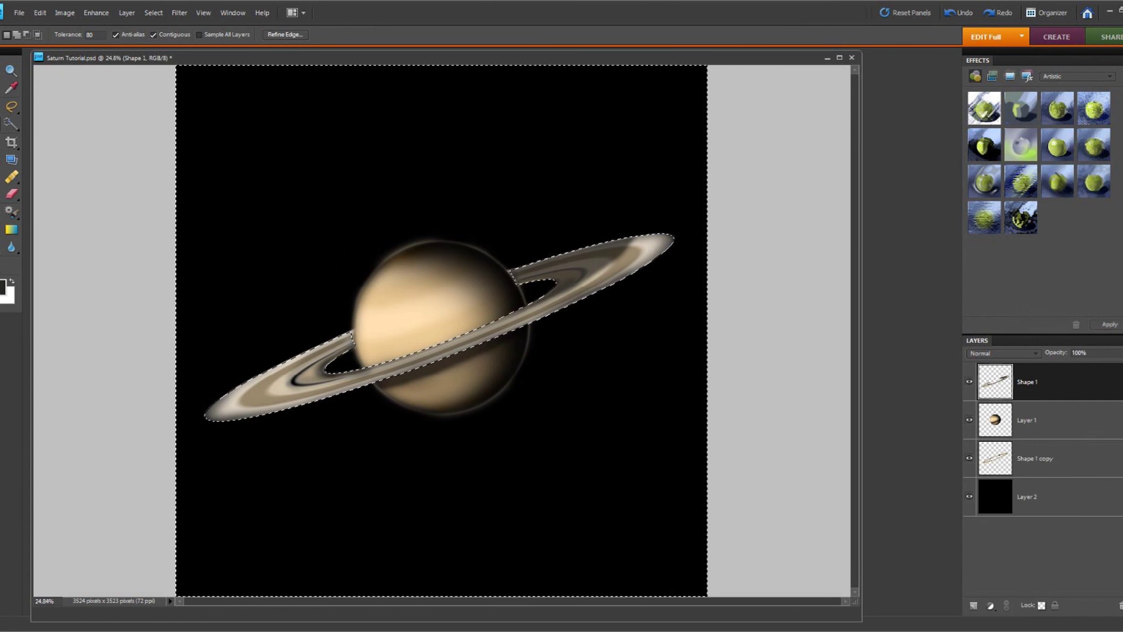
# Step: Switch to the Shape 1 copy layer and replace the selection with the empty areas outside and inside its ring
pyautogui.click(1048, 459)
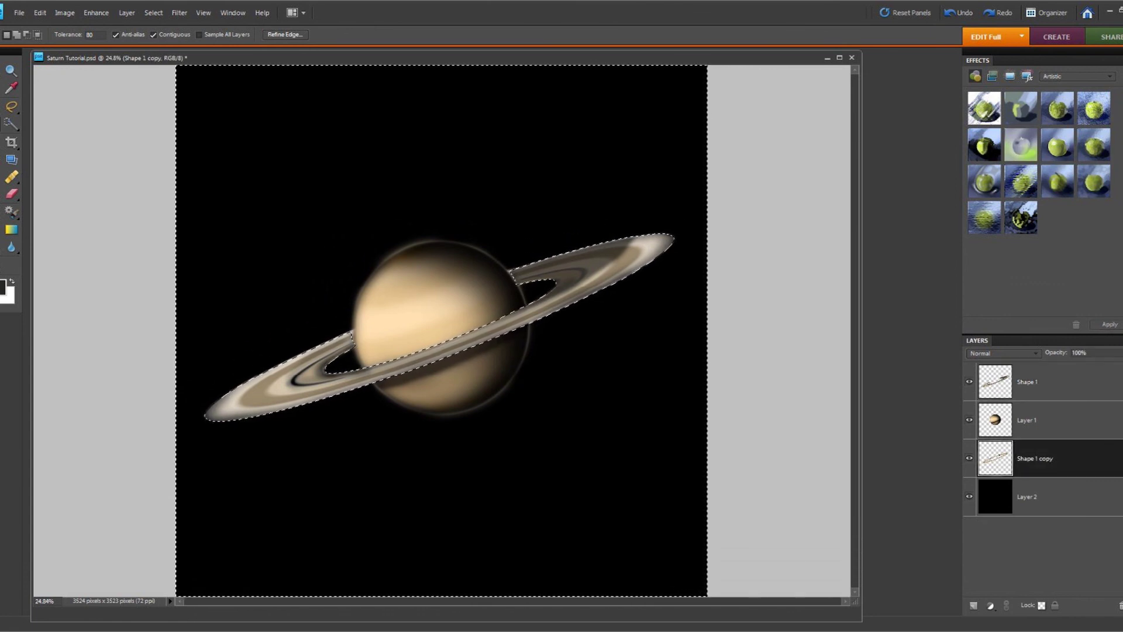
pyautogui.hotkey('ctrl', 'd')
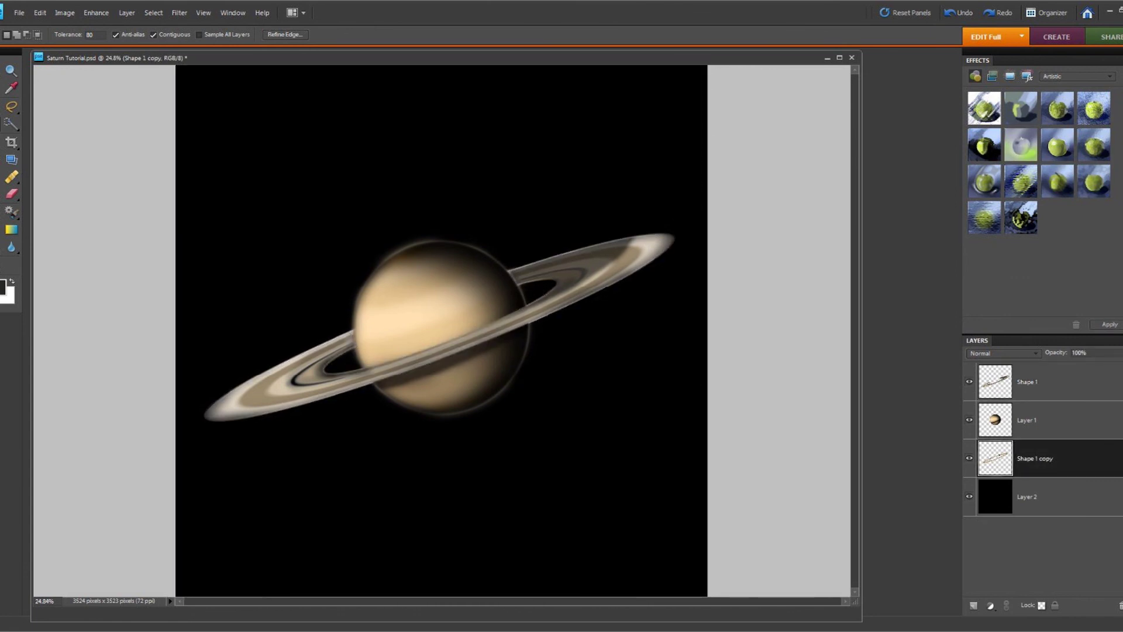
pyautogui.click(608, 397)
pyautogui.rightClick(532, 289)
pyautogui.click(565, 298)
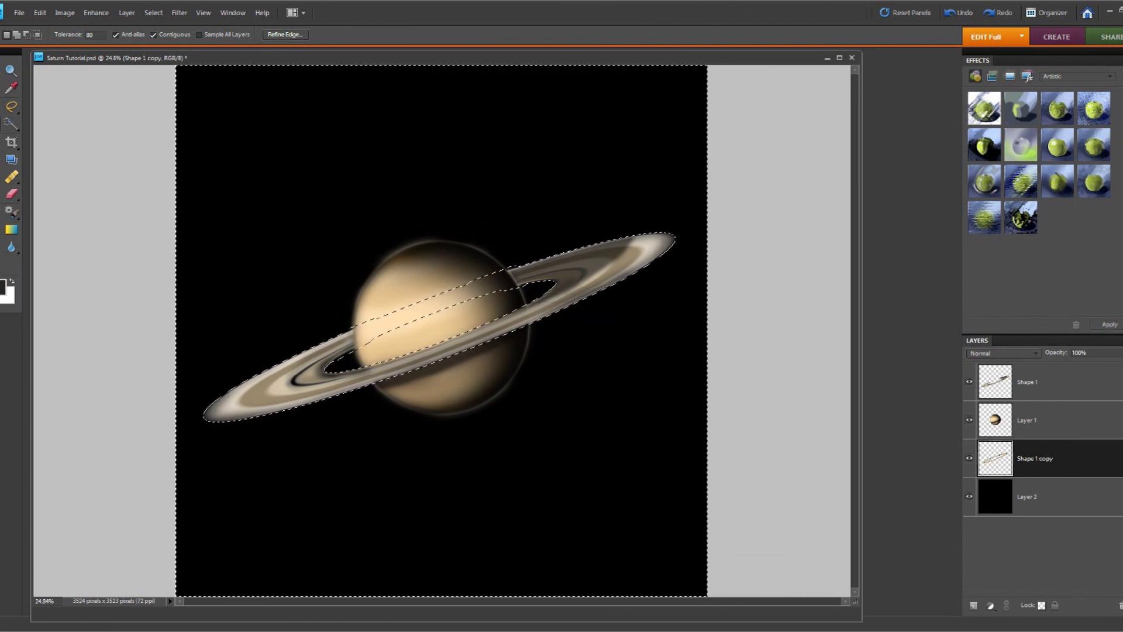
# Step: Soften the Shape 1 copy ring's outline by deleting the selection refined with a 9.9 px feather and +100% expansion, and deselect
pyautogui.click(285, 35)
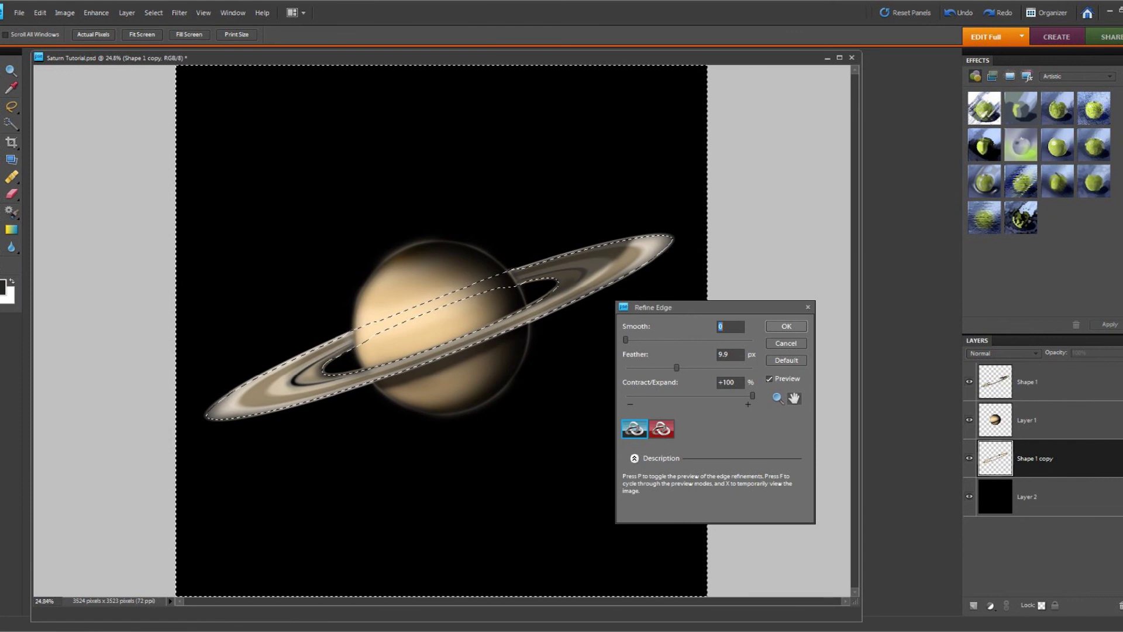
pyautogui.press('Return')
pyautogui.press('Delete')
pyautogui.click(153, 12)
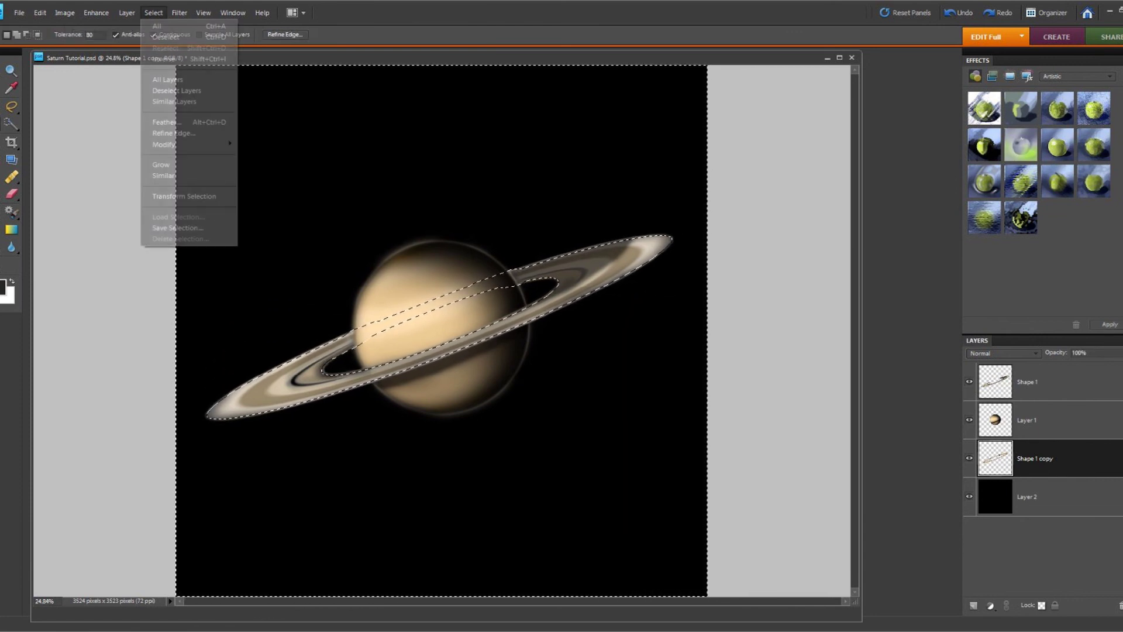
pyautogui.click(165, 37)
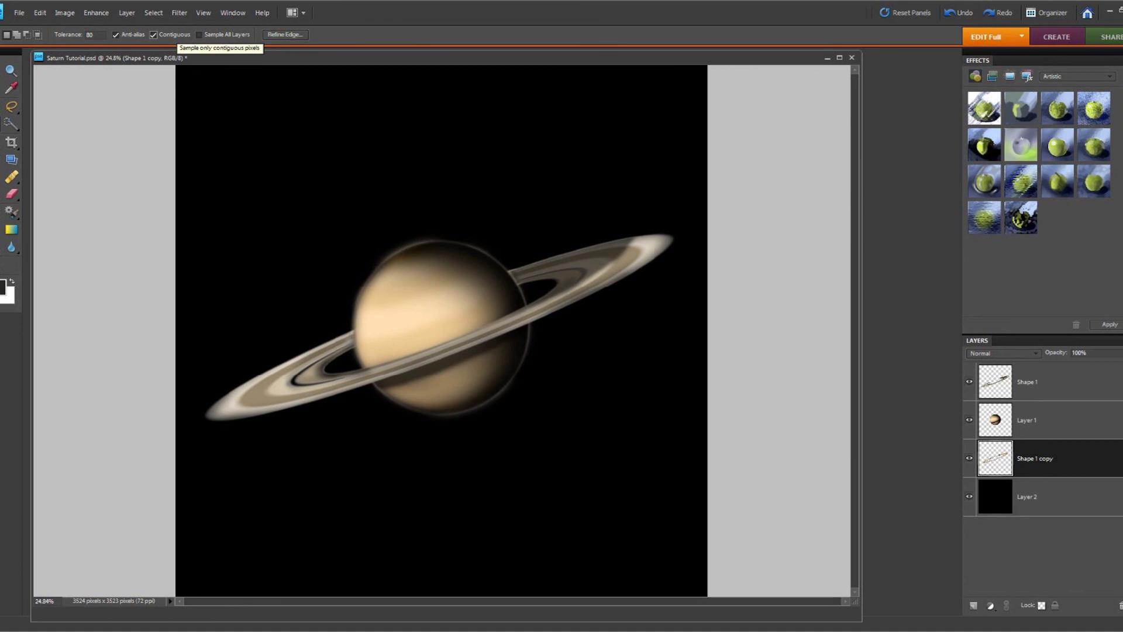
# Step: Save the image as Saturn Tutorial in Photoshop format, replacing the existing file
pyautogui.click(19, 12)
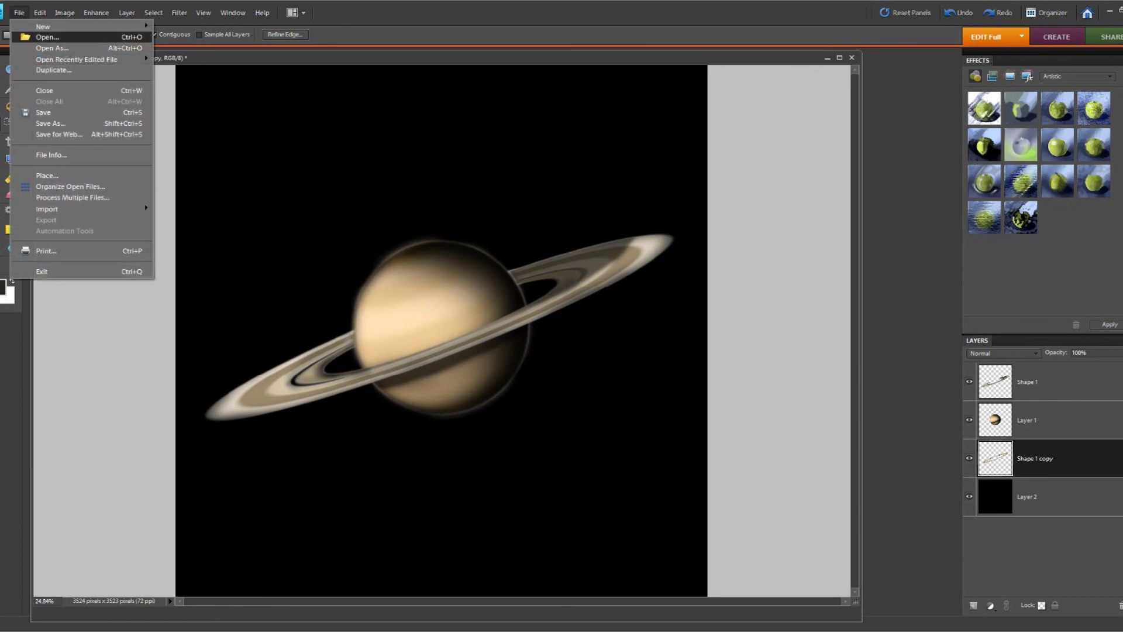
pyautogui.click(59, 123)
pyautogui.press('Return')
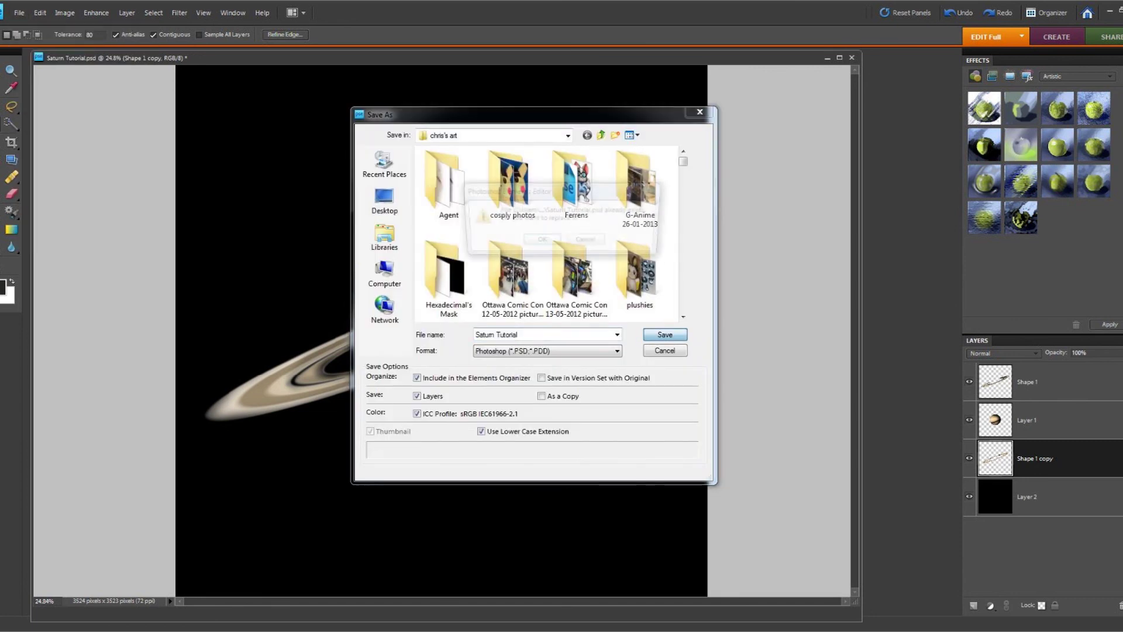
pyautogui.press('Return')
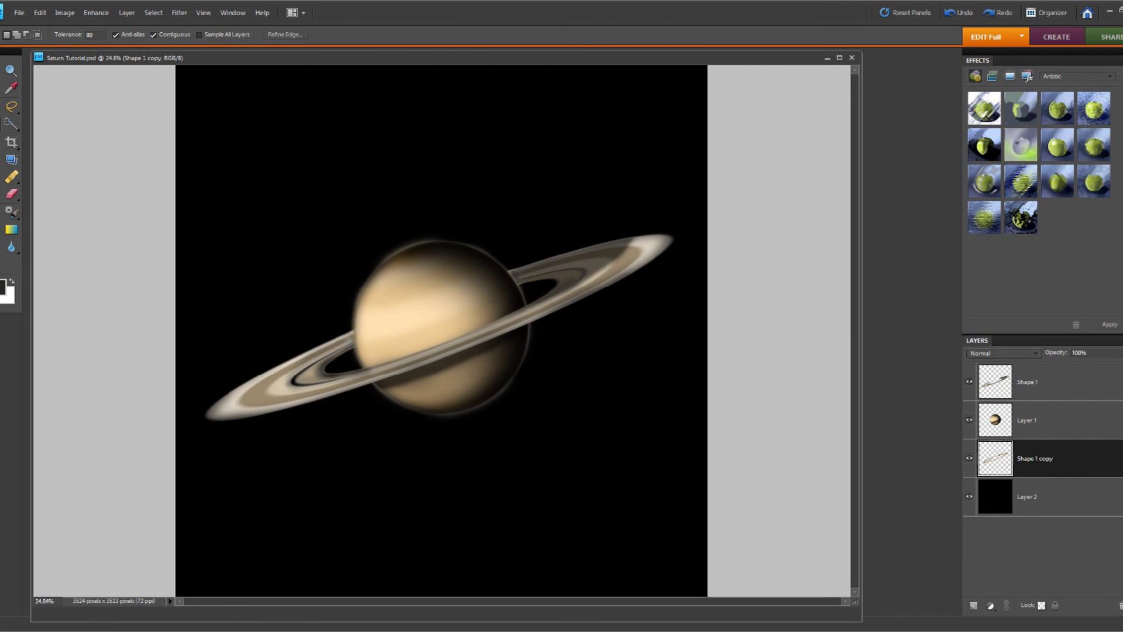
# Step: Create a new empty layer above the Shape 1 layer
pyautogui.click(1053, 382)
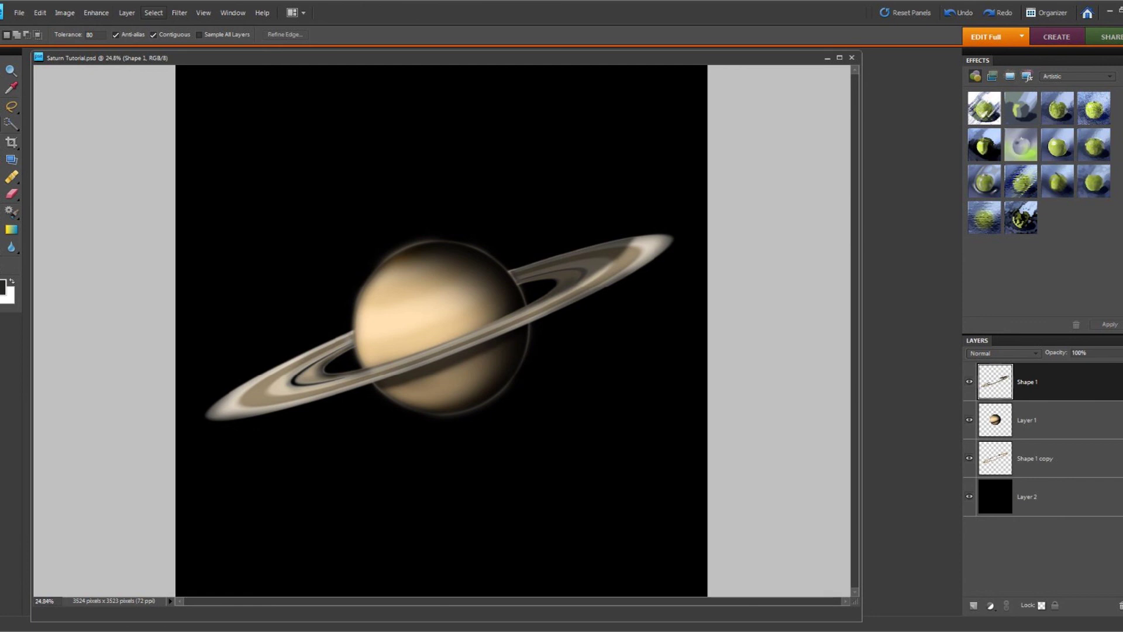
pyautogui.click(126, 13)
pyautogui.moveTo(146, 25)
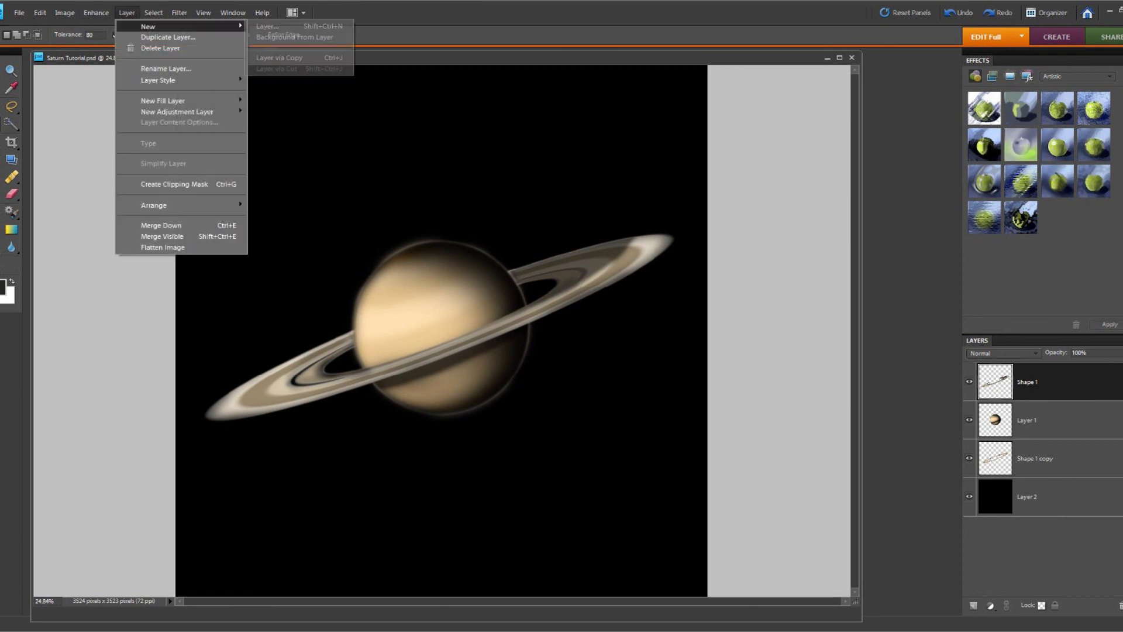
pyautogui.click(270, 26)
pyautogui.press('Return')
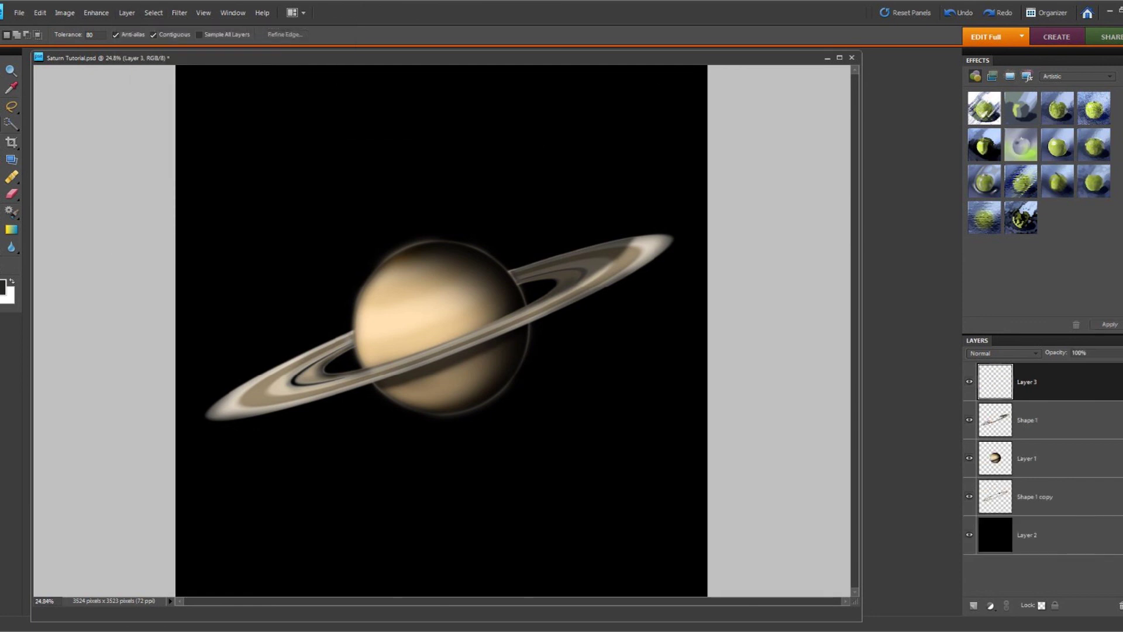
# Step: Set the foreground color to vivid orange #f67a27
pyautogui.click(3, 288)
pyautogui.moveTo(517, 359); pyautogui.dragTo(517, 365)
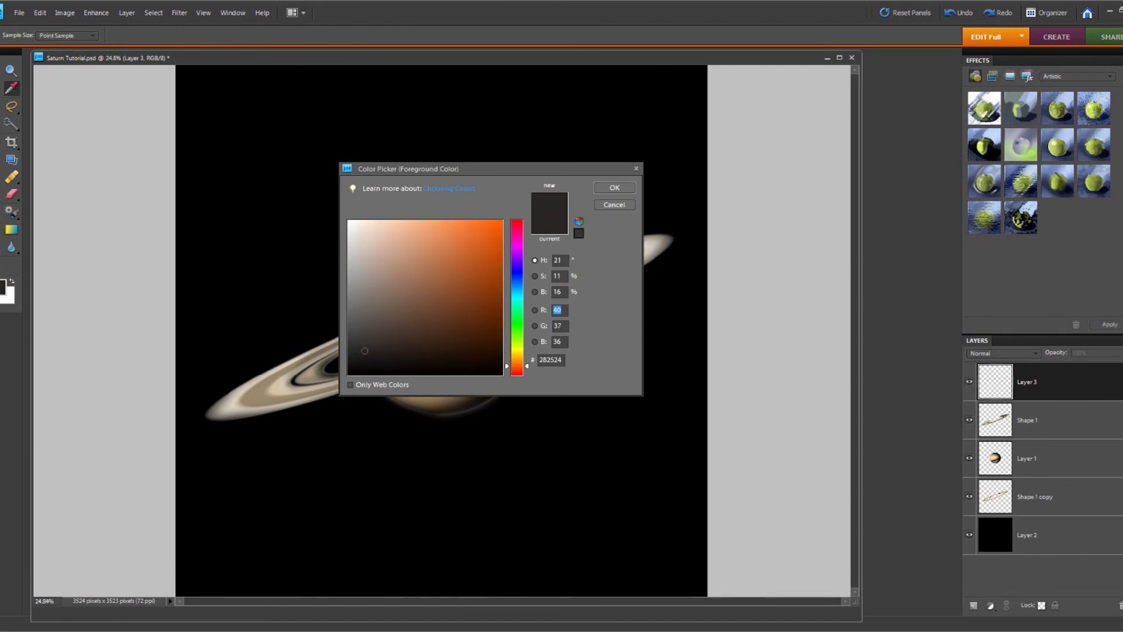
pyautogui.click(477, 225)
pyautogui.moveTo(477, 224); pyautogui.dragTo(478, 226)
pyautogui.click(517, 365)
pyautogui.click(614, 187)
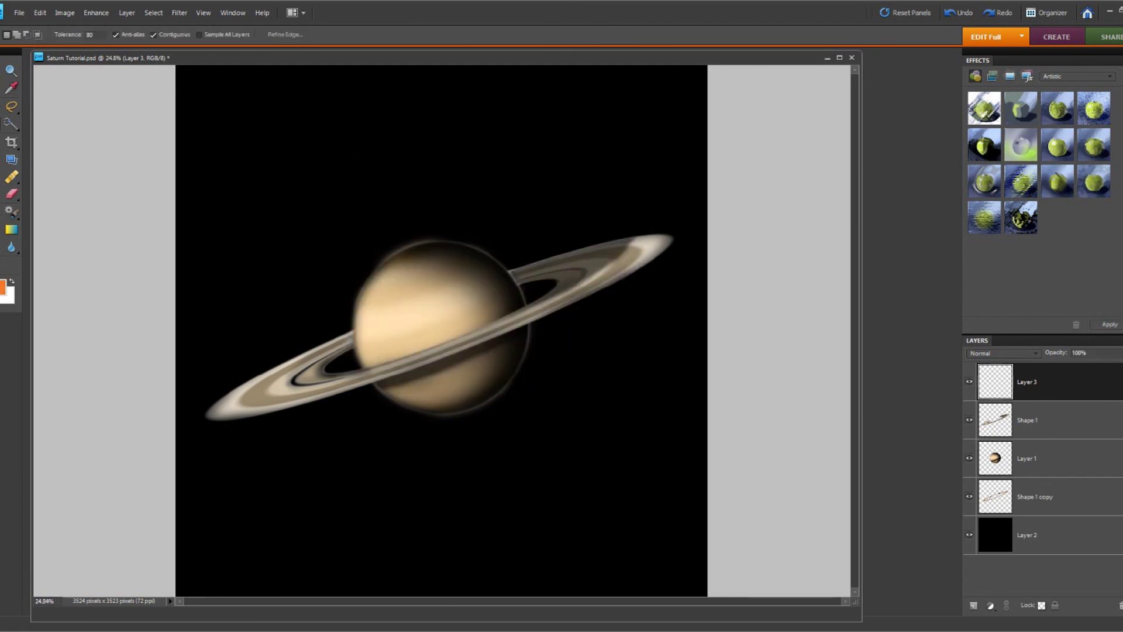
# Step: Choose the hard round 19 px brush and enlarge it to 250 px
pyautogui.press('b')
pyautogui.click(54, 35)
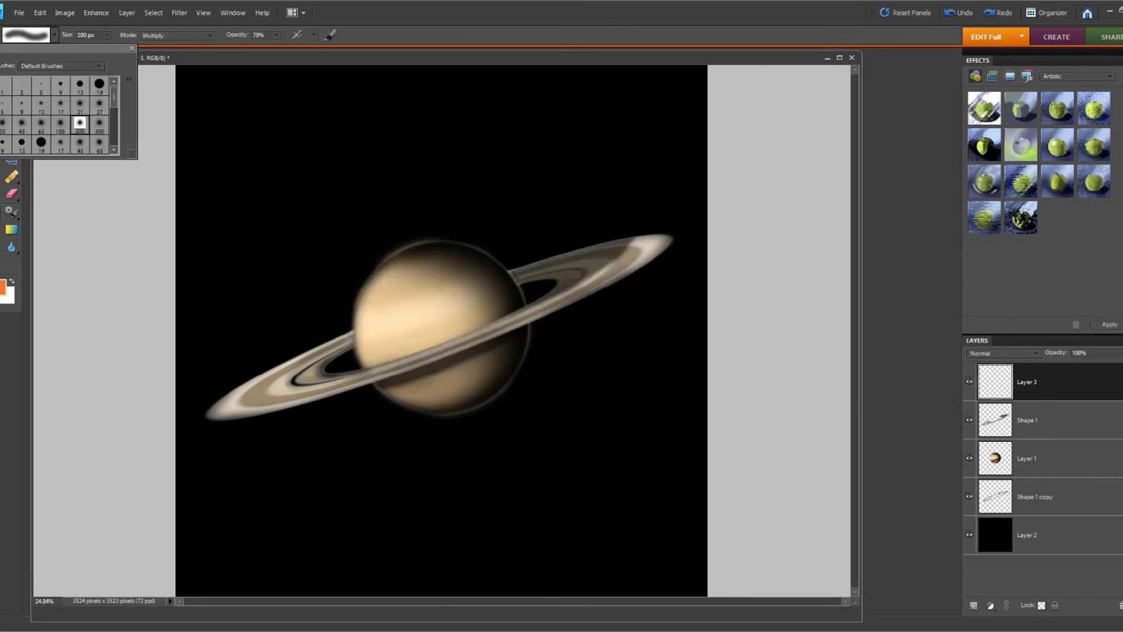
pyautogui.click(99, 85)
pyautogui.click(107, 35)
pyautogui.moveTo(107, 48); pyautogui.dragTo(143, 47)
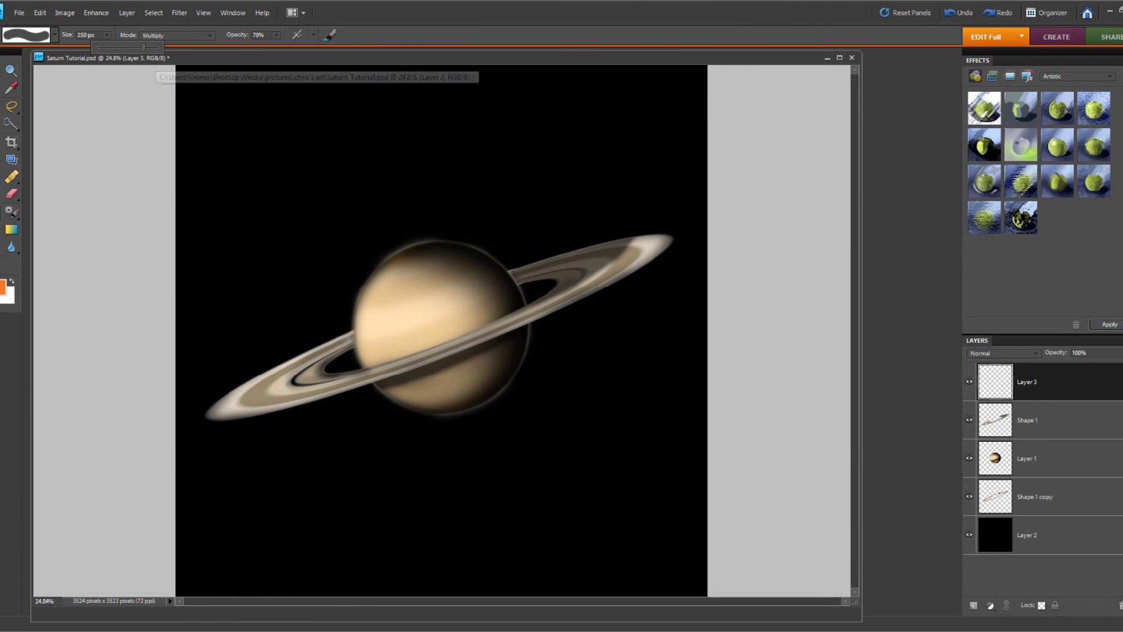
# Step: Set the brush opacity to 100% and its hardness to 90%
pyautogui.click(277, 35)
pyautogui.moveTo(276, 48); pyautogui.dragTo(296, 47)
pyautogui.click(330, 36)
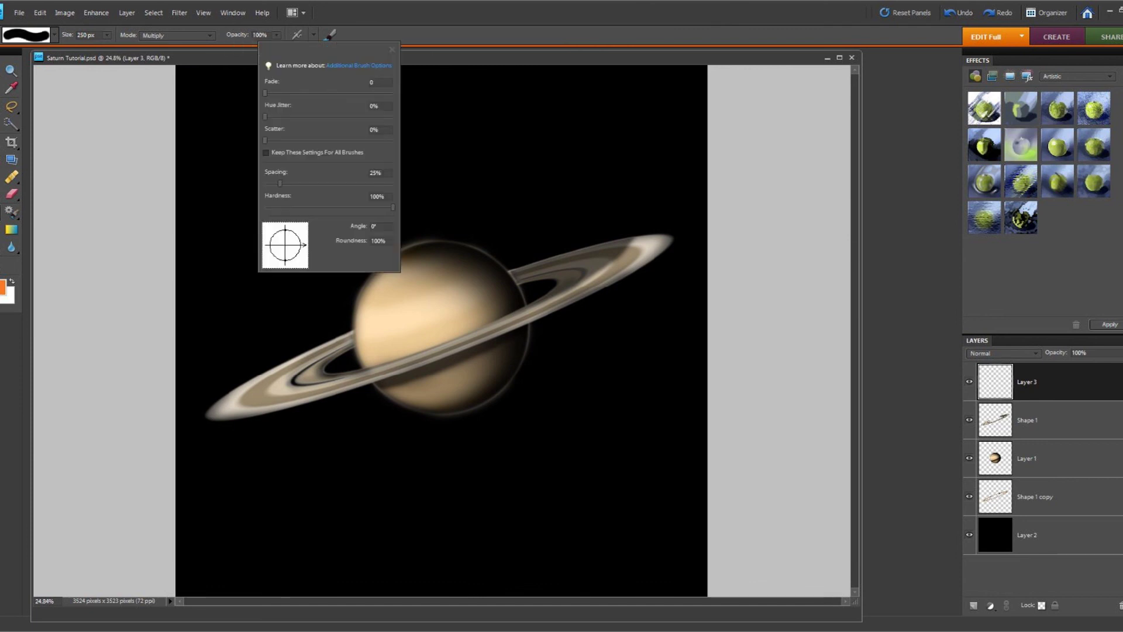
pyautogui.moveTo(393, 208); pyautogui.dragTo(387, 208)
pyautogui.press('Return')
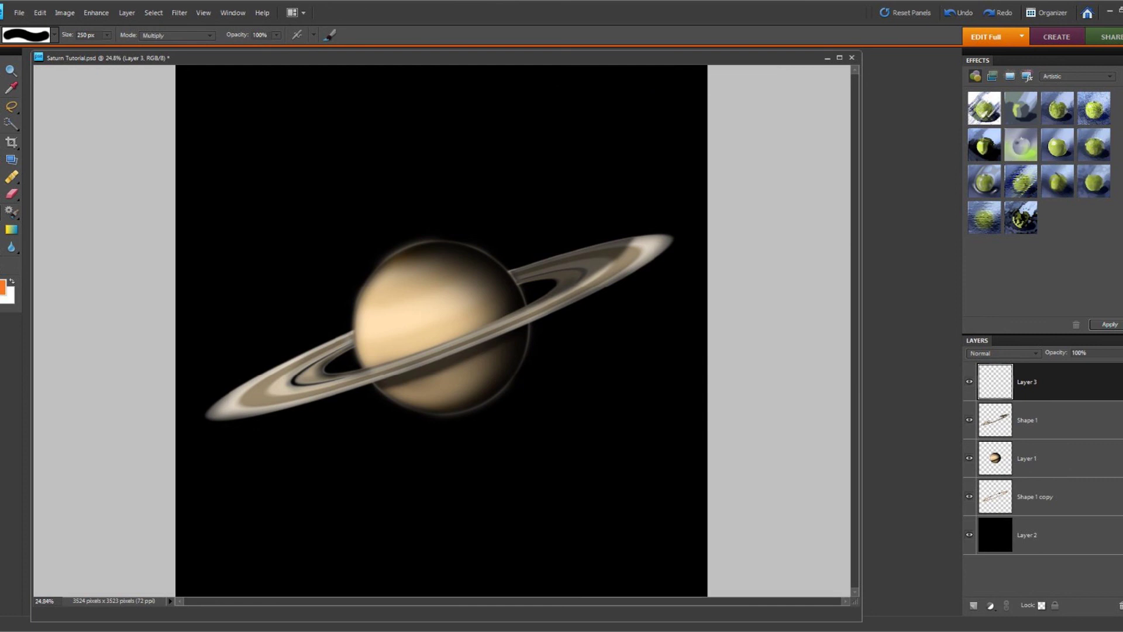
# Step: Try a single orange 250 px dab over the planet's lower right edge and undo it
pyautogui.click(514, 383)
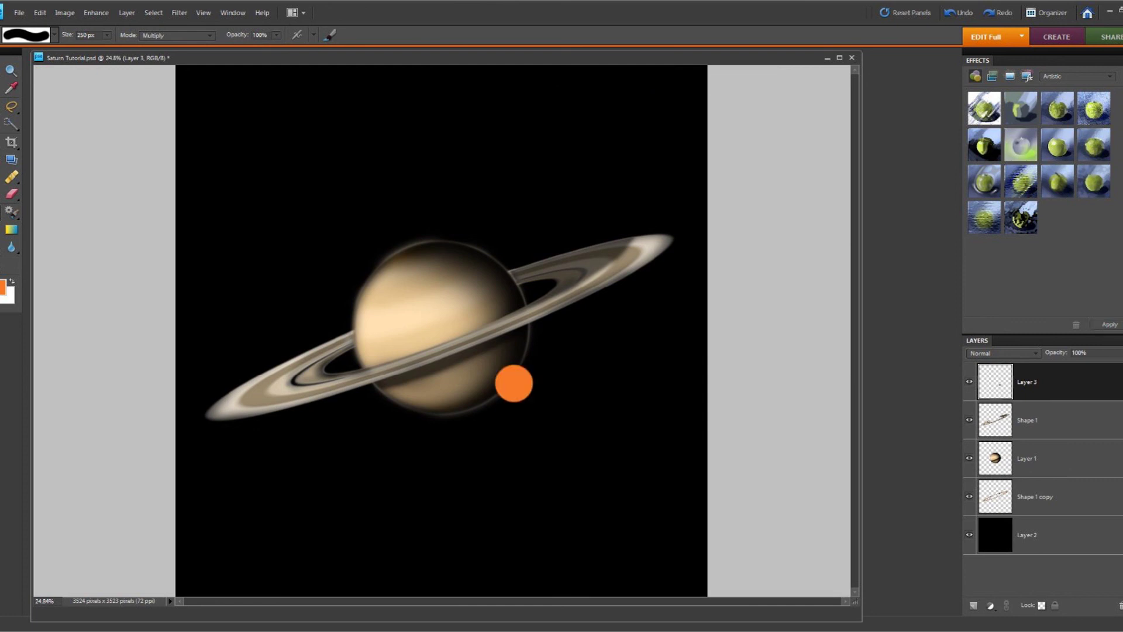
pyautogui.click(40, 13)
pyautogui.click(87, 26)
# Step: Change the foreground color to lighter orange #fc9d3f
pyautogui.click(3, 288)
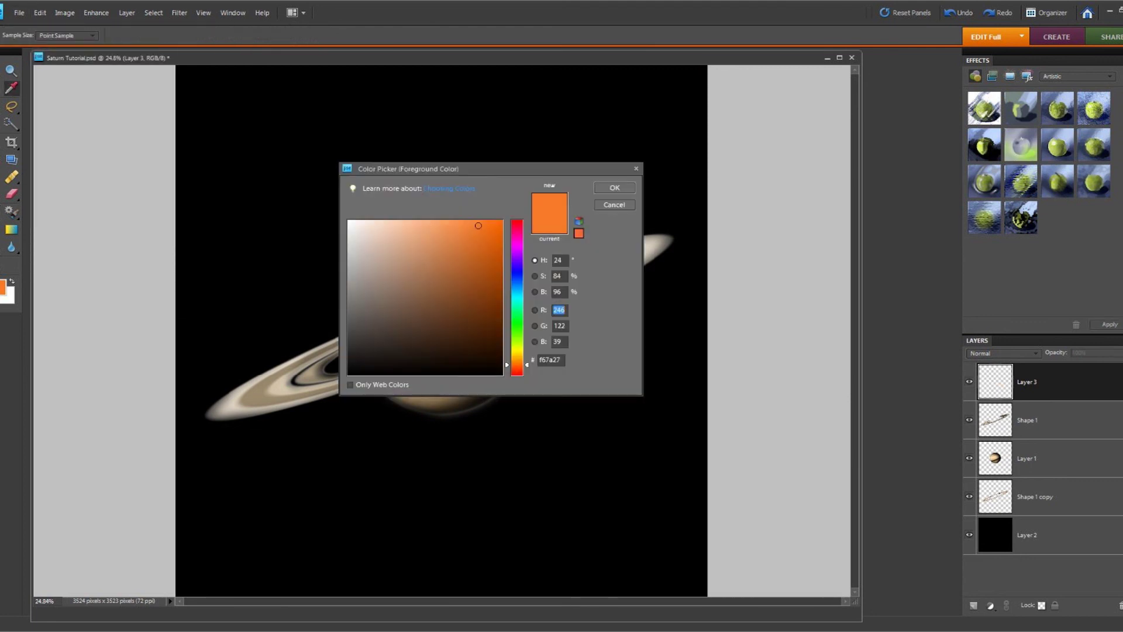
pyautogui.moveTo(527, 364); pyautogui.dragTo(527, 362)
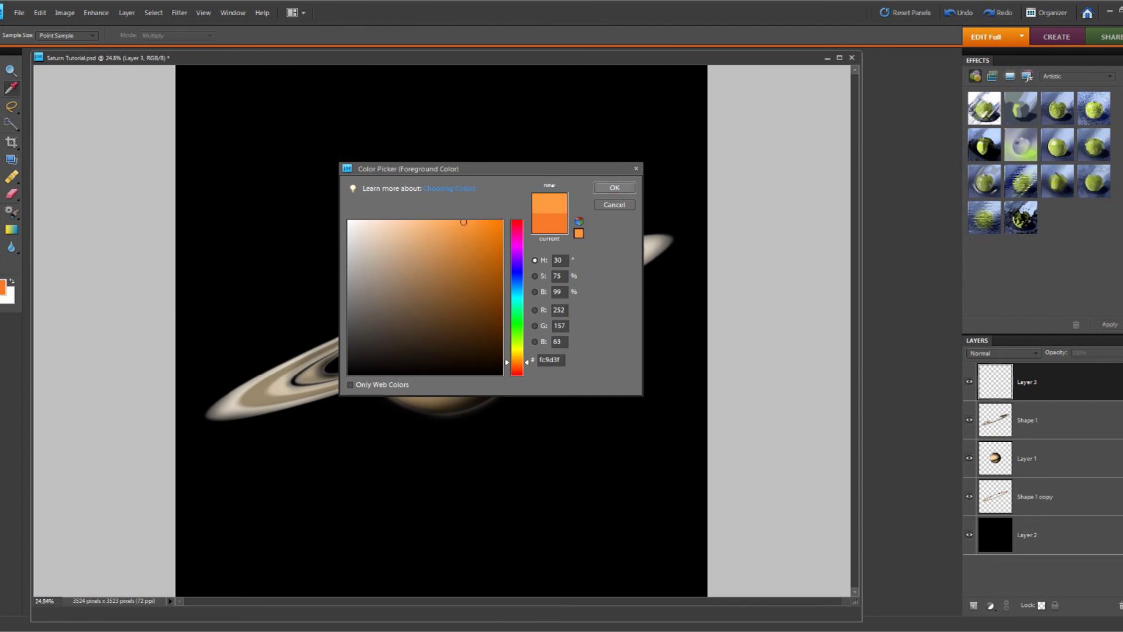
pyautogui.press('Return')
# Step: Lower the brush hardness slightly and stamp one 250 px orange disc over the planet's lower right edge
pyautogui.click(331, 35)
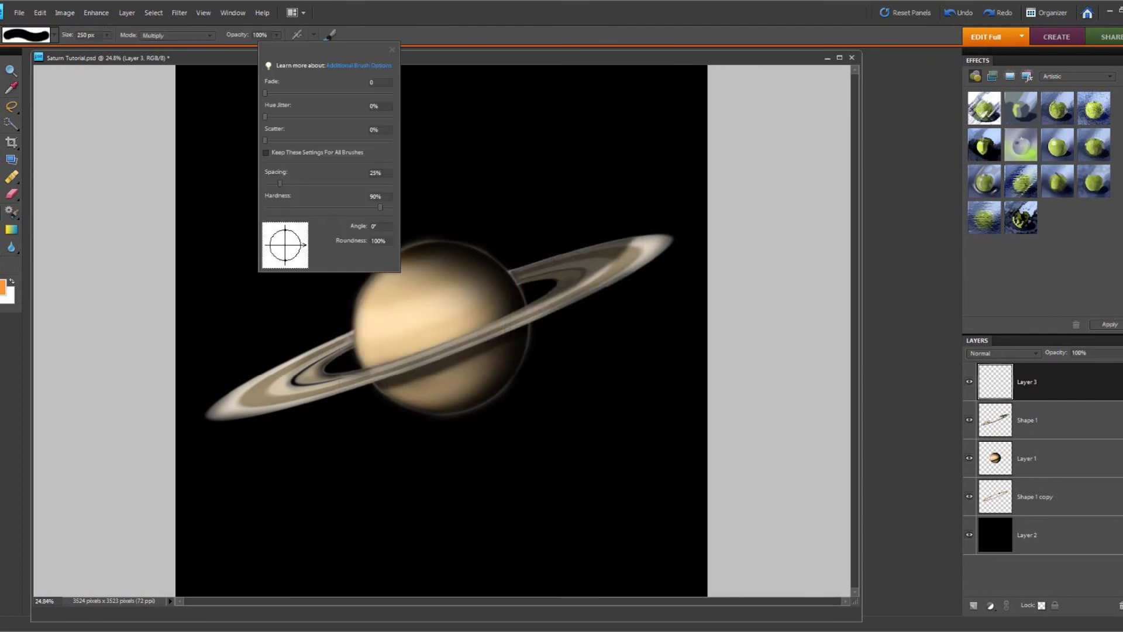
pyautogui.moveTo(380, 208); pyautogui.dragTo(375, 207)
pyautogui.press('Return')
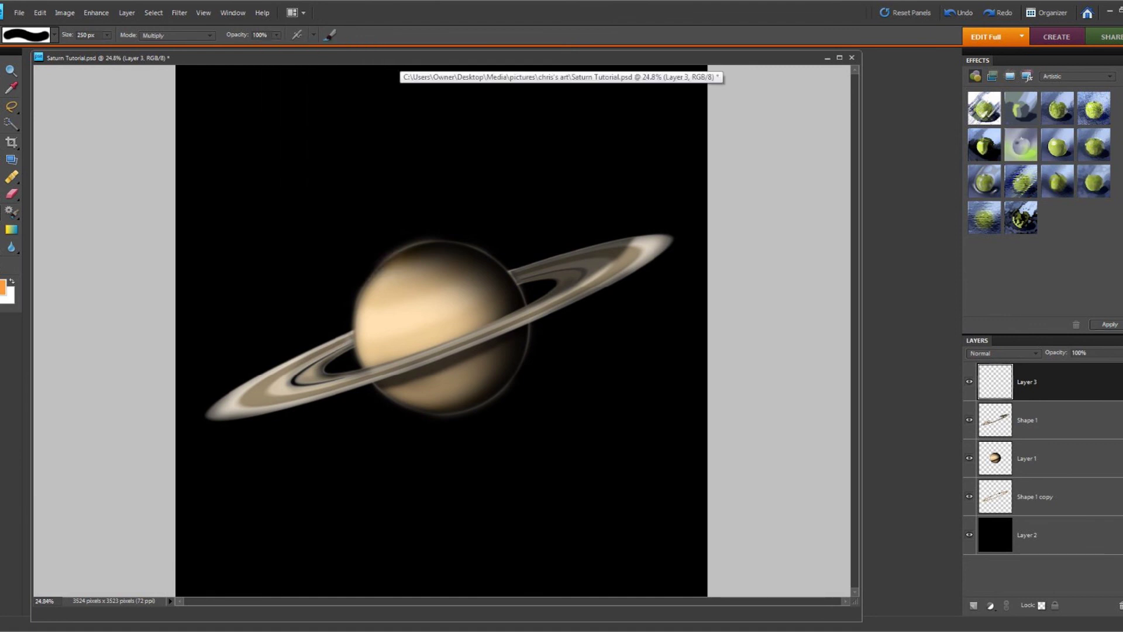
pyautogui.click(512, 379)
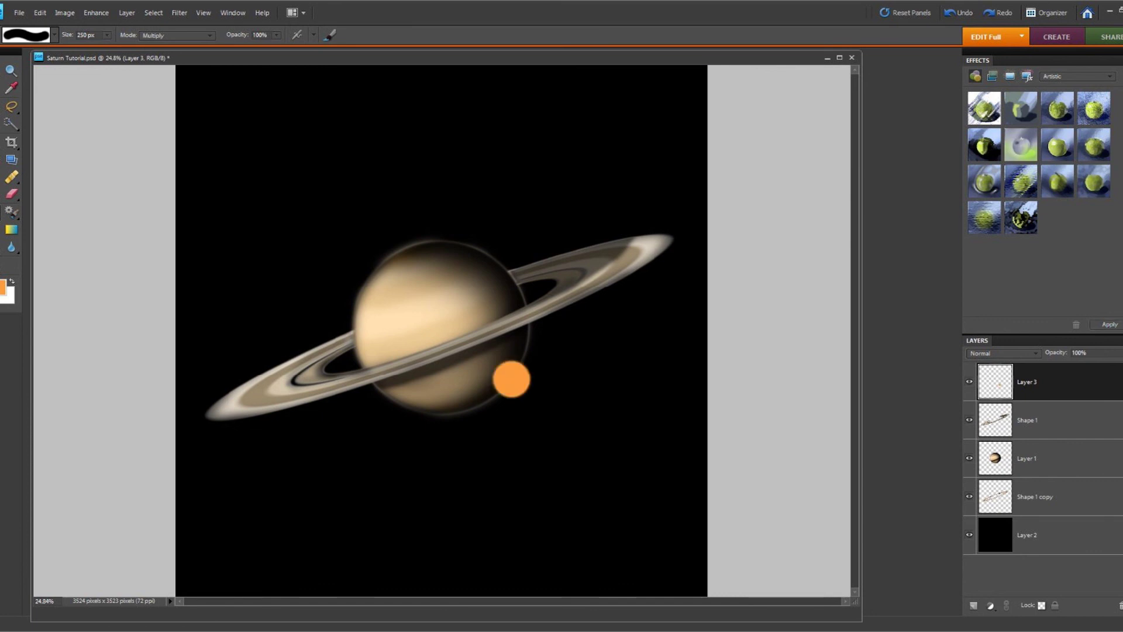
# Step: Select the orange disc with the Magic Wand and contract the selection edge by -67% in Refine Edge
pyautogui.press('w')
pyautogui.click(512, 380)
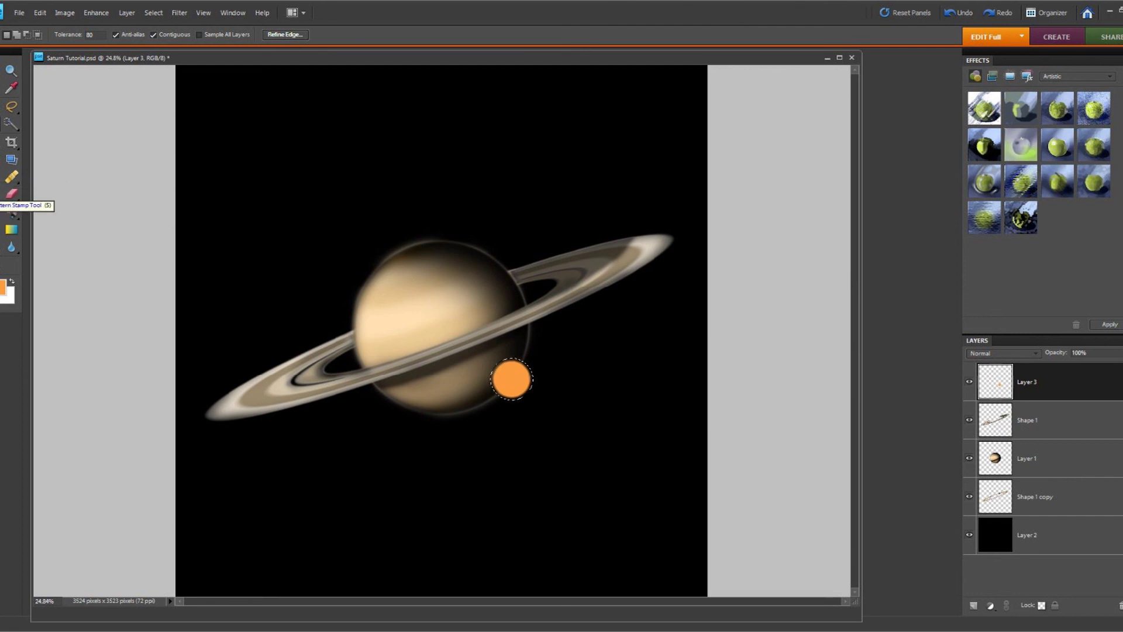
pyautogui.click(285, 34)
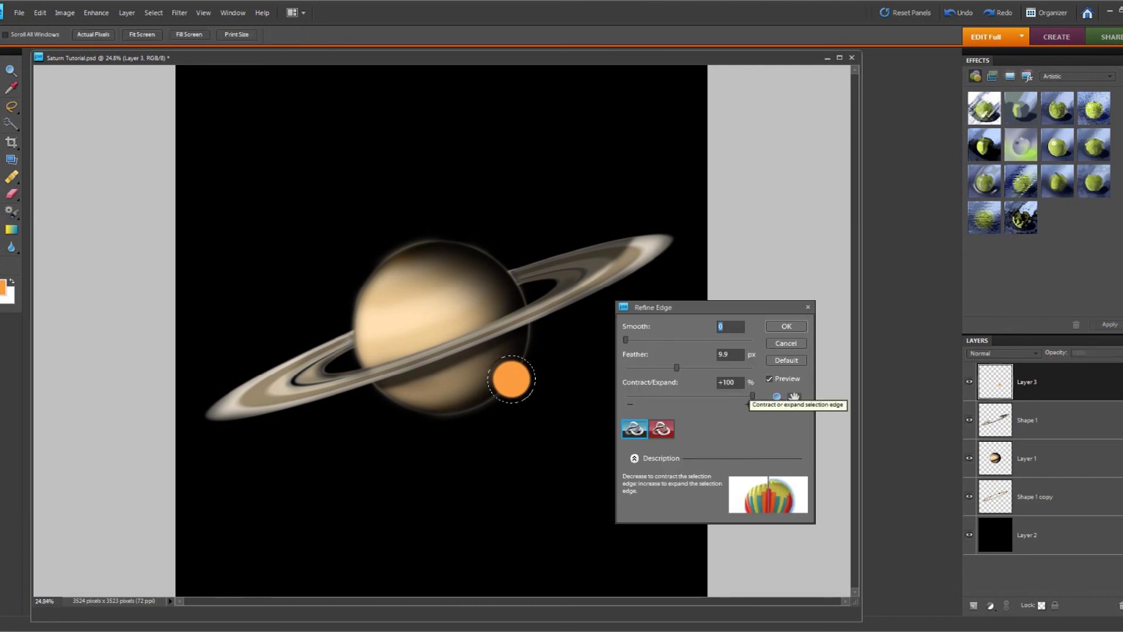
pyautogui.moveTo(752, 396); pyautogui.dragTo(647, 396)
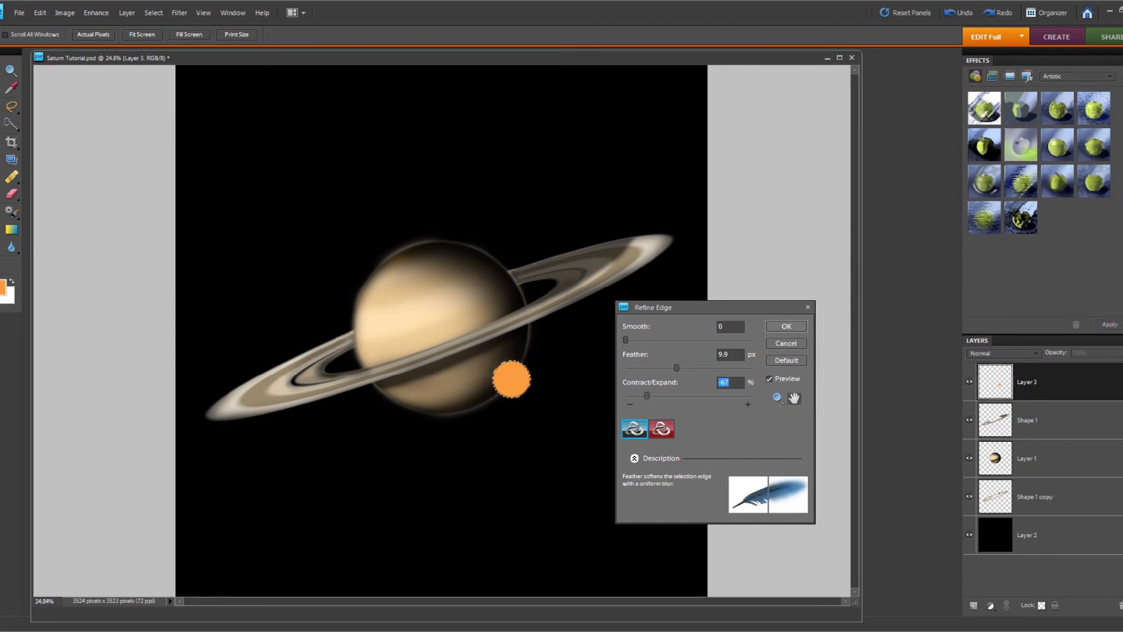
pyautogui.press('Return')
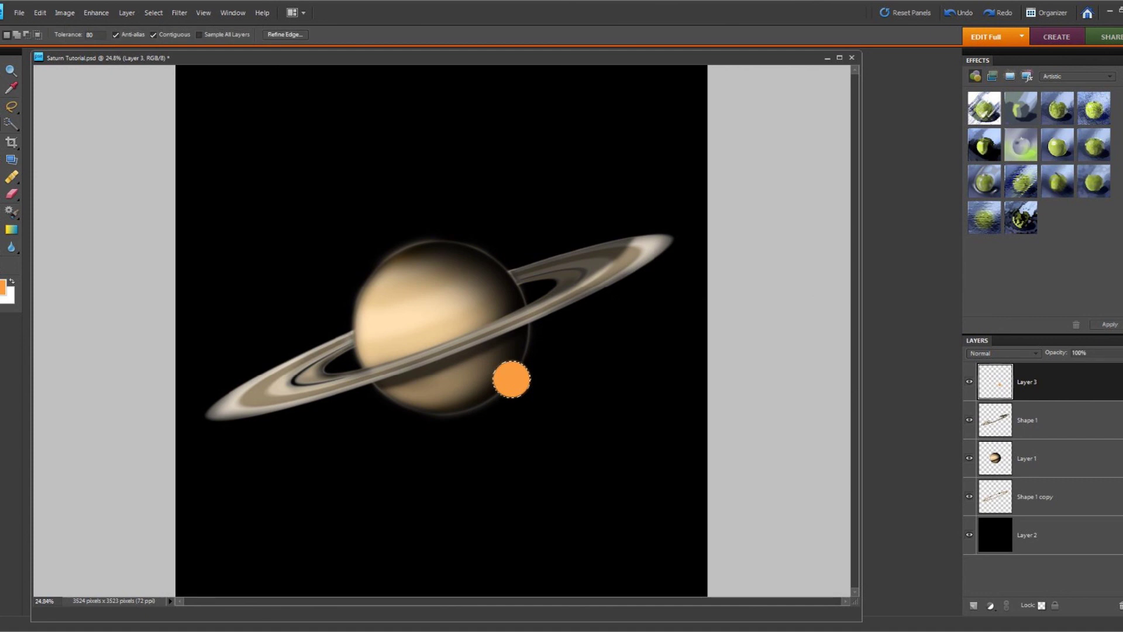
# Step: Change the Brush tool's foreground color to dark gray #232323
pyautogui.press('b')
pyautogui.click(3, 288)
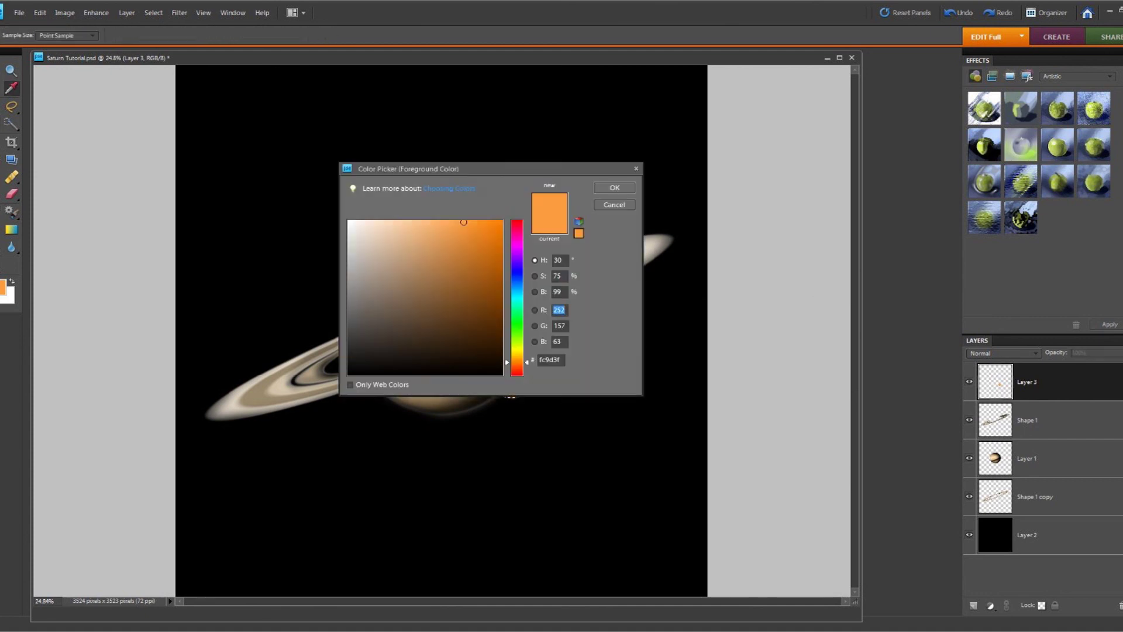
pyautogui.moveTo(358, 355); pyautogui.dragTo(349, 374)
pyautogui.moveTo(349, 373); pyautogui.dragTo(348, 353)
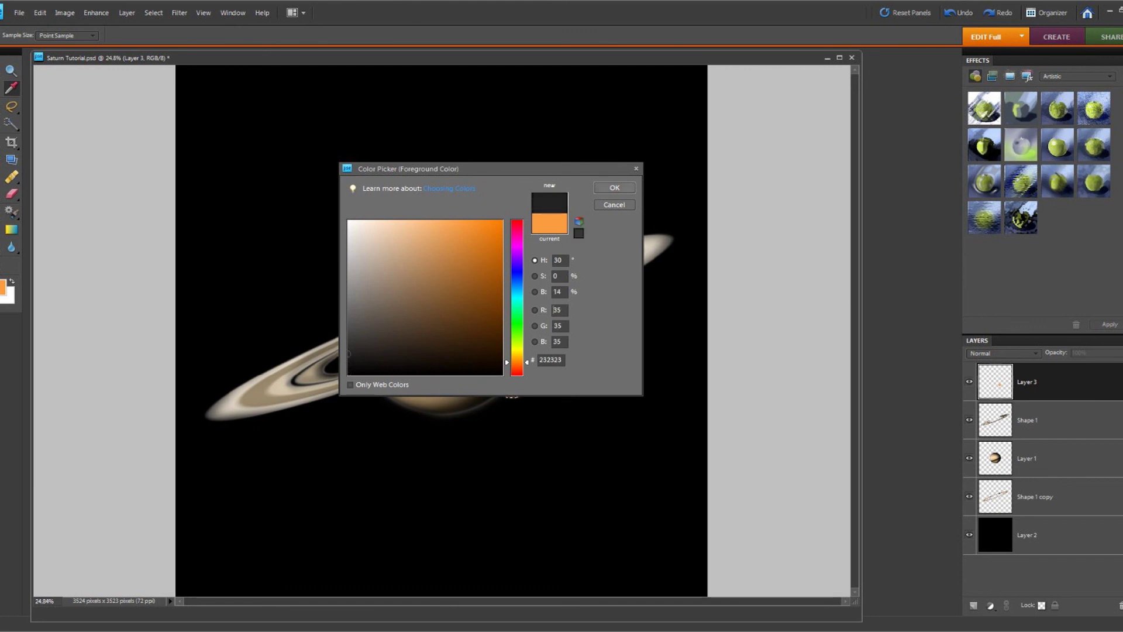
pyautogui.press('Return')
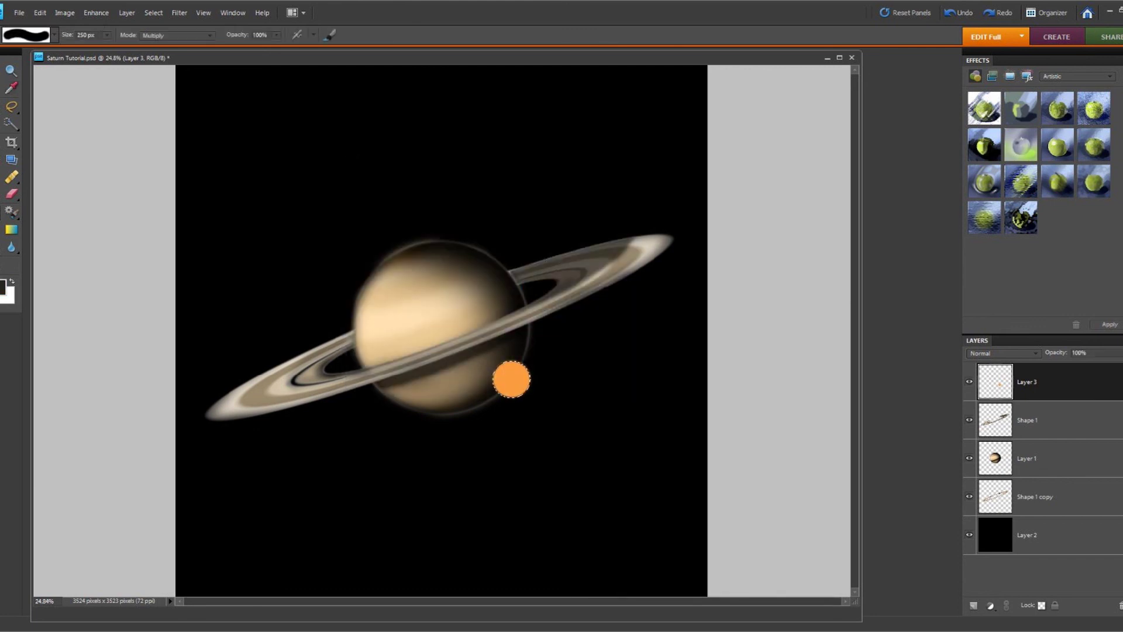
# Step: Choose the soft round 200 px brush at 80% opacity and shade the edge of the selected orange disc in dark gray
pyautogui.click(55, 35)
pyautogui.click(61, 124)
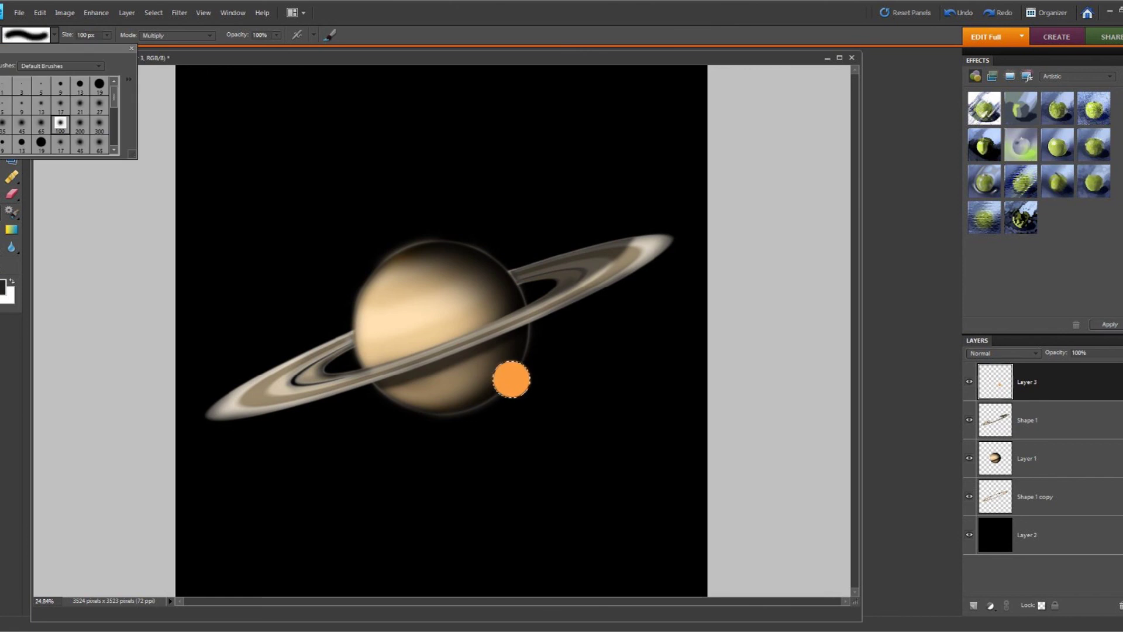
pyautogui.click(277, 35)
pyautogui.moveTo(276, 47); pyautogui.dragTo(263, 48)
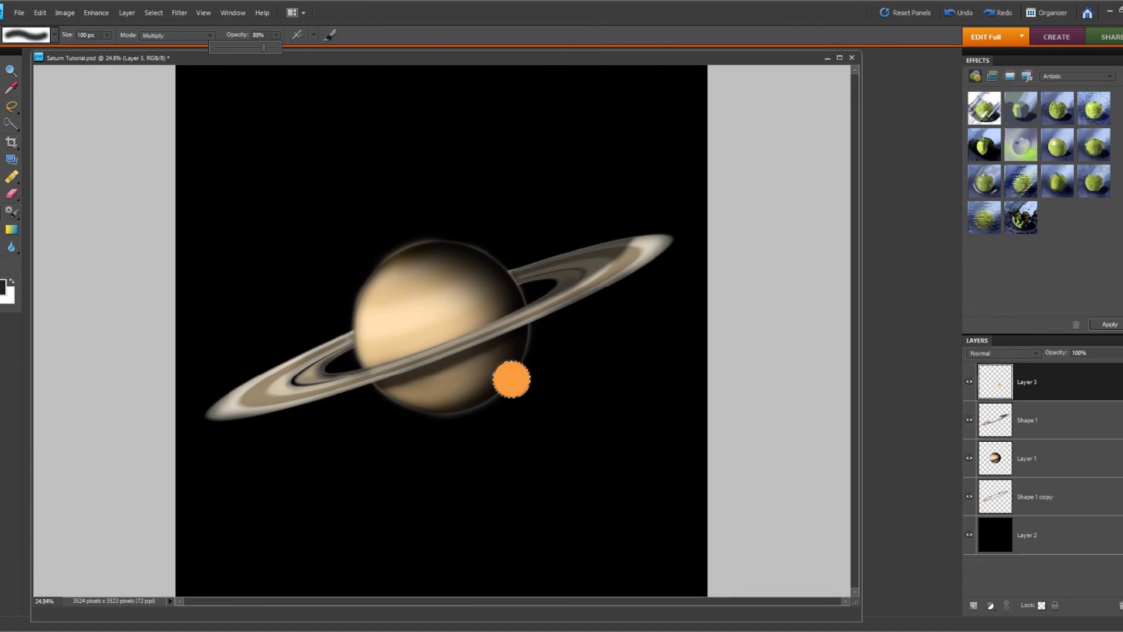
pyautogui.click(54, 36)
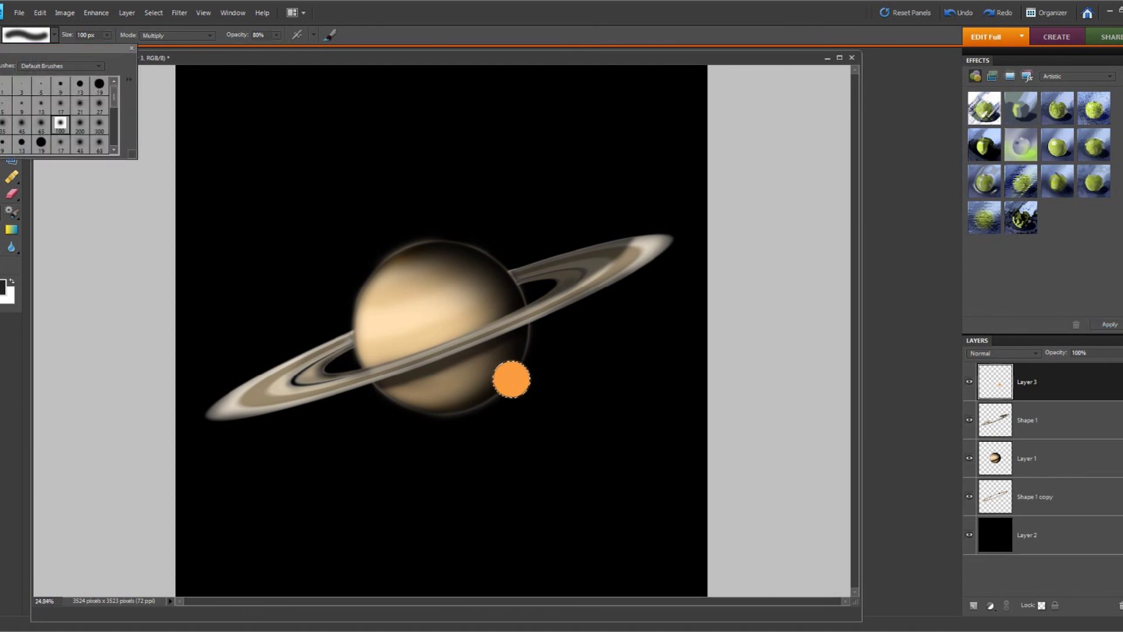
pyautogui.click(80, 124)
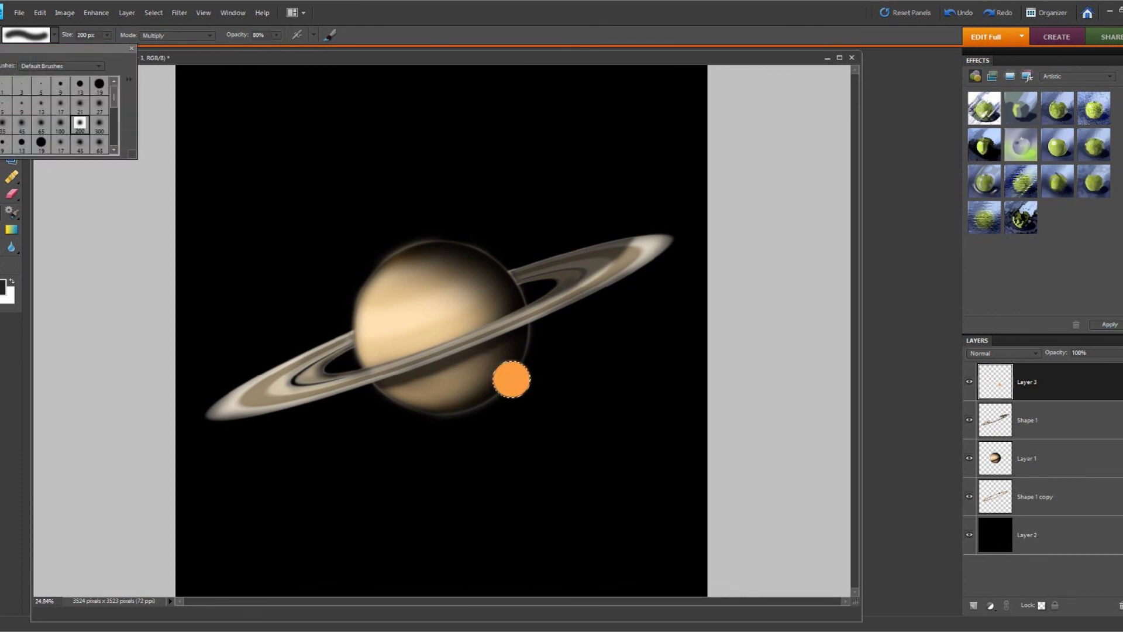
pyautogui.click(511, 358)
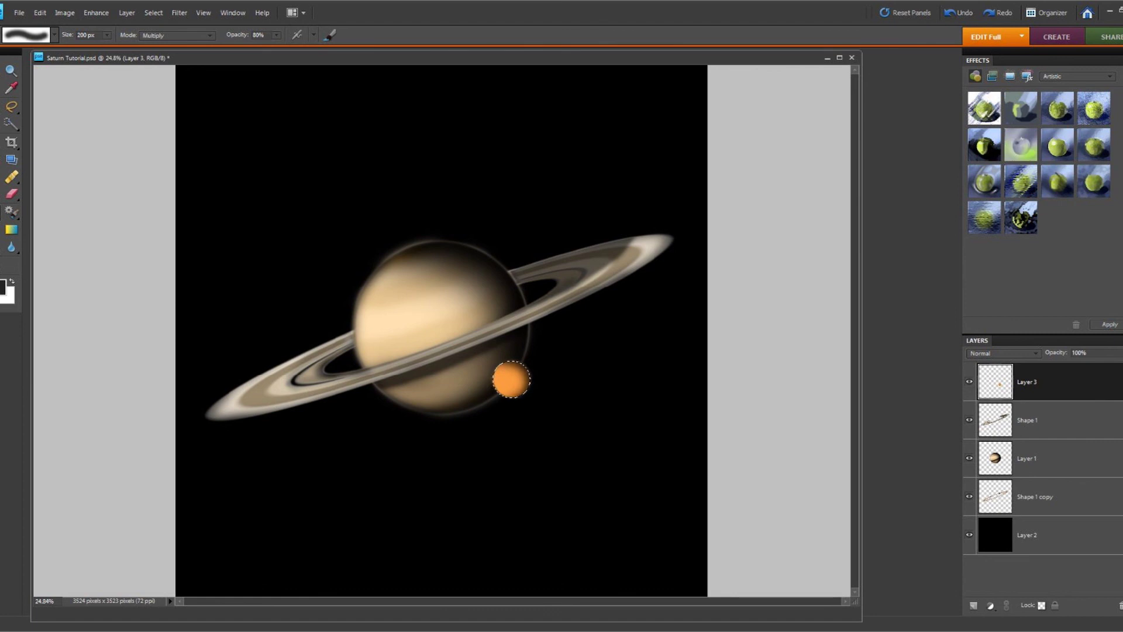
# Step: Change the foreground color to a medium brown for shading the orange disc
pyautogui.click(3, 288)
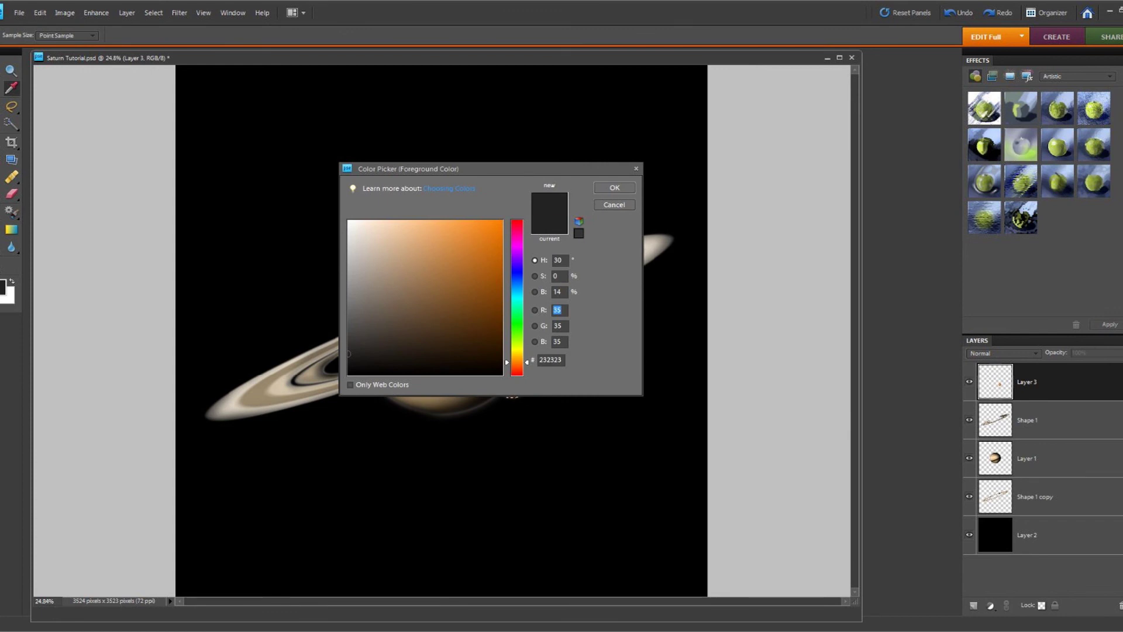
pyautogui.click(401, 326)
pyautogui.press('Return')
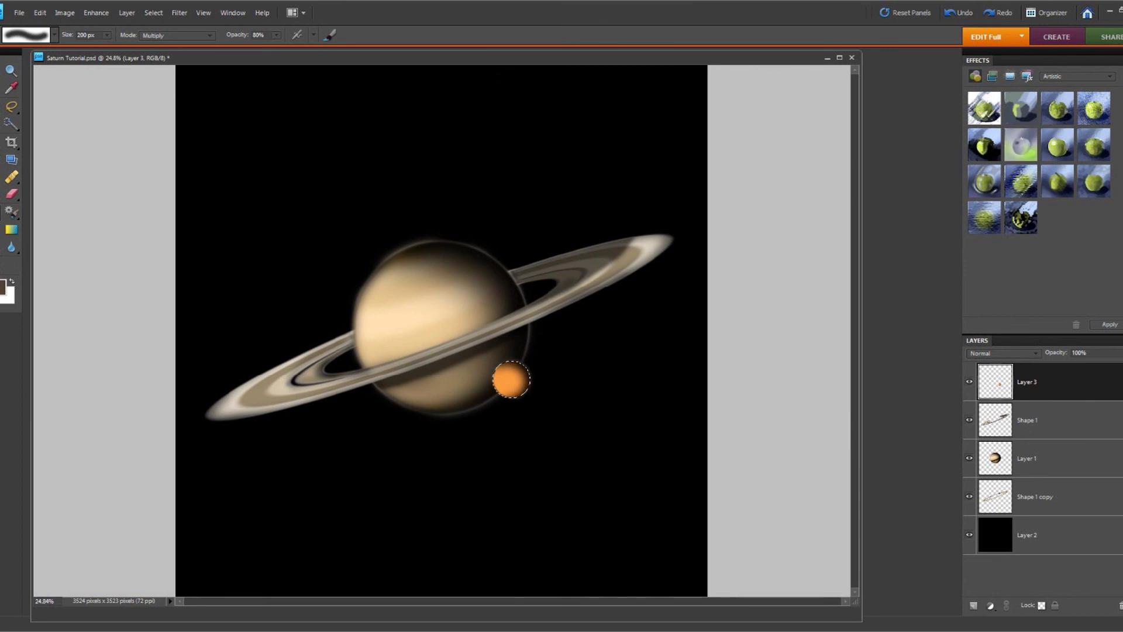
pyautogui.click(55, 35)
pyautogui.click(41, 124)
pyautogui.click(3, 287)
pyautogui.click(439, 307)
pyautogui.press('Return')
# Step: Choose the soft round 300 px brush and deepen the shading around the orange disc's edge with brown
pyautogui.click(55, 34)
pyautogui.click(79, 123)
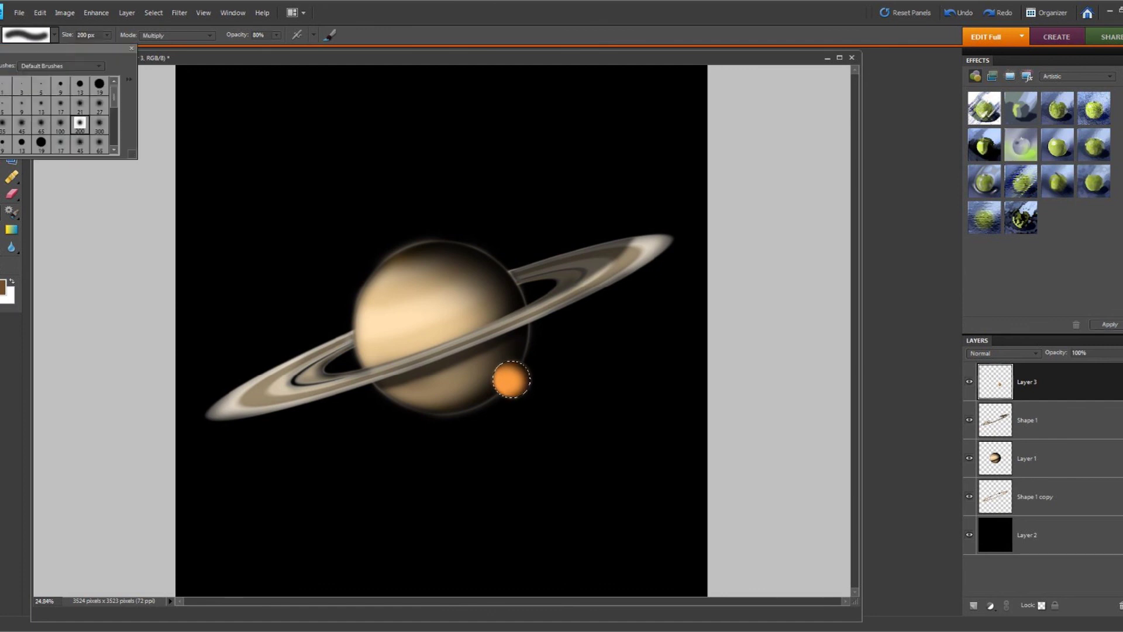
pyautogui.click(99, 123)
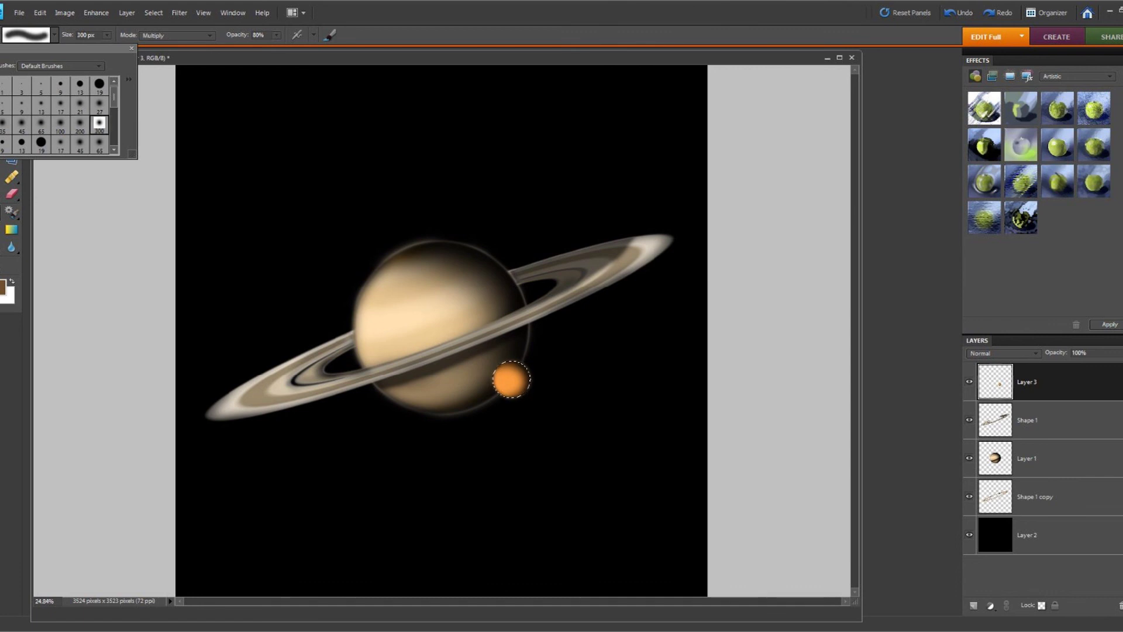
pyautogui.press('Escape')
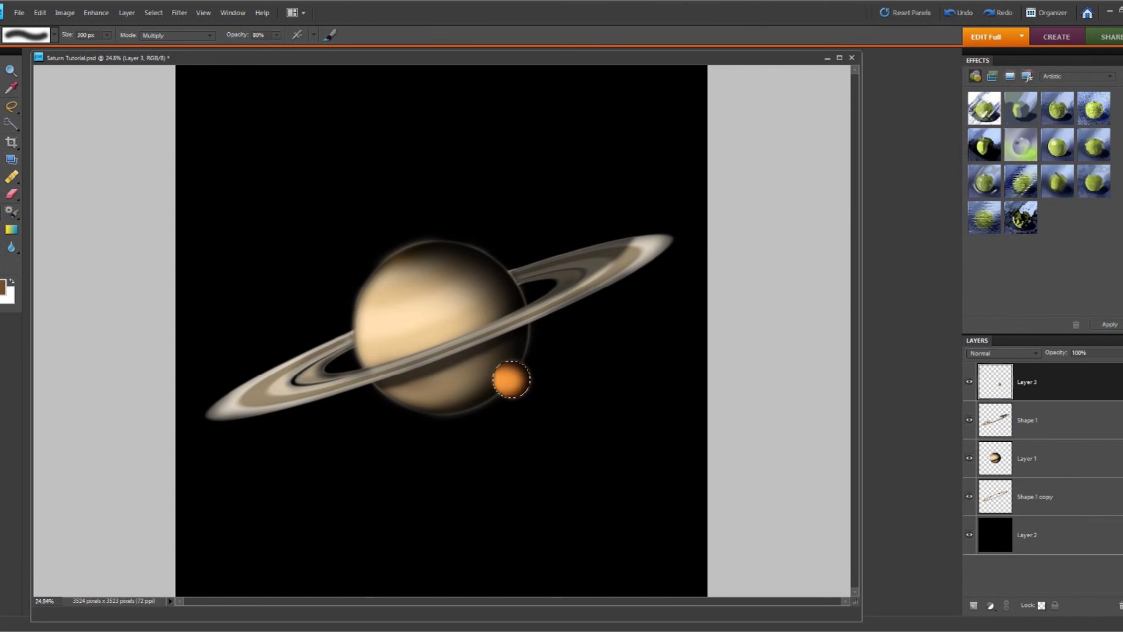
# Step: Change the foreground color to pale peach #ffdfc0
pyautogui.click(3, 288)
pyautogui.click(386, 221)
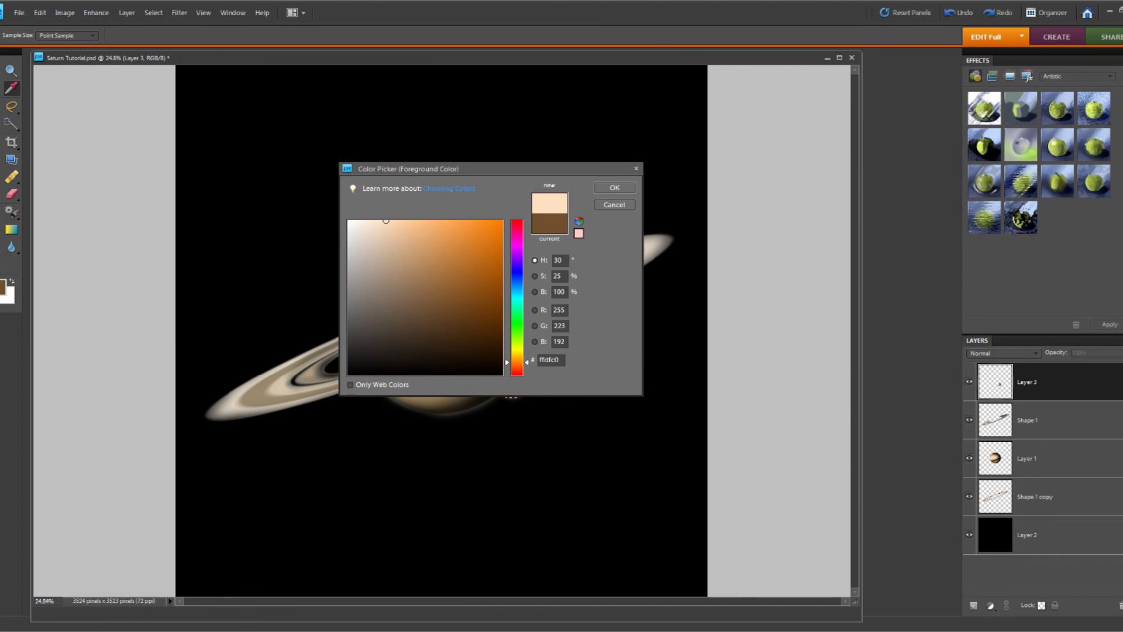
pyautogui.click(614, 187)
# Step: Set the brush mode to Soft Light and dab a peach highlight on the middle of the orange disc
pyautogui.click(175, 35)
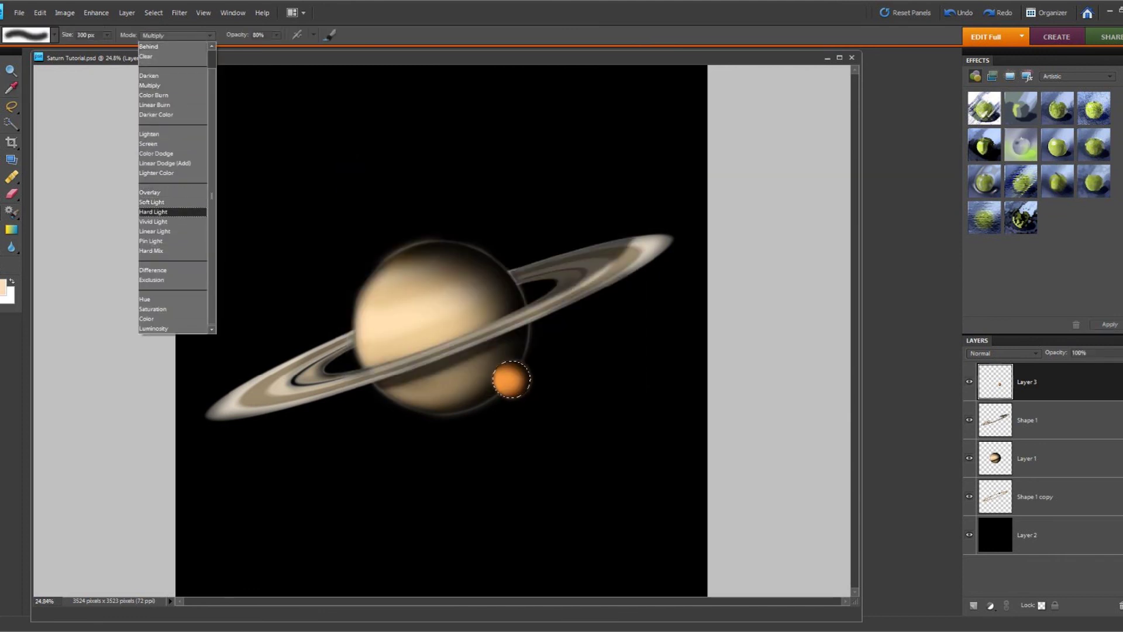
pyautogui.click(174, 202)
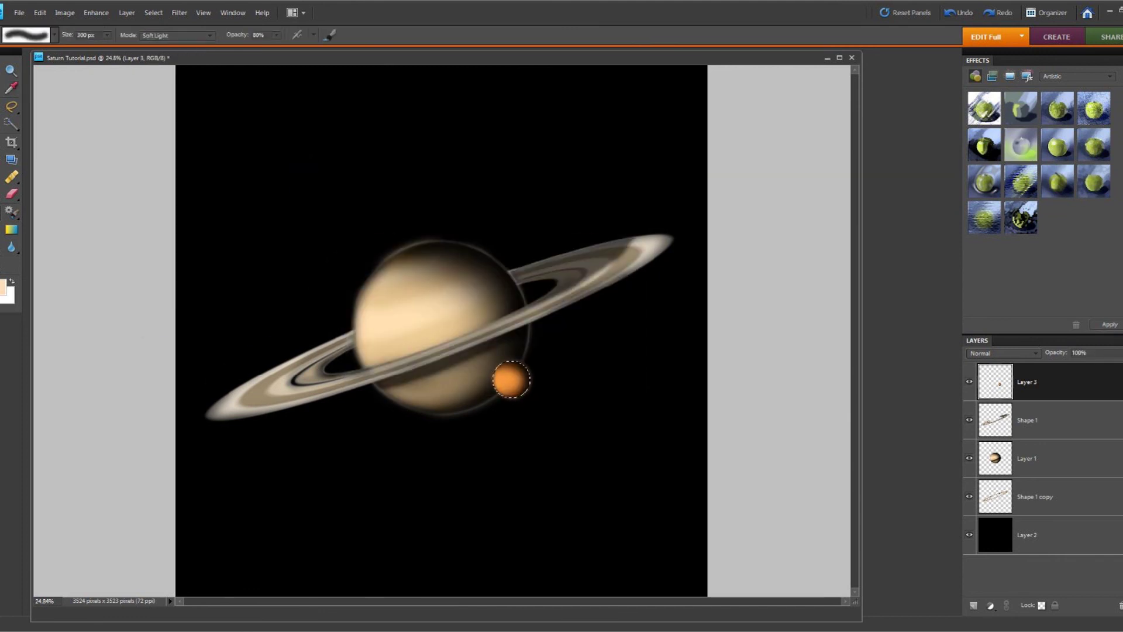
pyautogui.click(507, 380)
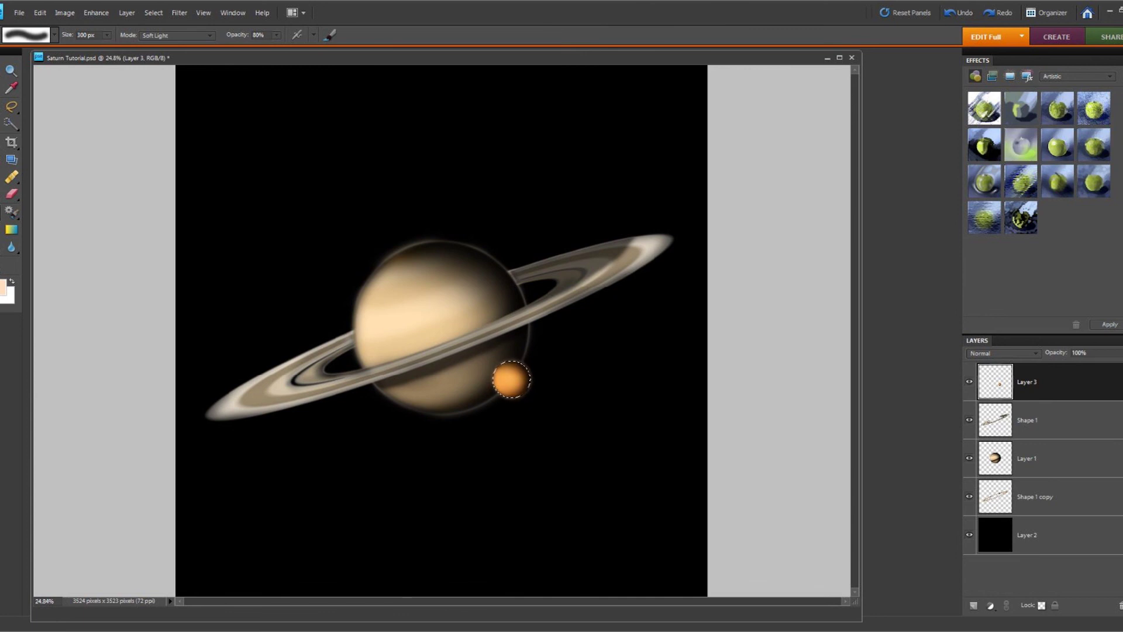
# Step: Deselect the orange disc and make the planet's layer, Layer 1, active
pyautogui.click(153, 12)
pyautogui.click(161, 36)
pyautogui.click(1053, 458)
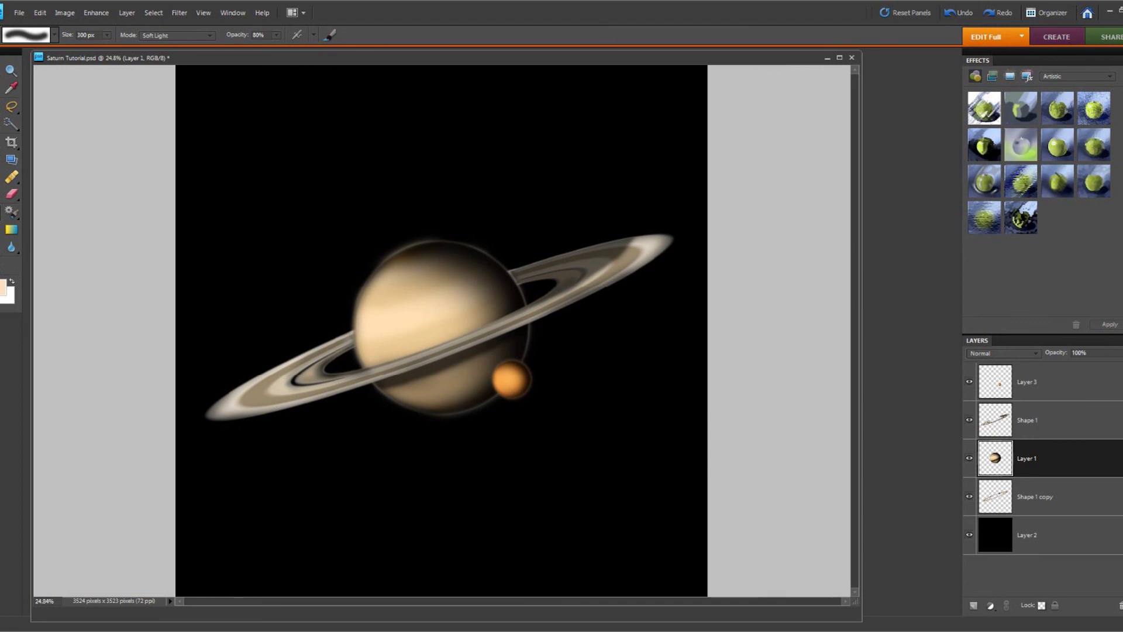
# Step: Change the foreground color to a warm near-white, #fffef9
pyautogui.click(3, 286)
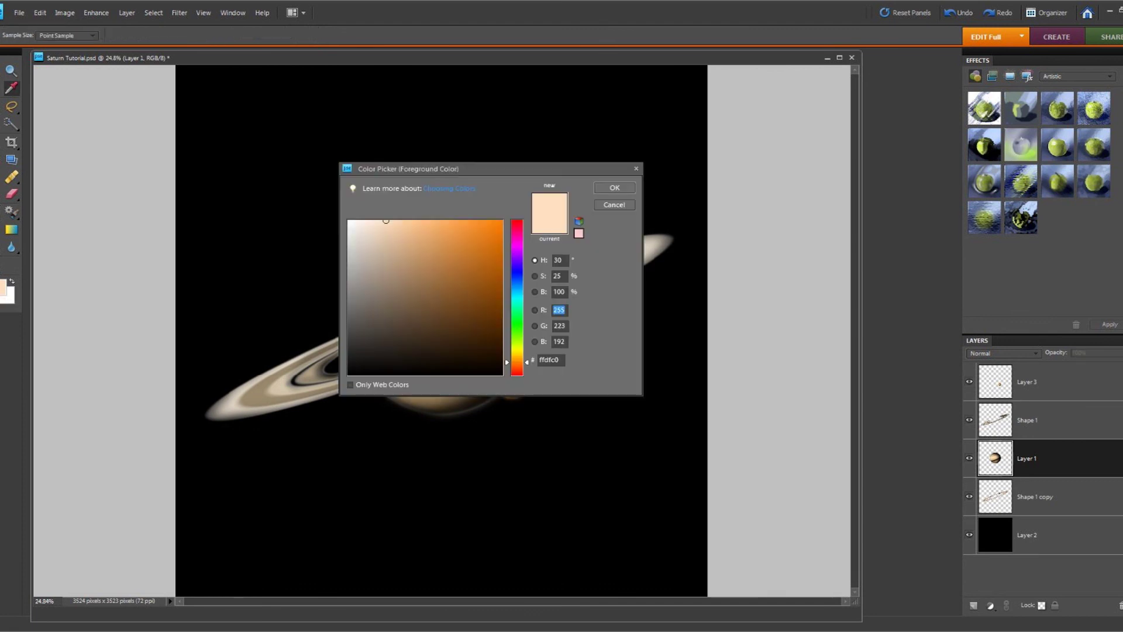
pyautogui.moveTo(527, 363); pyautogui.dragTo(527, 370)
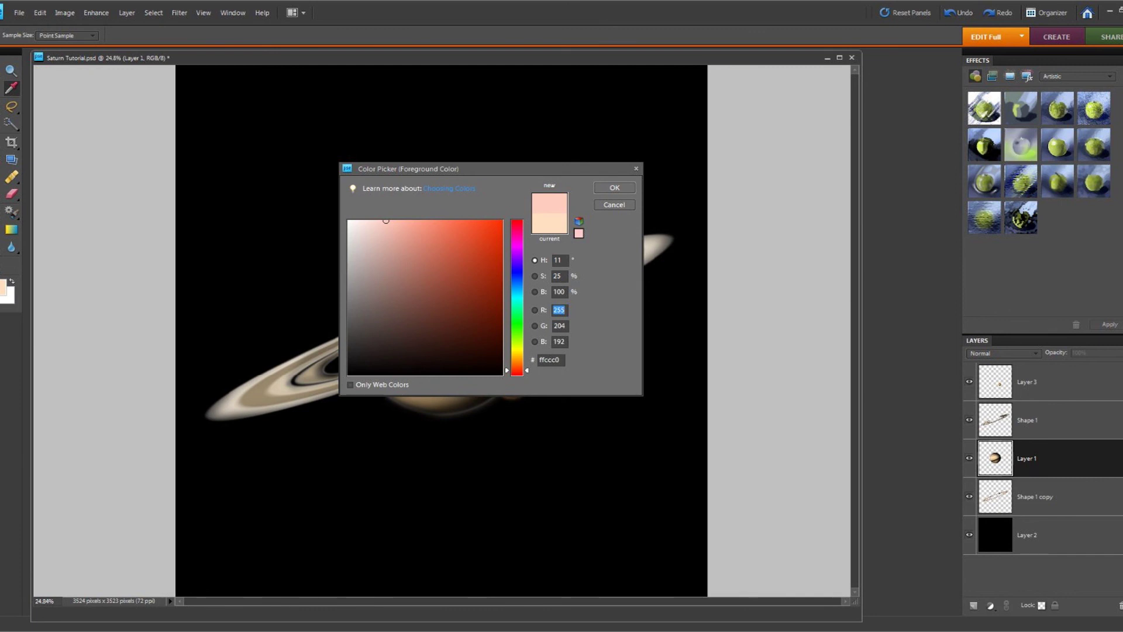
pyautogui.moveTo(386, 221); pyautogui.dragTo(352, 221)
pyautogui.moveTo(517, 370); pyautogui.dragTo(517, 356)
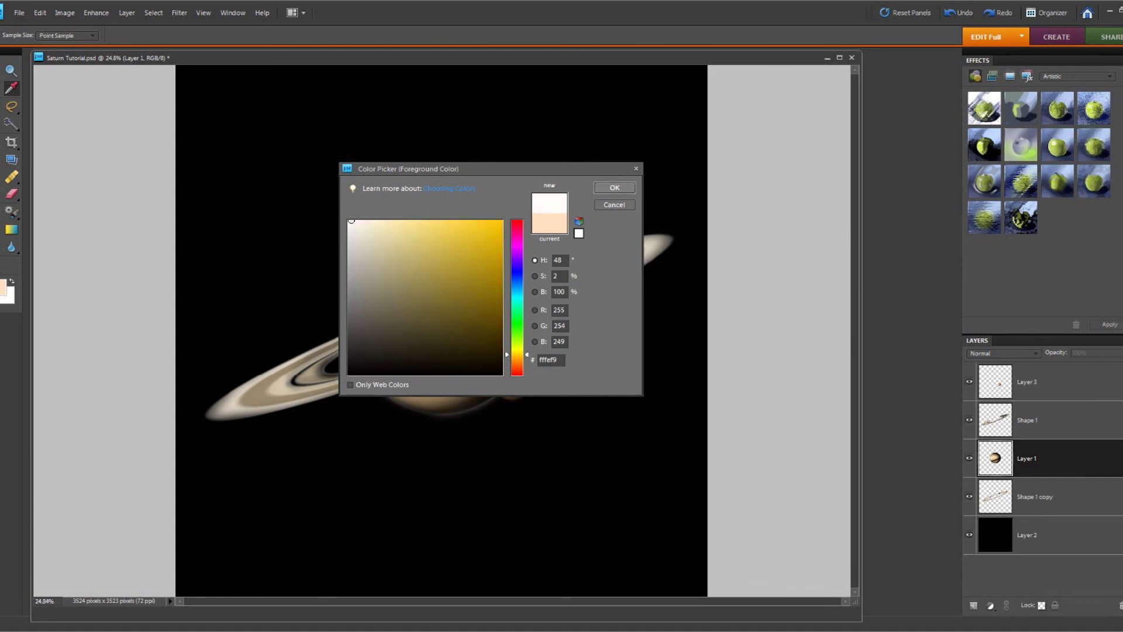
pyautogui.click(614, 187)
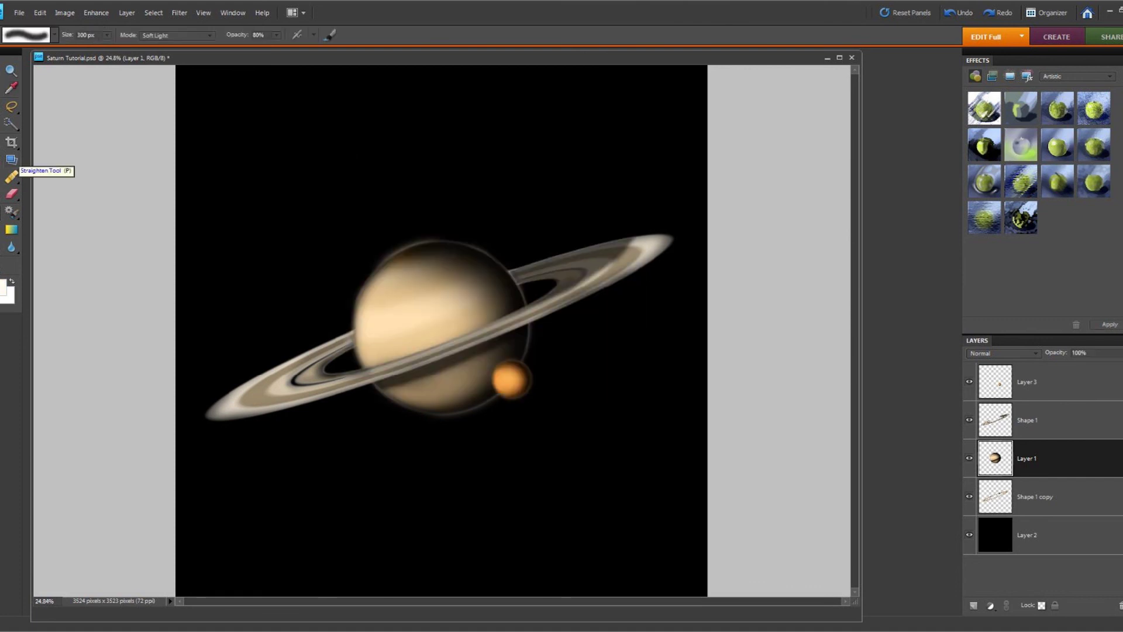
# Step: Crop the canvas at full width to about 3524 x 2216 pixels, trimming the black areas above and below Saturn
pyautogui.click(11, 143)
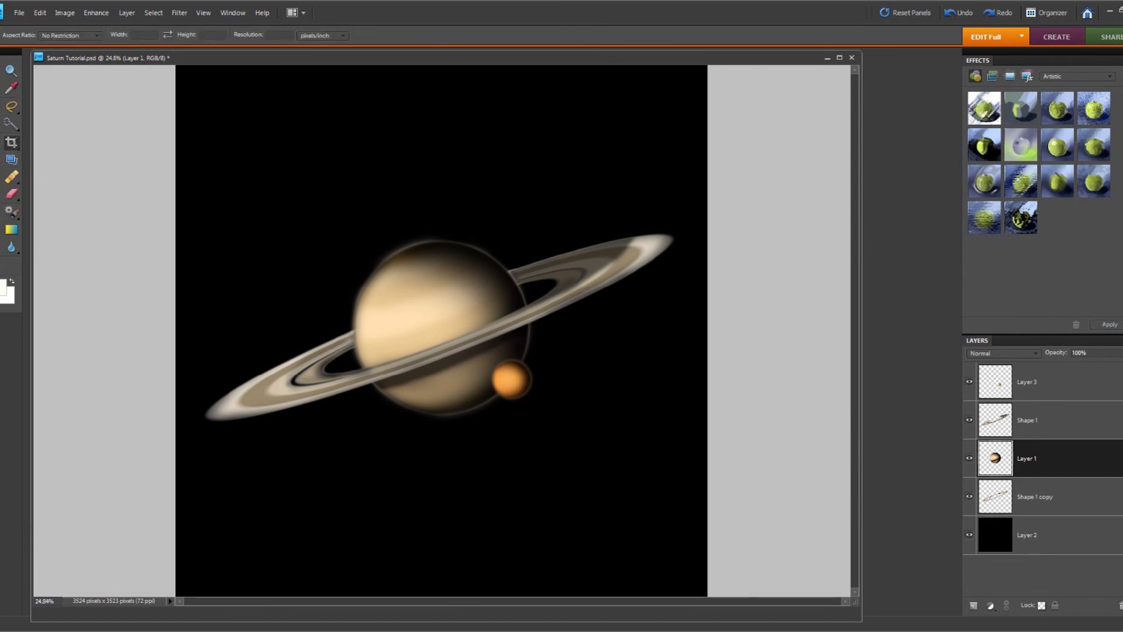
pyautogui.moveTo(512, 283); pyautogui.dragTo(707, 486)
pyautogui.moveTo(442, 180); pyautogui.dragTo(442, 163)
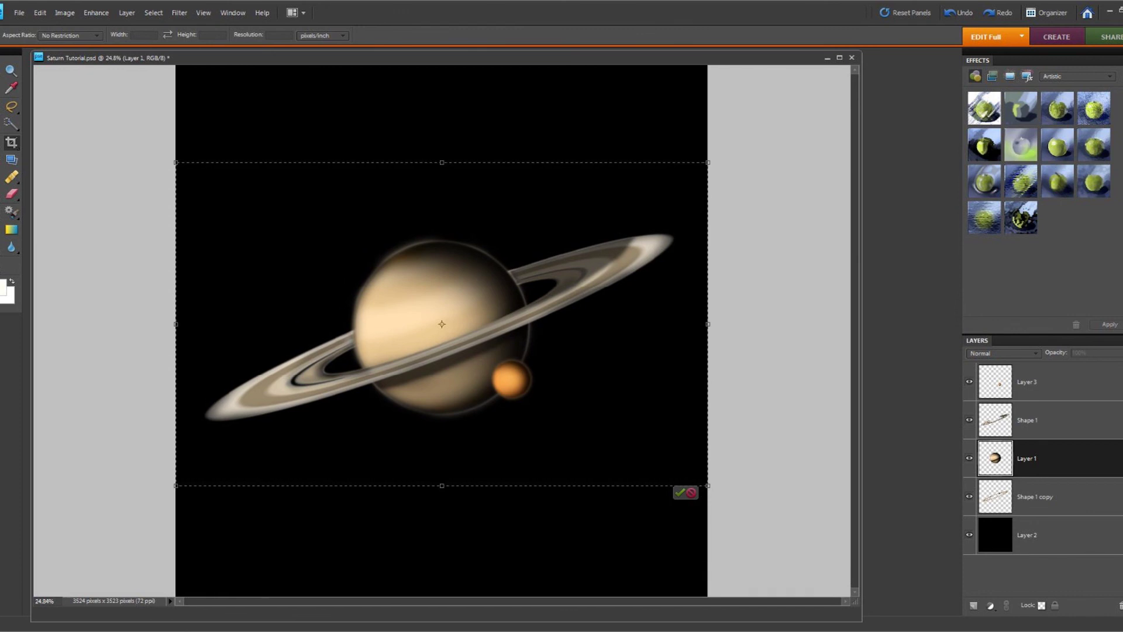
pyautogui.moveTo(442, 485); pyautogui.dragTo(442, 497)
pyautogui.press('Return')
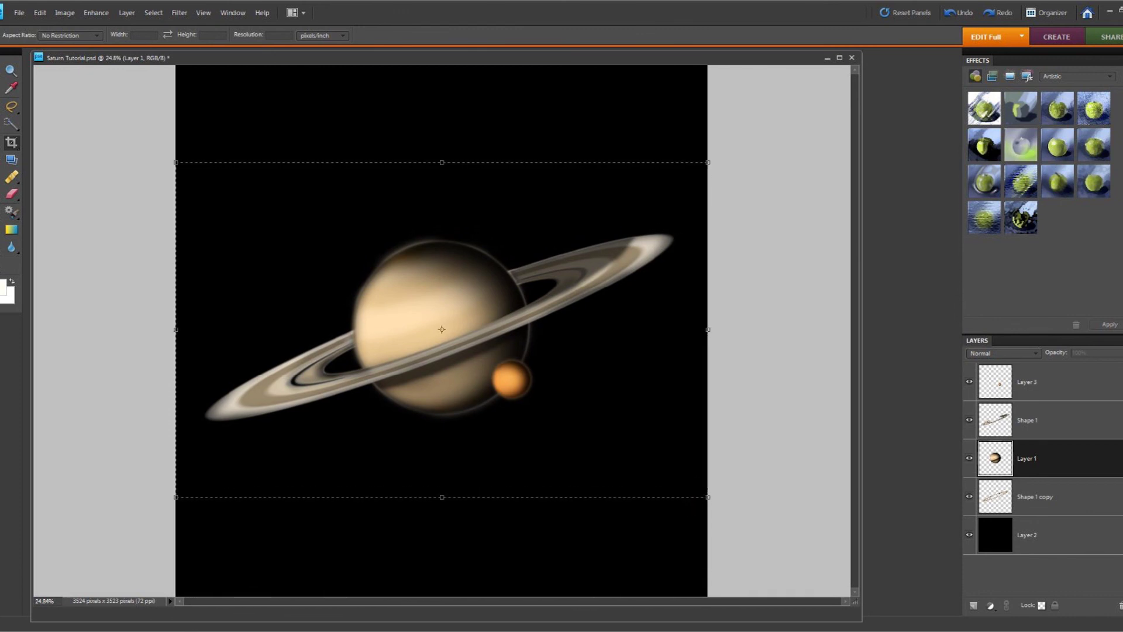
pyautogui.click(203, 12)
pyautogui.click(218, 69)
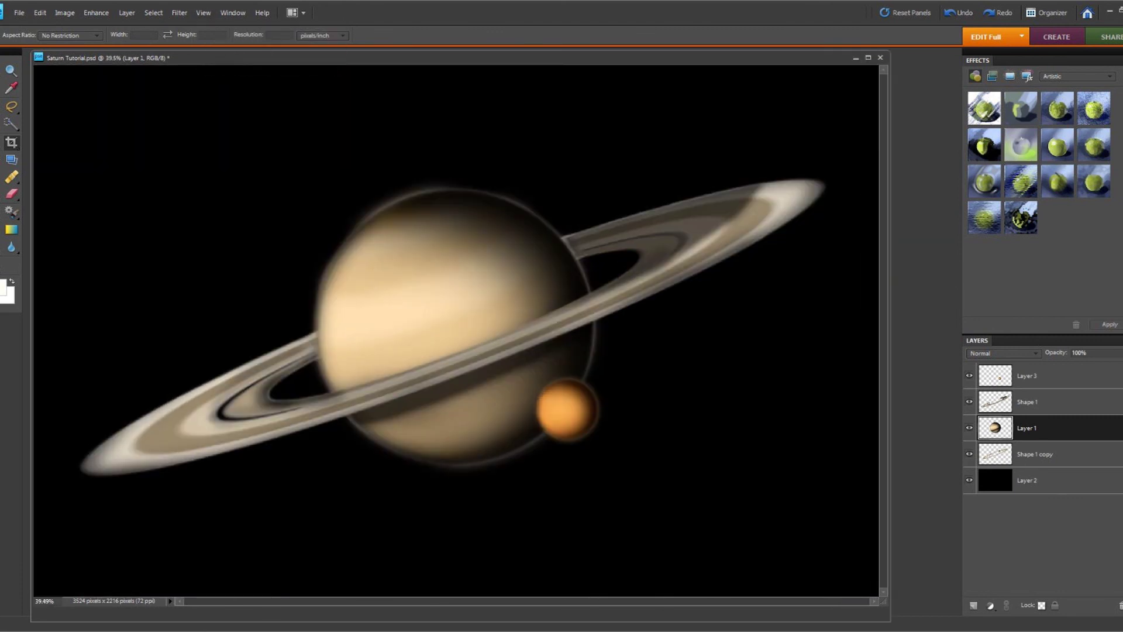
# Step: Scatter large stars over the black sky with the 70 px star-shaped brush in Pin Light mode at 99% opacity
pyautogui.press('b')
pyautogui.click(55, 35)
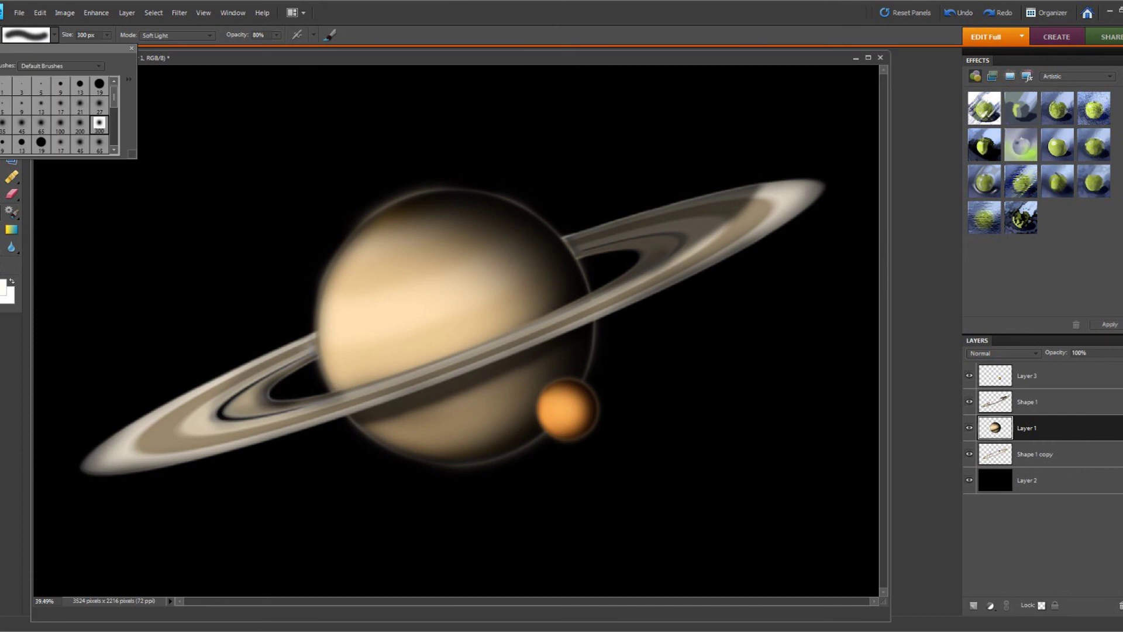
pyautogui.scroll(-8, 58, 116)
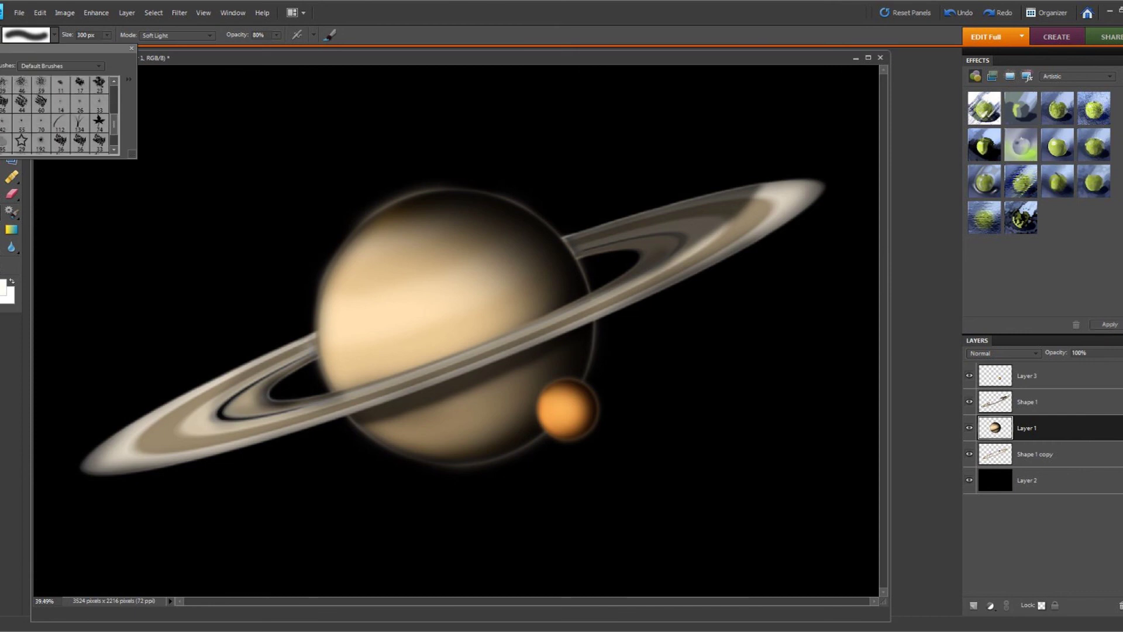
pyautogui.click(40, 121)
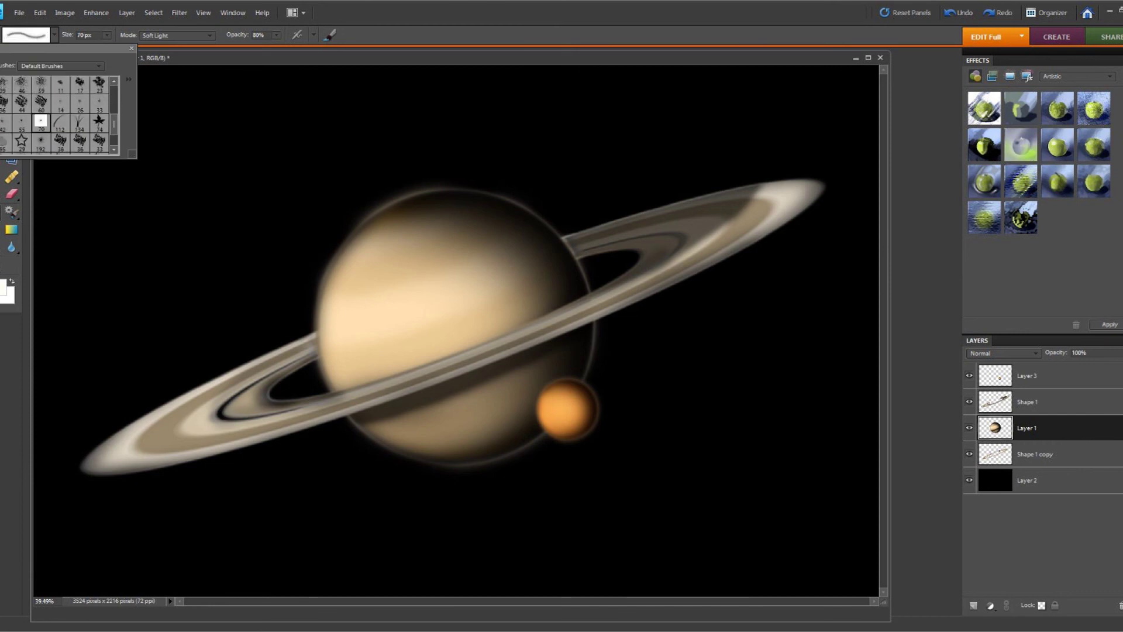
pyautogui.click(176, 35)
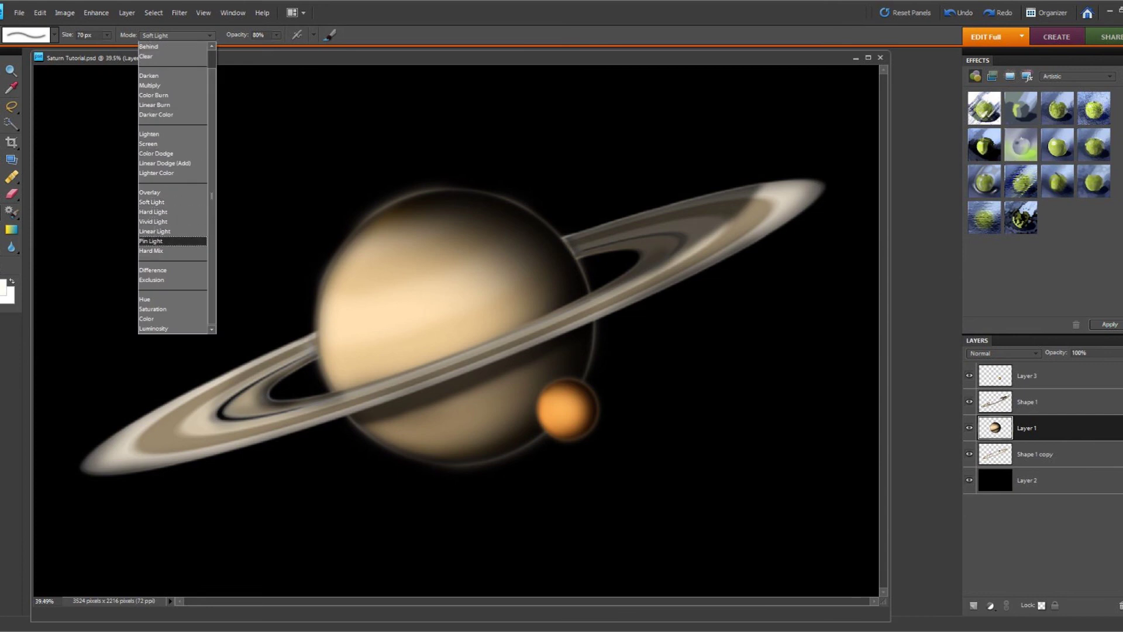
pyautogui.click(176, 242)
pyautogui.click(277, 35)
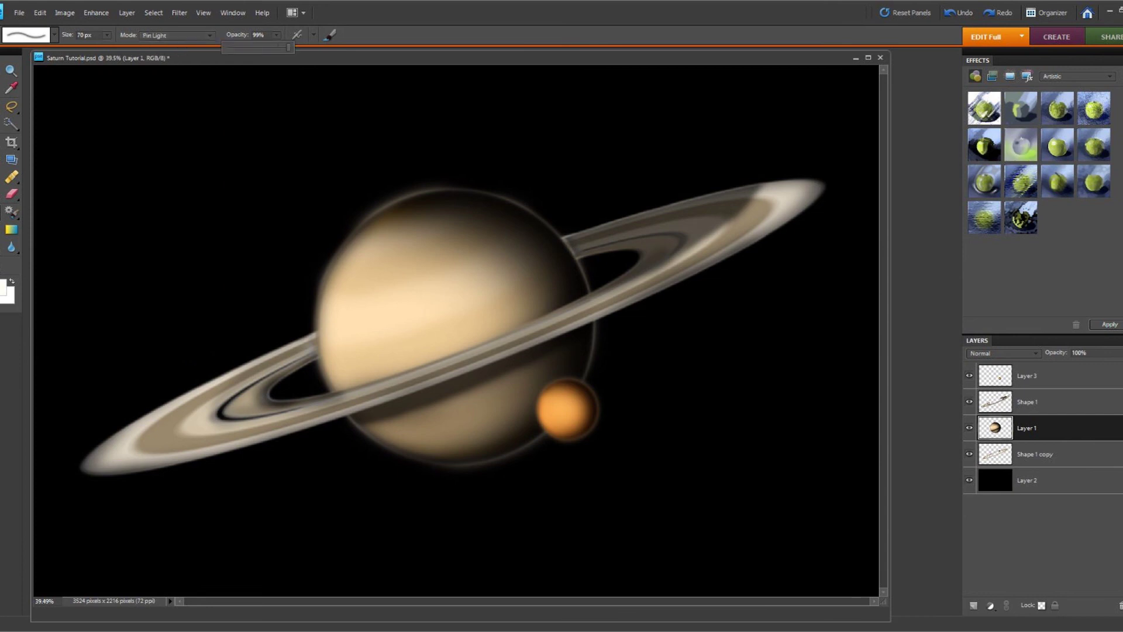
pyautogui.click(83, 111)
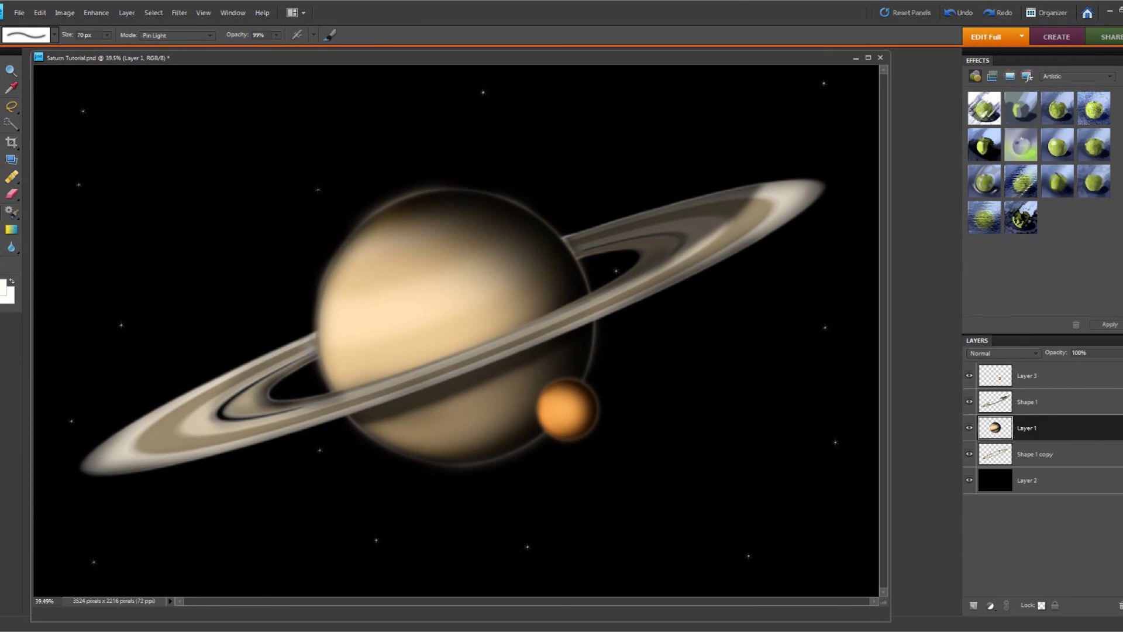
# Step: Scatter smaller stars over the sky with the 26 px and 14 px star brushes, and make Layer 2 active with Layer 1 shown
pyautogui.click(55, 35)
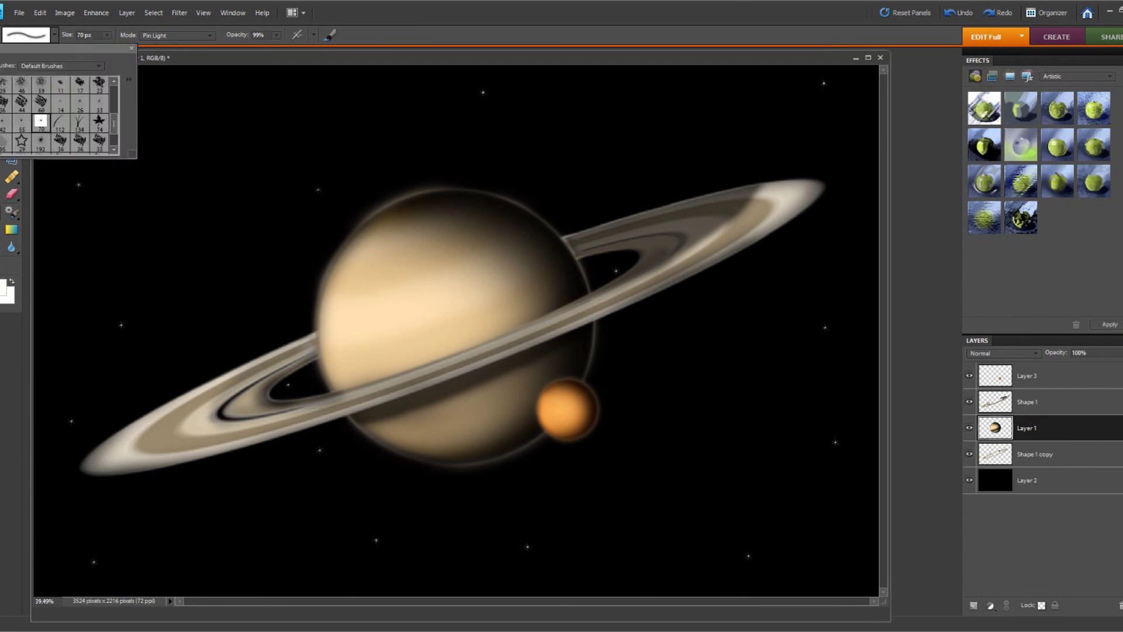
pyautogui.doubleClick(79, 101)
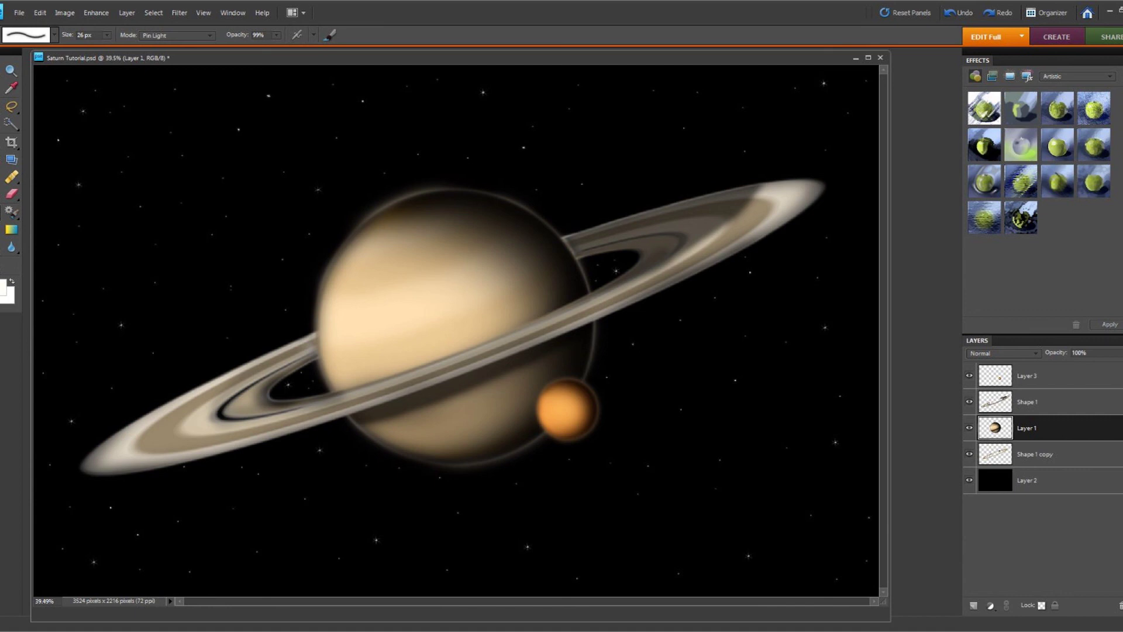
pyautogui.click(55, 35)
pyautogui.doubleClick(61, 101)
pyautogui.click(1049, 481)
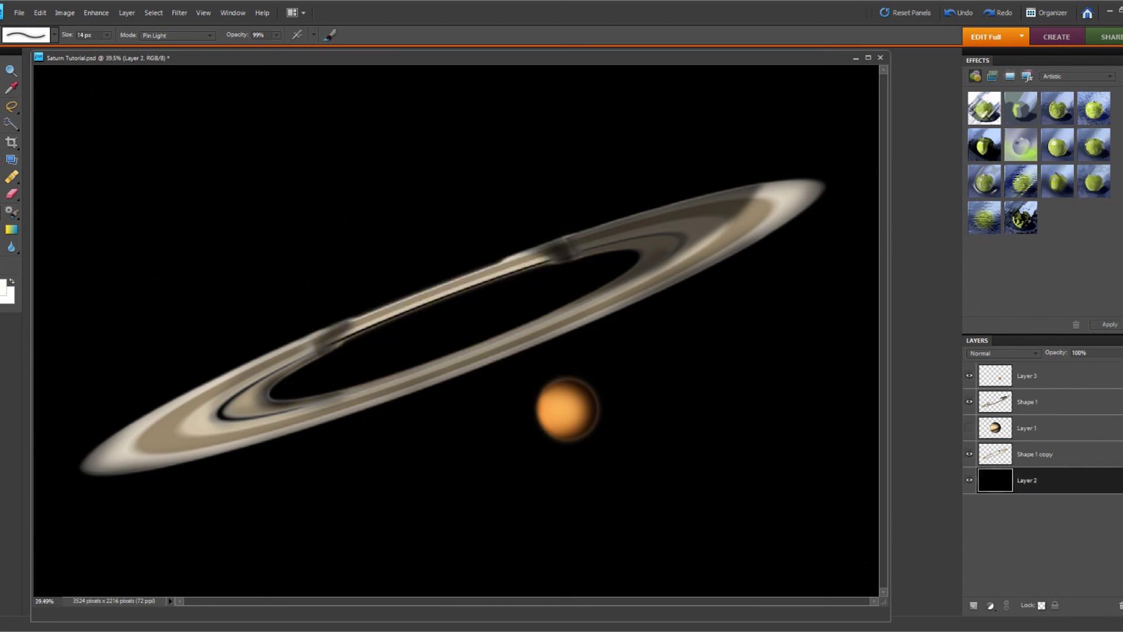
pyautogui.click(970, 428)
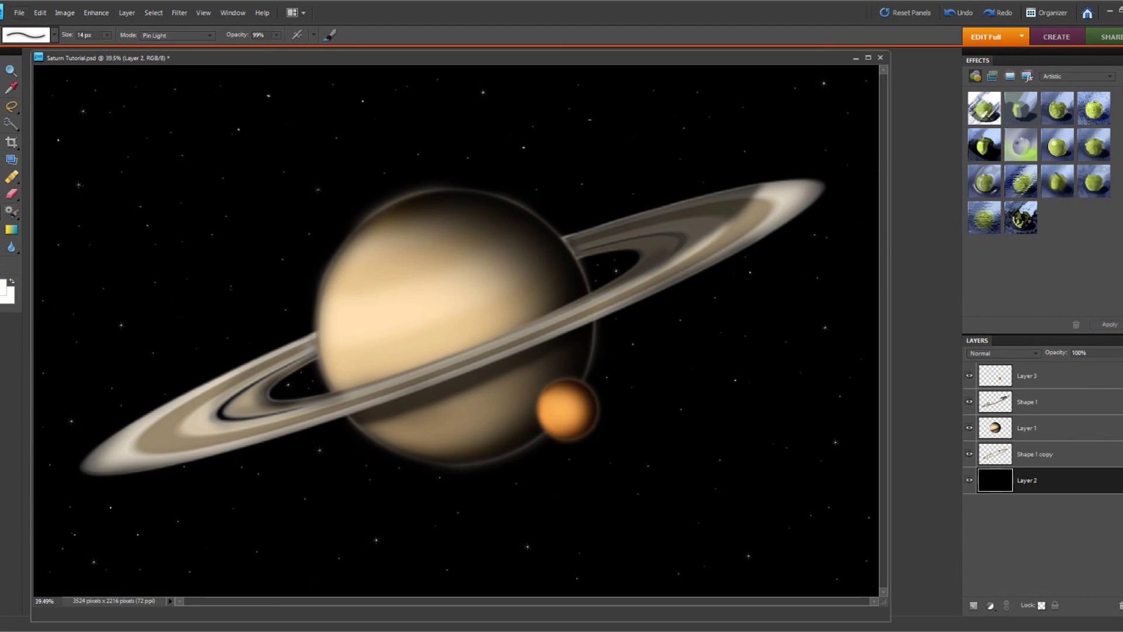
# Step: Save the starry painting as Saturn Tutorial.psd, replacing the existing file
pyautogui.click(20, 13)
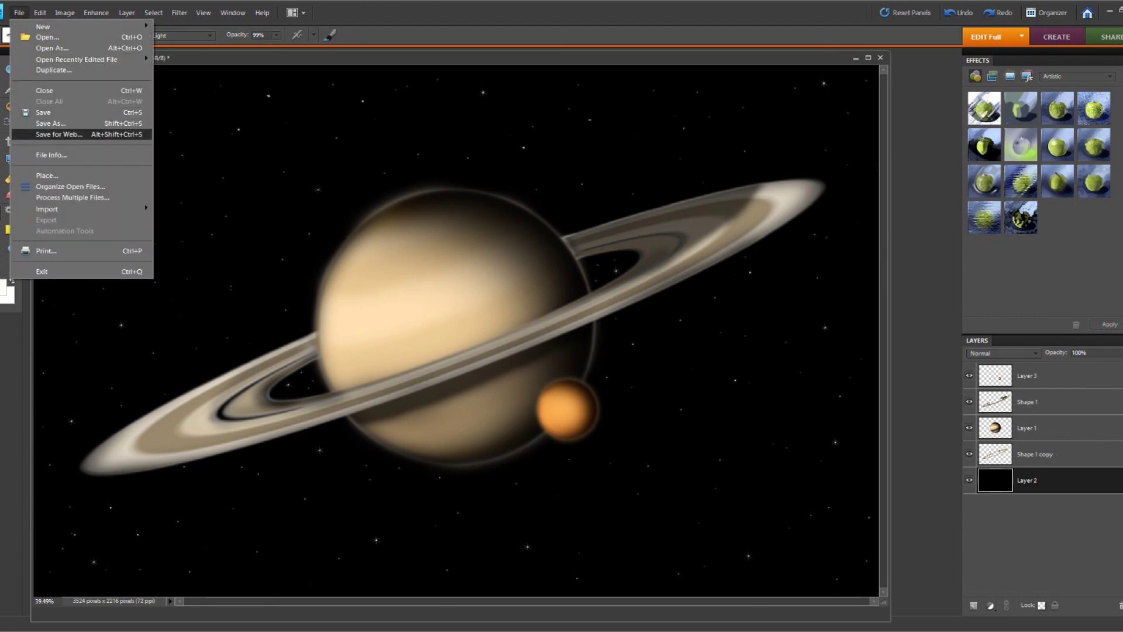
pyautogui.click(51, 123)
pyautogui.click(665, 335)
pyautogui.click(540, 241)
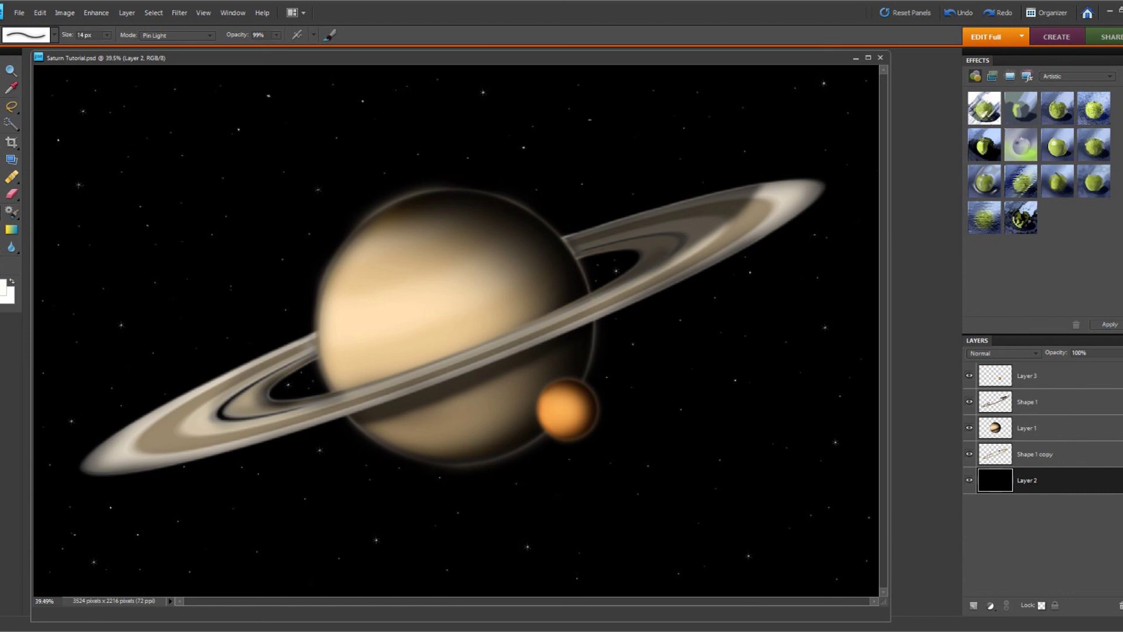
# Step: On the Shape 1 copy layer, select the dark ring patch at Saturn's upper-right edge and expand its edge by about +37%
pyautogui.click(1041, 402)
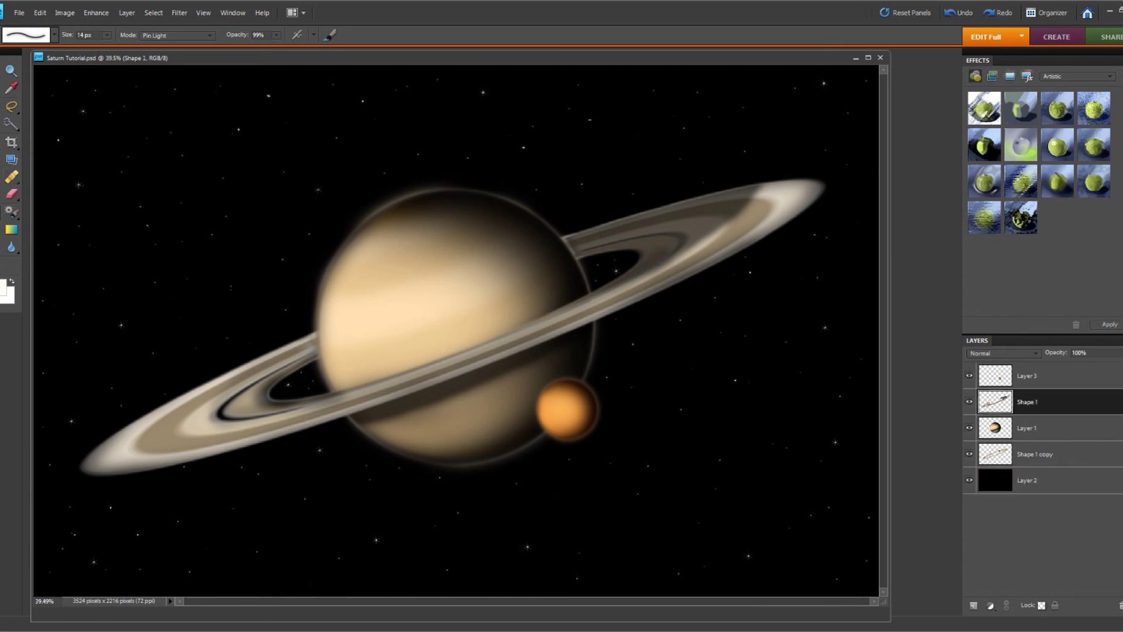
pyautogui.click(1042, 454)
pyautogui.press('w')
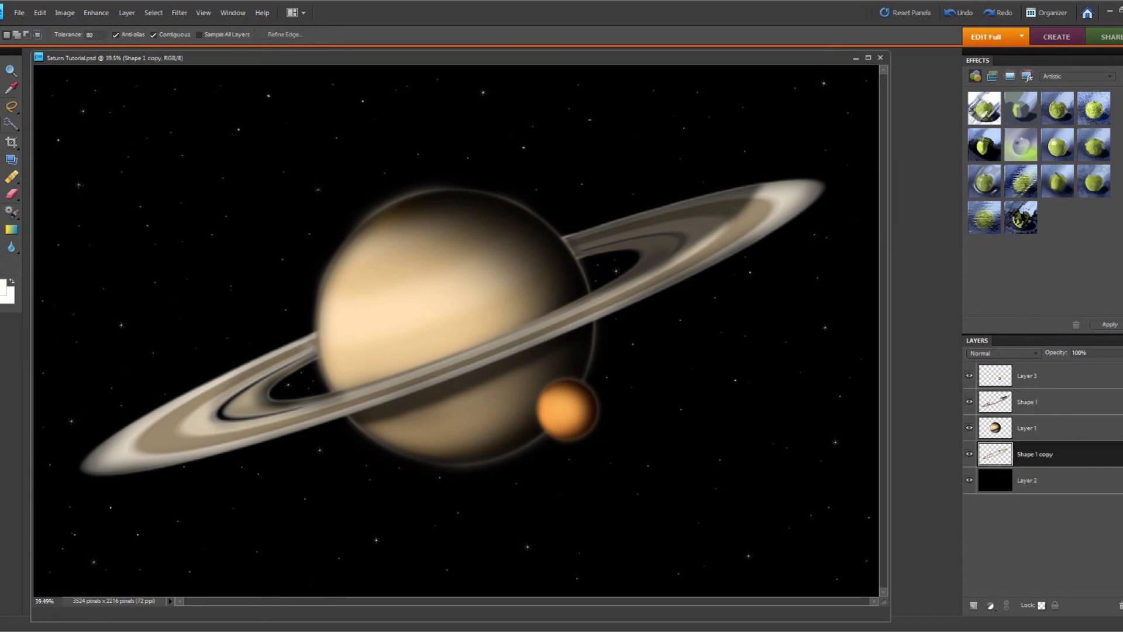
pyautogui.click(570, 249)
pyautogui.click(285, 34)
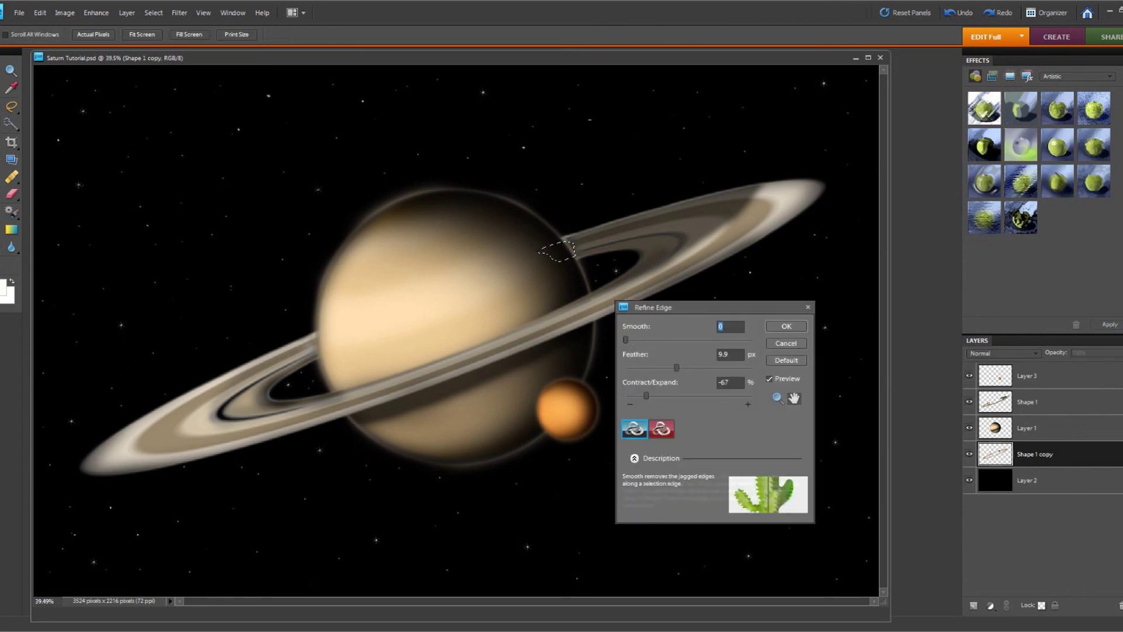
pyautogui.moveTo(646, 397); pyautogui.dragTo(713, 396)
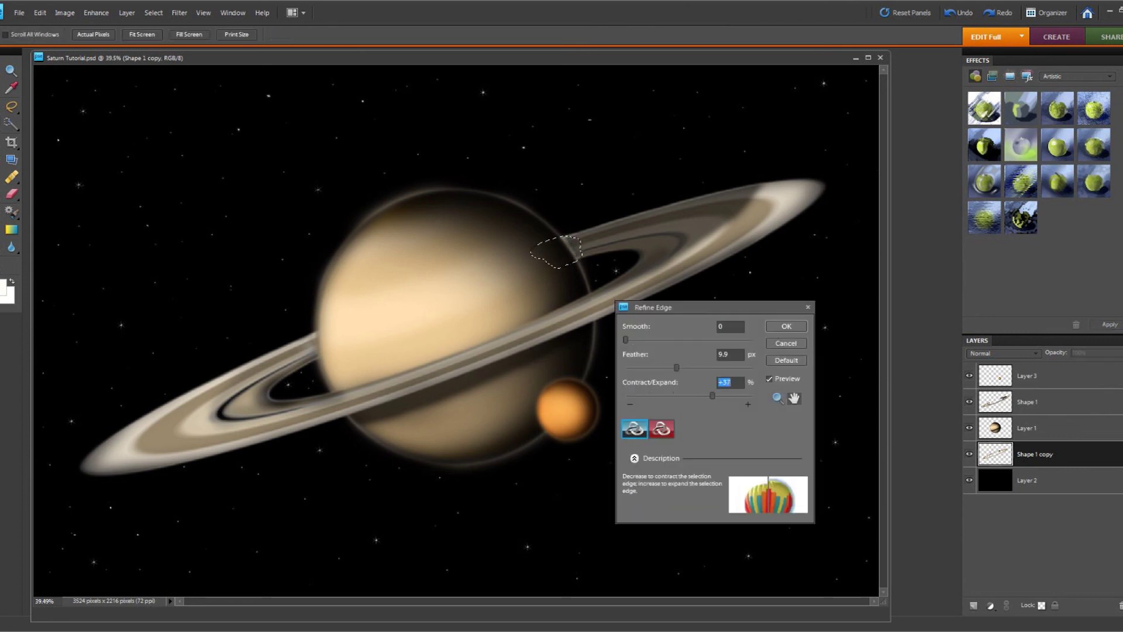
pyautogui.press('Return')
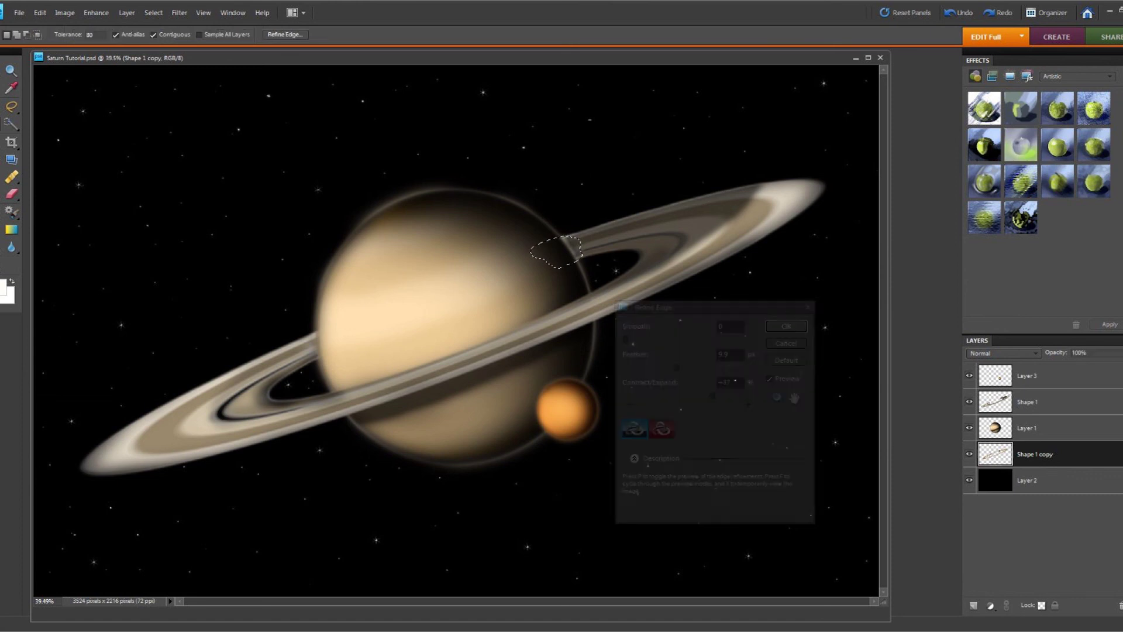
# Step: Change the foreground color to a dark neutral grey
pyautogui.click(2, 287)
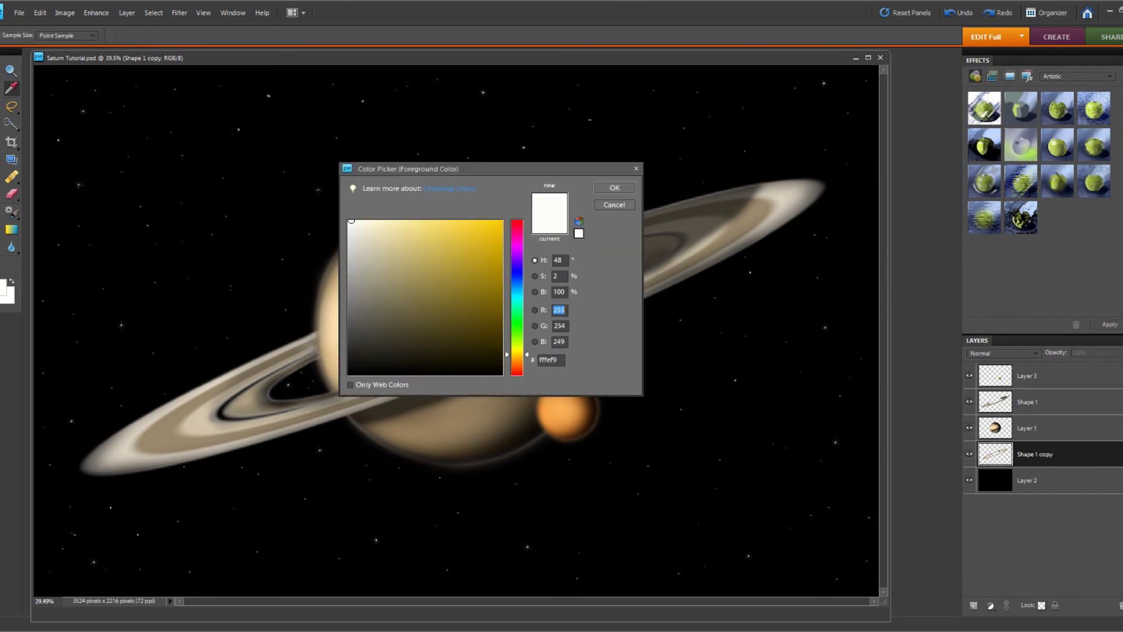
pyautogui.moveTo(349, 293); pyautogui.dragTo(348, 340)
pyautogui.click(614, 187)
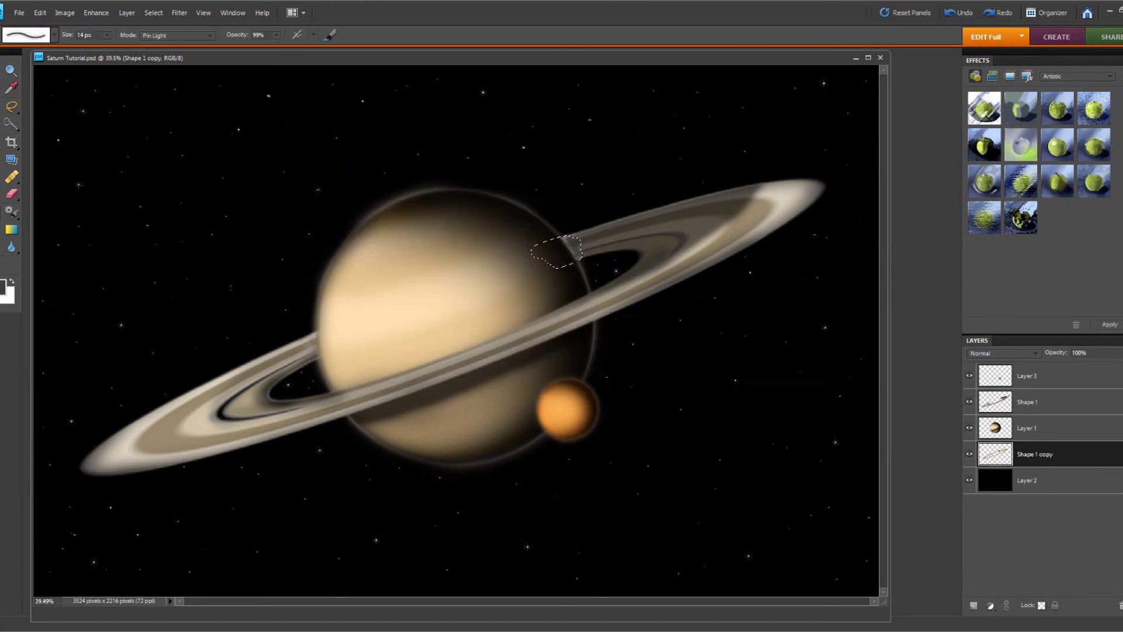
# Step: Darken the selected ring patch with a soft 65 px brush in Multiply mode at 71% opacity
pyautogui.click(175, 35)
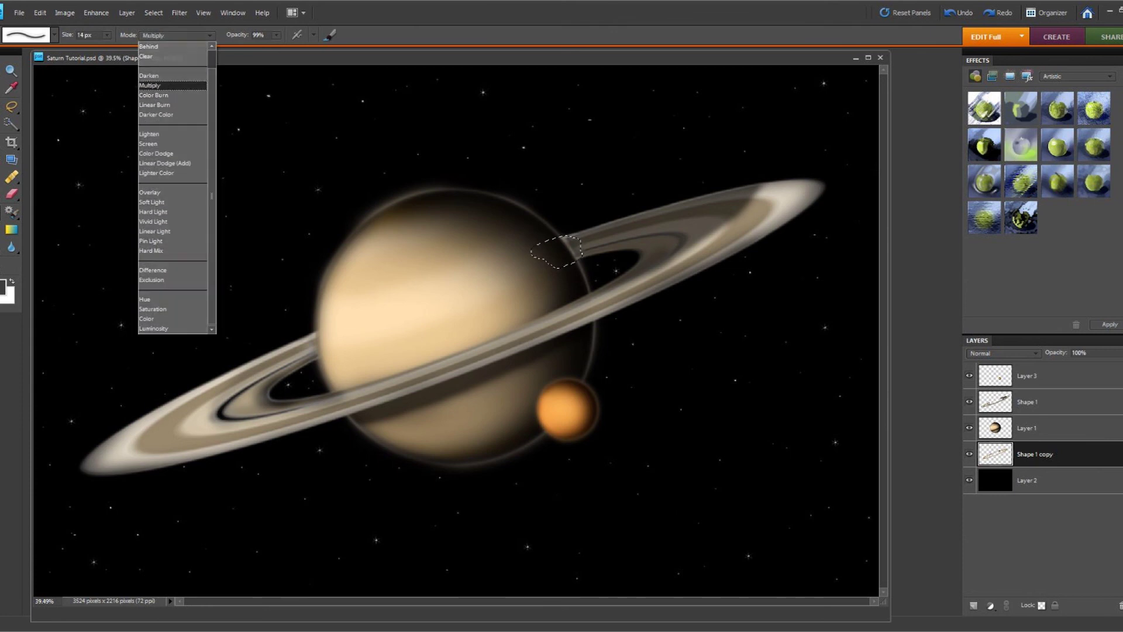
pyautogui.click(149, 85)
pyautogui.click(276, 35)
pyautogui.moveTo(279, 47); pyautogui.dragTo(258, 47)
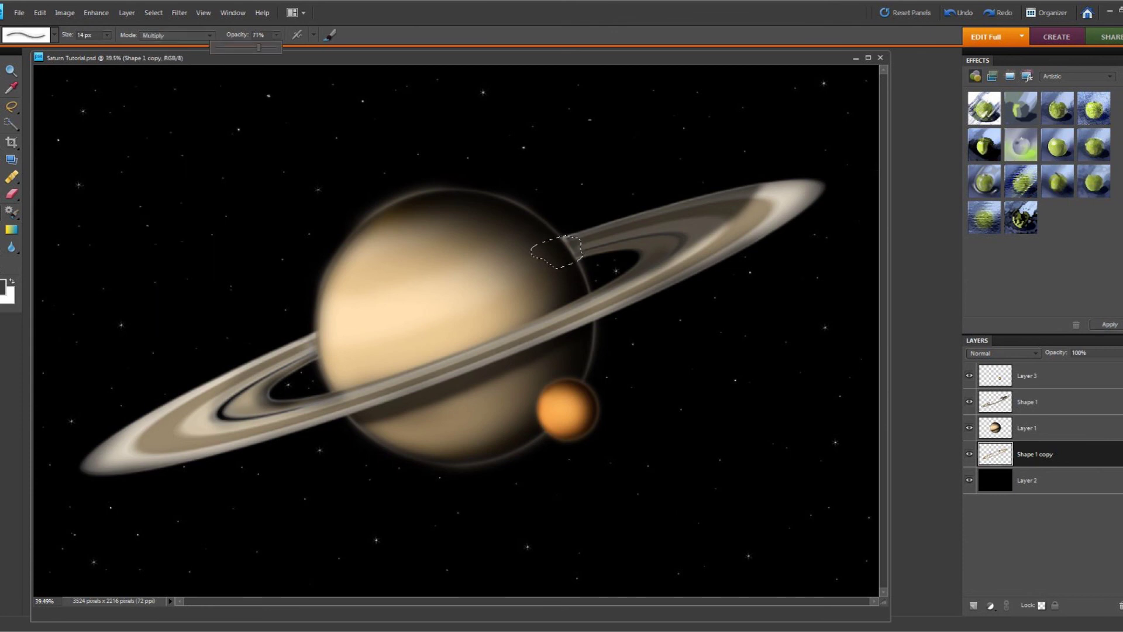
pyautogui.click(55, 35)
pyautogui.scroll(5, 59, 115)
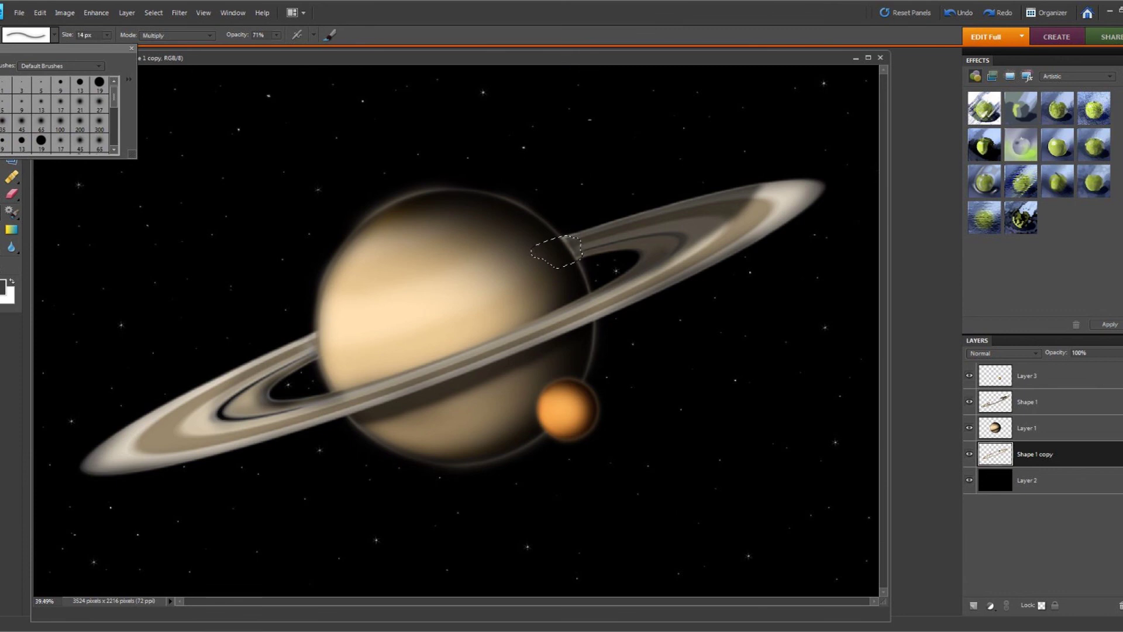
pyautogui.click(61, 121)
pyautogui.click(41, 121)
pyautogui.press('Escape')
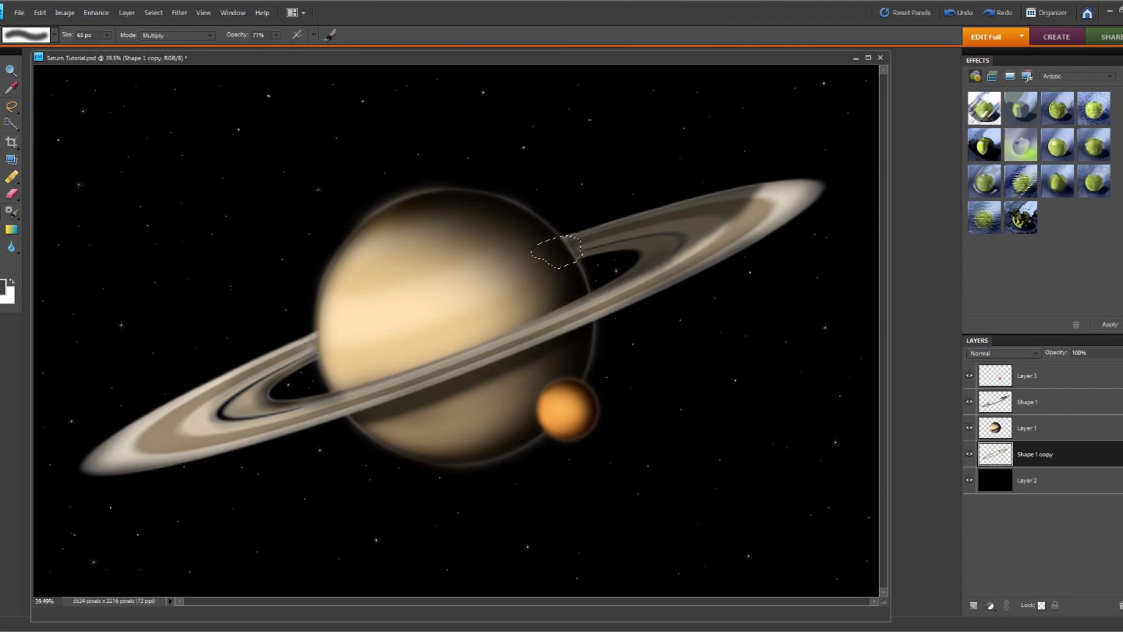
# Step: Undo the last three changes, including the selection of the whole canvas
pyautogui.click(153, 12)
pyautogui.click(161, 38)
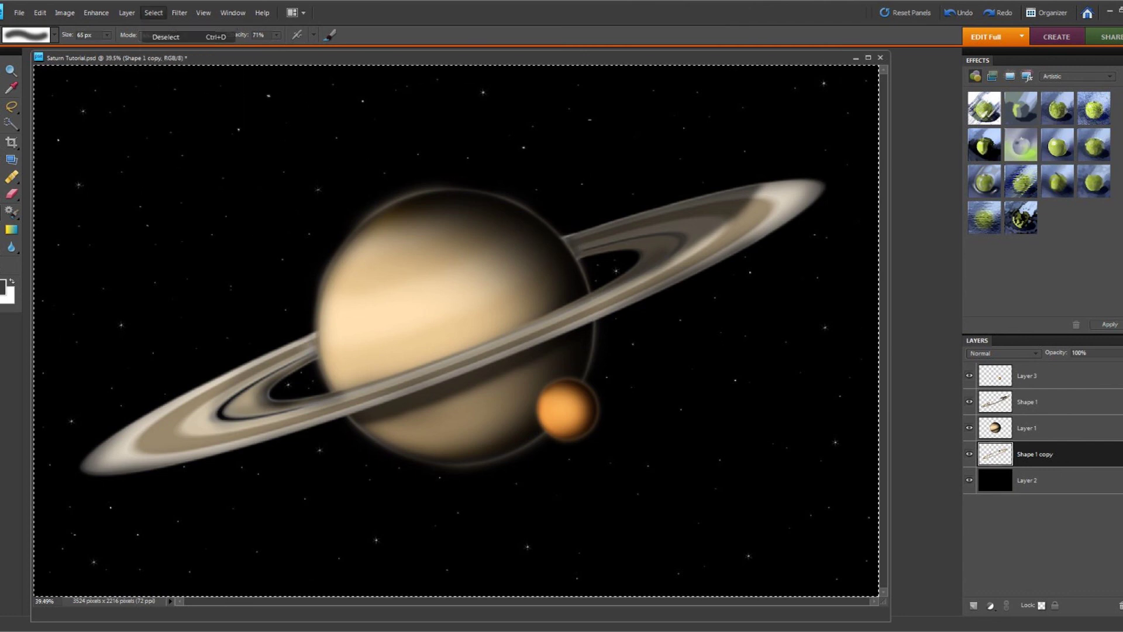
pyautogui.click(39, 13)
pyautogui.click(79, 26)
pyautogui.click(40, 12)
pyautogui.click(79, 25)
pyautogui.click(40, 12)
pyautogui.click(79, 26)
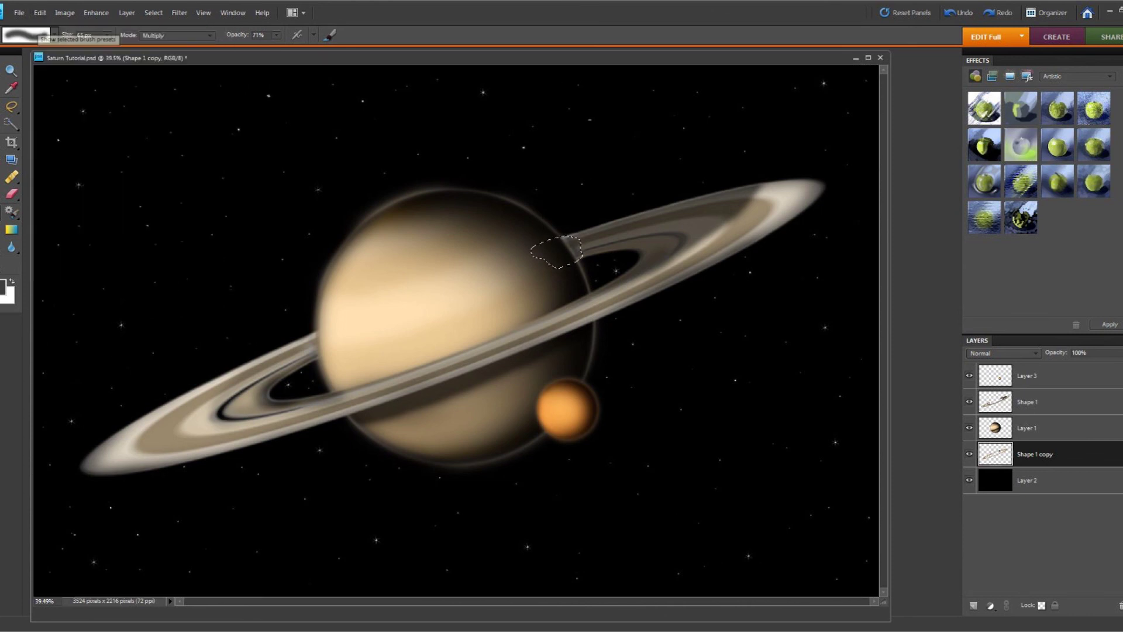
# Step: Deselect the ring patch and keep the planet's layer, Layer 1, shown
pyautogui.click(153, 12)
pyautogui.click(163, 36)
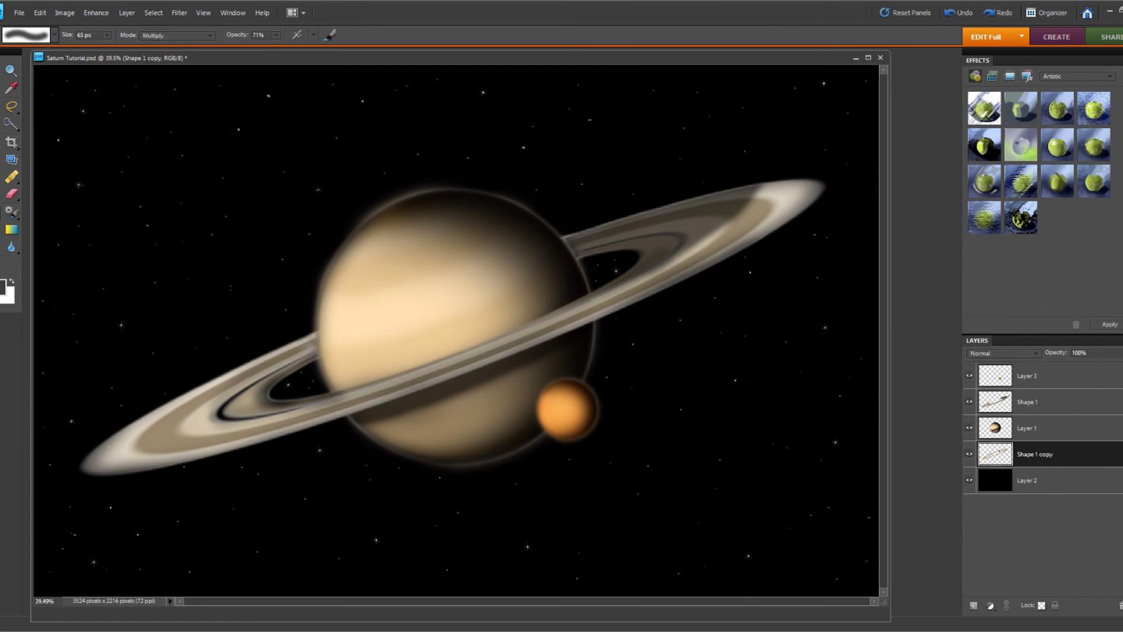
pyautogui.click(969, 428)
pyautogui.click(39, 12)
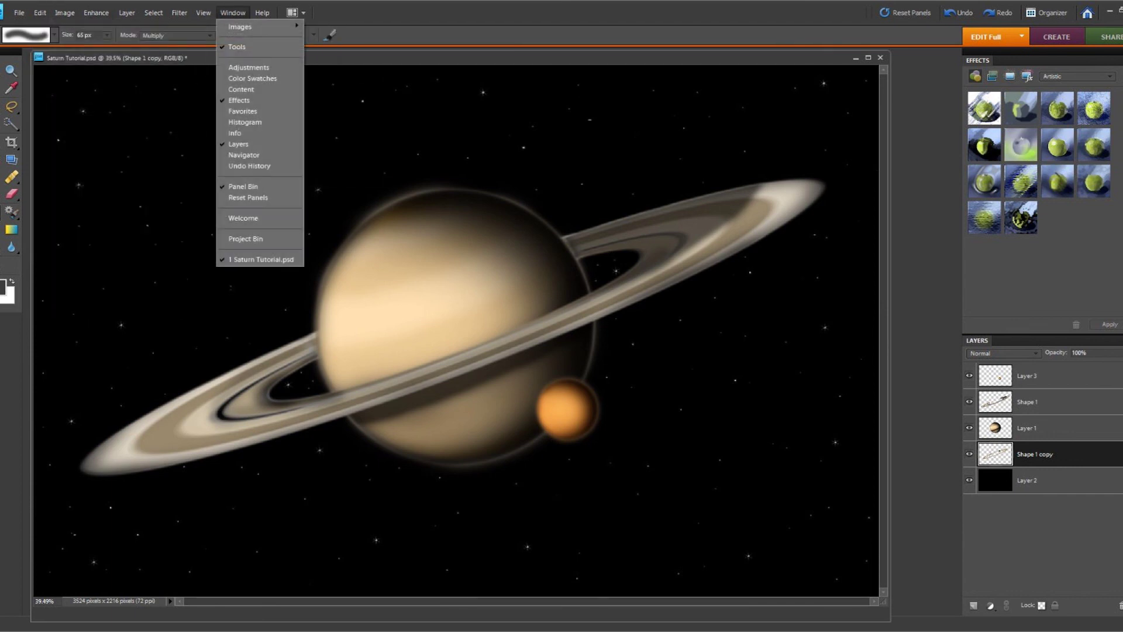
pyautogui.click(233, 13)
# Step: Save the finished painting over Saturn Tutorial.psd in Photoshop format
pyautogui.click(19, 13)
pyautogui.click(51, 123)
pyautogui.press('Return')
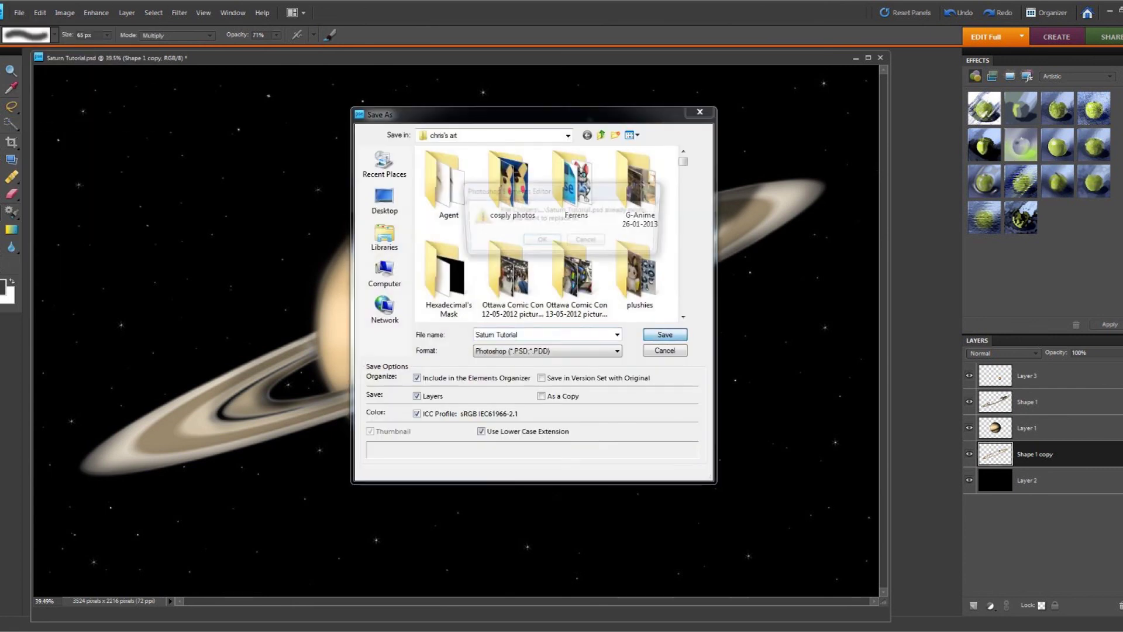
pyautogui.press('Return')
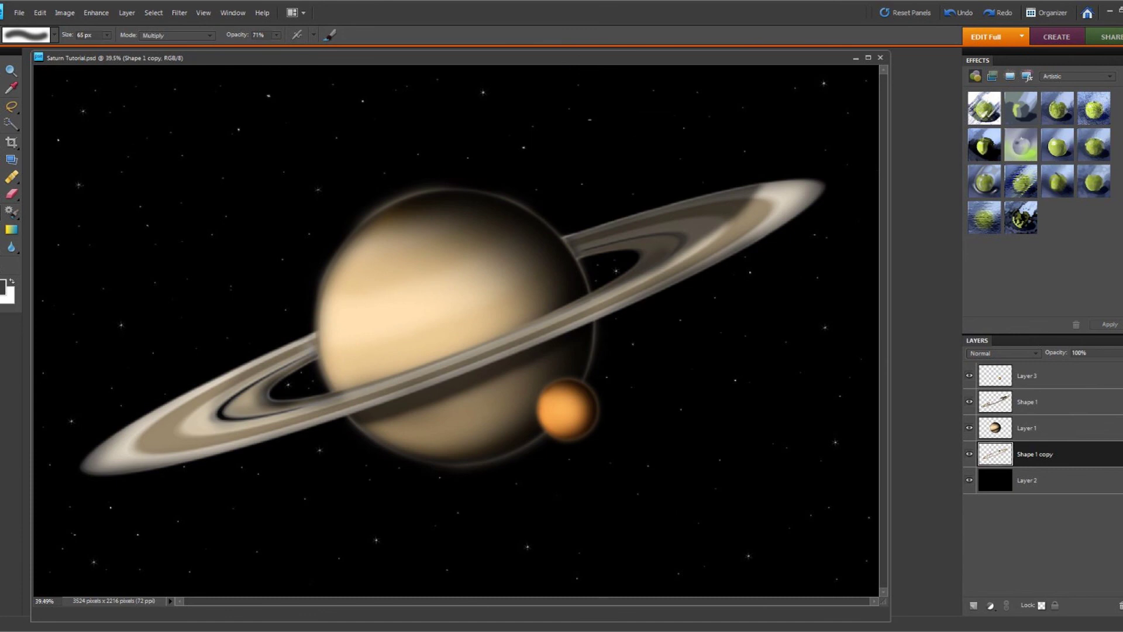